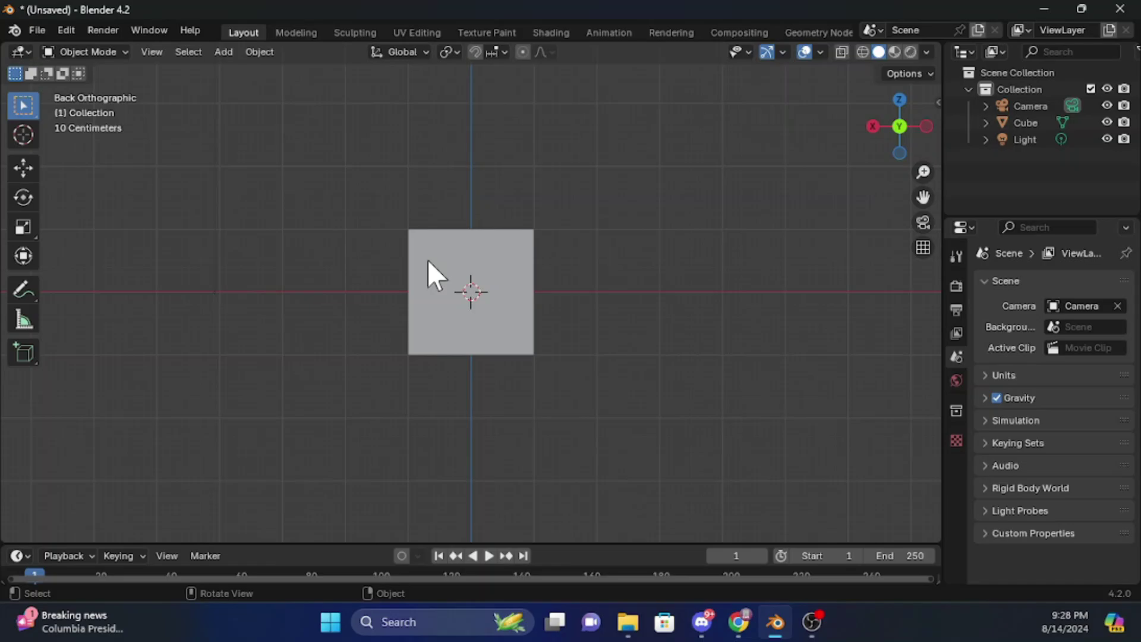
# - Add Gun-Reference.png to the scene as a reference image empty
pyautogui.click(223, 52)
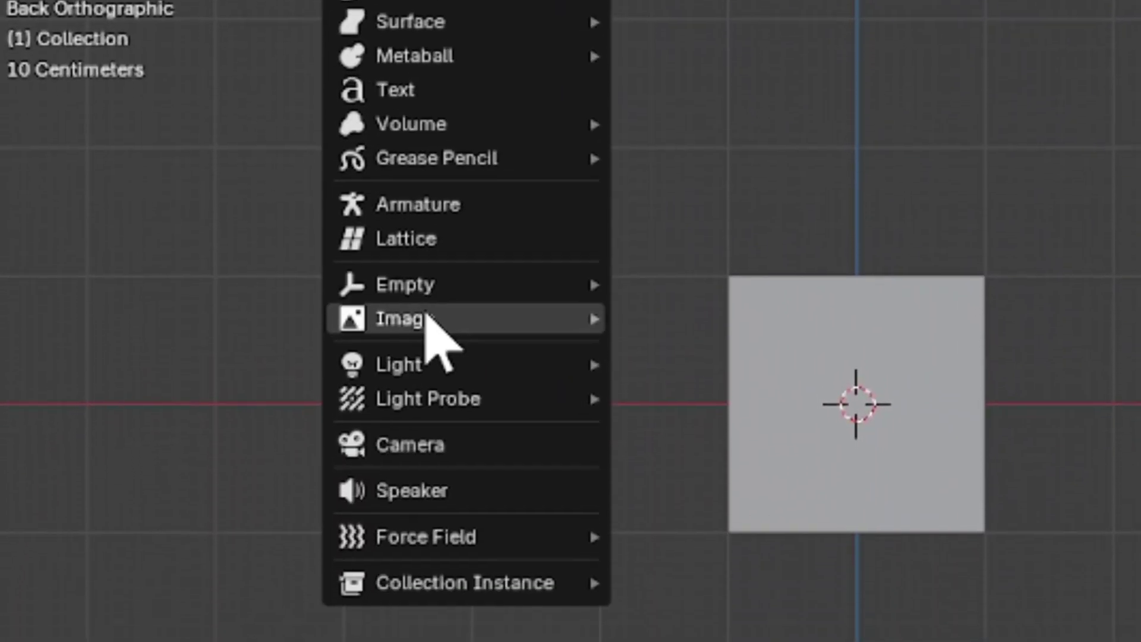
pyautogui.moveTo(431, 412)
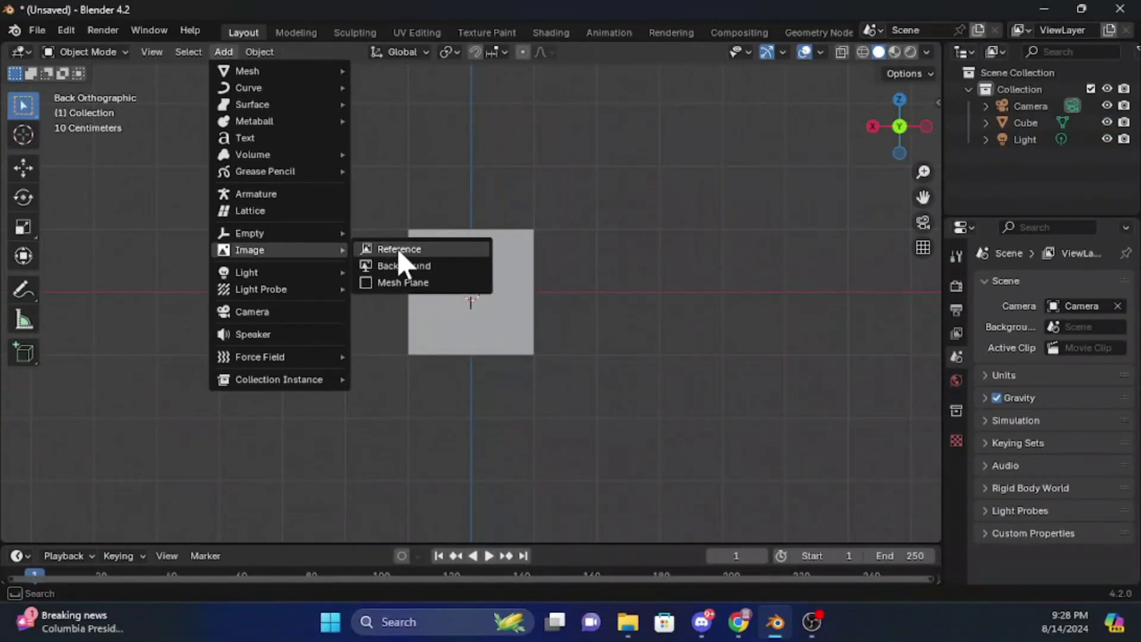
pyautogui.click(444, 306)
pyautogui.click(789, 104)
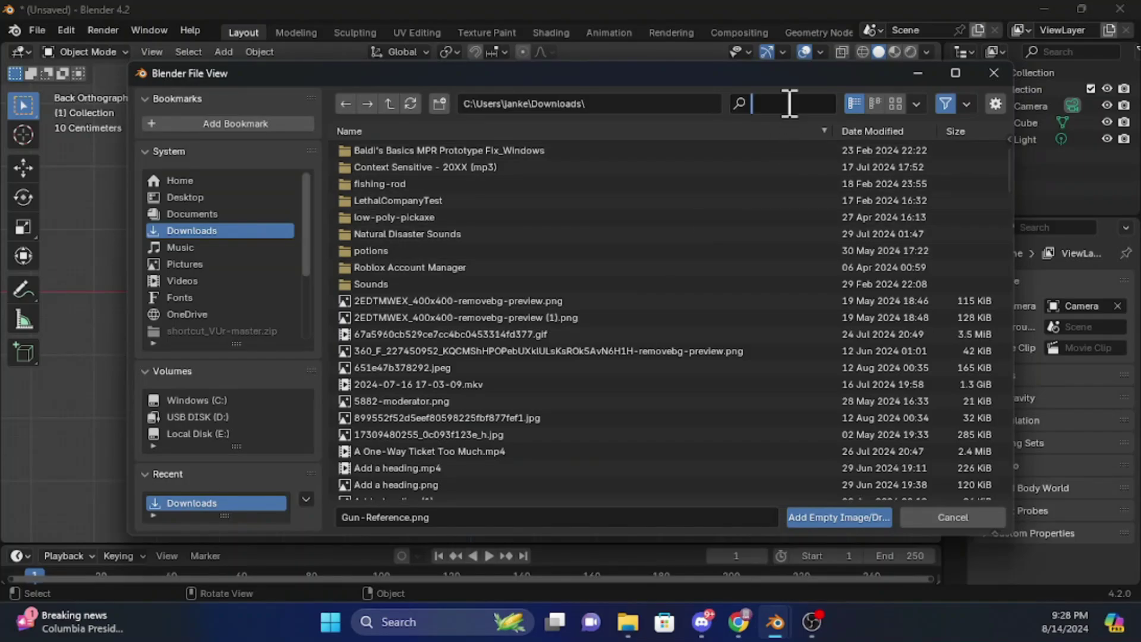
pyautogui.write('gun')
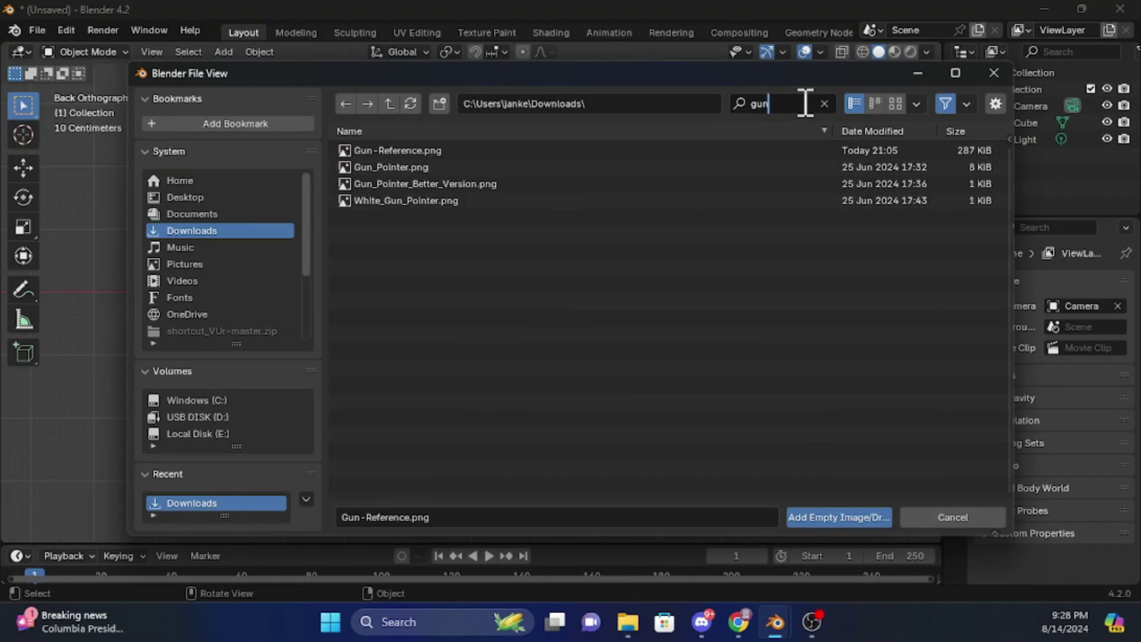
pyautogui.click(476, 152)
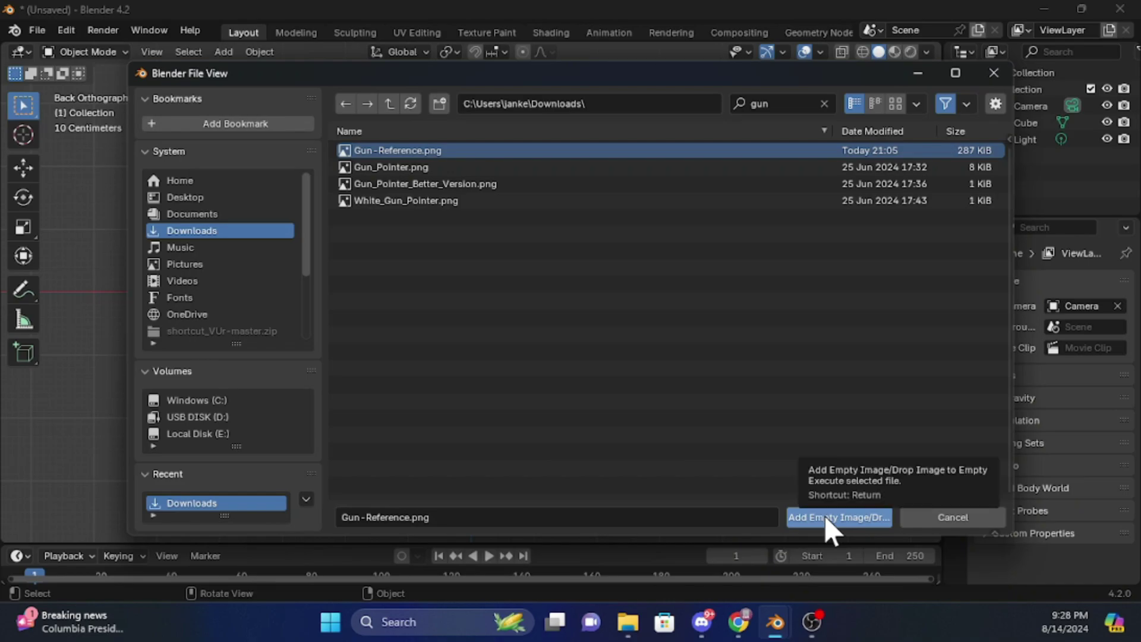
pyautogui.click(824, 516)
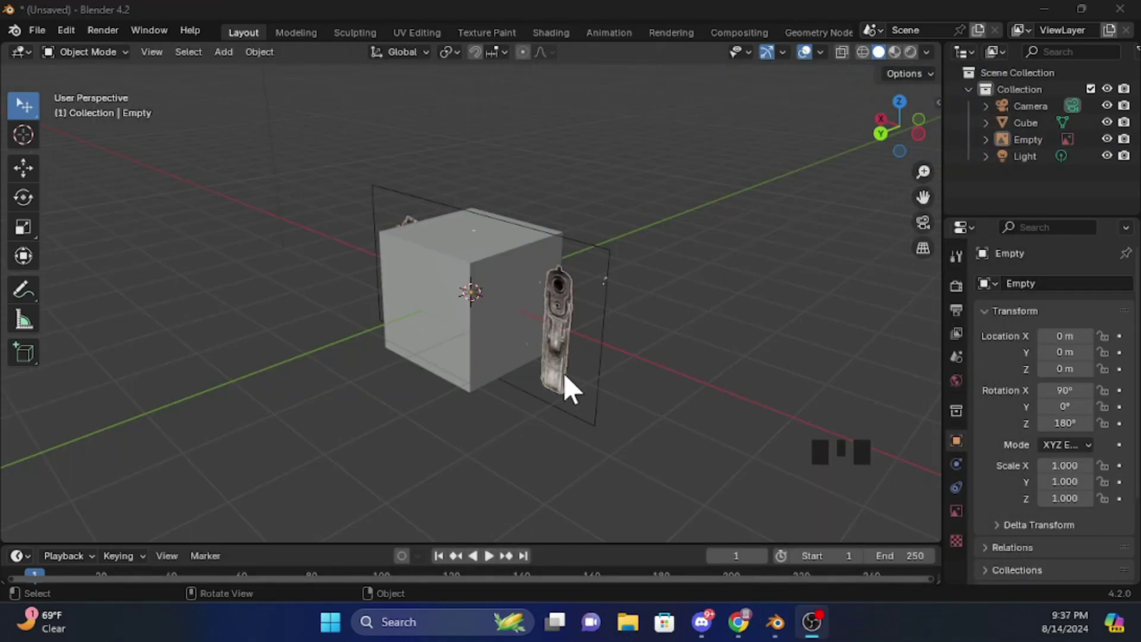
# - Move the reference image back along Y to about -4.39 m, behind the cube, then select the cube
pyautogui.click(560, 365)
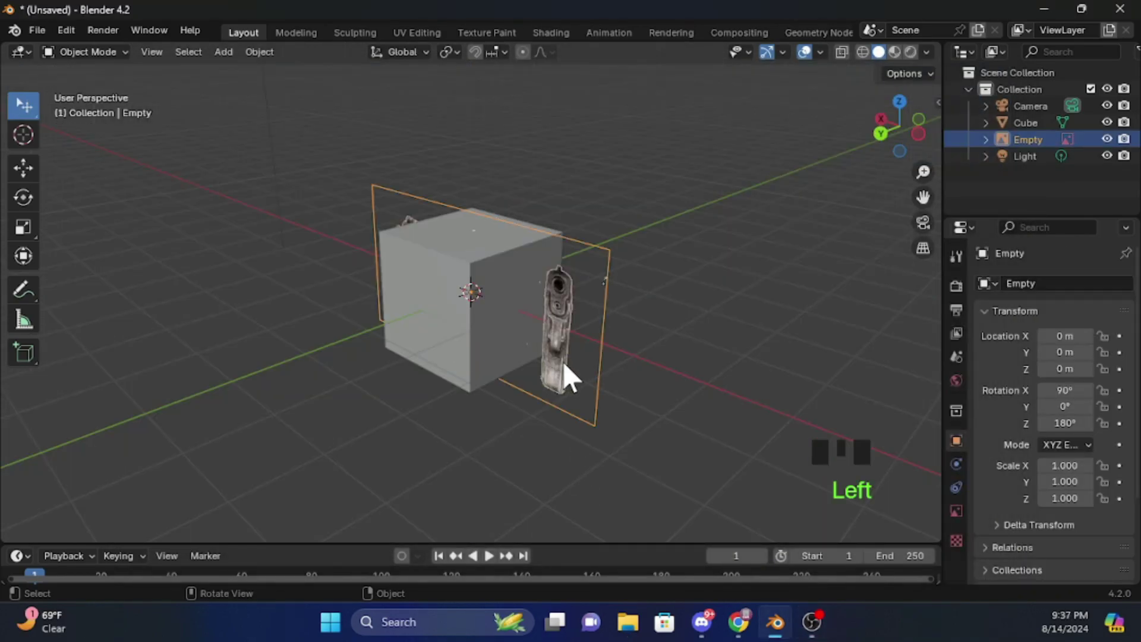
pyautogui.press('g')
pyautogui.press('y')
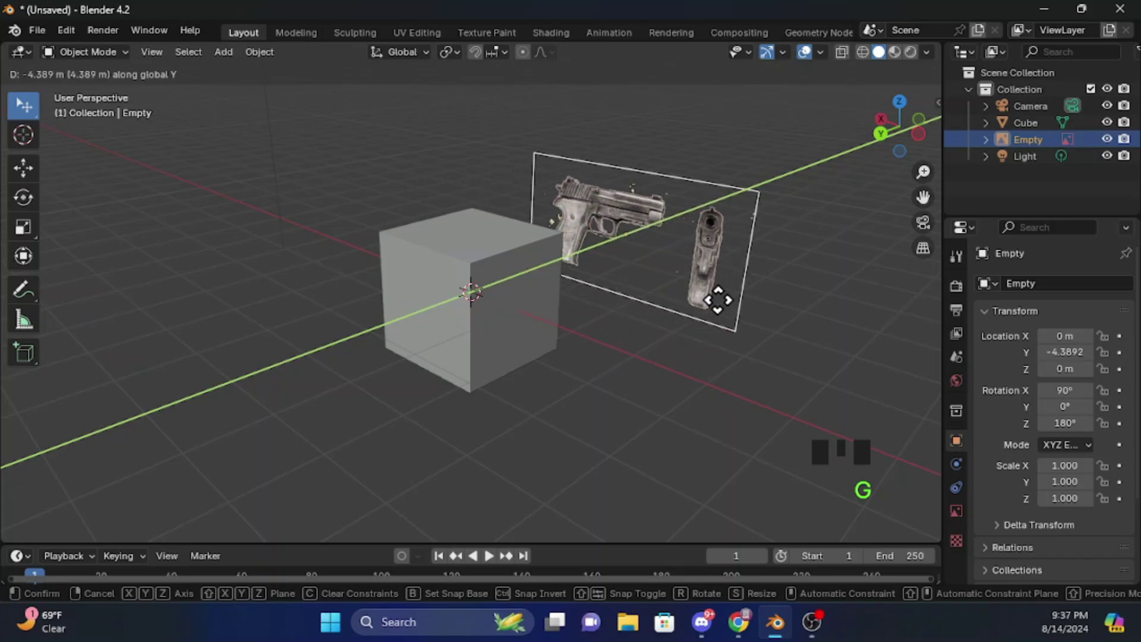
pyautogui.click(832, 238)
pyautogui.click(527, 282)
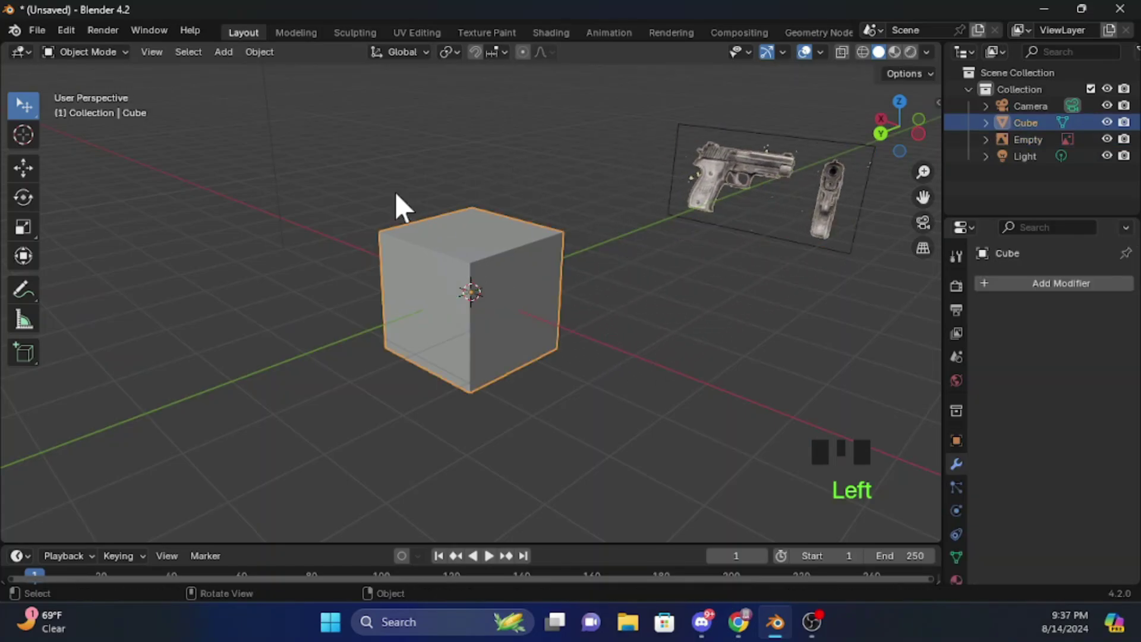
# - In Edit Mode, add a loop cut around the middle of the cube
pyautogui.click(94, 51)
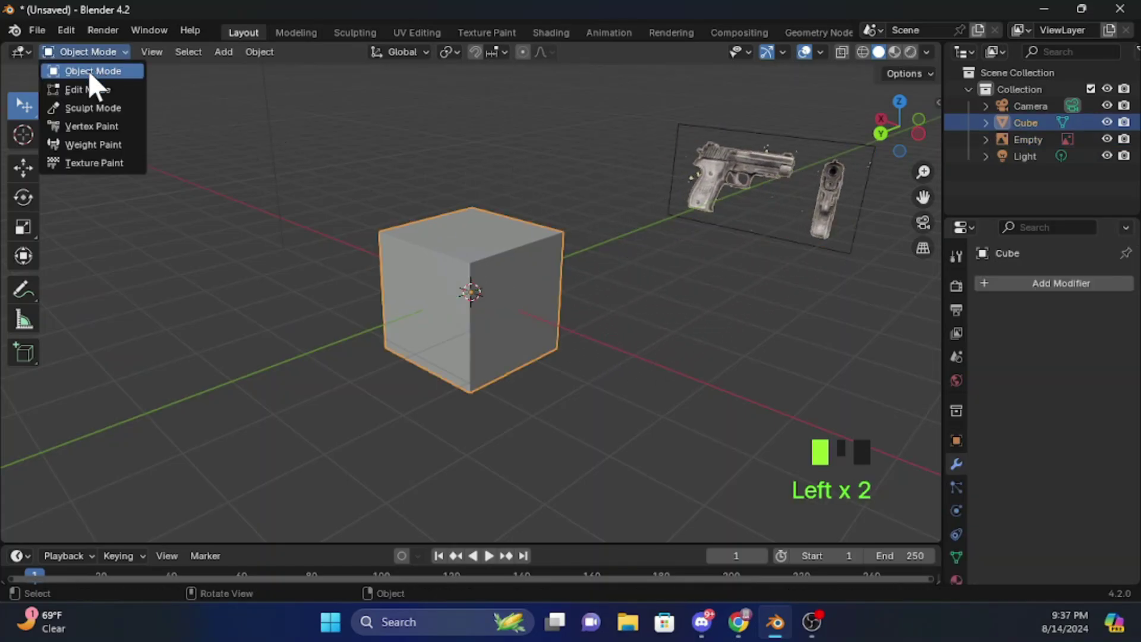
pyautogui.click(89, 90)
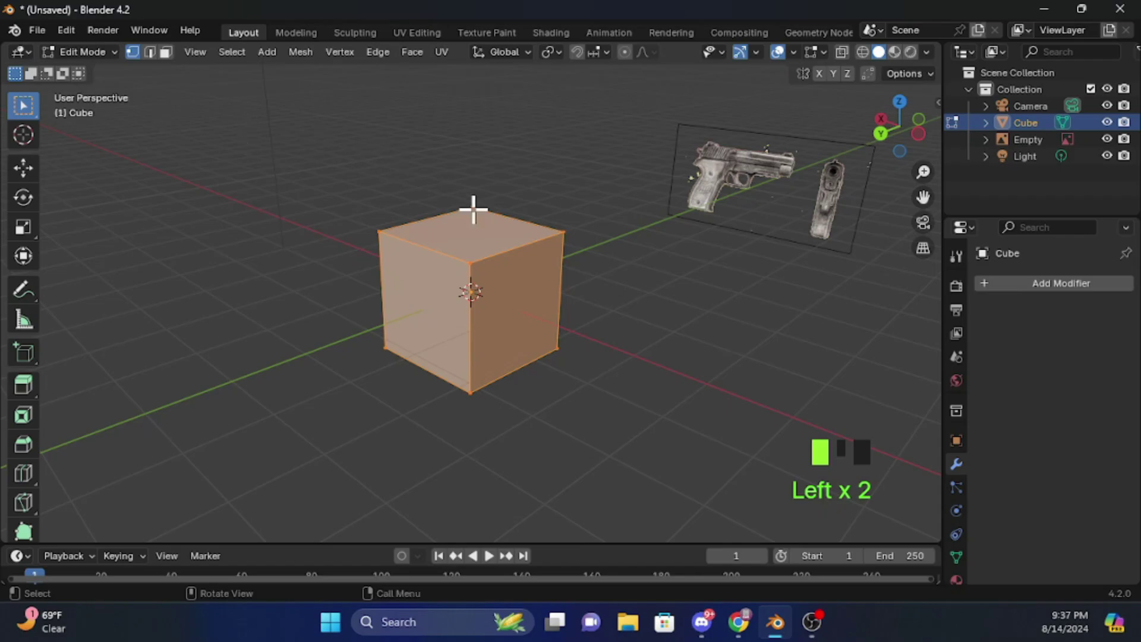
pyautogui.click(587, 189)
pyautogui.hotkey('ctrl', 'r')
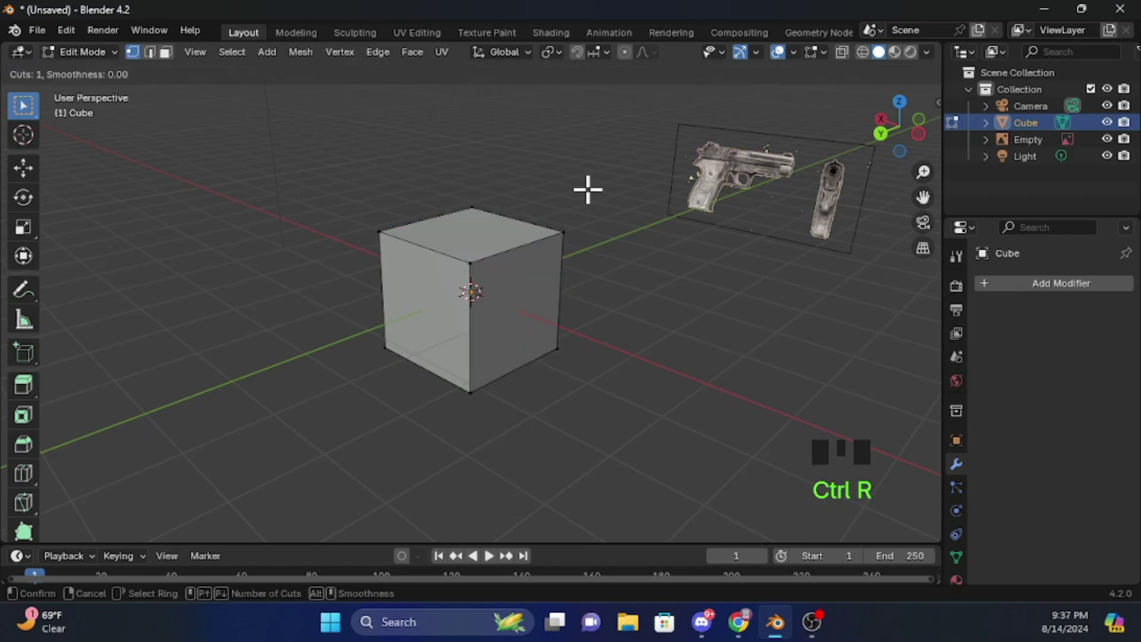
pyautogui.click(525, 259)
pyautogui.click(524, 258)
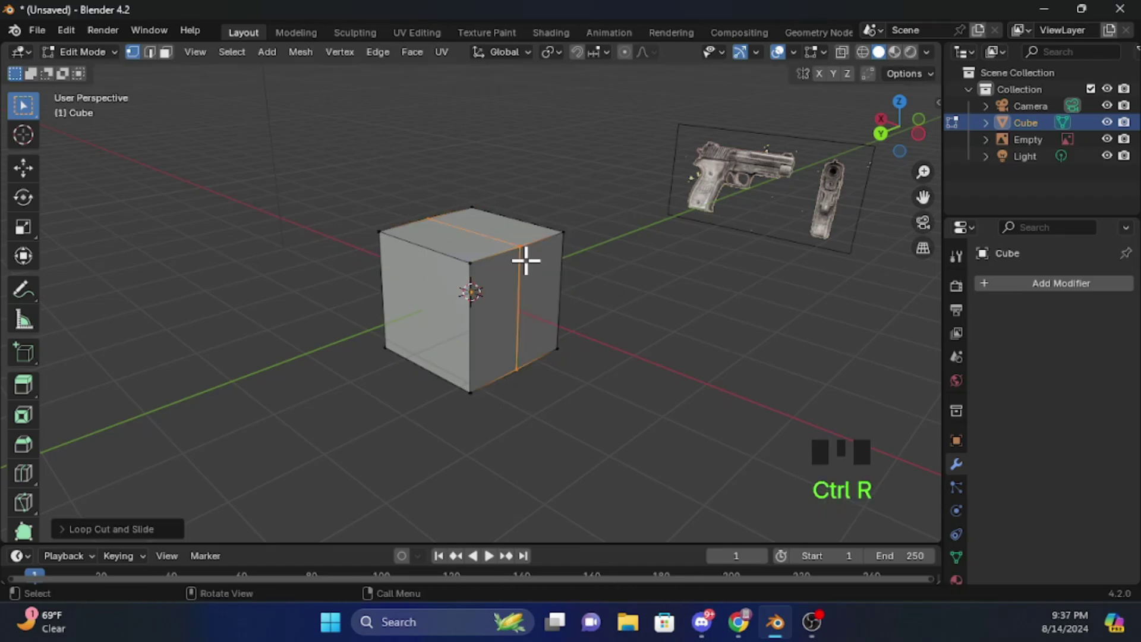
# - From the Left view in wireframe, box-select the right half's vertices and delete them
pyautogui.click(594, 222)
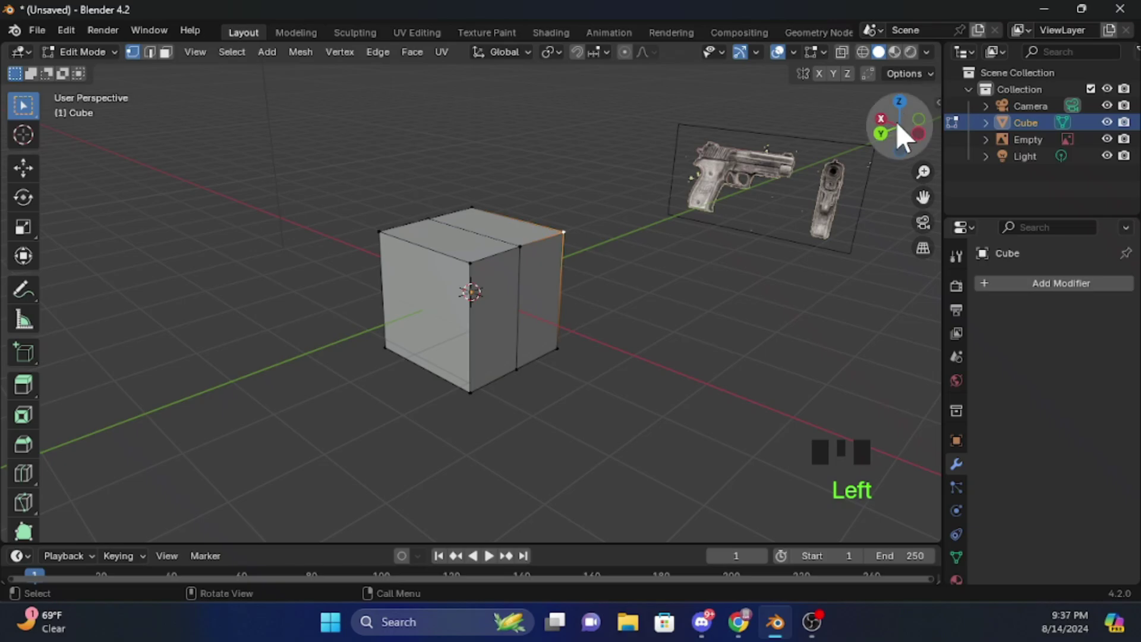
pyautogui.click(918, 136)
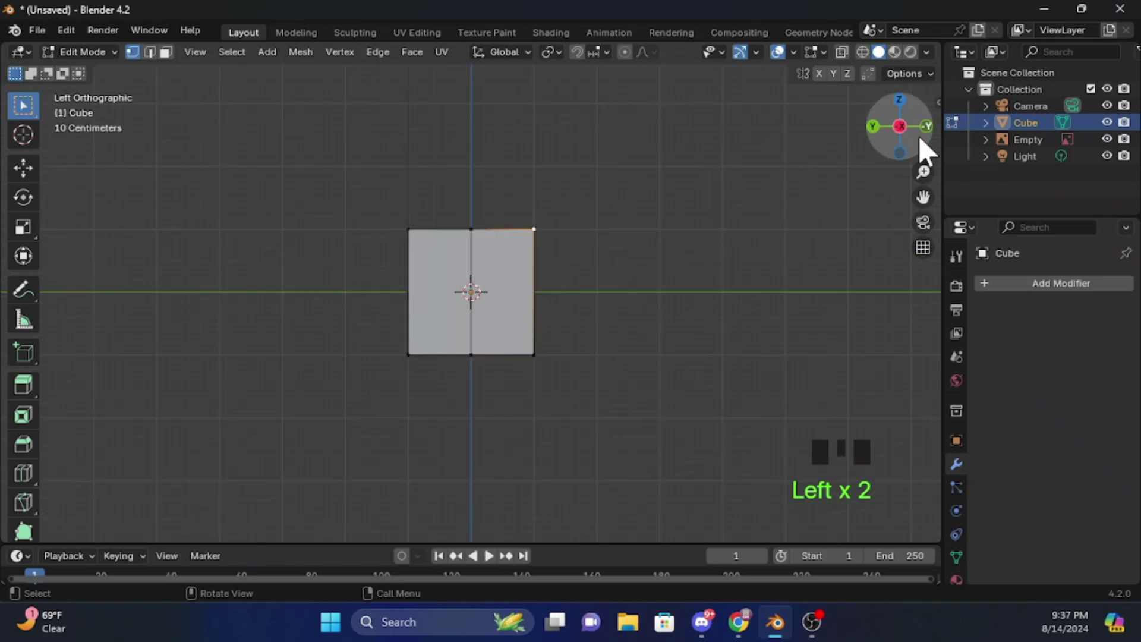
pyautogui.click(634, 242)
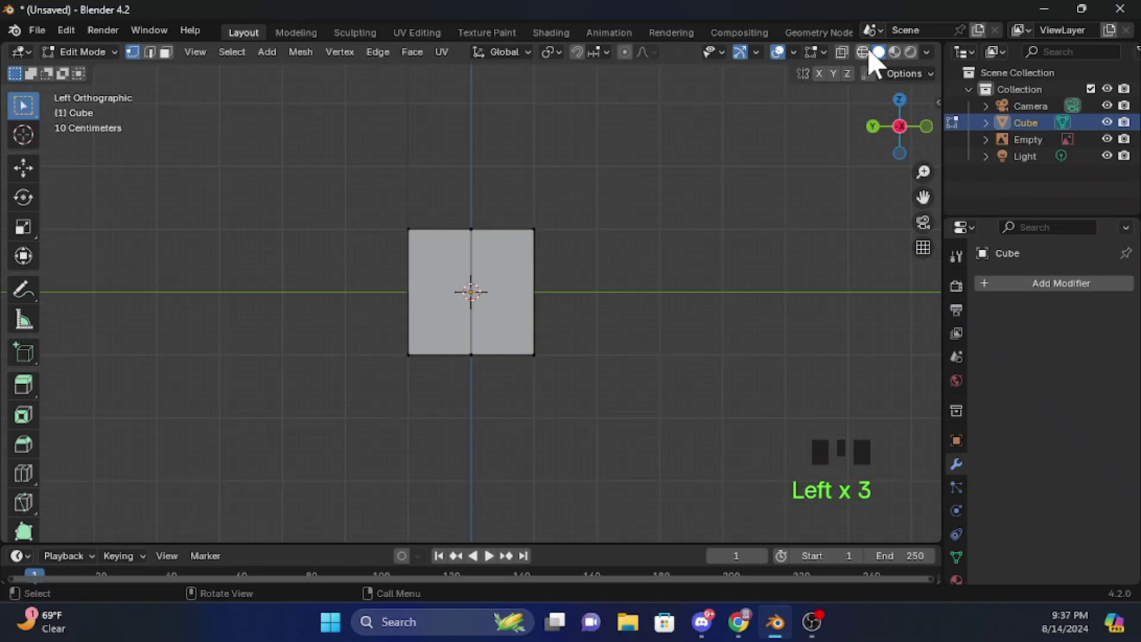
pyautogui.click(863, 53)
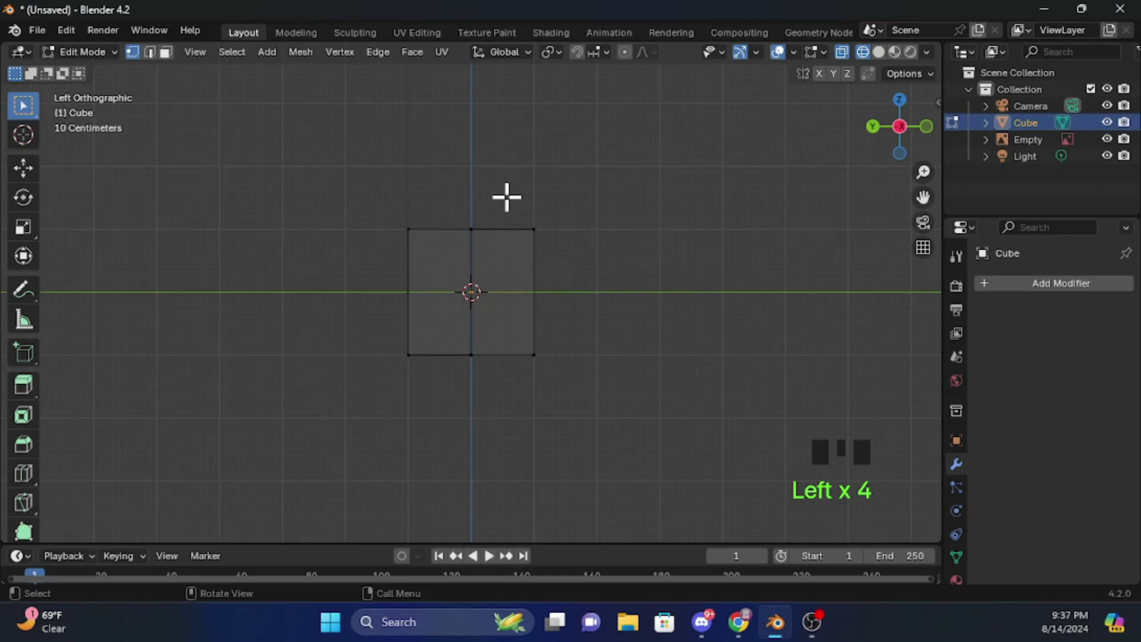
pyautogui.moveTo(506, 197)
pyautogui.mouseDown()
pyautogui.moveTo(550, 271)
pyautogui.moveTo(565, 331)
pyautogui.moveTo(556, 386)
pyautogui.mouseUp()
pyautogui.scroll(3, 582, 374)
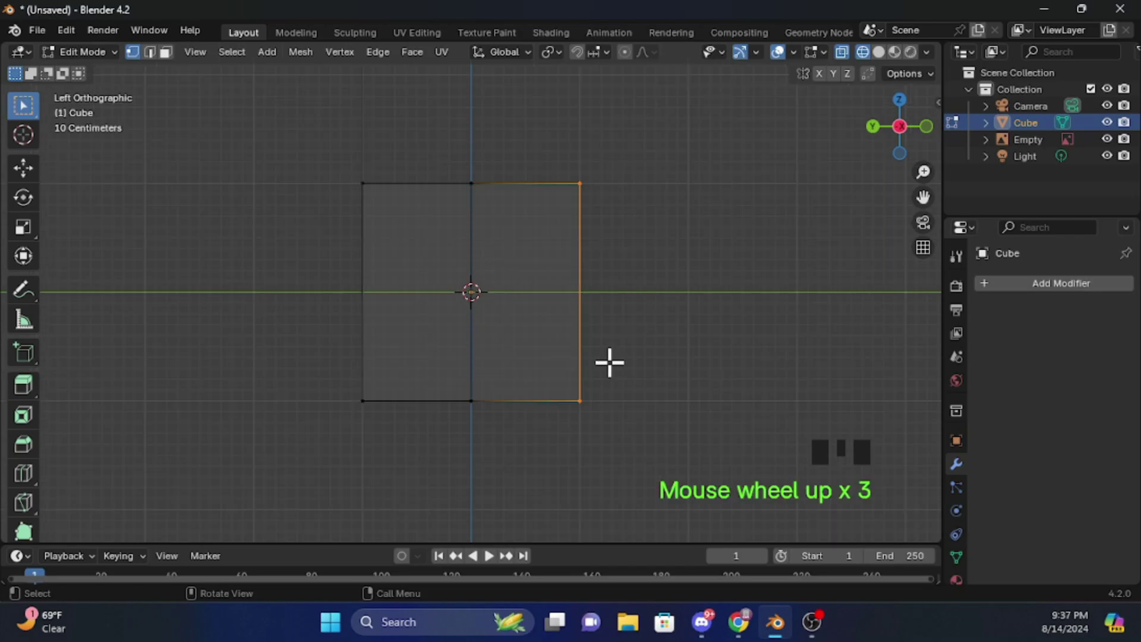
pyautogui.rightClick(594, 355)
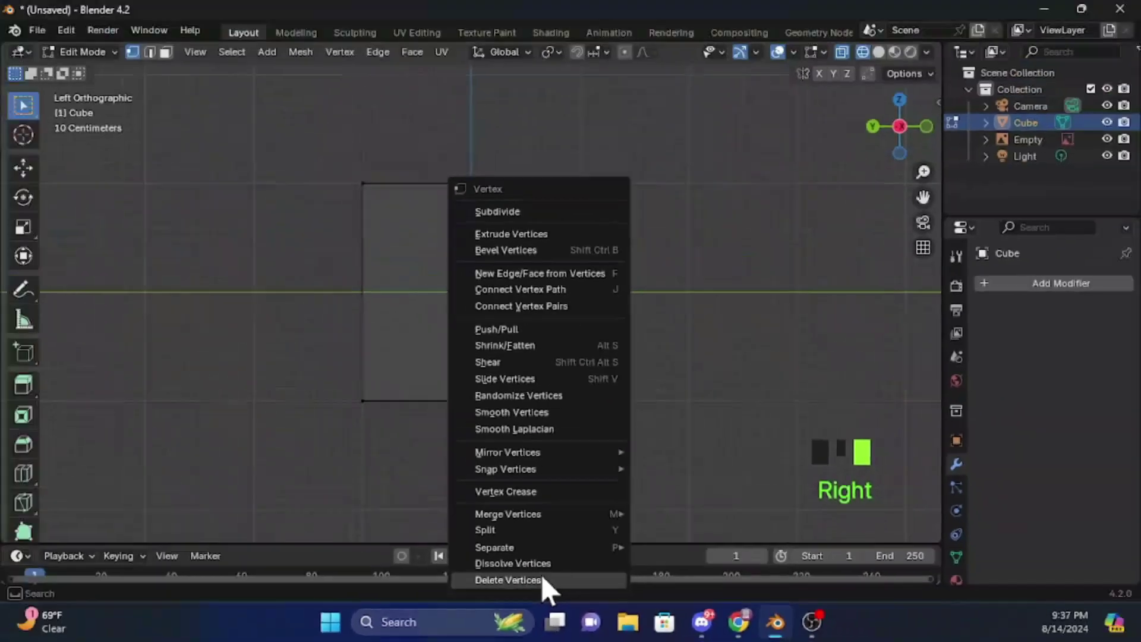
pyautogui.click(516, 581)
pyautogui.moveTo(889, 128); pyautogui.dragTo(923, 136)
pyautogui.scroll(-3, 747, 175)
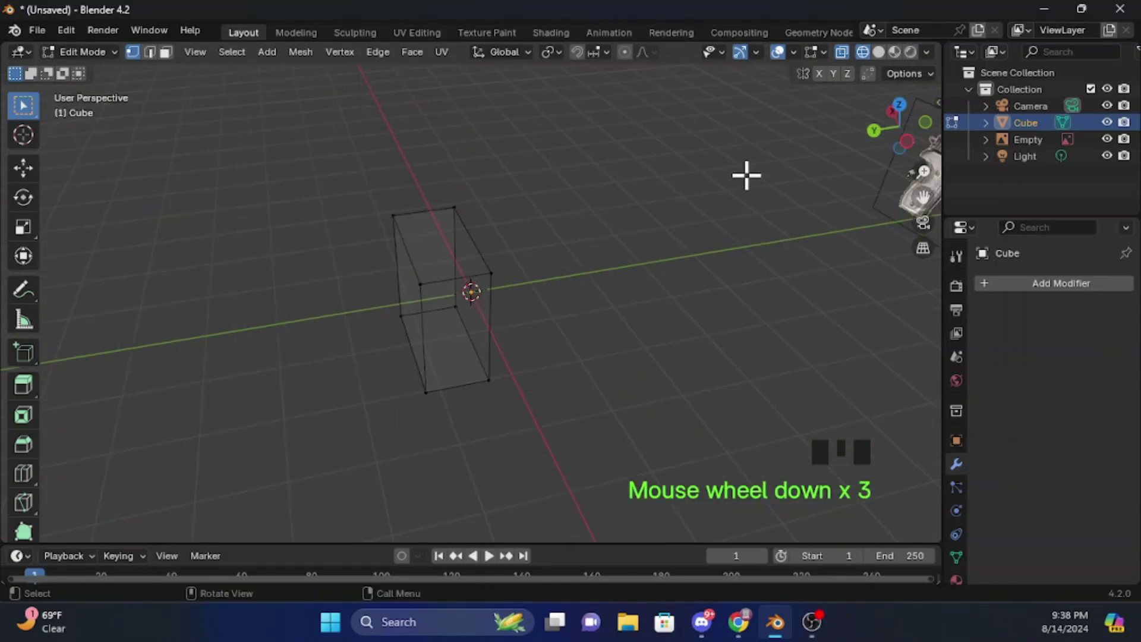
pyautogui.click(83, 53)
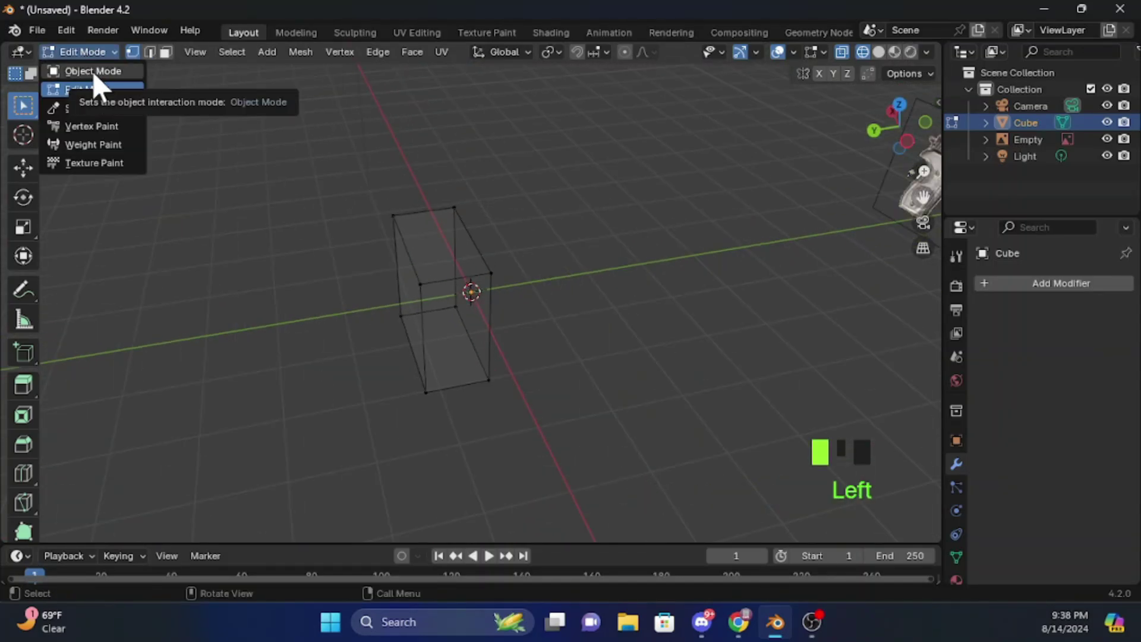
# - Return to Object Mode, deselect the cube and restore solid shading
pyautogui.click(93, 72)
pyautogui.click(656, 260)
pyautogui.click(879, 52)
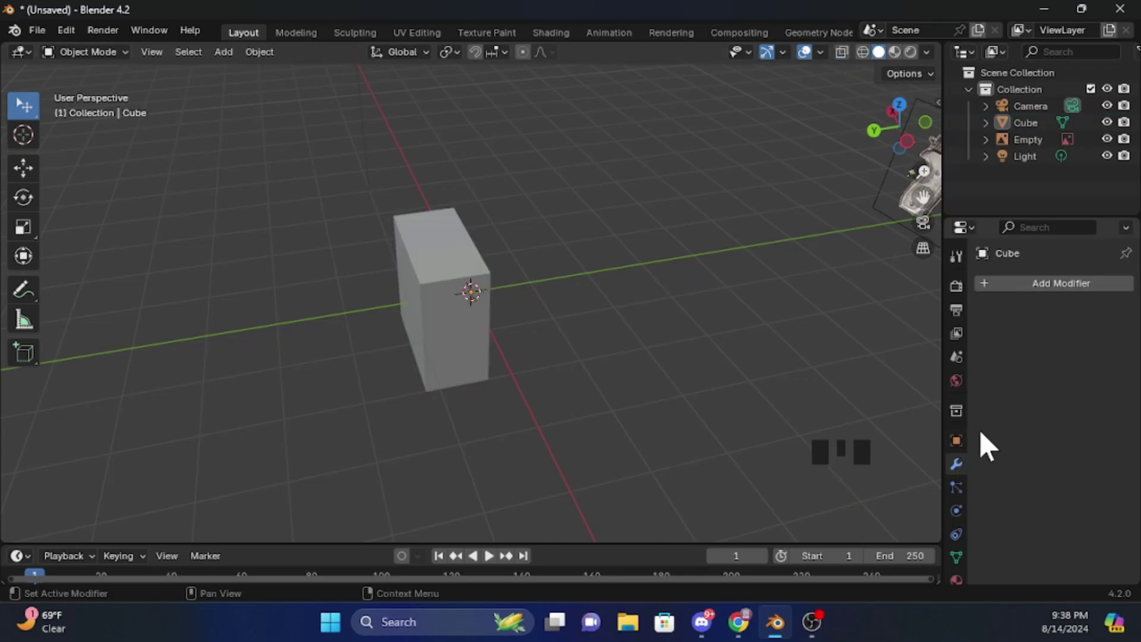
# - Add a Mirror modifier with Y axis on and X off, then orbit to the reference image
pyautogui.click(1035, 285)
pyautogui.click(980, 287)
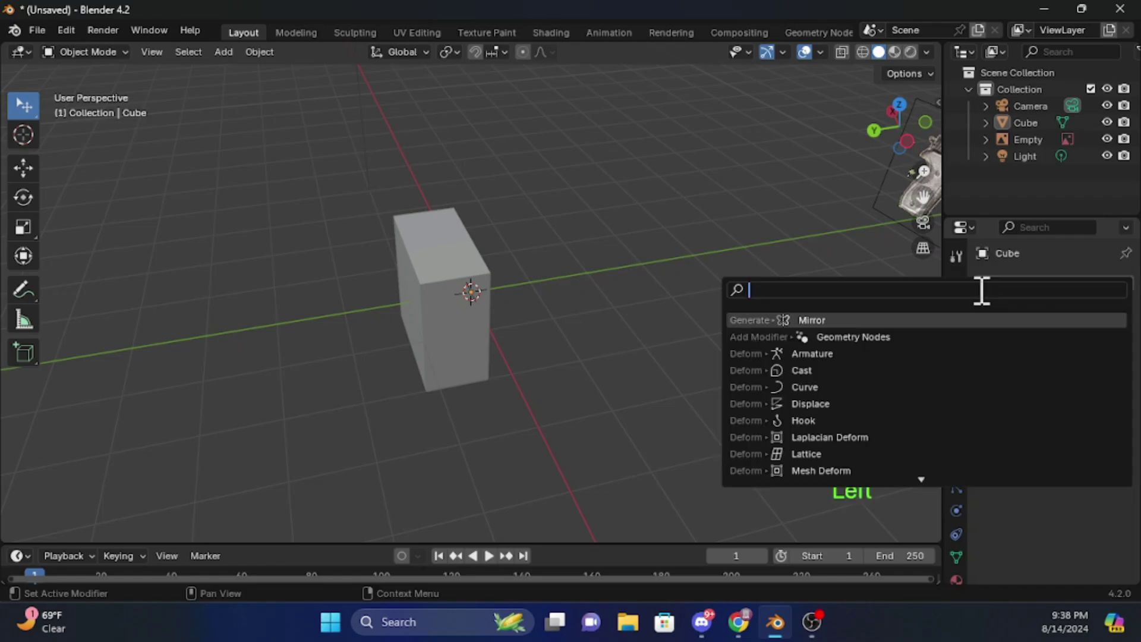
pyautogui.write('Mirror')
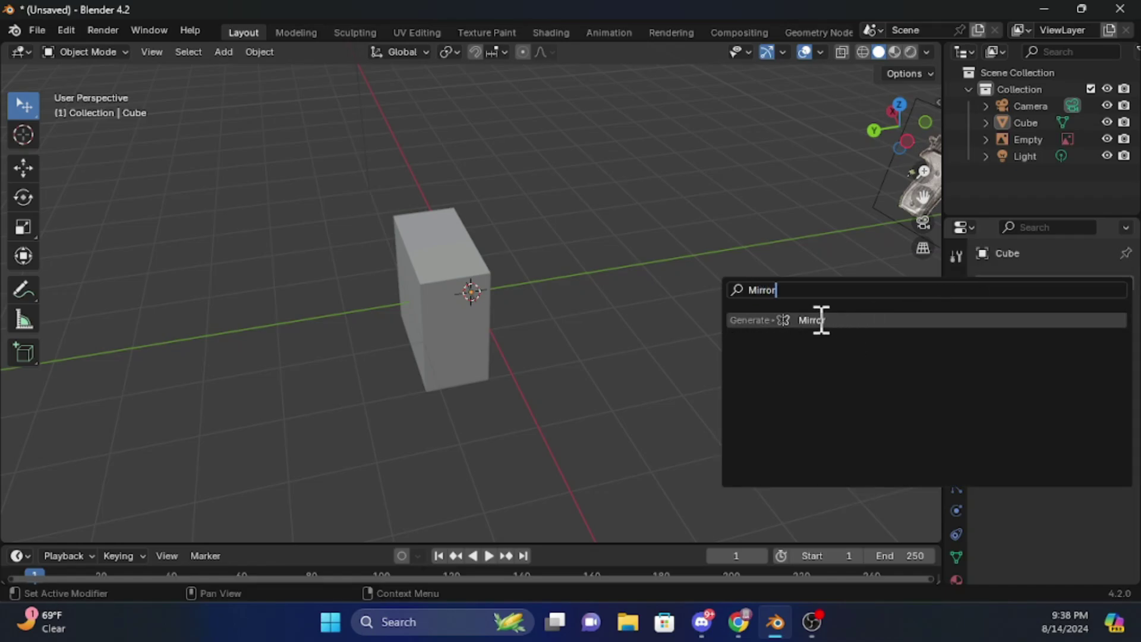
pyautogui.click(819, 321)
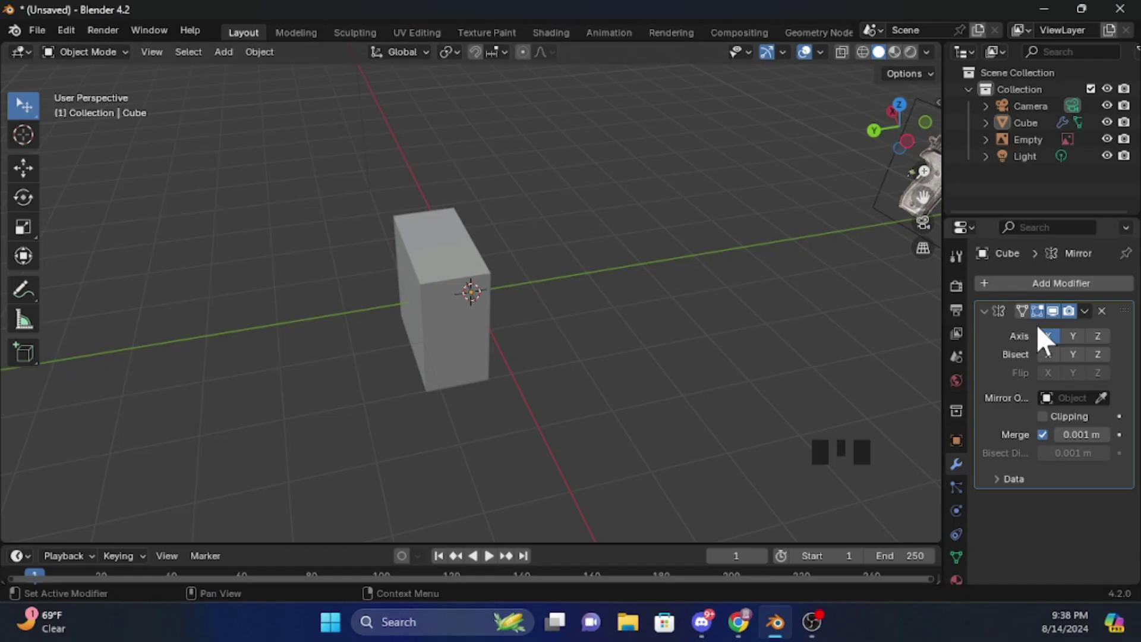
pyautogui.click(1072, 336)
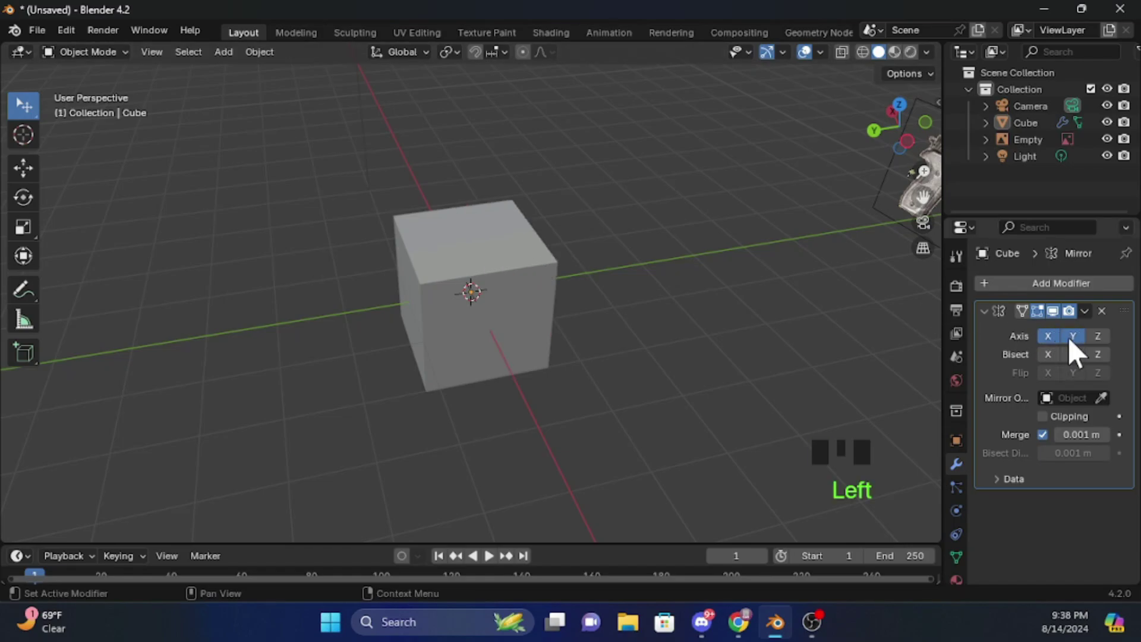
pyautogui.click(1048, 336)
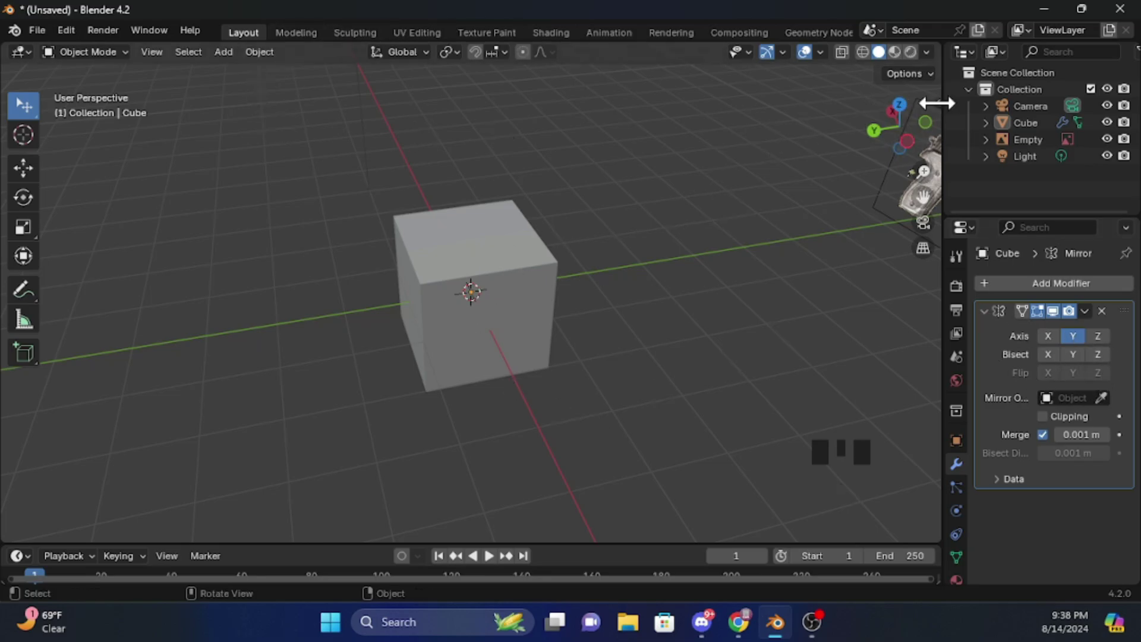
pyautogui.moveTo(909, 119); pyautogui.dragTo(571, 208)
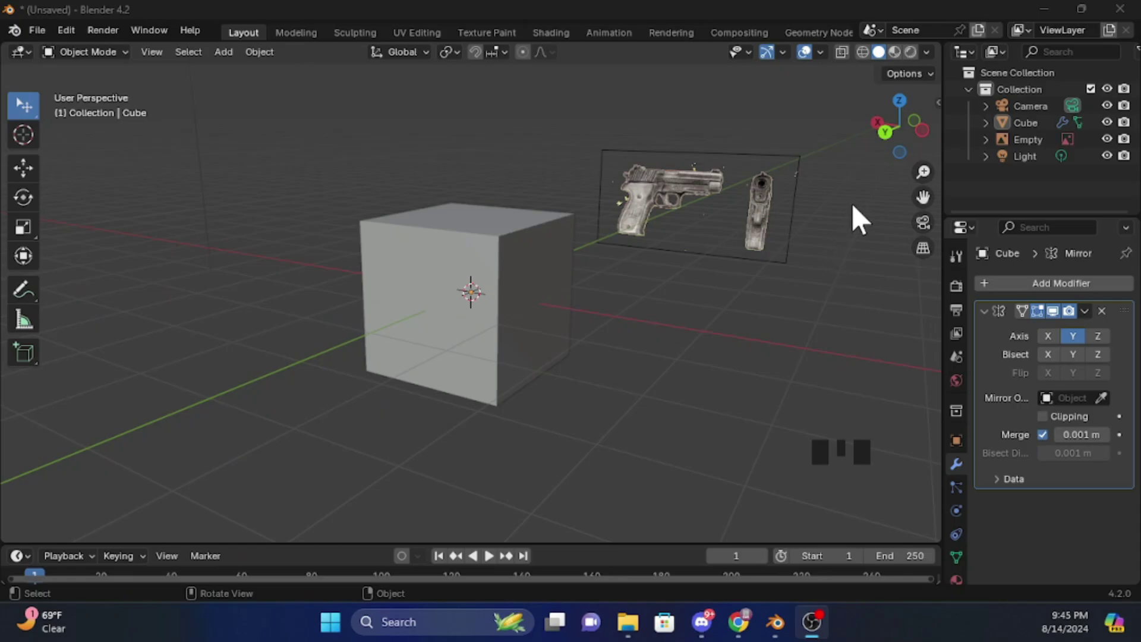
# - In Back view Edit Mode with X-ray, move the lower-left and slide corner vertices onto the pistol outline
pyautogui.click(885, 134)
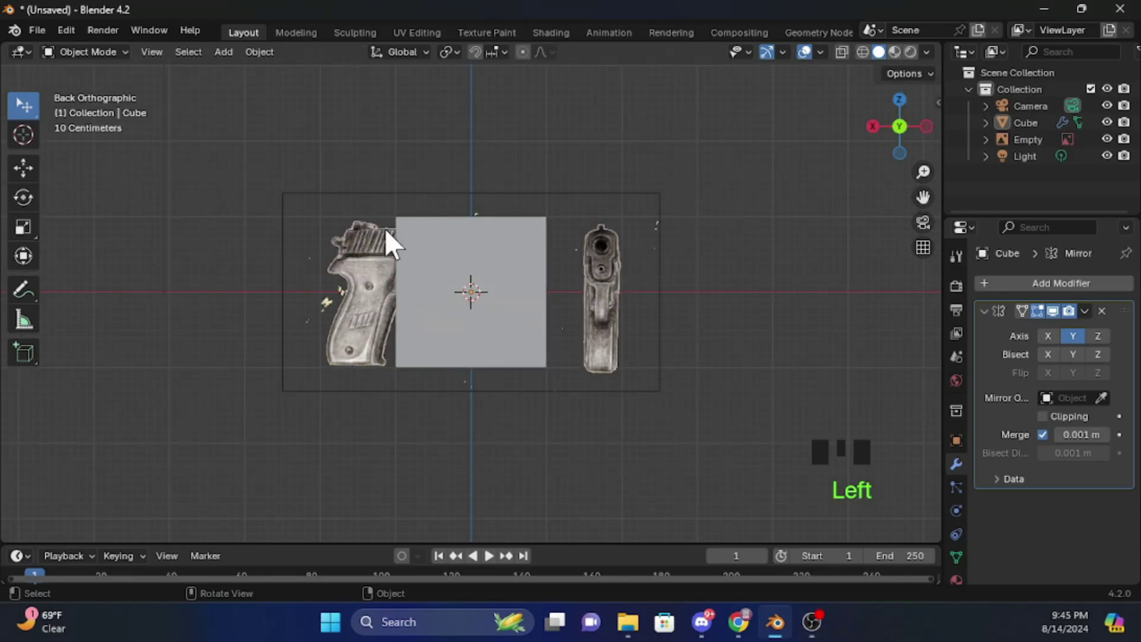
pyautogui.moveTo(92, 53); pyautogui.dragTo(89, 90)
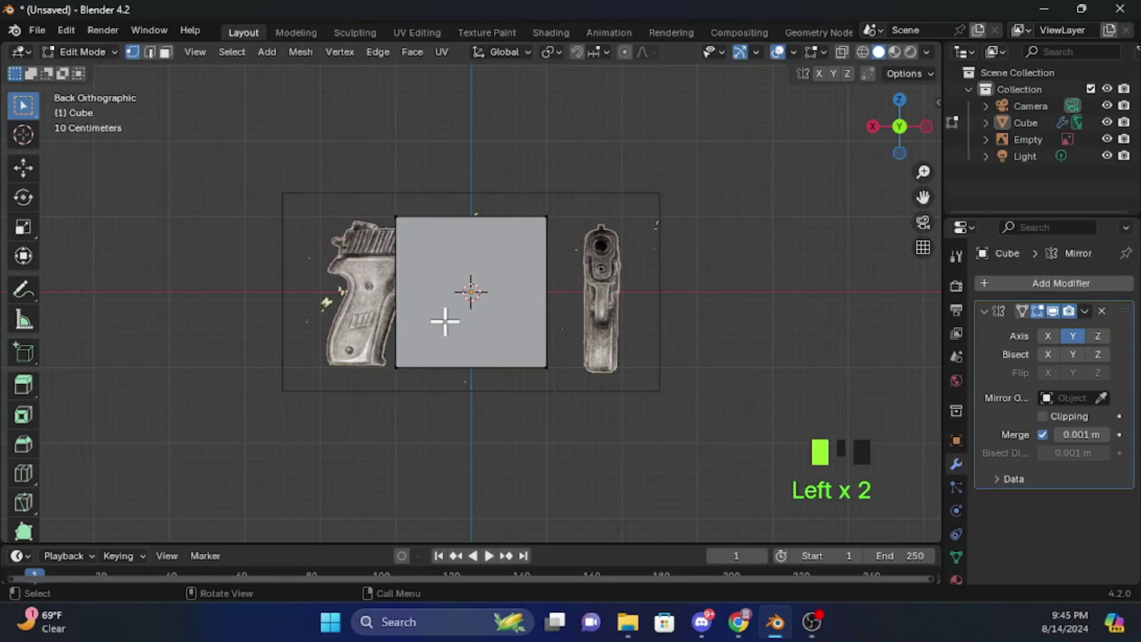
pyautogui.click(863, 52)
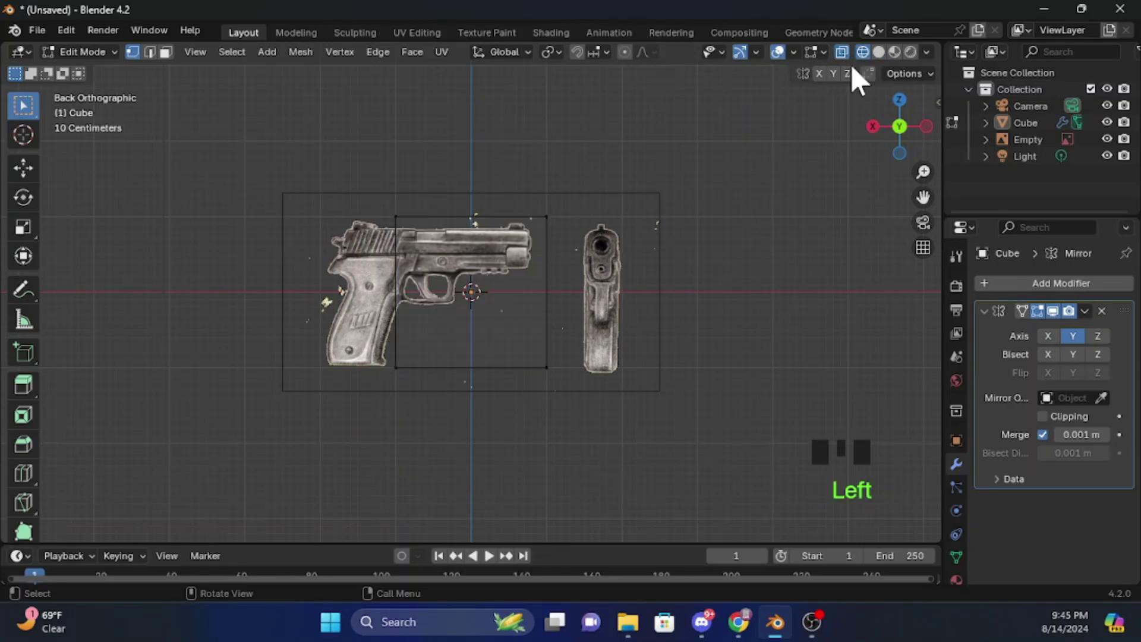
pyautogui.moveTo(347, 315); pyautogui.dragTo(448, 414)
pyautogui.press('g')
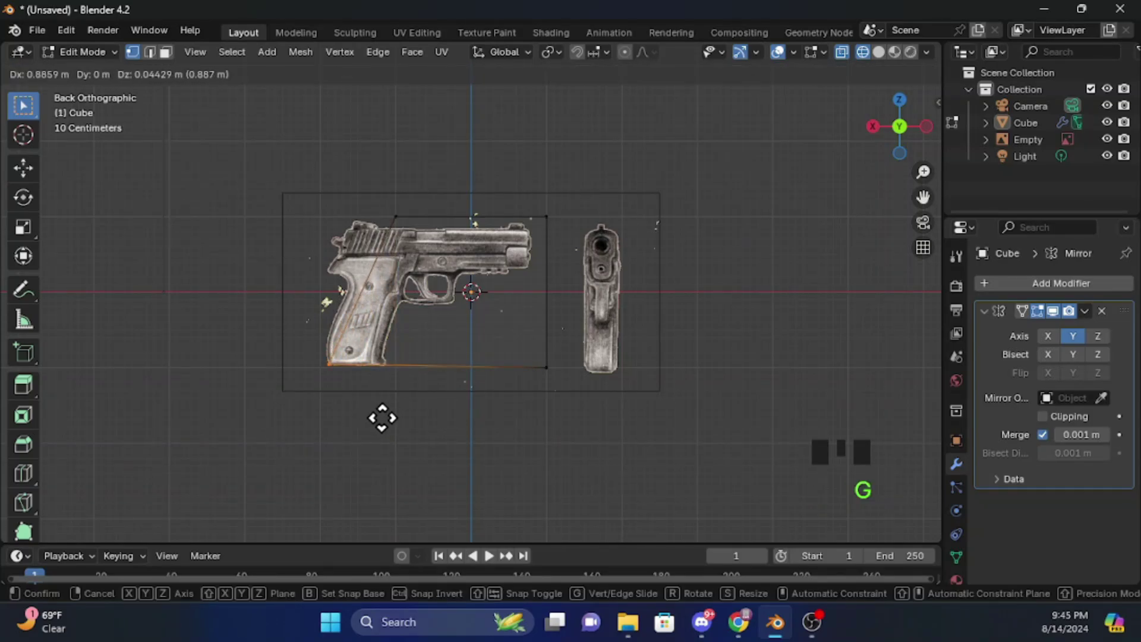
pyautogui.click(382, 417)
pyautogui.moveTo(346, 188); pyautogui.dragTo(450, 250)
pyautogui.press('g')
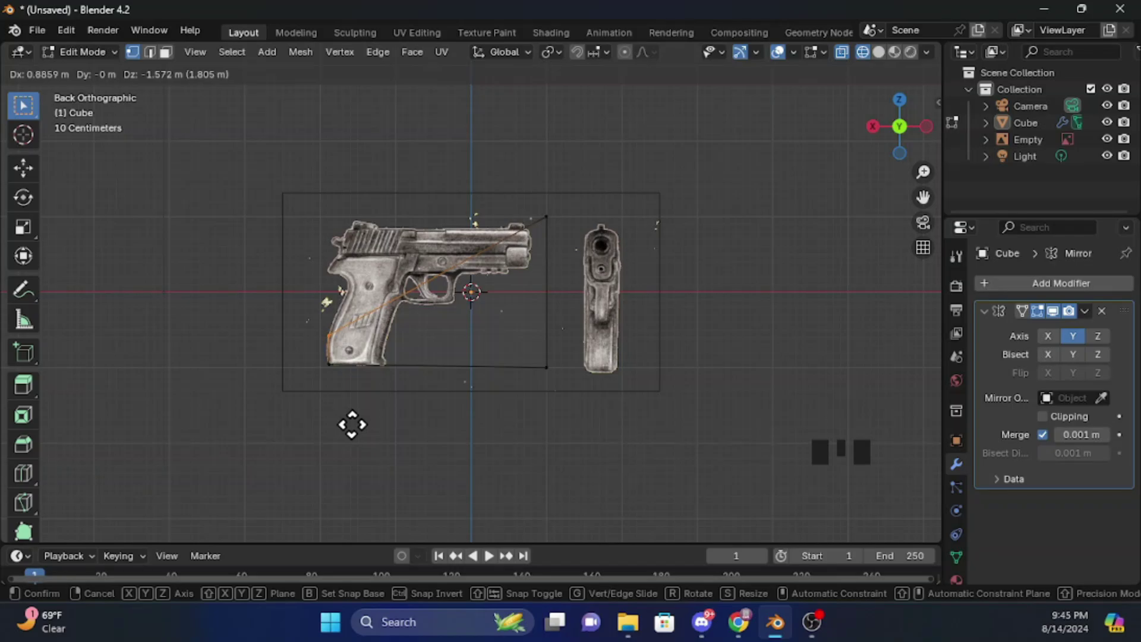
pyautogui.click(350, 425)
# - Move the next corner vertices down to the grip, placing one at the grip's top right
pyautogui.moveTo(513, 172); pyautogui.dragTo(593, 262)
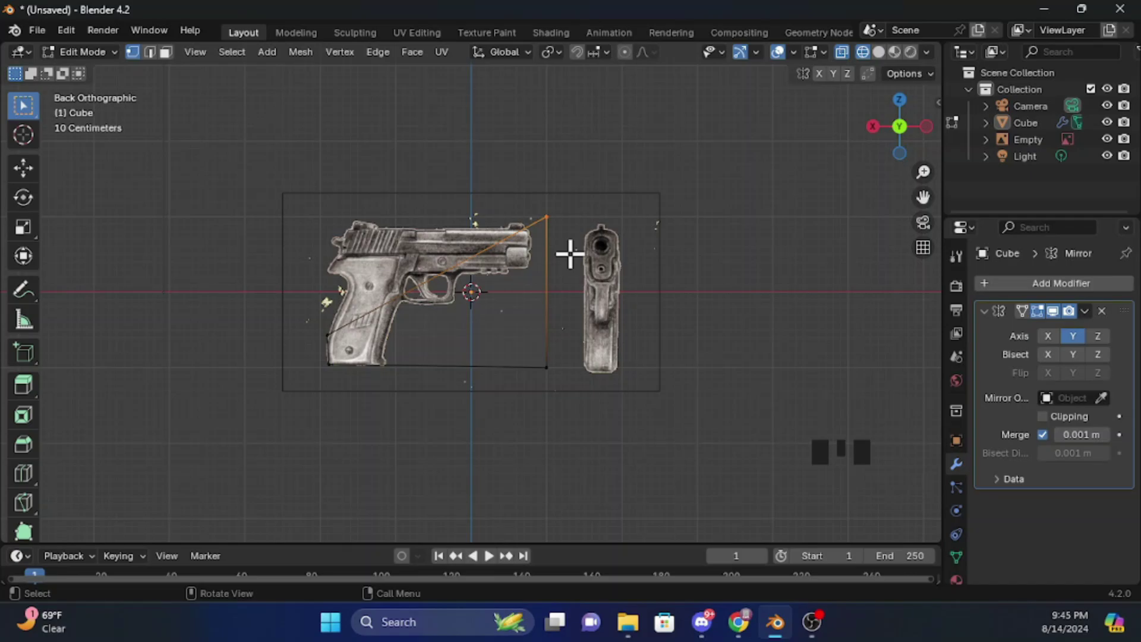
pyautogui.press('g')
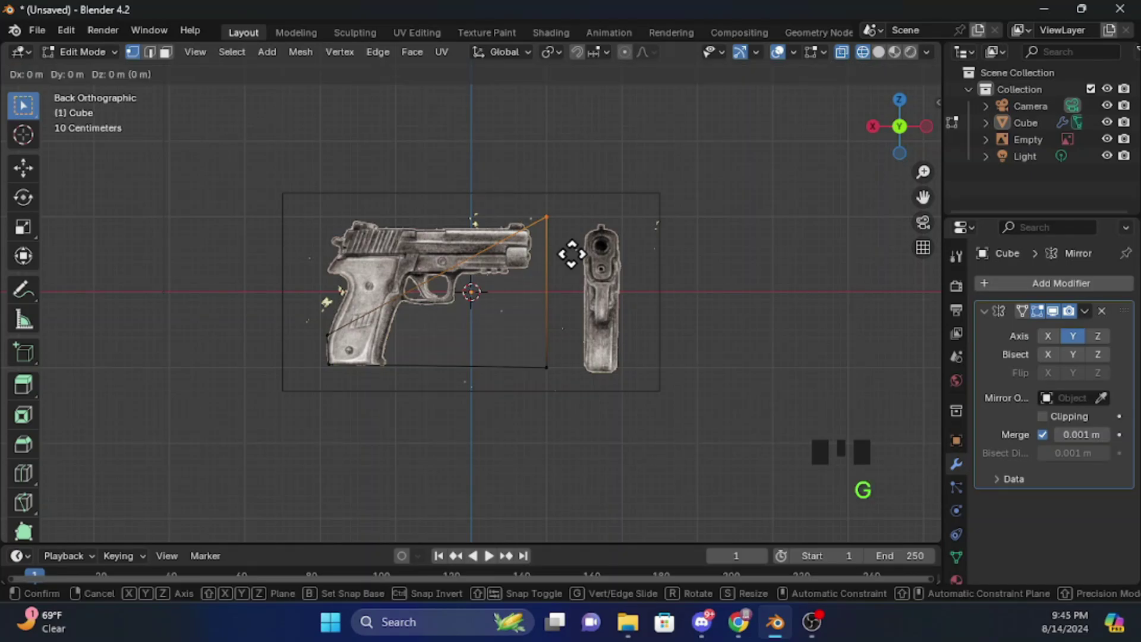
pyautogui.click(370, 339)
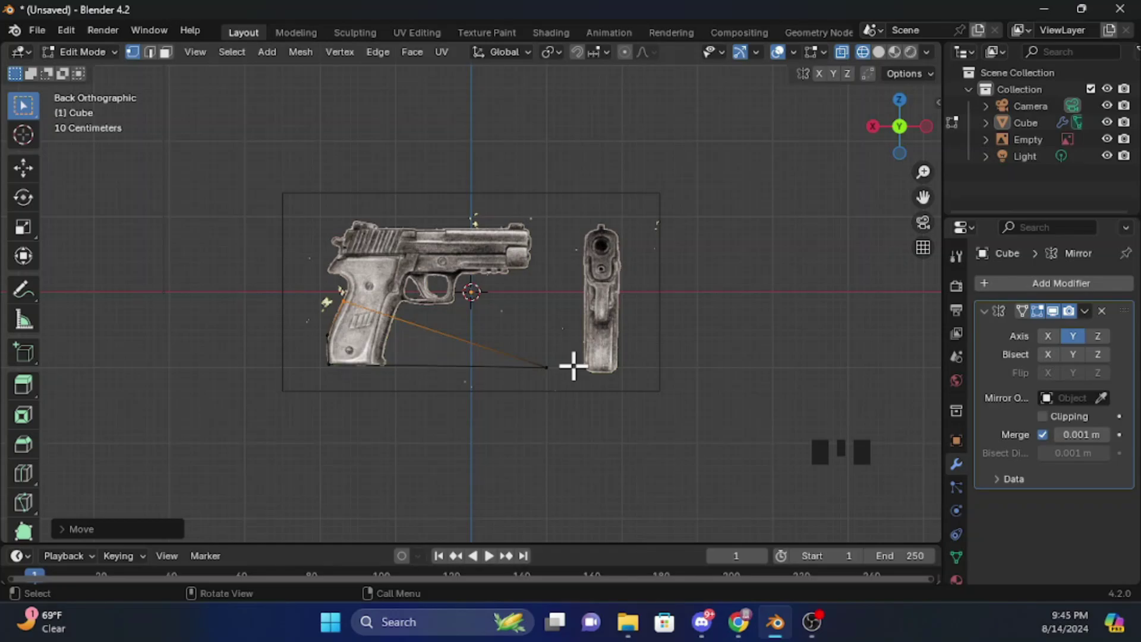
pyautogui.moveTo(522, 338); pyautogui.dragTo(634, 458)
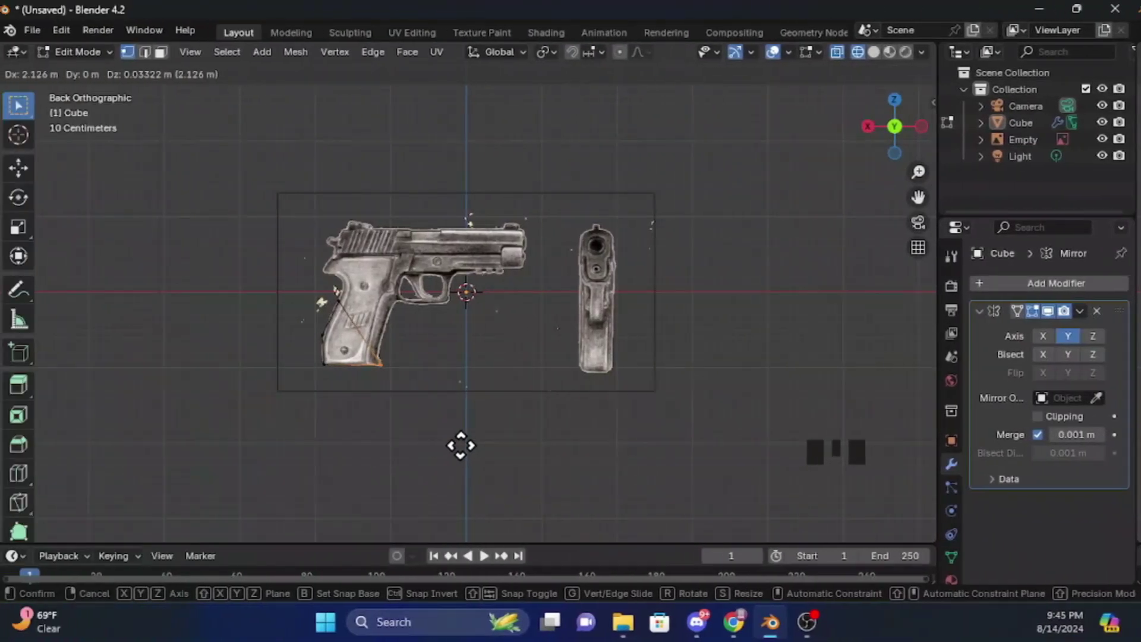
pyautogui.click(460, 445)
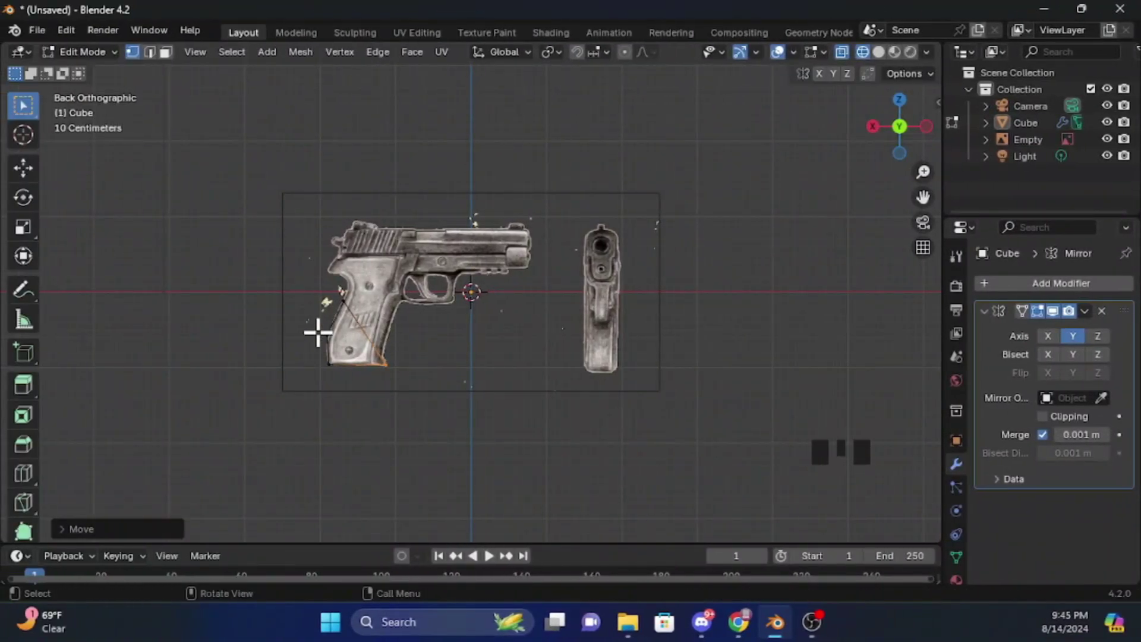
pyautogui.moveTo(311, 328); pyautogui.dragTo(424, 273)
pyautogui.press('g')
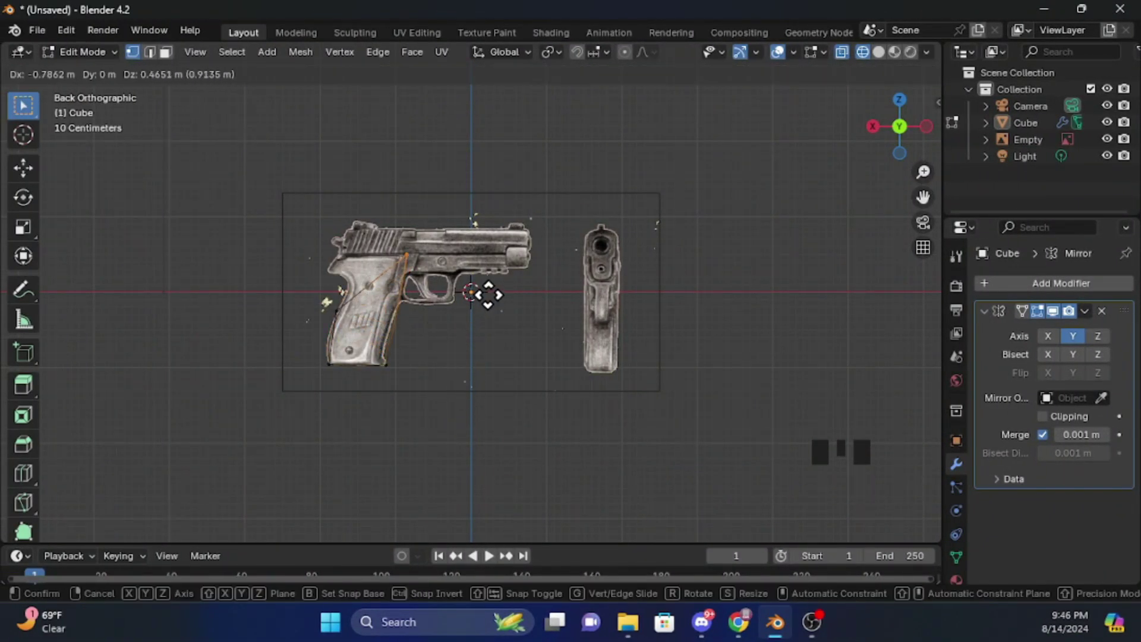
pyautogui.click(487, 296)
# - Position the left grip vertices to finish tracing the grip outline
pyautogui.moveTo(303, 278); pyautogui.dragTo(387, 339)
pyautogui.press('g')
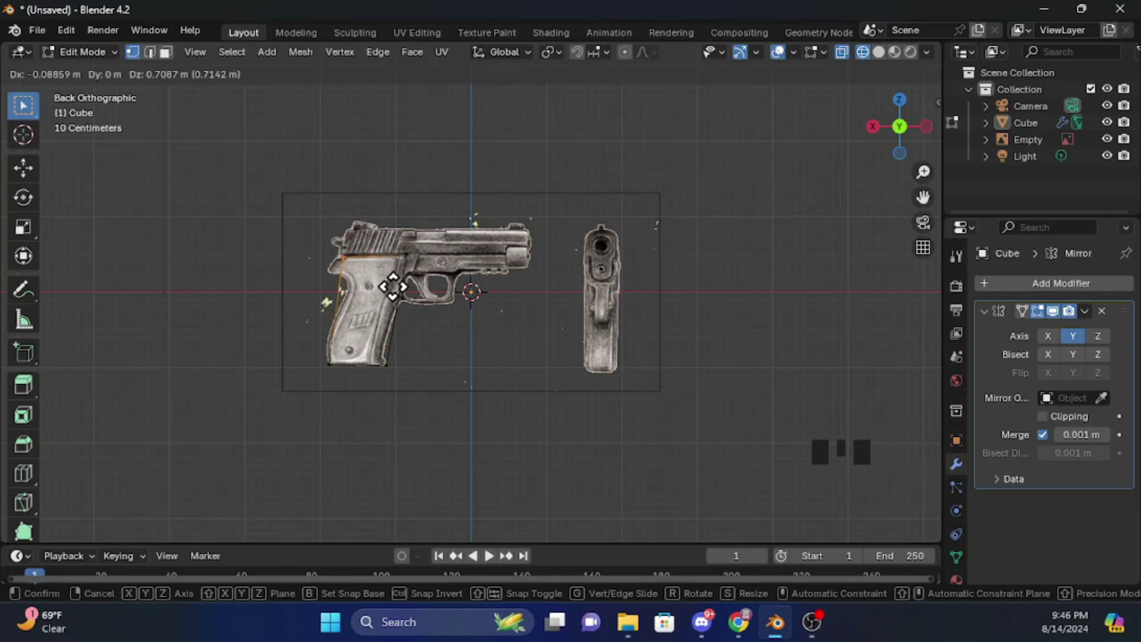
pyautogui.press('g')
pyautogui.press('g')
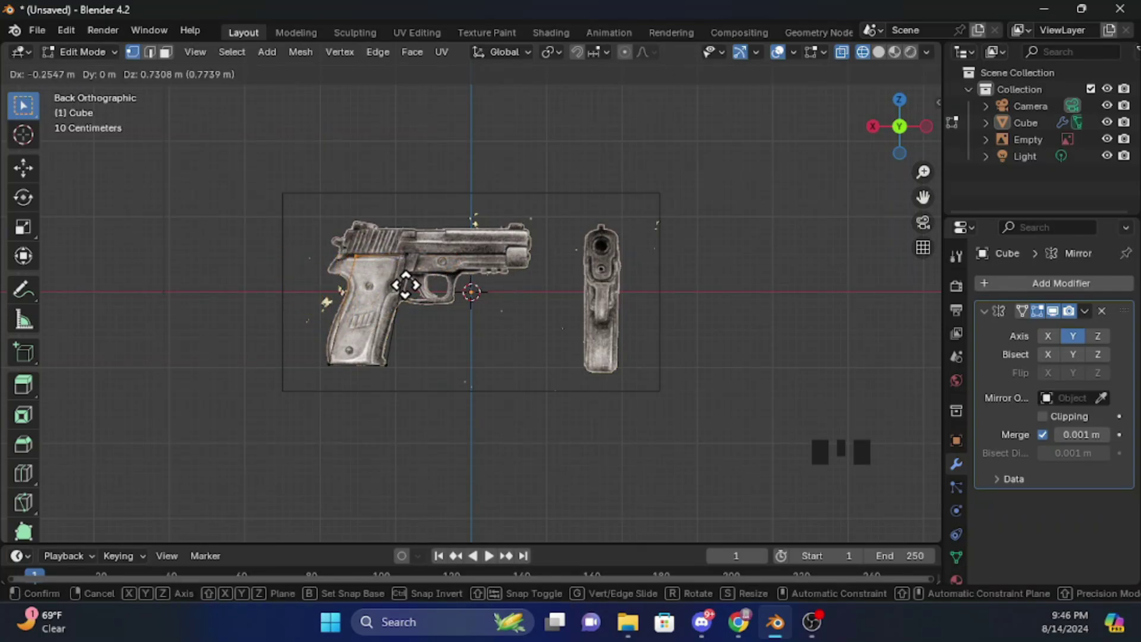
pyautogui.press('g')
pyautogui.click(375, 377)
pyautogui.press('g')
pyautogui.click(340, 385)
pyautogui.click(460, 369)
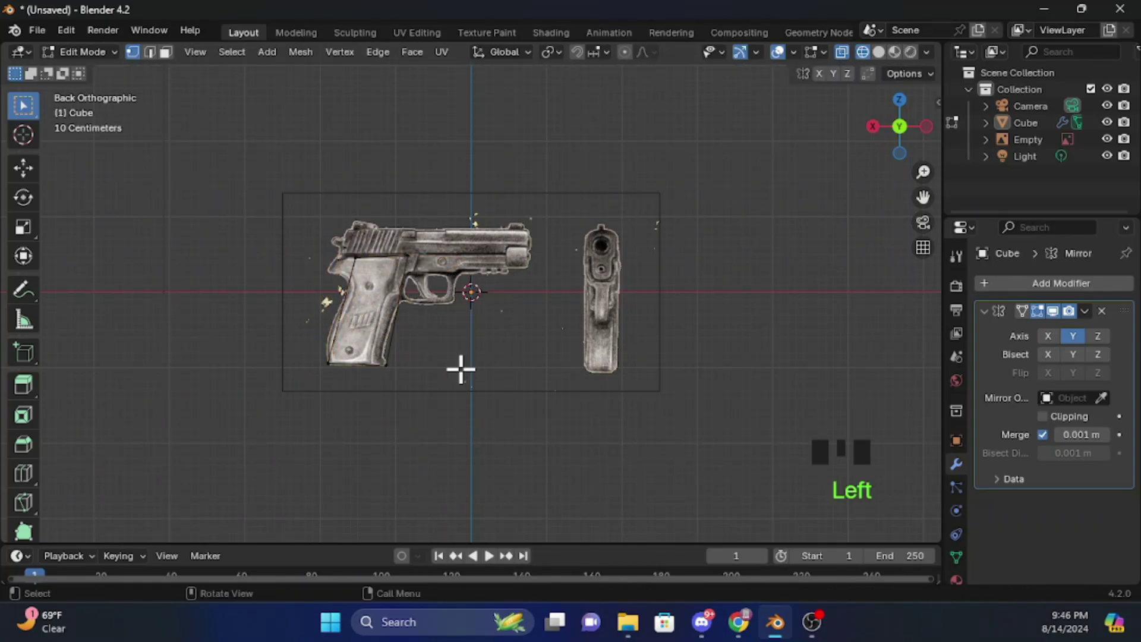
pyautogui.press('g')
pyautogui.click(521, 356)
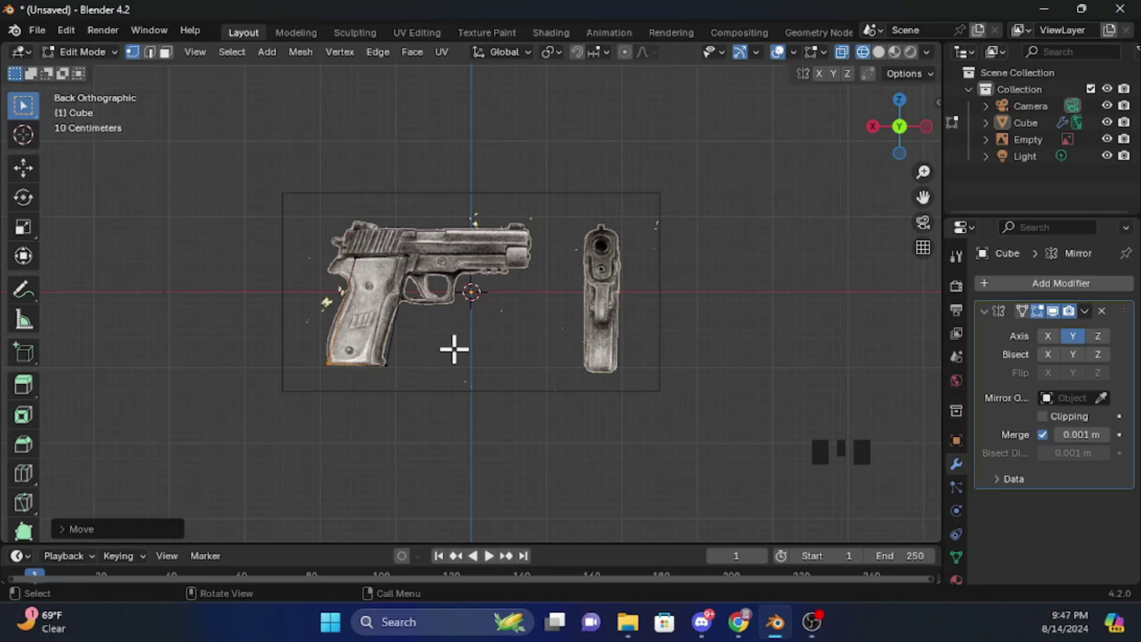
pyautogui.press('ctrl')
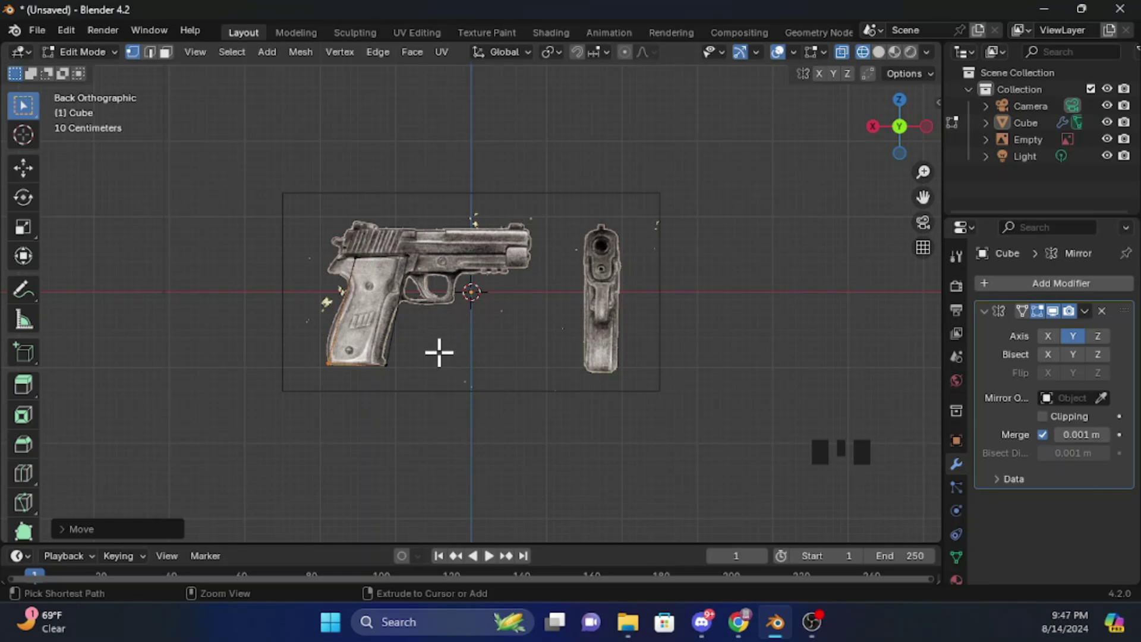
# - Add an edge loop across the grip
pyautogui.hotkey('ctrl', 'r')
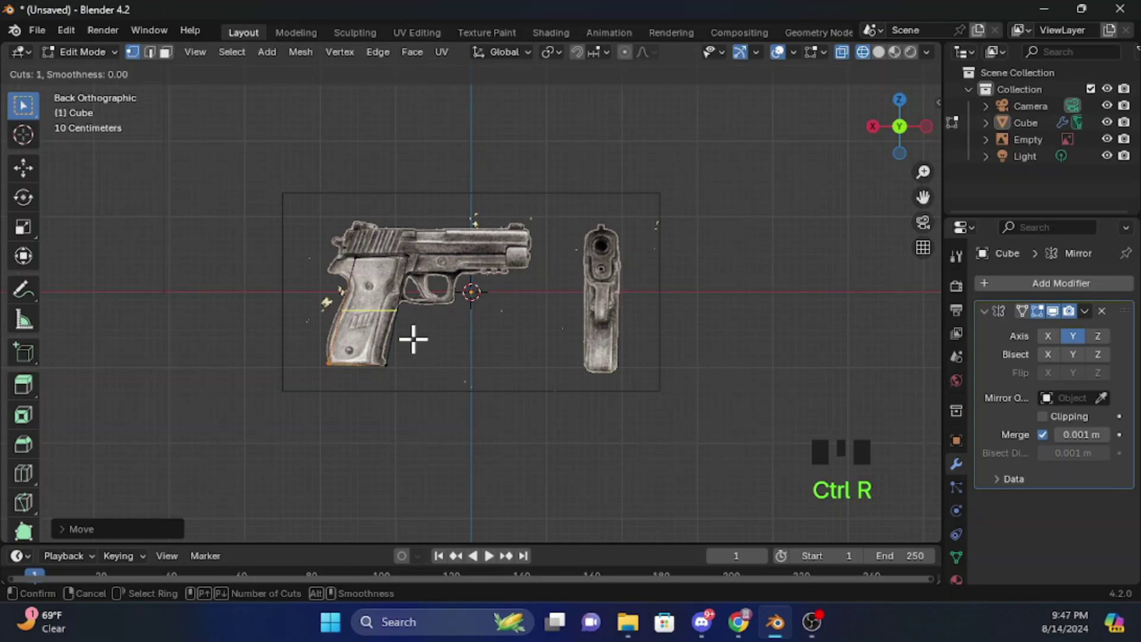
pyautogui.click(385, 323)
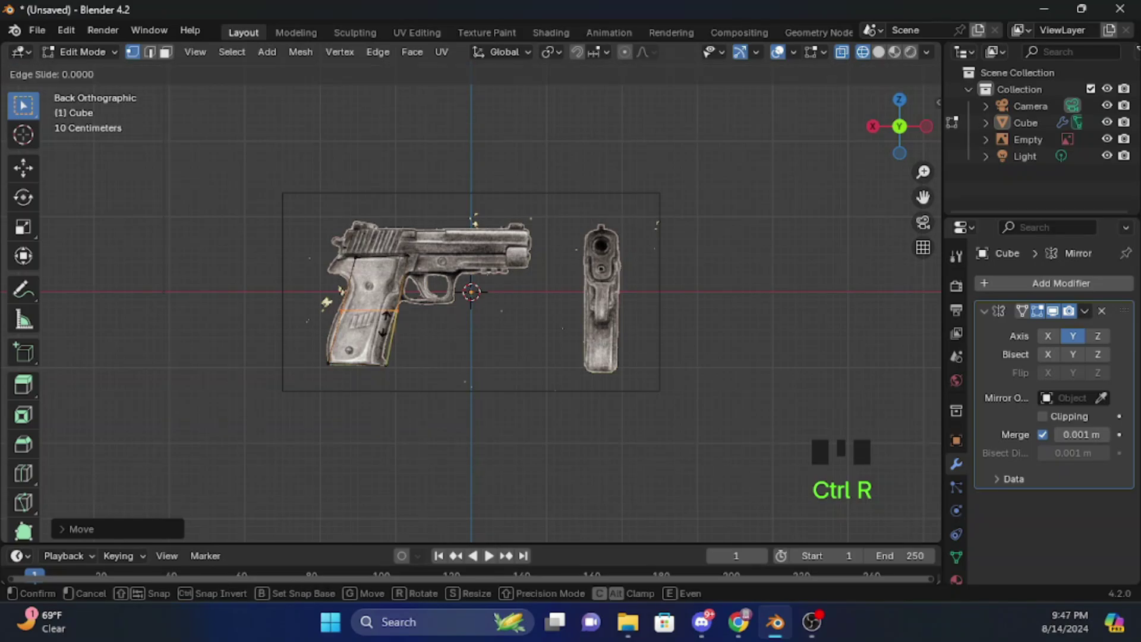
pyautogui.click(385, 323)
pyautogui.click(537, 342)
# - Select the mid-grip vertices and move them onto the grip's slanted edge
pyautogui.moveTo(307, 290); pyautogui.dragTo(433, 360)
pyautogui.click(336, 331)
pyautogui.click(325, 306)
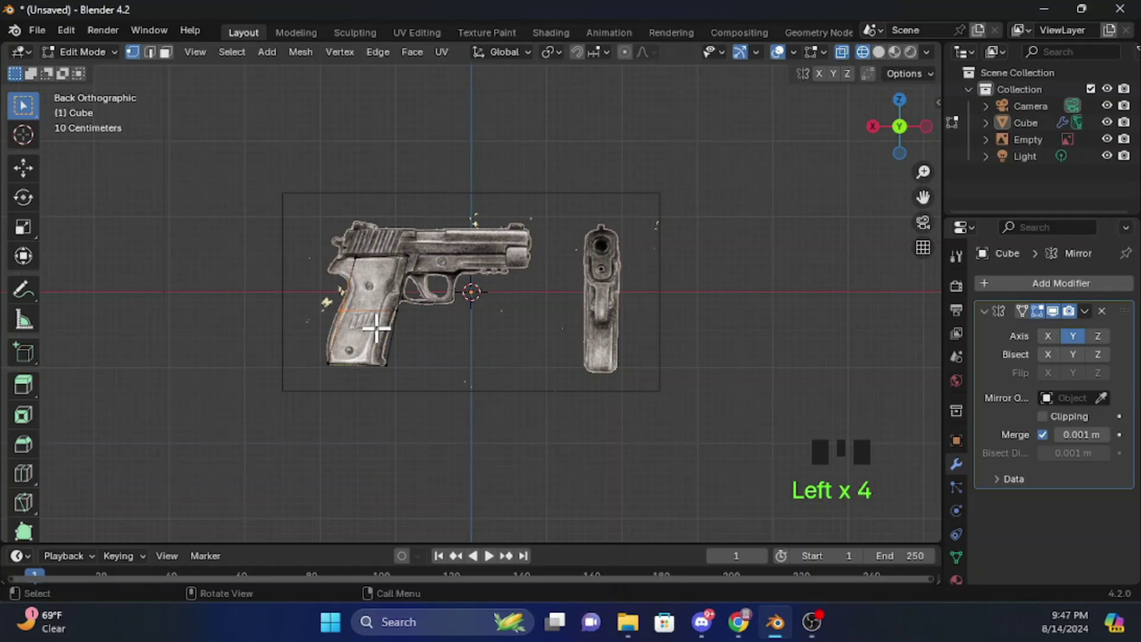
pyautogui.click(391, 332)
pyautogui.click(322, 306)
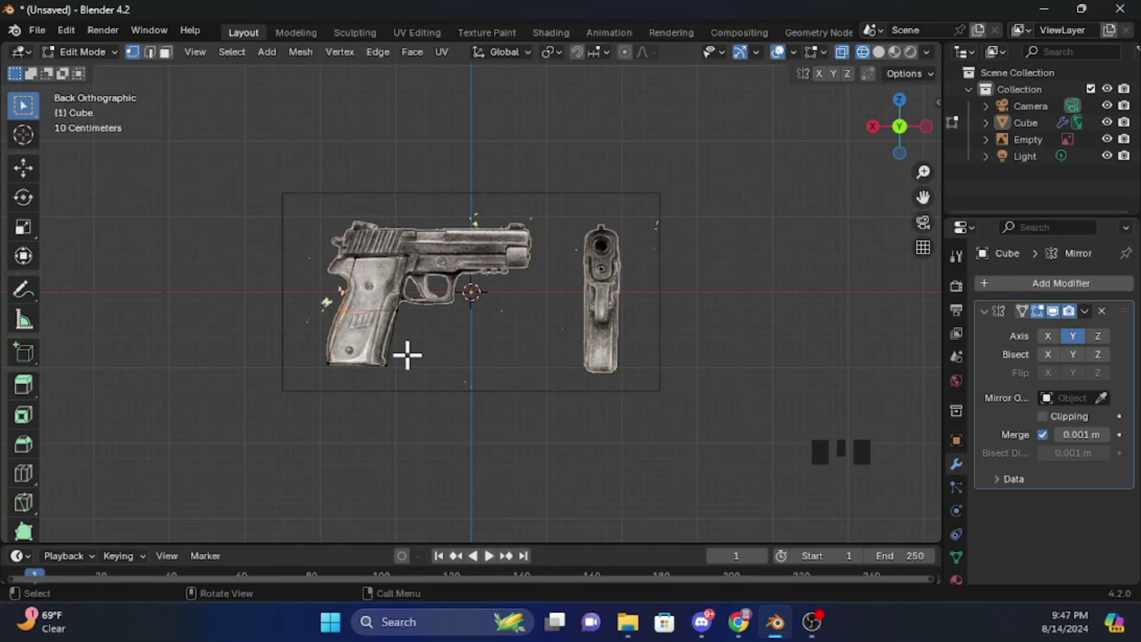
pyautogui.press('g')
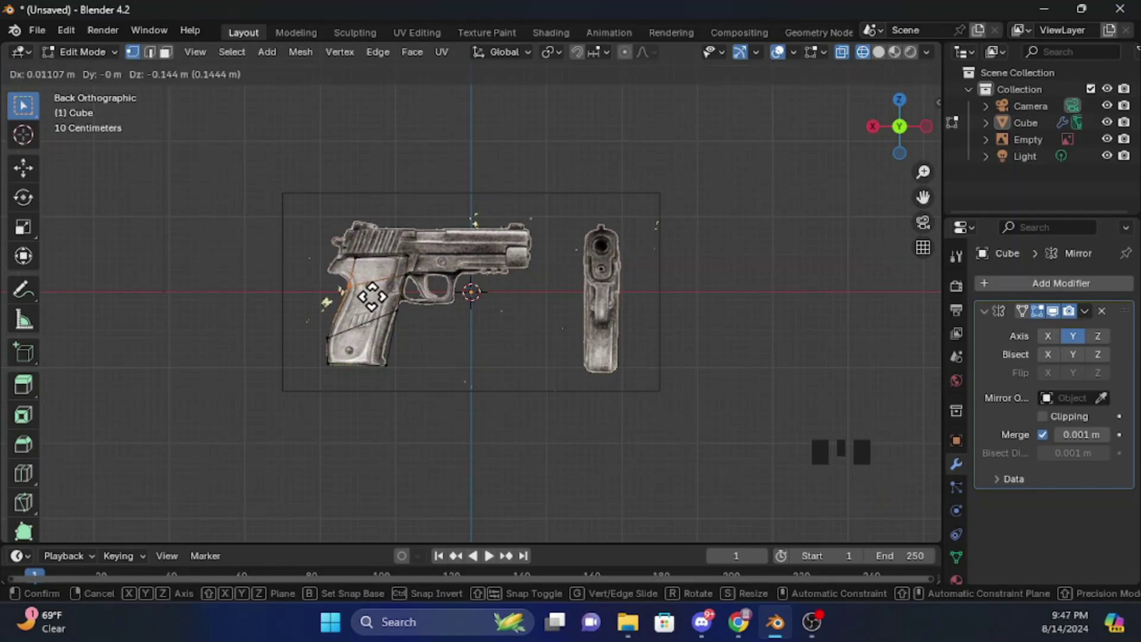
pyautogui.click(377, 288)
# - Fine-tune the individual grip vertices, undoing a misplaced move
pyautogui.press('g')
pyautogui.click(425, 288)
pyautogui.press('g')
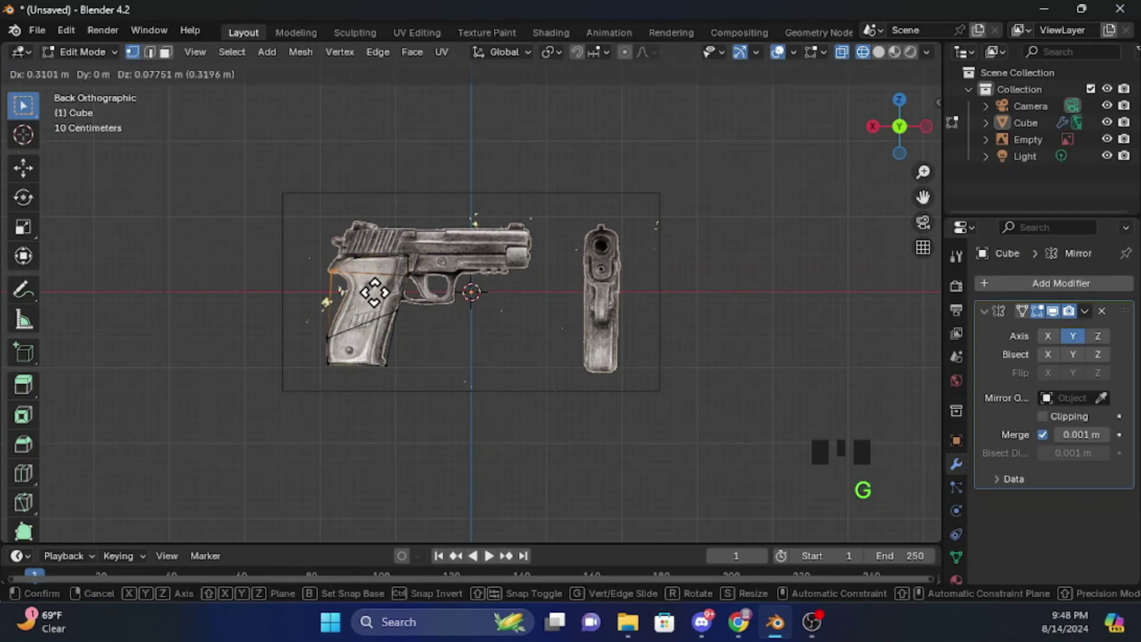
pyautogui.click(386, 301)
pyautogui.press('g')
pyautogui.click(369, 271)
pyautogui.hotkey('ctrl', 'z')
pyautogui.moveTo(387, 289); pyautogui.dragTo(416, 272)
pyautogui.press('g')
pyautogui.click(417, 272)
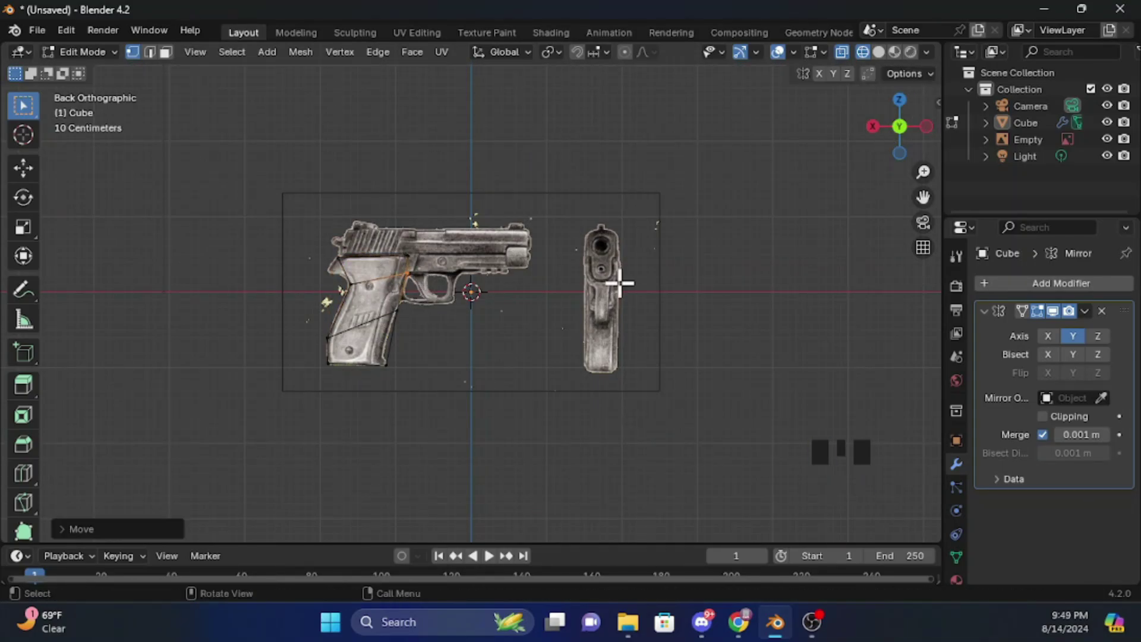
pyautogui.scroll(5, 619, 284)
pyautogui.hotkey('ctrl', 'z')
# - Extrude the front face forward along the barrel
pyautogui.press('g')
pyautogui.press('g')
pyautogui.click(316, 372)
pyautogui.press('e')
pyautogui.click(750, 309)
pyautogui.press('g')
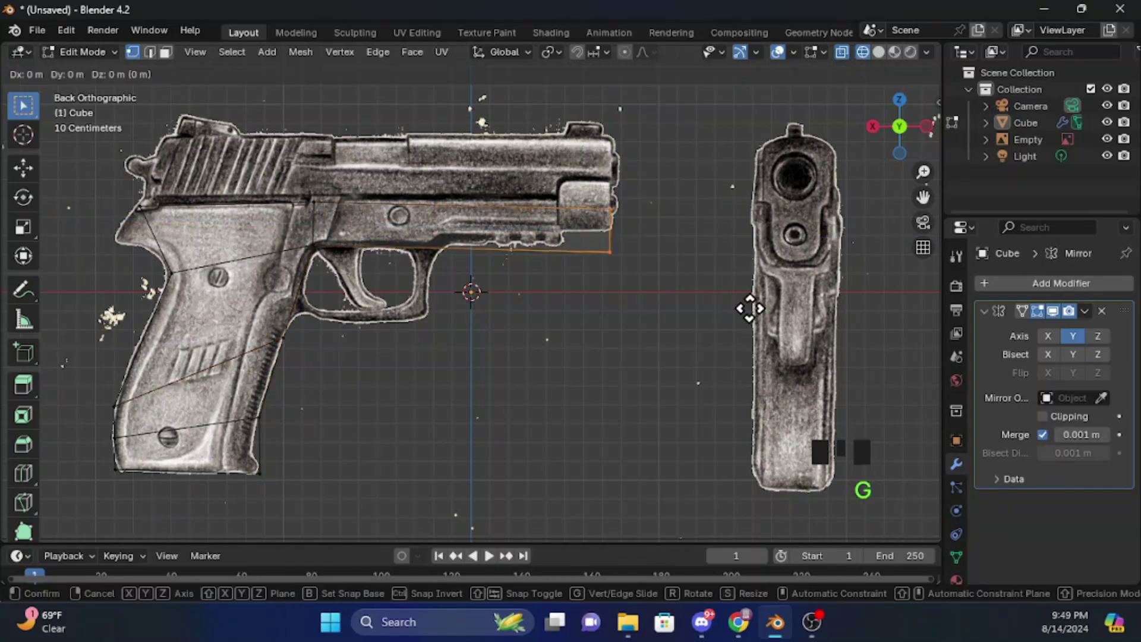
pyautogui.click(475, 290)
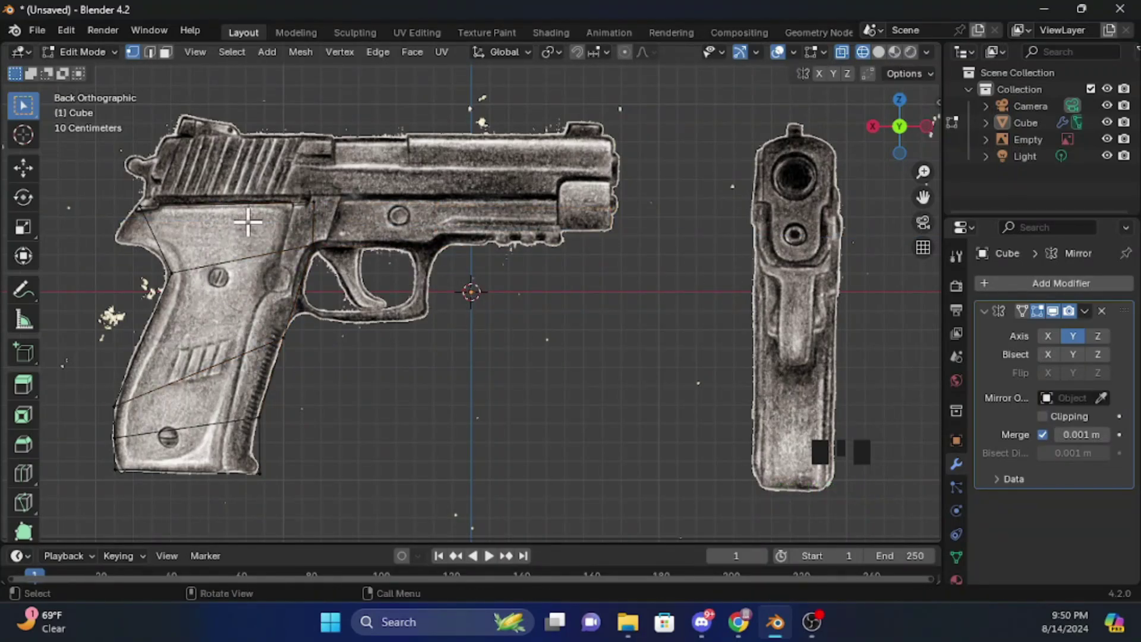
# - Extrude the grip's top edges forward toward the muzzle and nudge them up slightly
pyautogui.moveTo(292, 185); pyautogui.dragTo(337, 265)
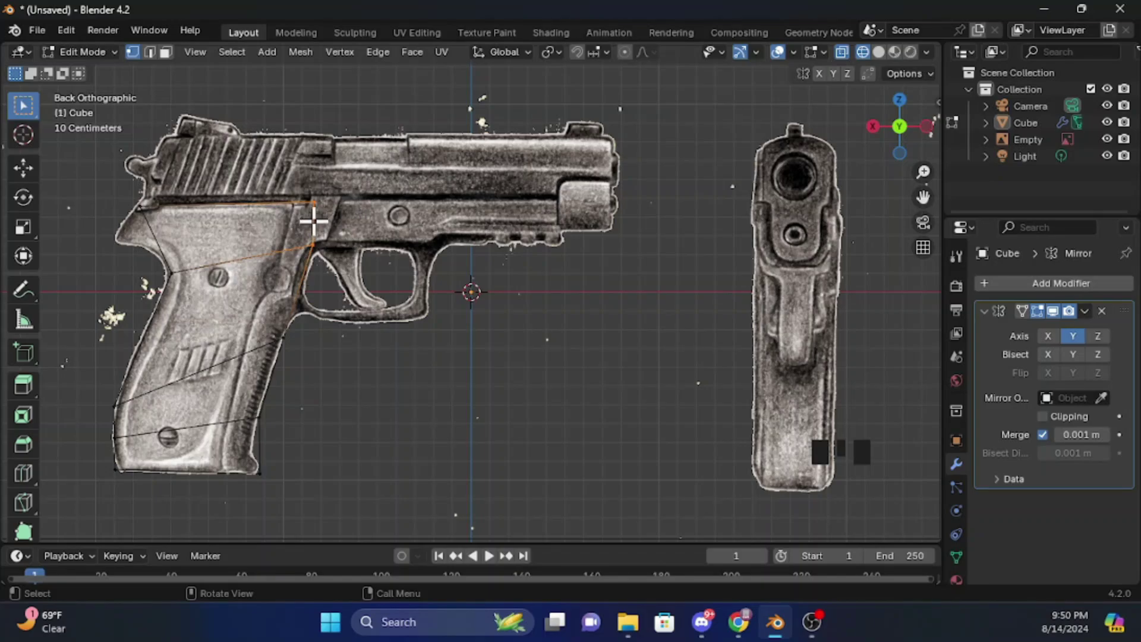
pyautogui.press('e')
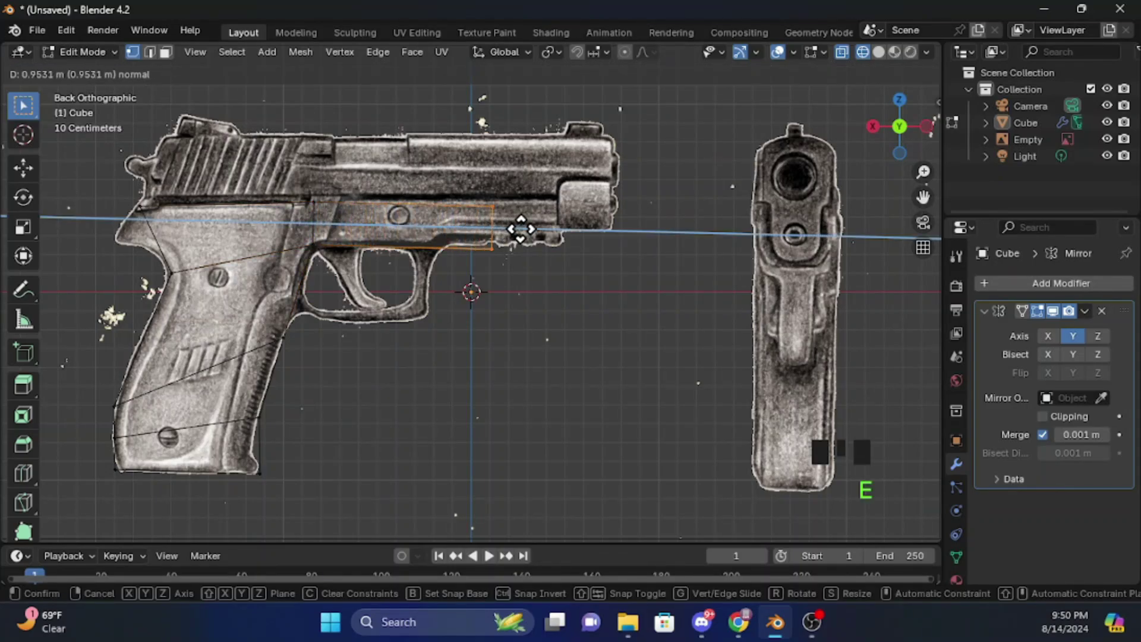
pyautogui.click(628, 228)
pyautogui.click(652, 262)
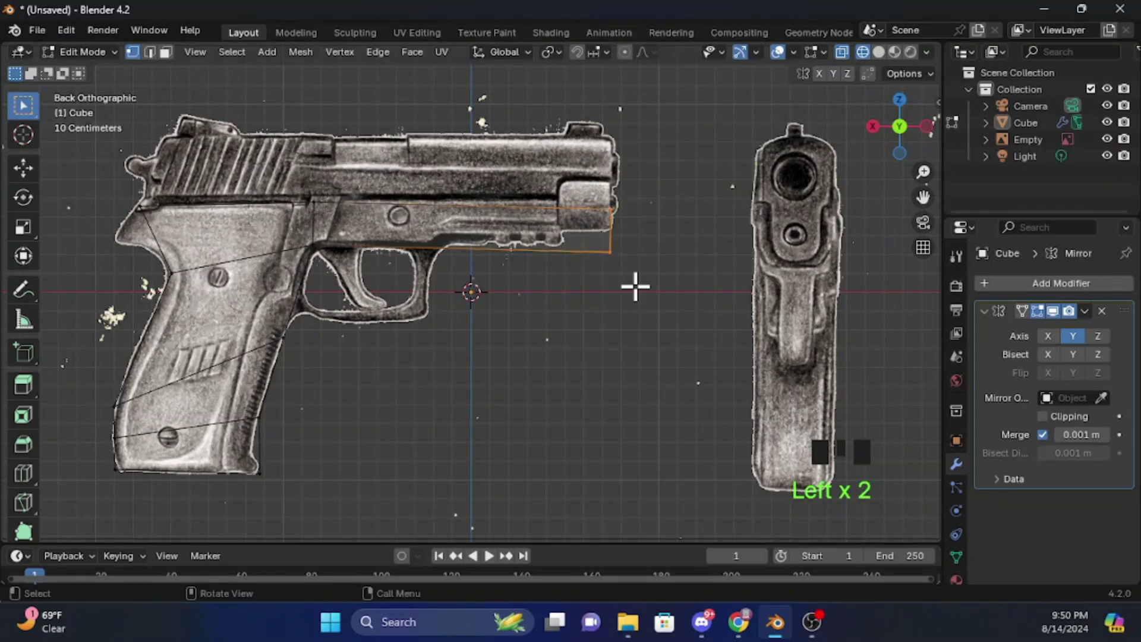
pyautogui.press('g')
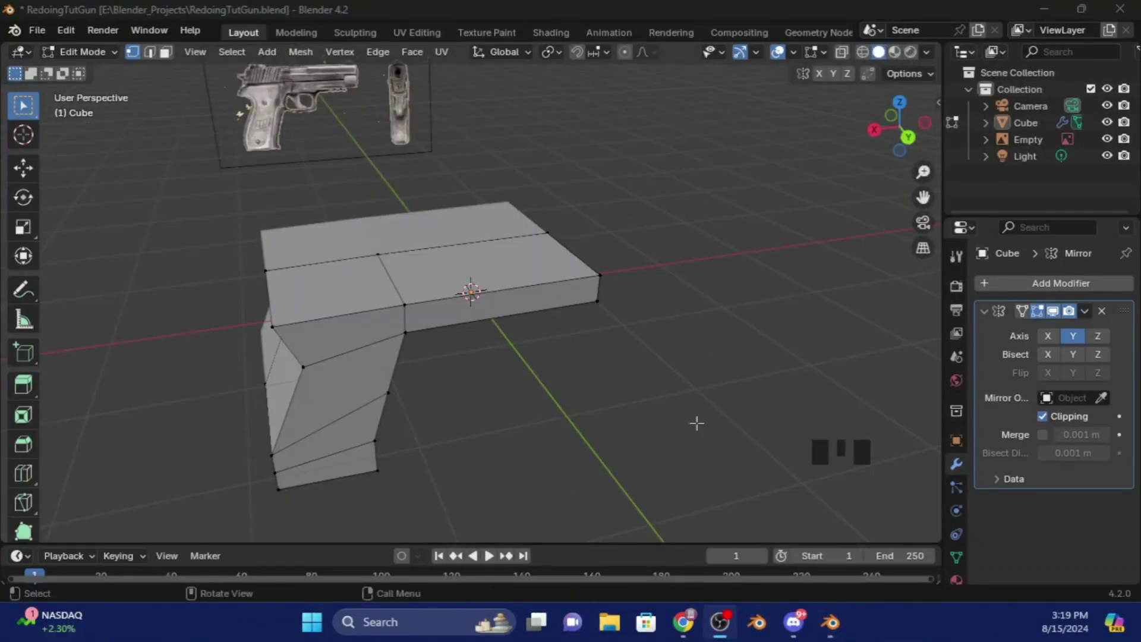
# - Select the whole gun mesh and move it along Y to narrow the mirrored body
pyautogui.click(600, 278)
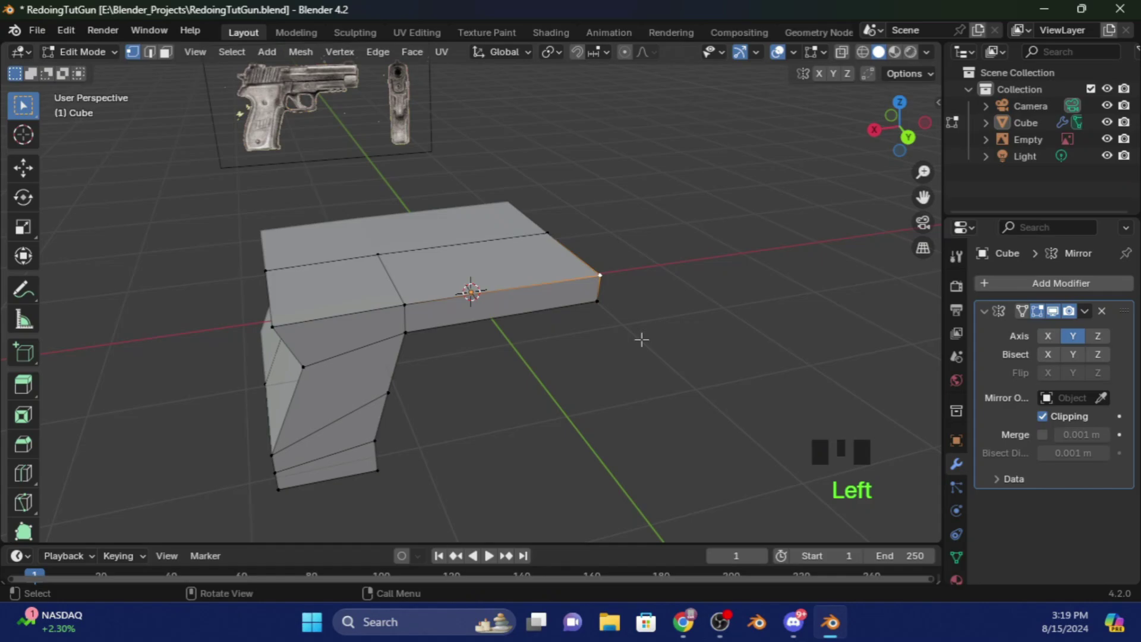
pyautogui.press('a')
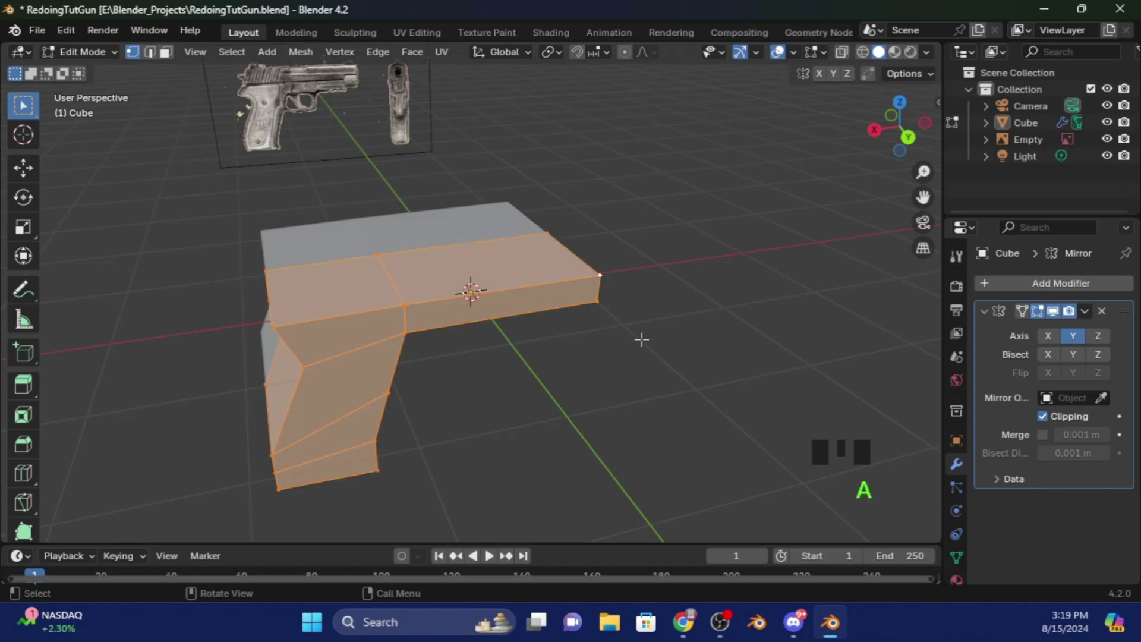
pyautogui.press('g')
pyautogui.press('y')
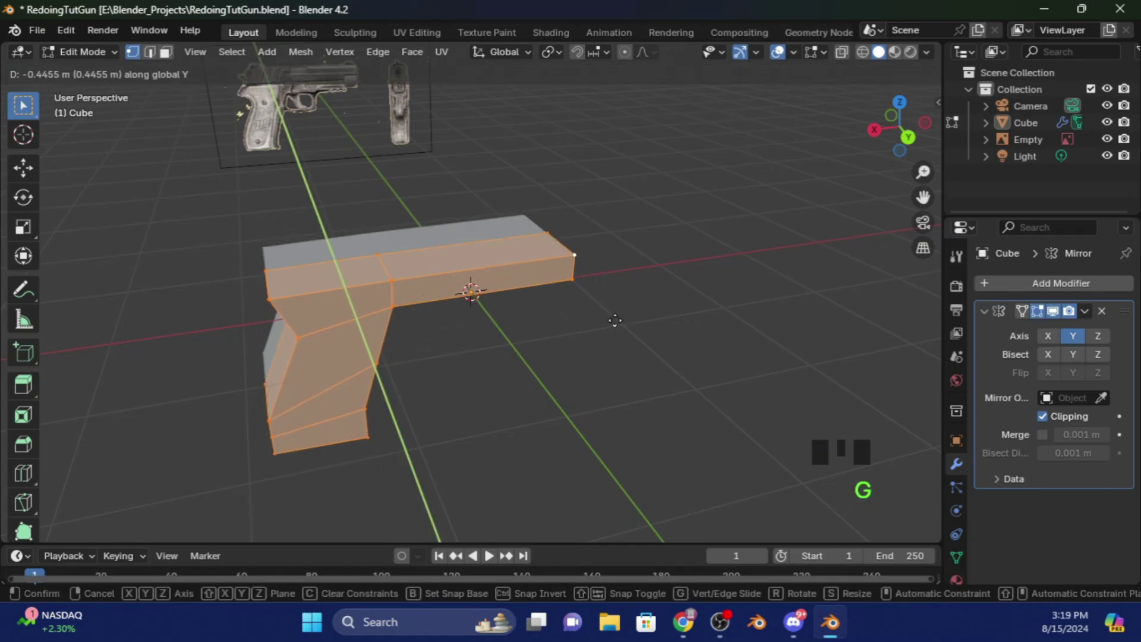
pyautogui.click(606, 316)
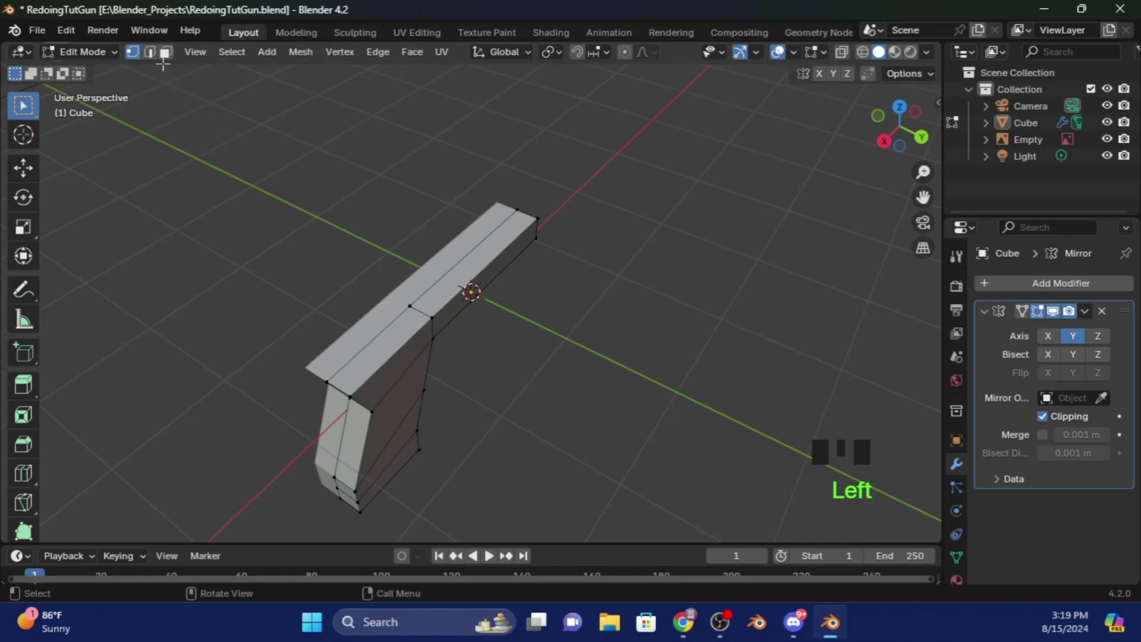
# - Select the barrel's top faces and duplicate them in place
pyautogui.click(166, 53)
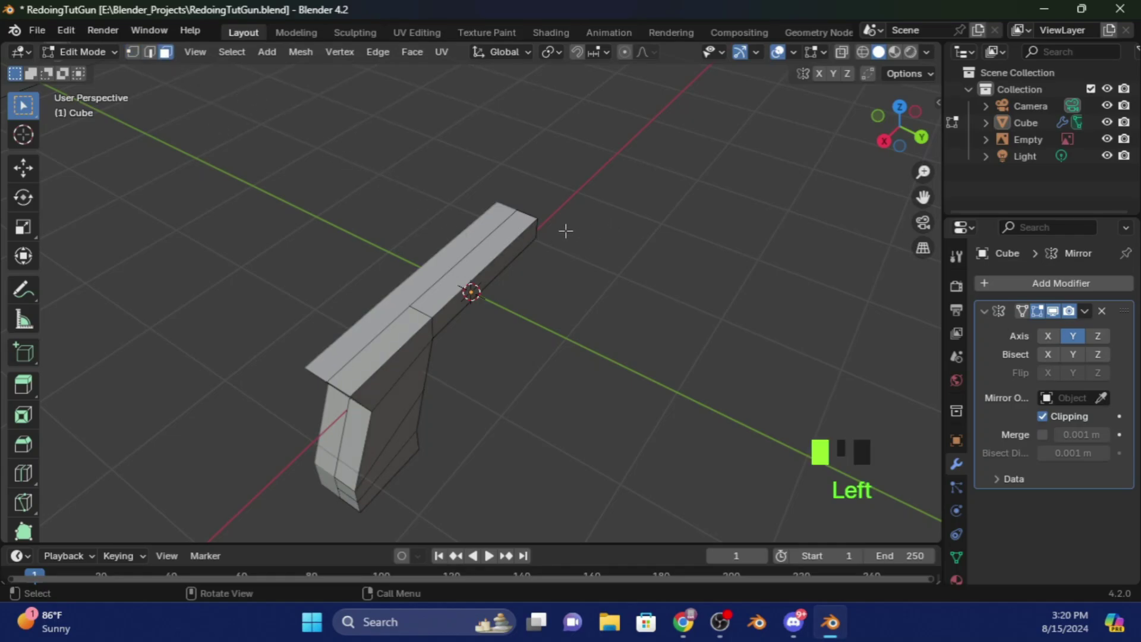
pyautogui.press('shift')
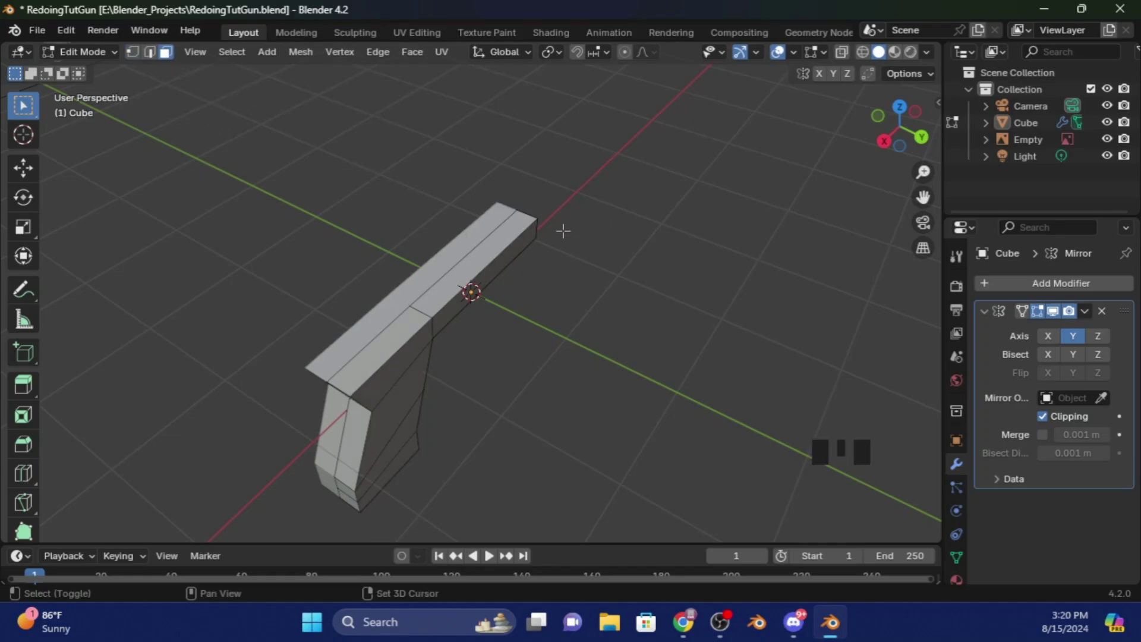
pyautogui.keyDown('shift'); pyautogui.click(508, 235); pyautogui.keyUp('shift')
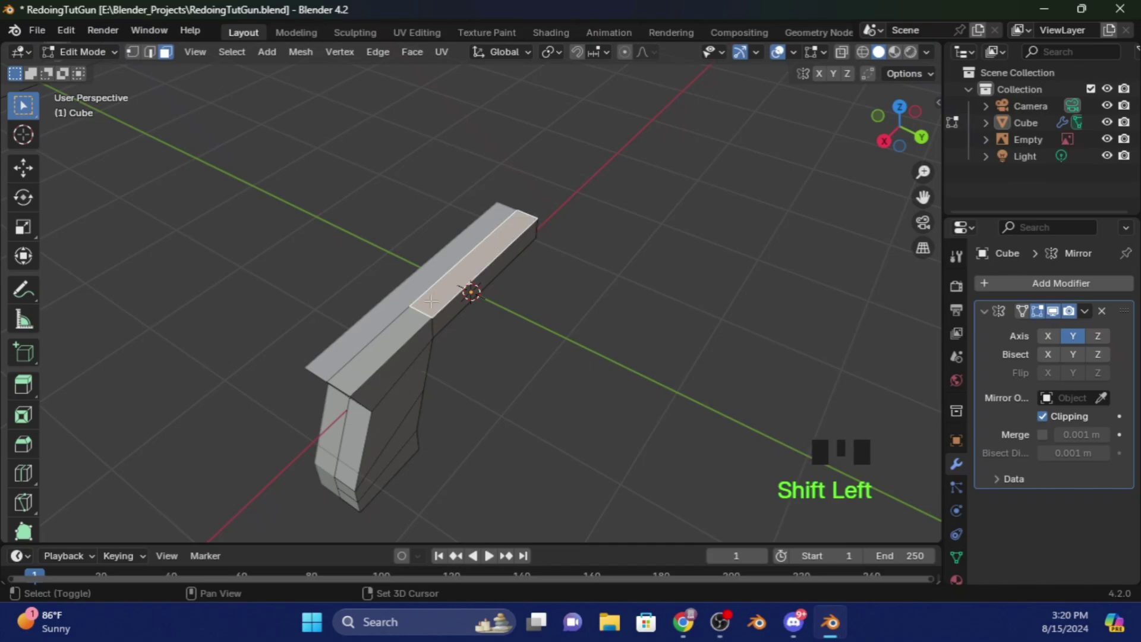
pyautogui.keyDown('shift'); pyautogui.click(391, 337); pyautogui.keyUp('shift')
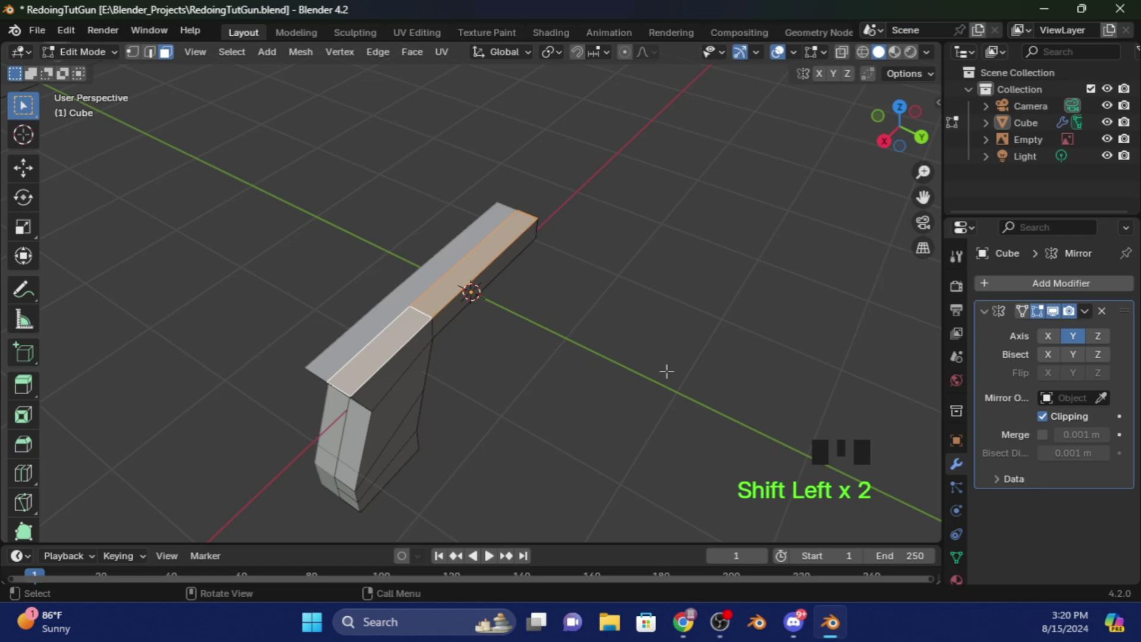
pyautogui.hotkey('shift', 'd')
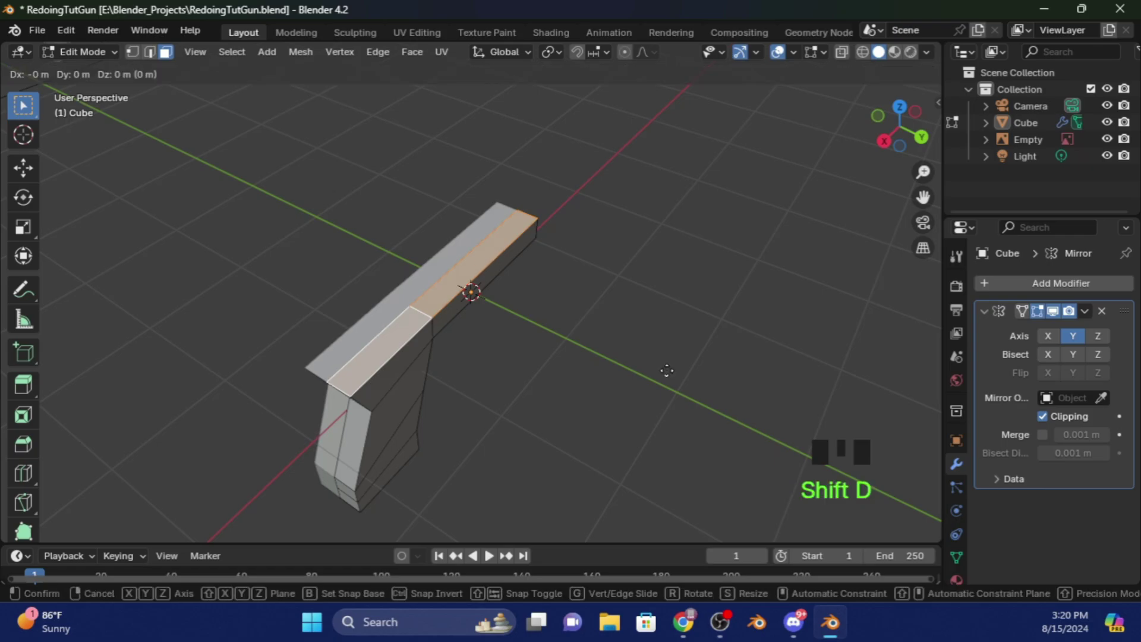
pyautogui.rightClick(667, 370)
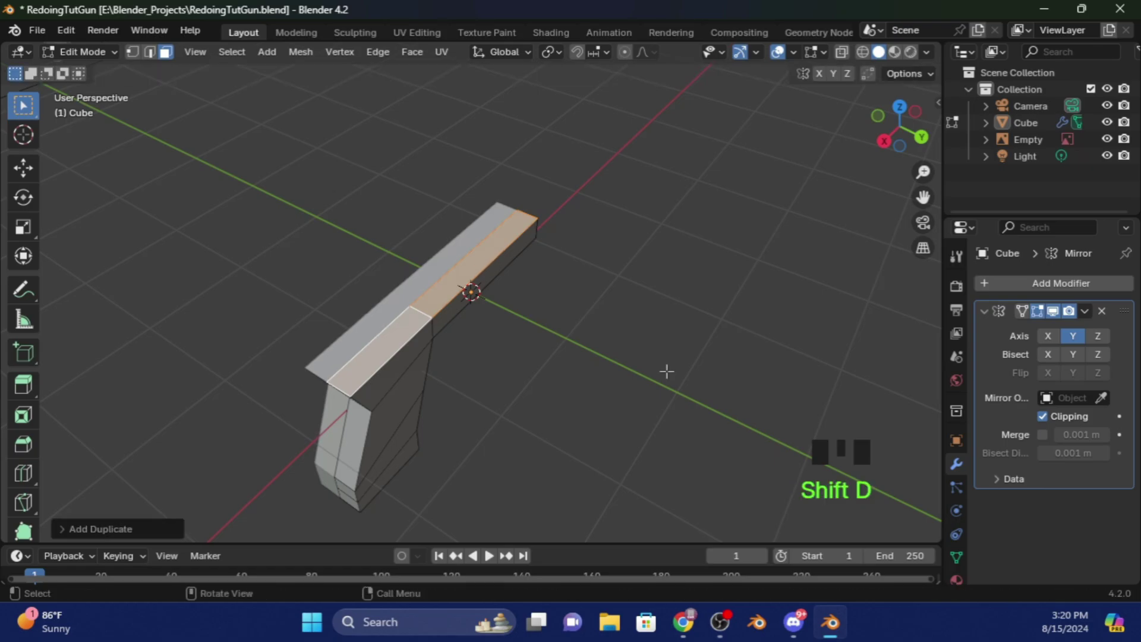
pyautogui.rightClick(482, 280)
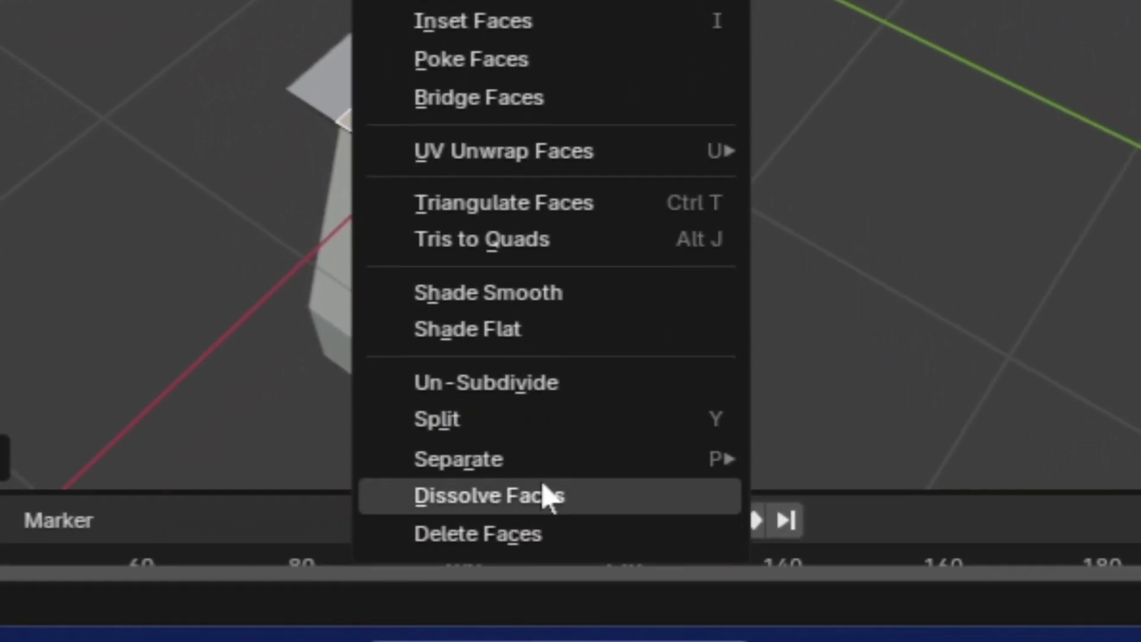
# - Separate the duplicated faces into their own object and return to Object Mode
pyautogui.moveTo(539, 476)
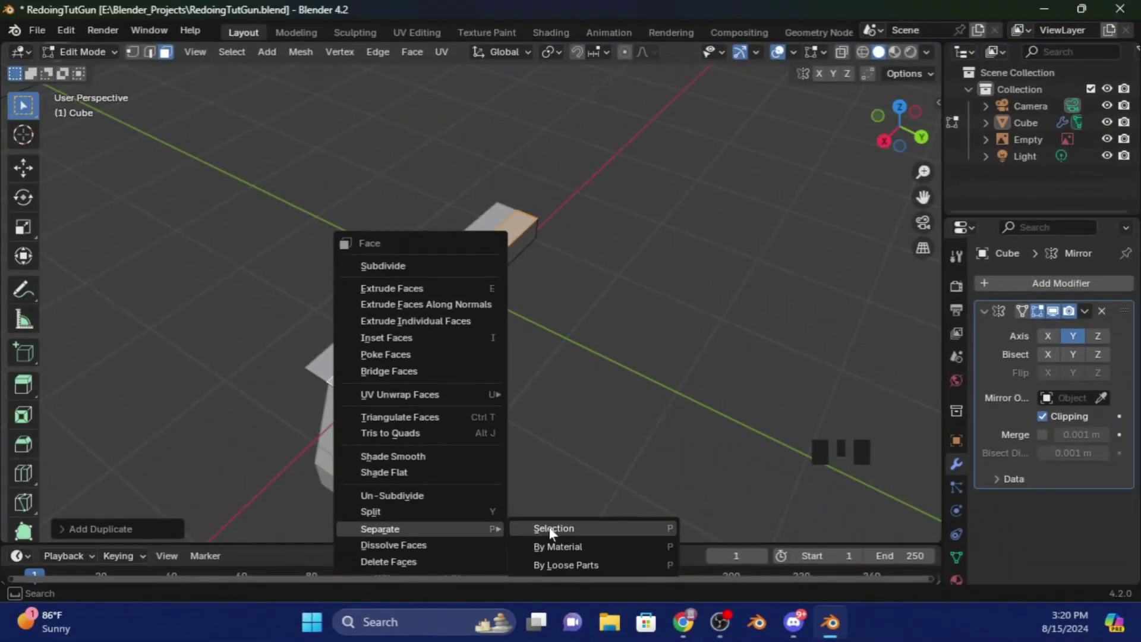
pyautogui.click(499, 458)
pyautogui.click(80, 52)
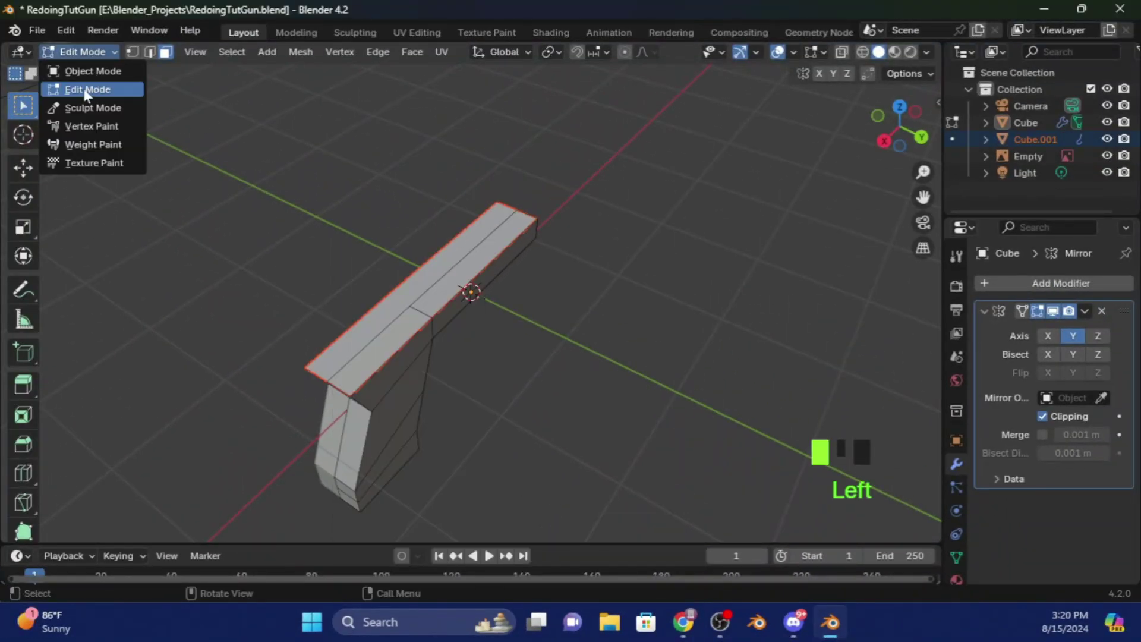
pyautogui.click(93, 71)
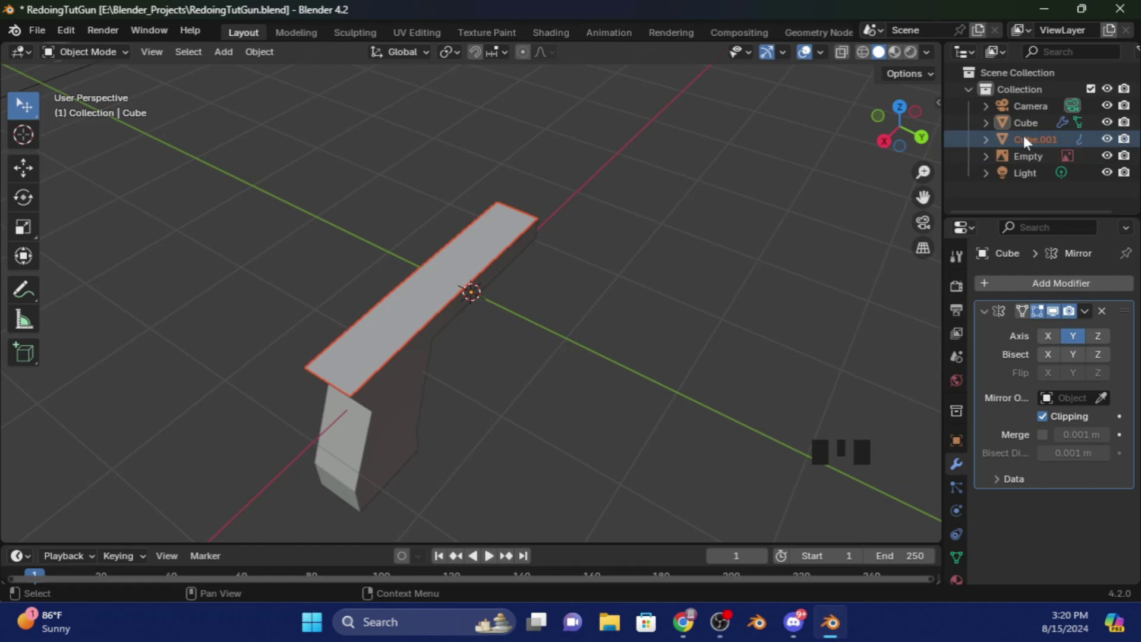
# - Rename Cube.001 to 'Barrel' in the Outliner
pyautogui.click(1037, 141)
pyautogui.click(1038, 141)
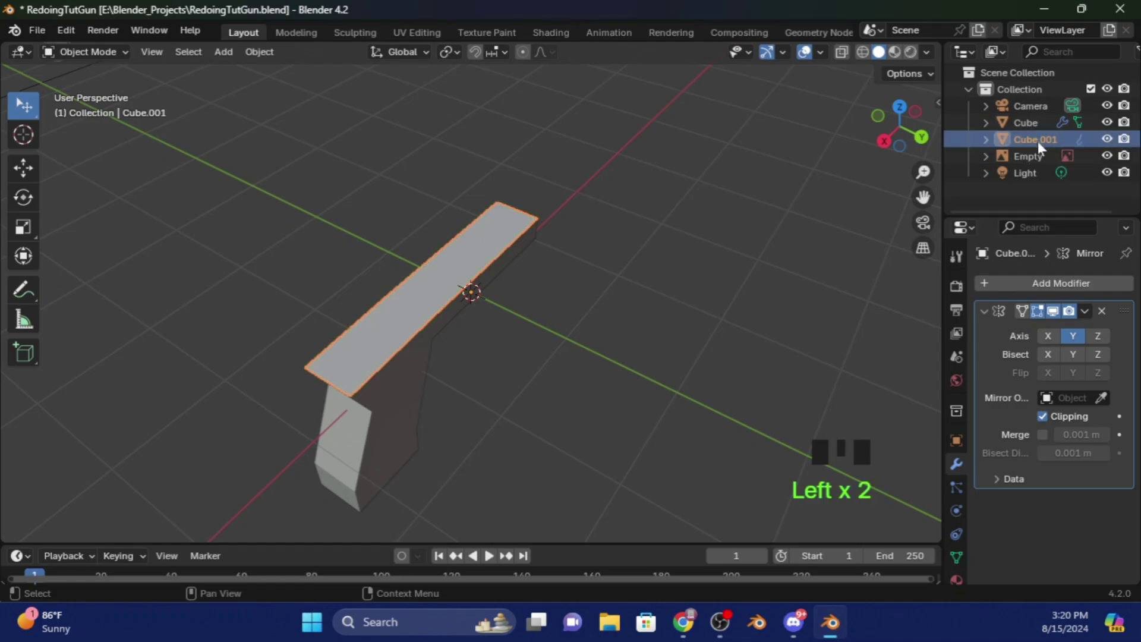
pyautogui.click(1033, 144)
pyautogui.doubleClick(1032, 144)
pyautogui.press('BackSpace')
pyautogui.press('BackSpace')
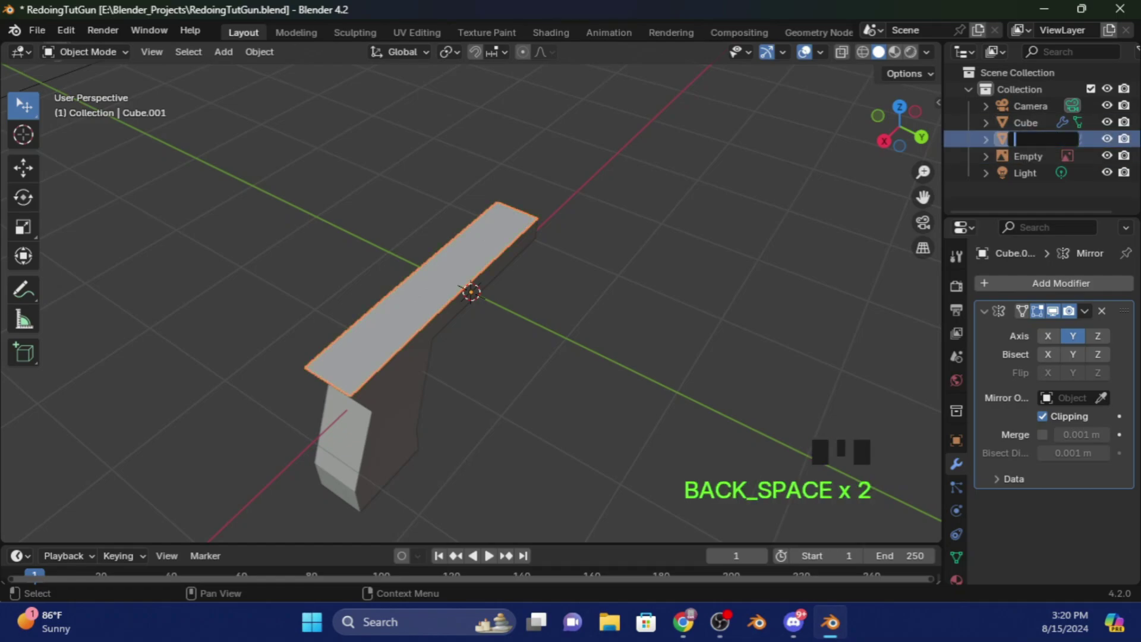
pyautogui.write('Barrel')
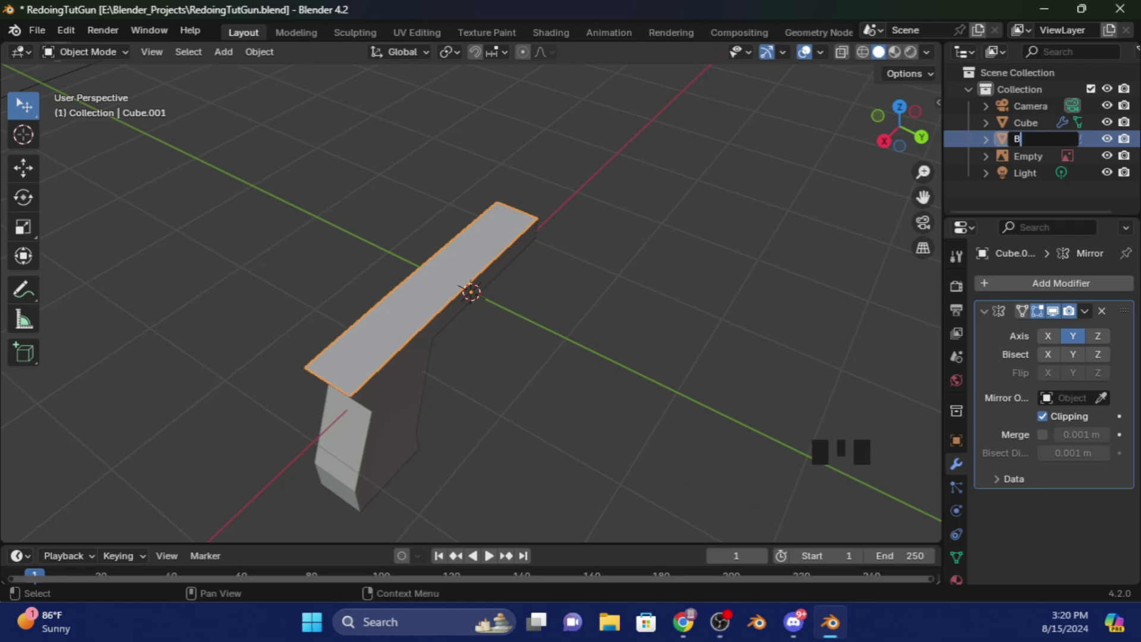
pyautogui.press('Return')
# - Select the remaining Cube object and open its name for editing
pyautogui.click(1030, 140)
pyautogui.click(1030, 141)
pyautogui.click(1031, 140)
pyautogui.click(1032, 140)
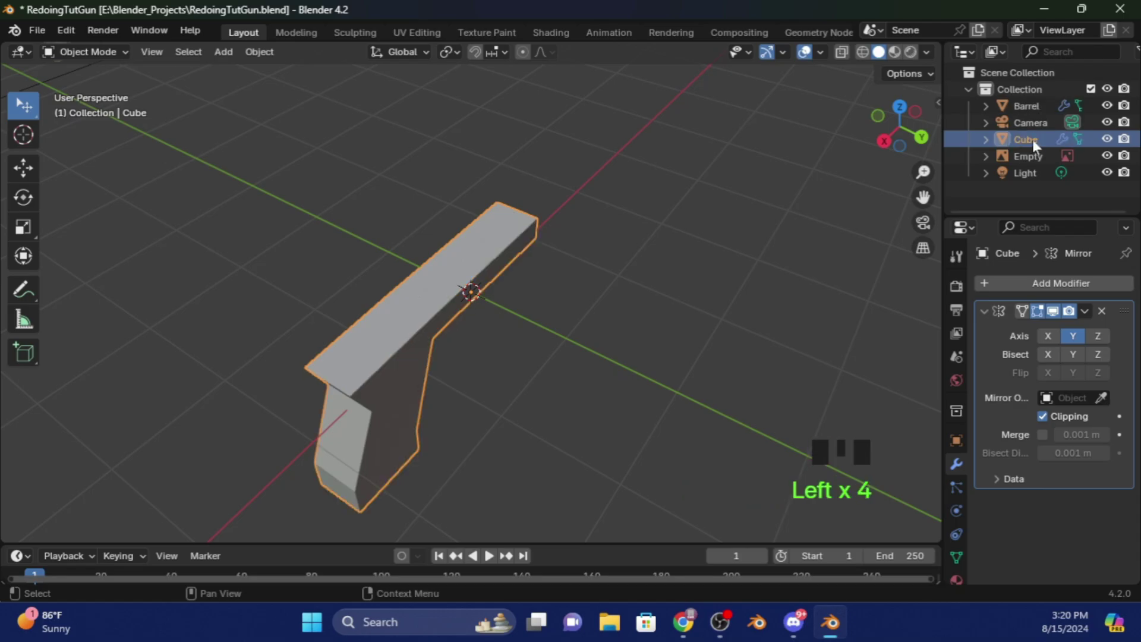
pyautogui.click(1032, 140)
pyautogui.click(1031, 140)
pyautogui.click(1032, 141)
pyautogui.doubleClick(1032, 141)
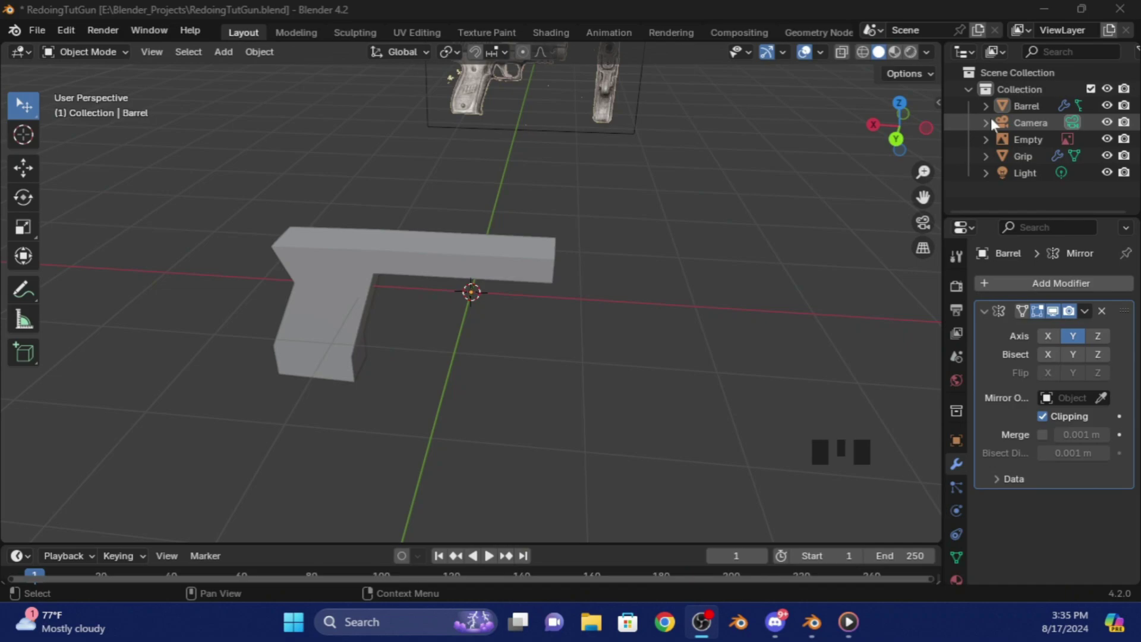
# - Put the Barrel into Edit Mode and select its front and rear top faces
pyautogui.click(1020, 106)
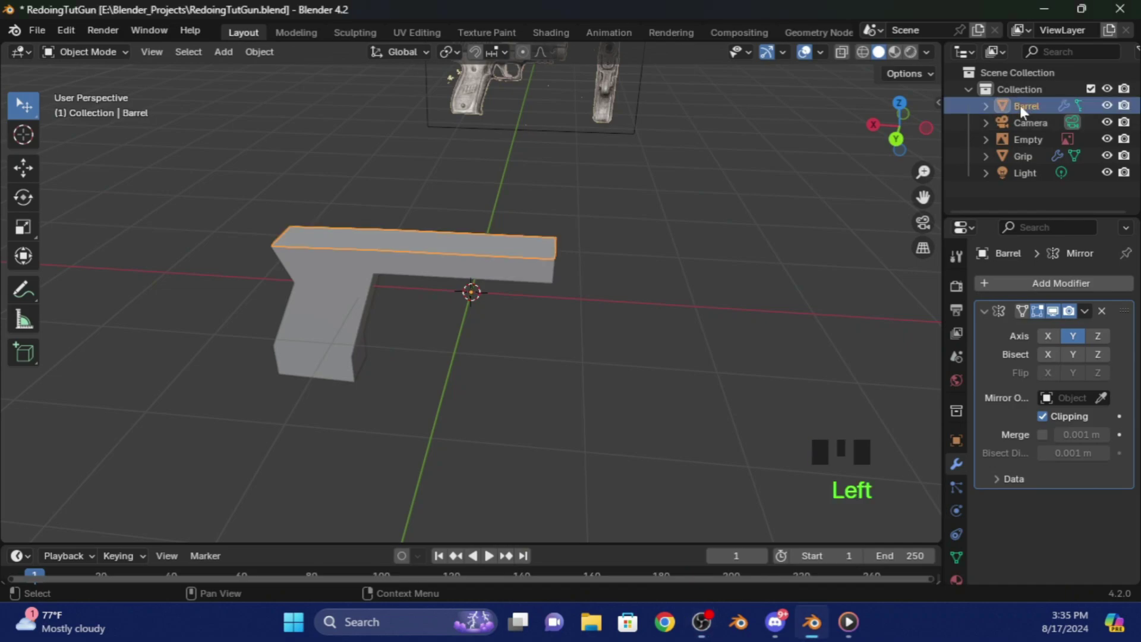
pyautogui.click(93, 52)
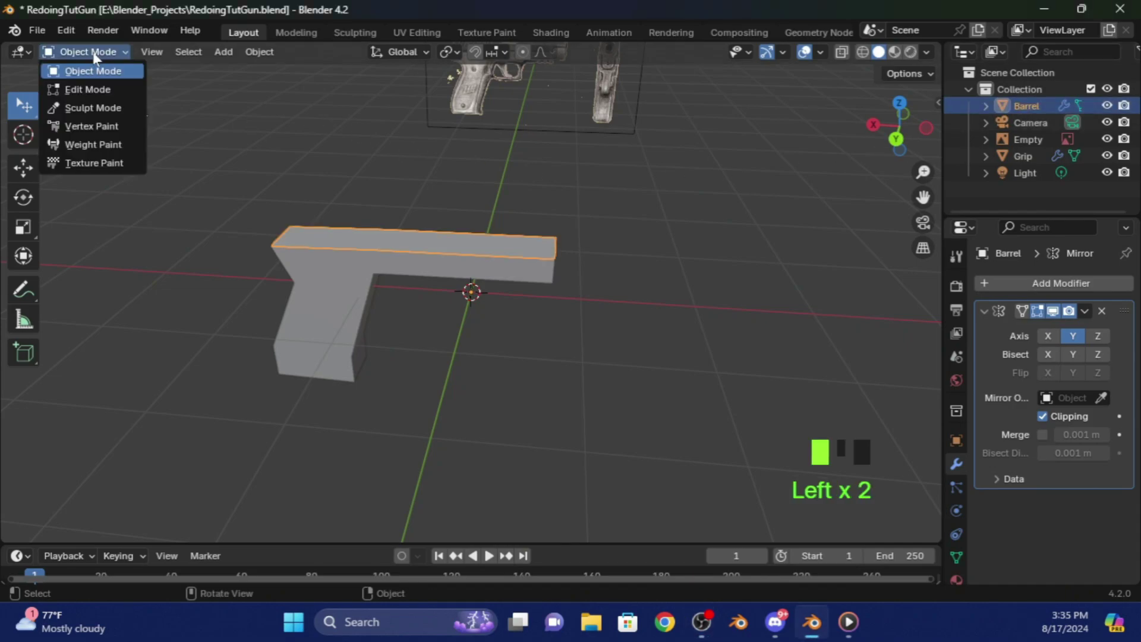
pyautogui.click(95, 90)
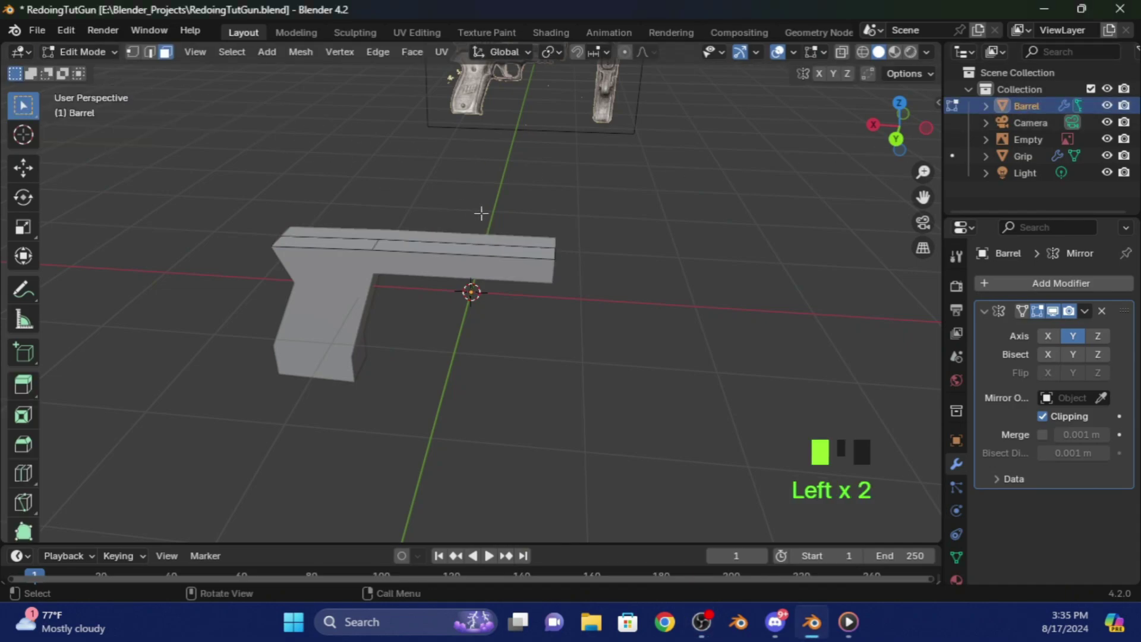
pyautogui.keyDown('shift'); pyautogui.click(438, 252); pyautogui.keyUp('shift')
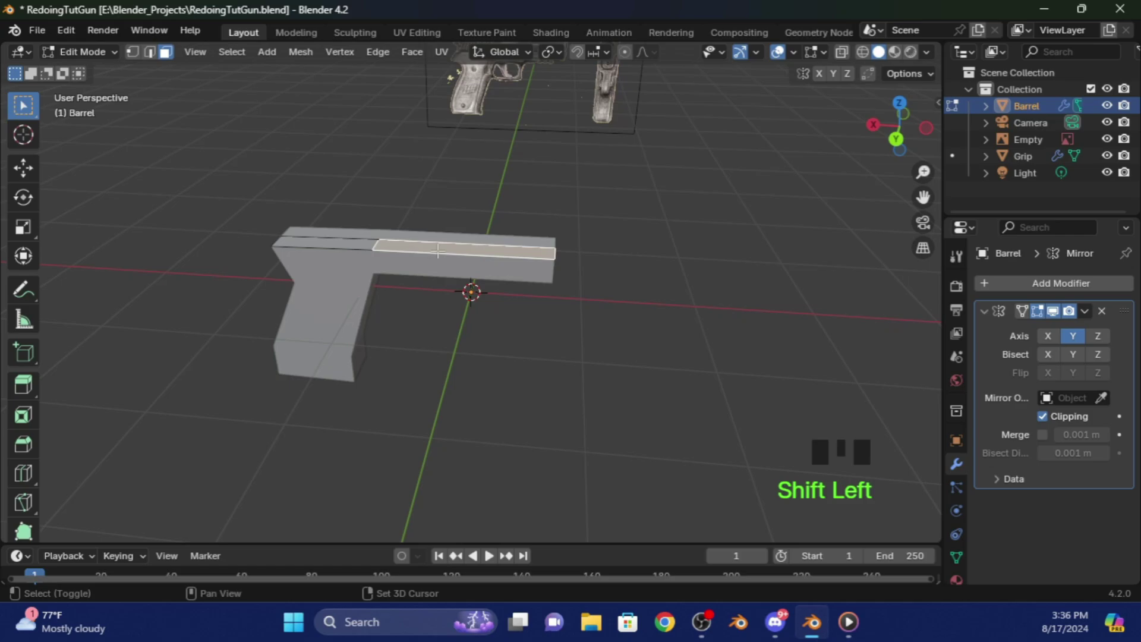
pyautogui.keyDown('shift'); pyautogui.click(336, 243); pyautogui.keyUp('shift')
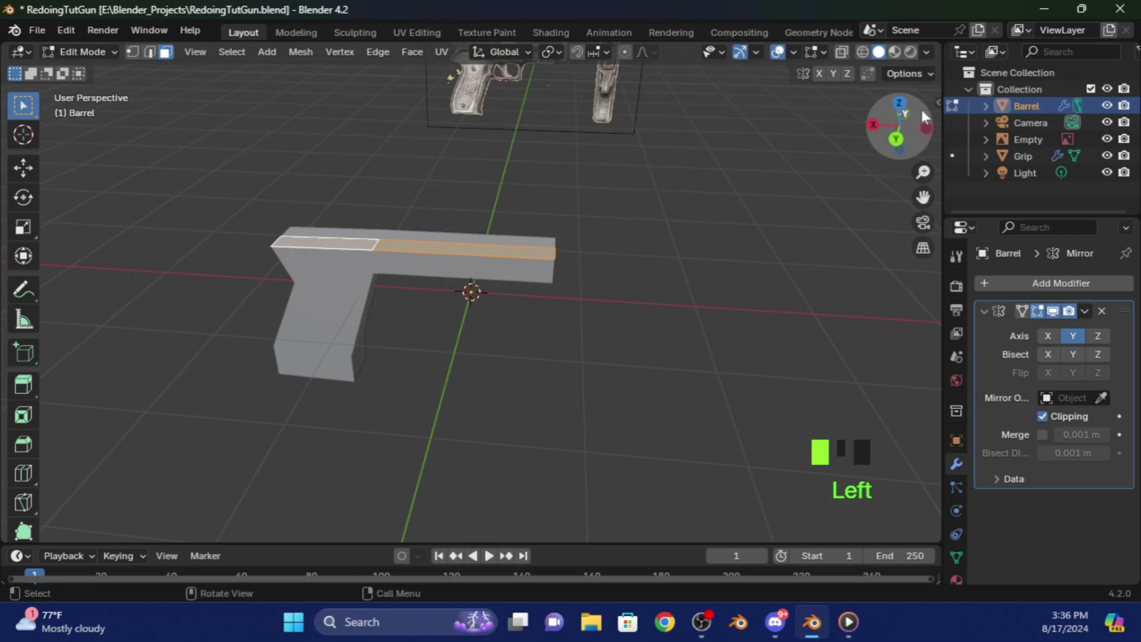
# - Extrude the selected top faces upward into a raised slide
pyautogui.moveTo(921, 109); pyautogui.dragTo(912, 124)
pyautogui.click(897, 139)
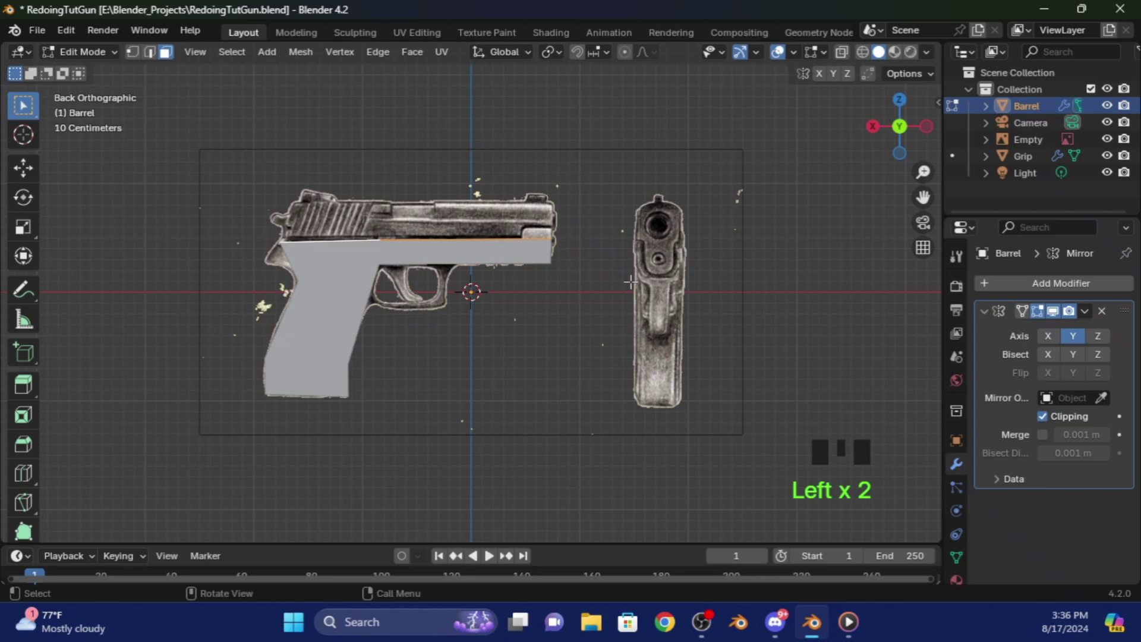
pyautogui.press('e')
pyautogui.click(629, 251)
pyautogui.moveTo(915, 126); pyautogui.dragTo(853, 174)
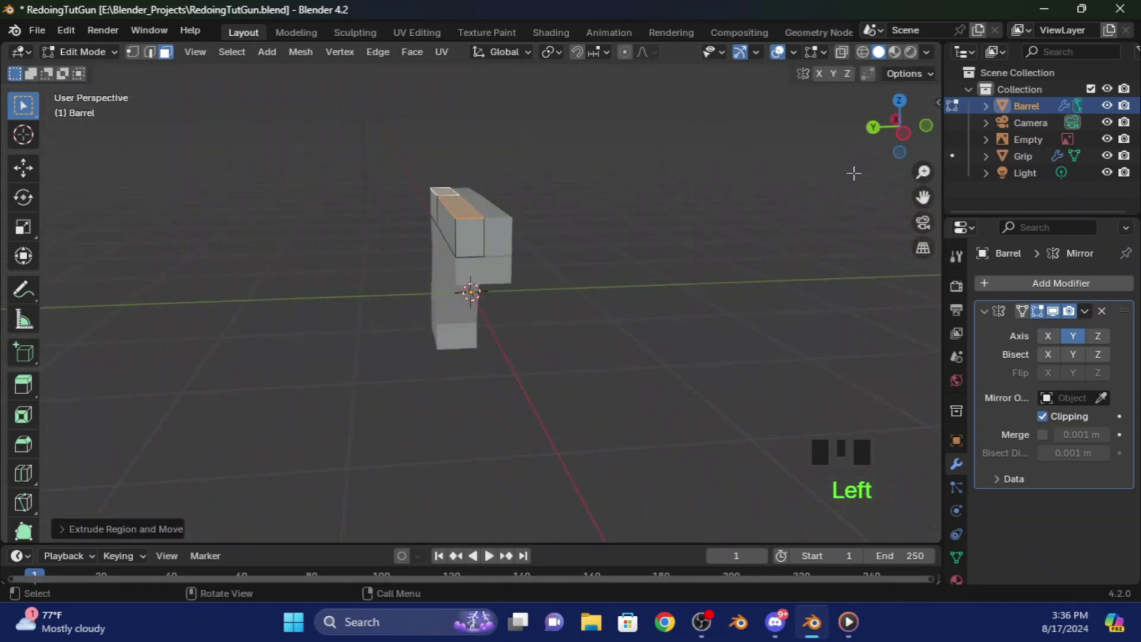
pyautogui.scroll(3, 853, 173)
pyautogui.click(820, 233)
pyautogui.moveTo(912, 115); pyautogui.dragTo(926, 134)
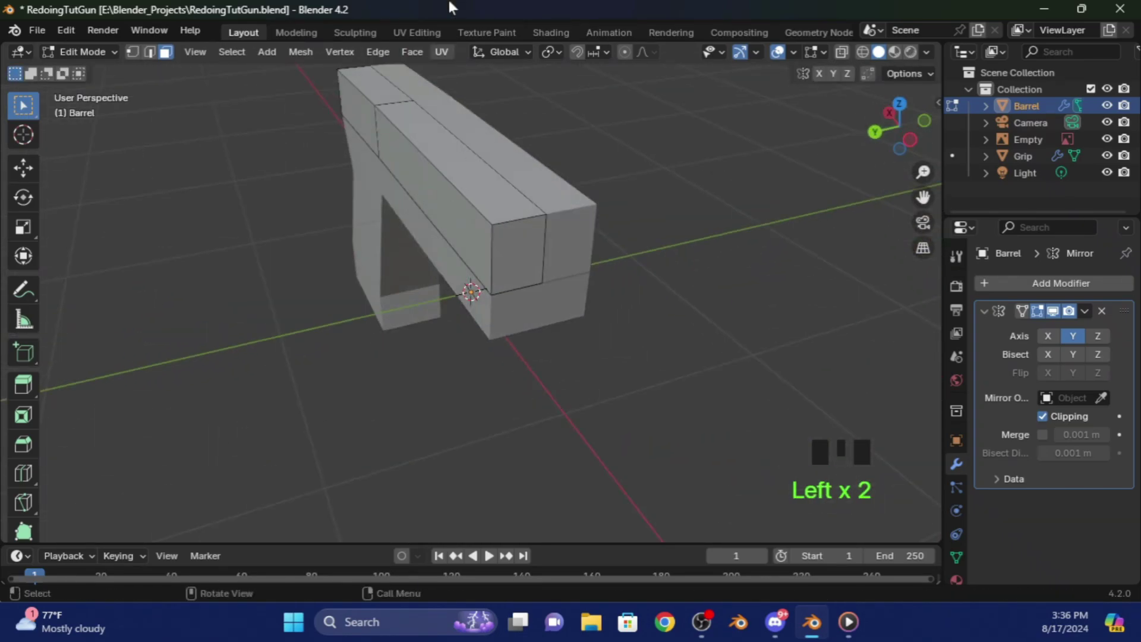
# - Bevel the barrel's upper and lower long edges, including their rear segments
pyautogui.click(149, 52)
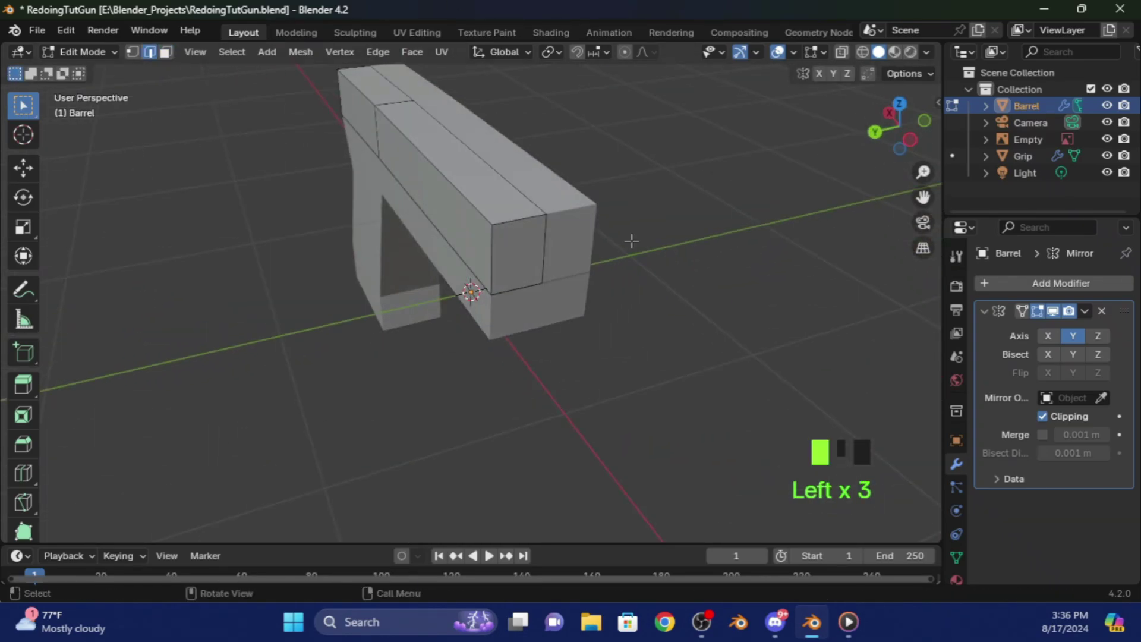
pyautogui.keyDown('shift'); pyautogui.click(479, 210); pyautogui.keyUp('shift')
pyautogui.keyDown('shift'); pyautogui.click(368, 97); pyautogui.keyUp('shift')
pyautogui.keyDown('shift'); pyautogui.click(449, 241); pyautogui.keyUp('shift')
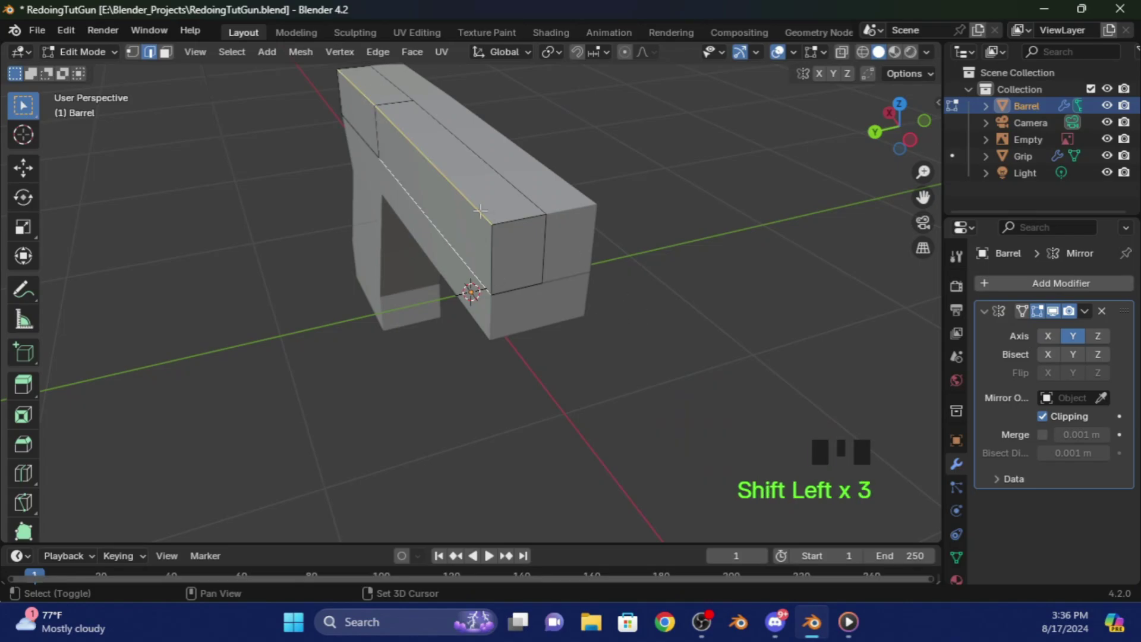
pyautogui.keyDown('shift'); pyautogui.click(367, 148); pyautogui.keyUp('shift')
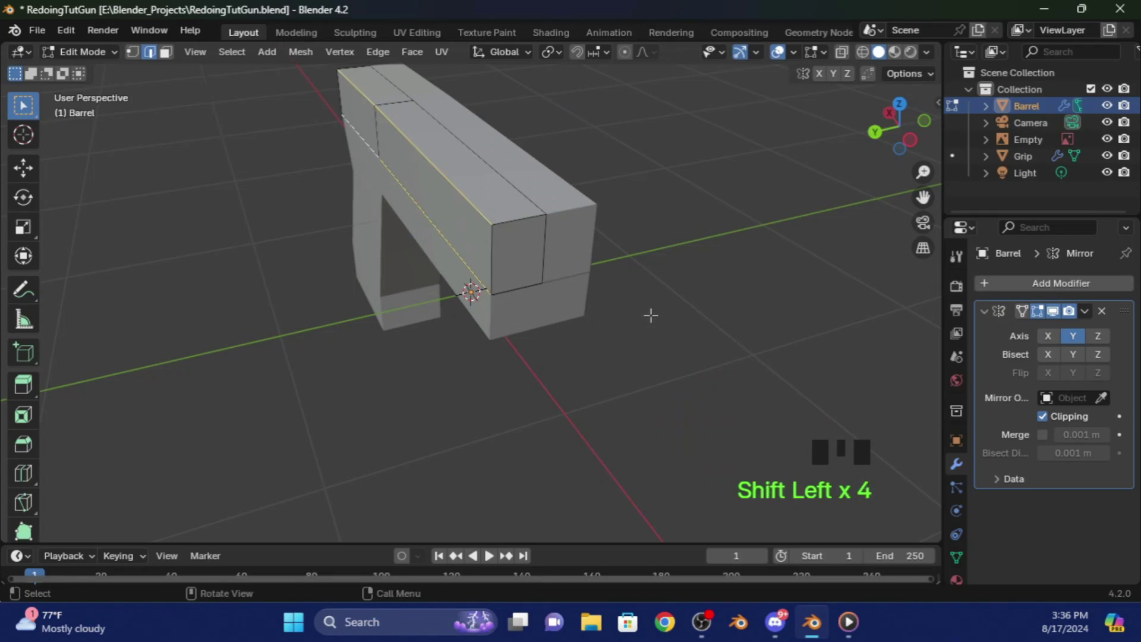
pyautogui.hotkey('ctrl', 'b')
pyautogui.click(685, 303)
pyautogui.moveTo(685, 303); pyautogui.dragTo(630, 297, button='middle')
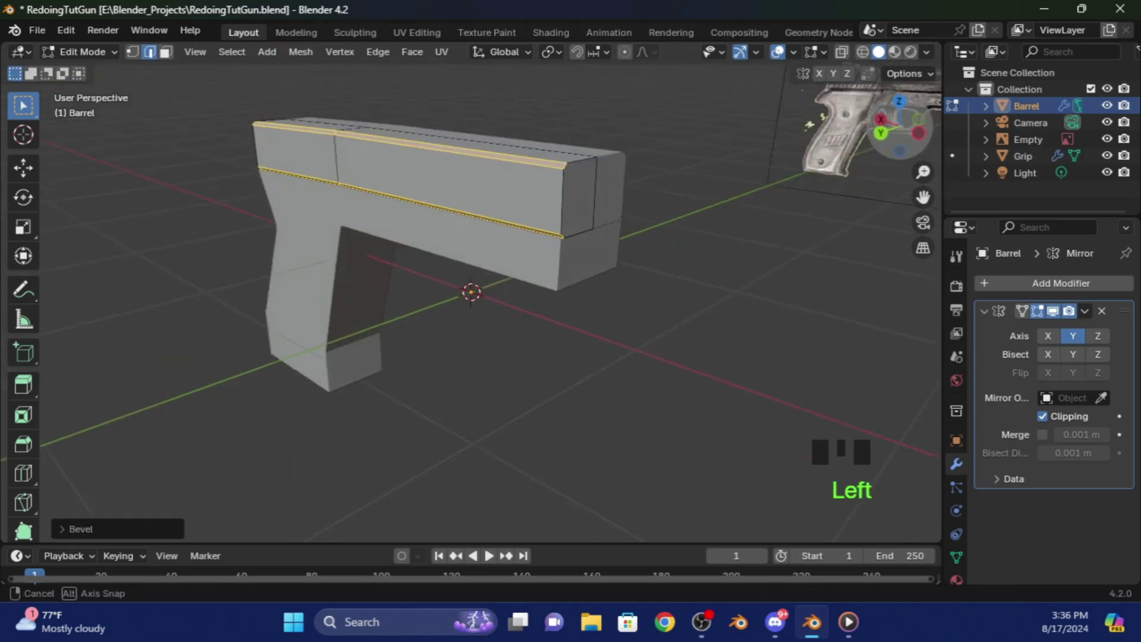
pyautogui.click(711, 188)
pyautogui.moveTo(903, 132); pyautogui.dragTo(824, 134)
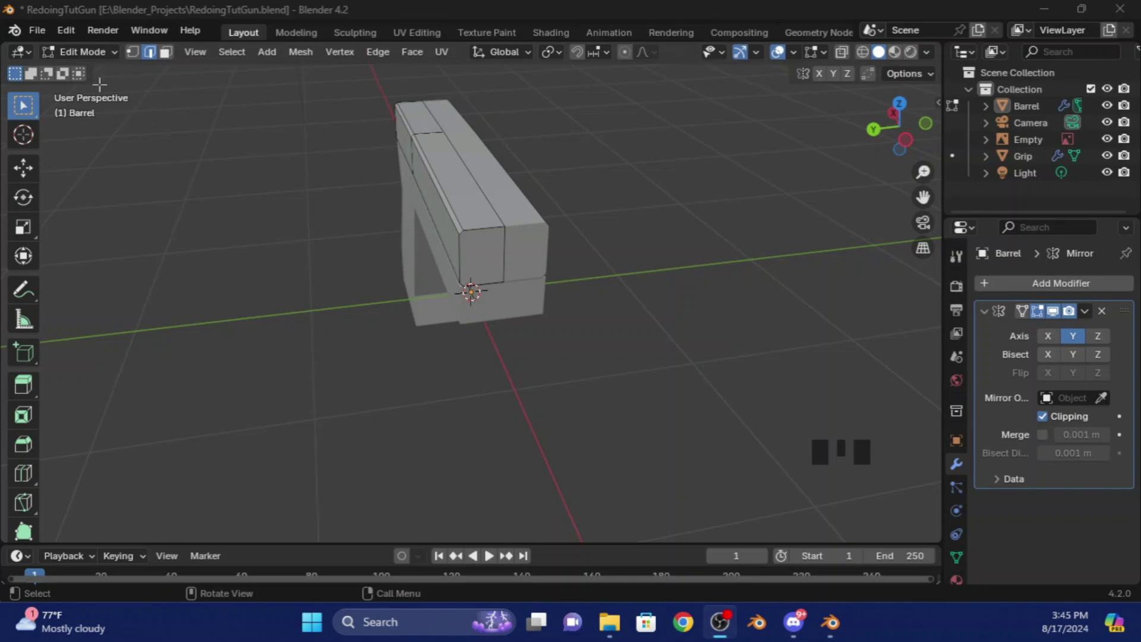
# - Back in Object Mode, add an 8-vertex, 1 m circle mesh to the scene
pyautogui.click(85, 53)
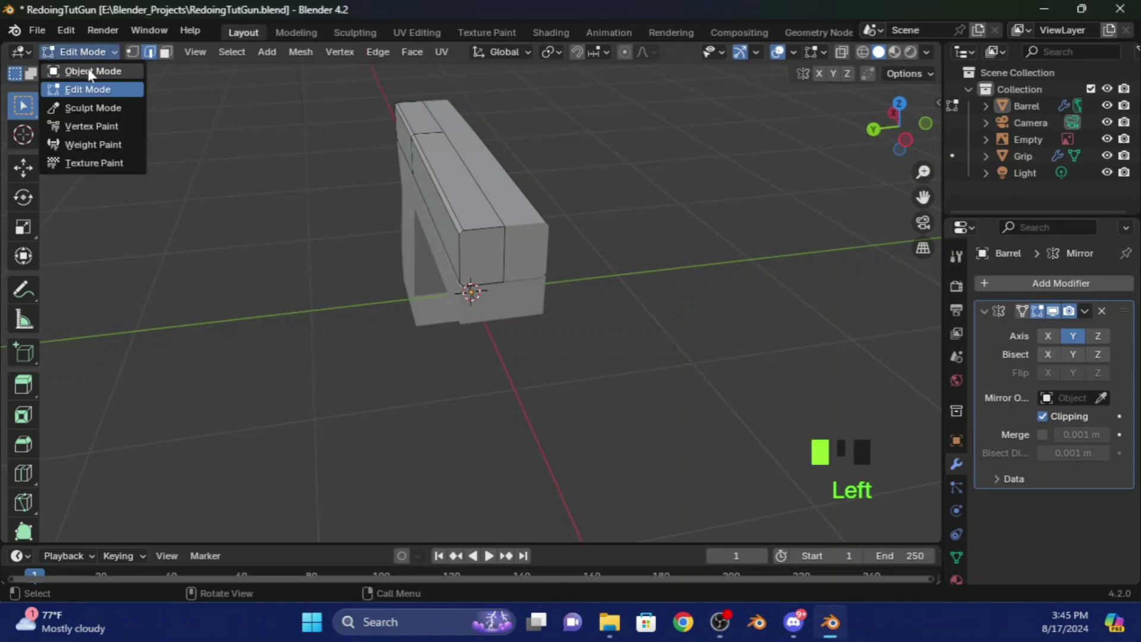
pyautogui.click(89, 71)
pyautogui.click(224, 52)
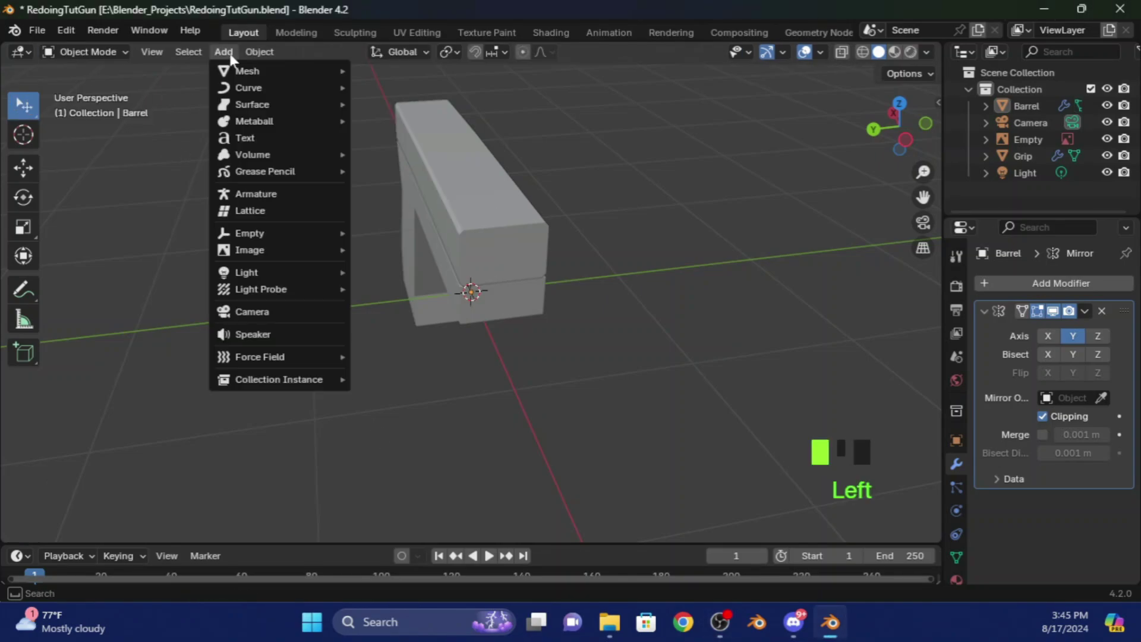
pyautogui.moveTo(229, 77)
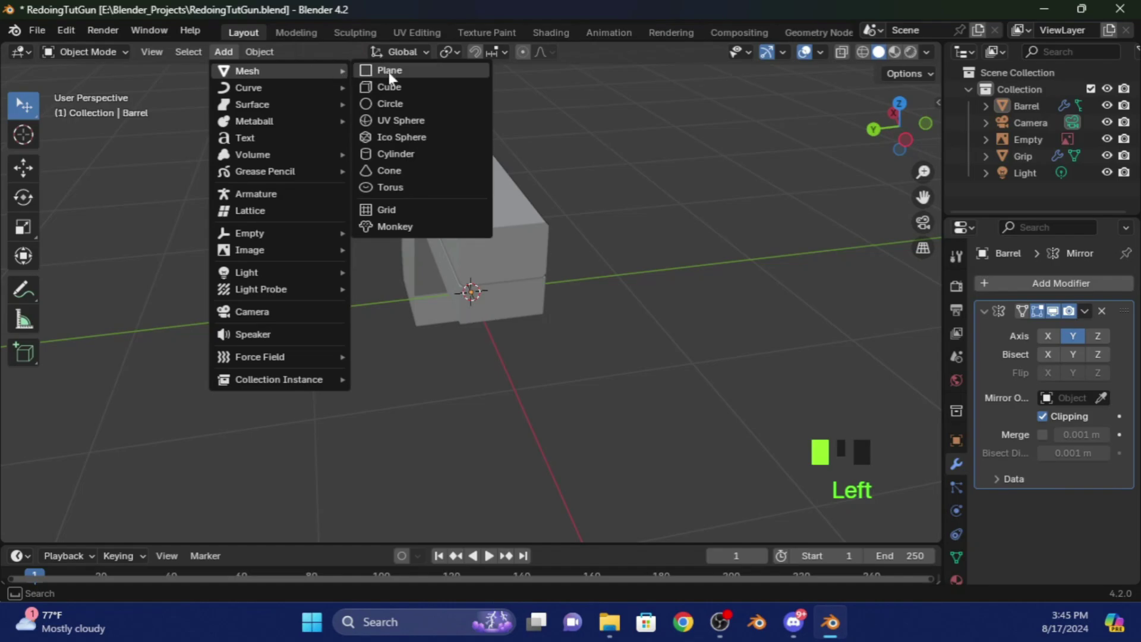
pyautogui.click(398, 102)
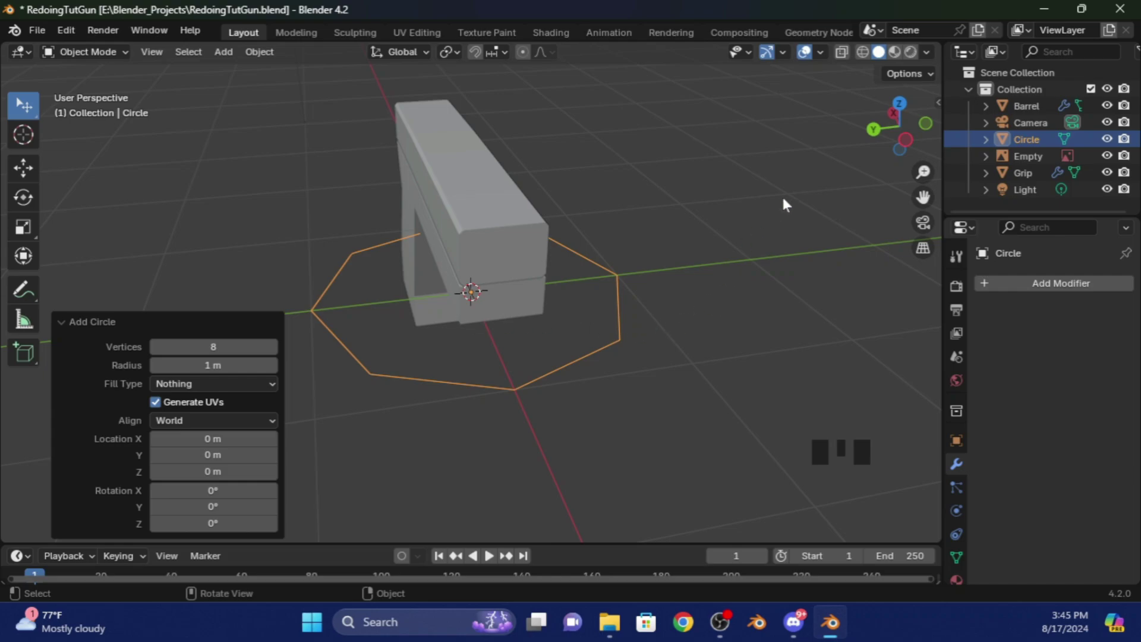
# - In left wireframe view, rotate the circle 90° about the Y axis
pyautogui.click(906, 142)
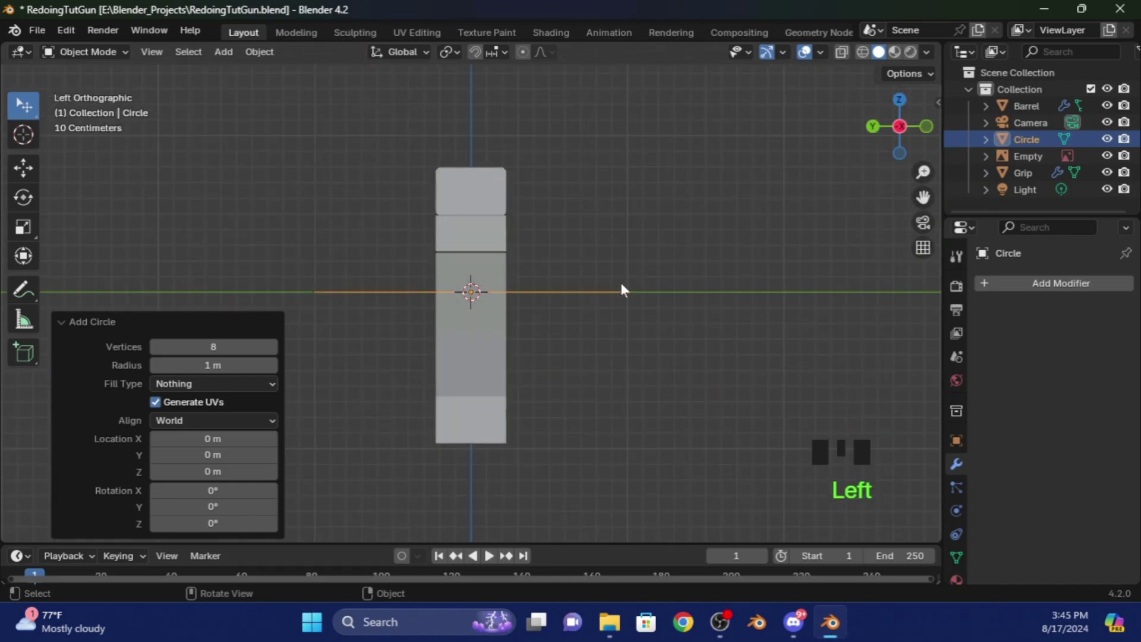
pyautogui.click(862, 52)
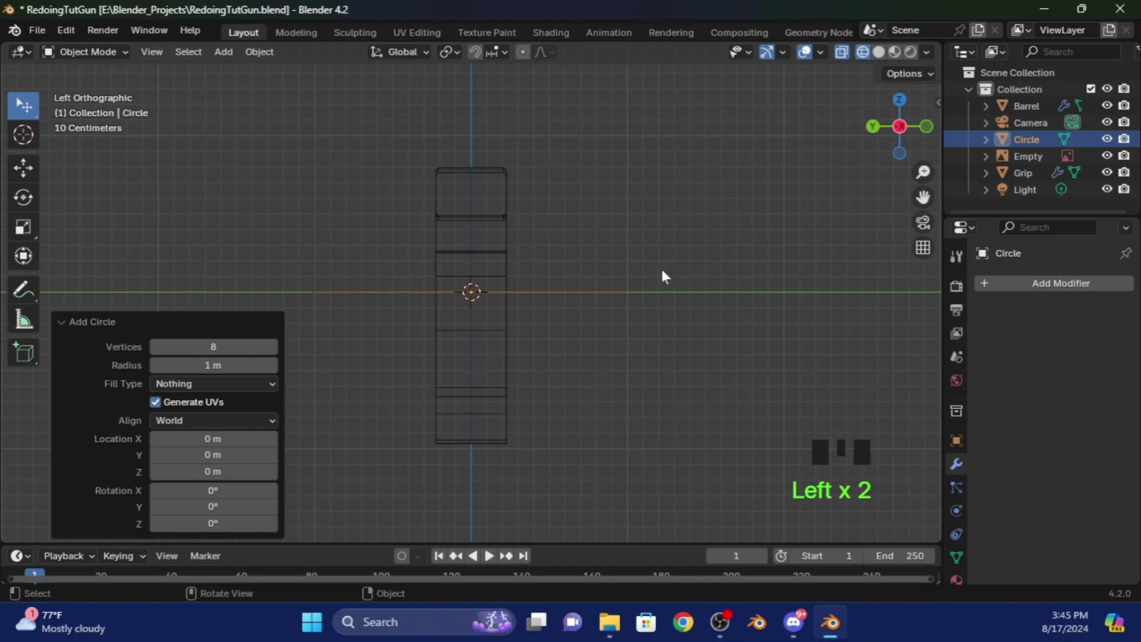
pyautogui.press('r')
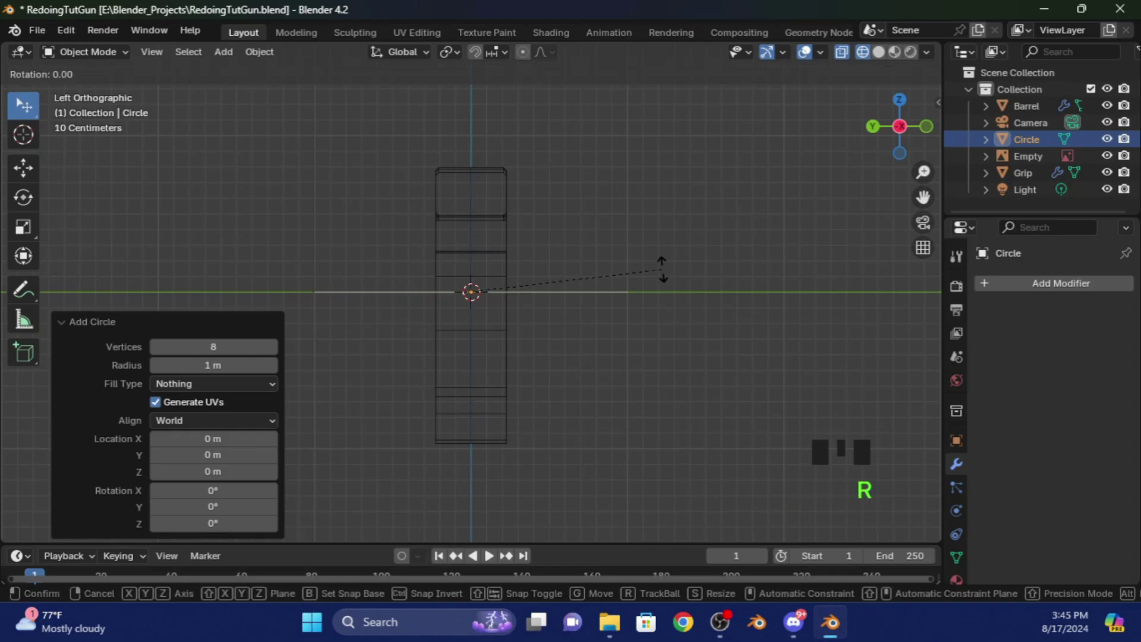
pyautogui.write('y')
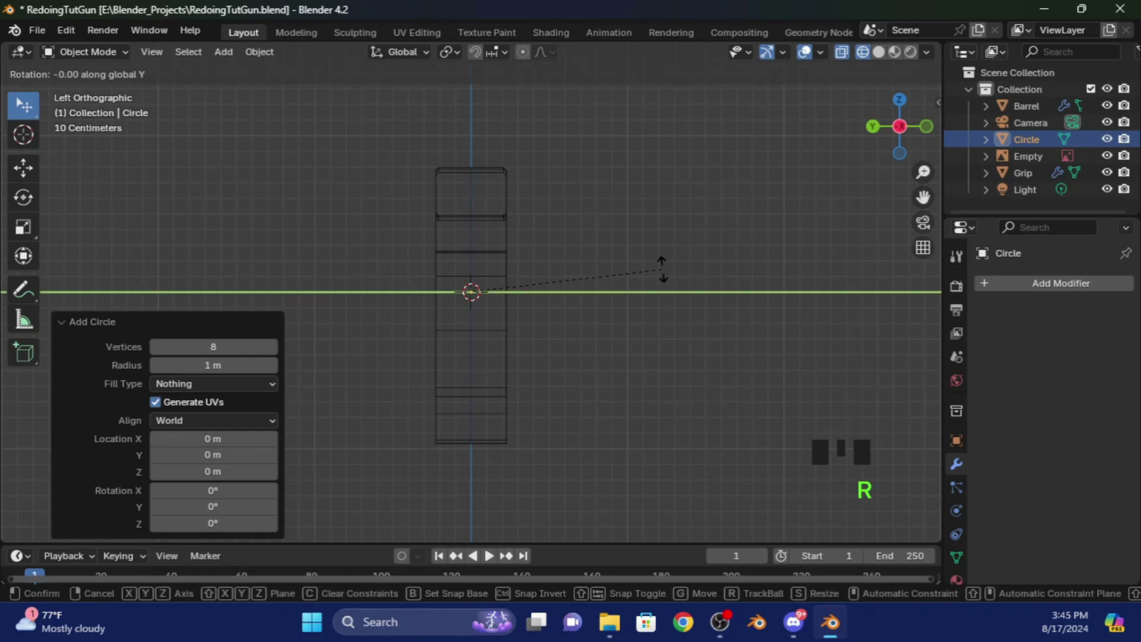
pyautogui.write('90')
pyautogui.press('Return')
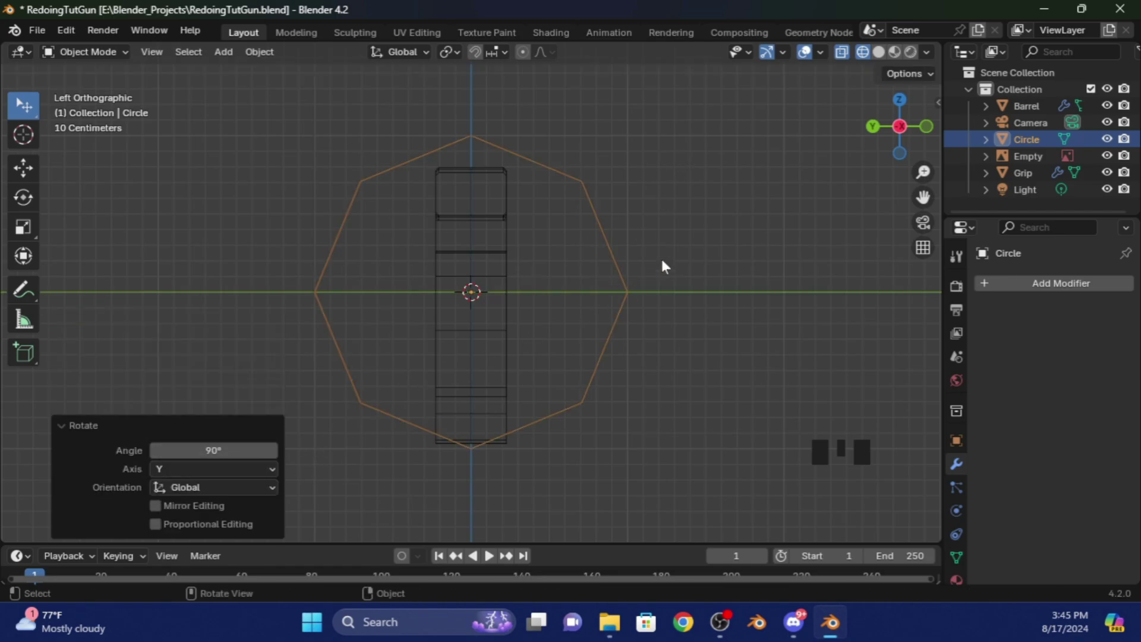
# - Scale the circle down to 0.136 and slide it along X up the barrel
pyautogui.press('s')
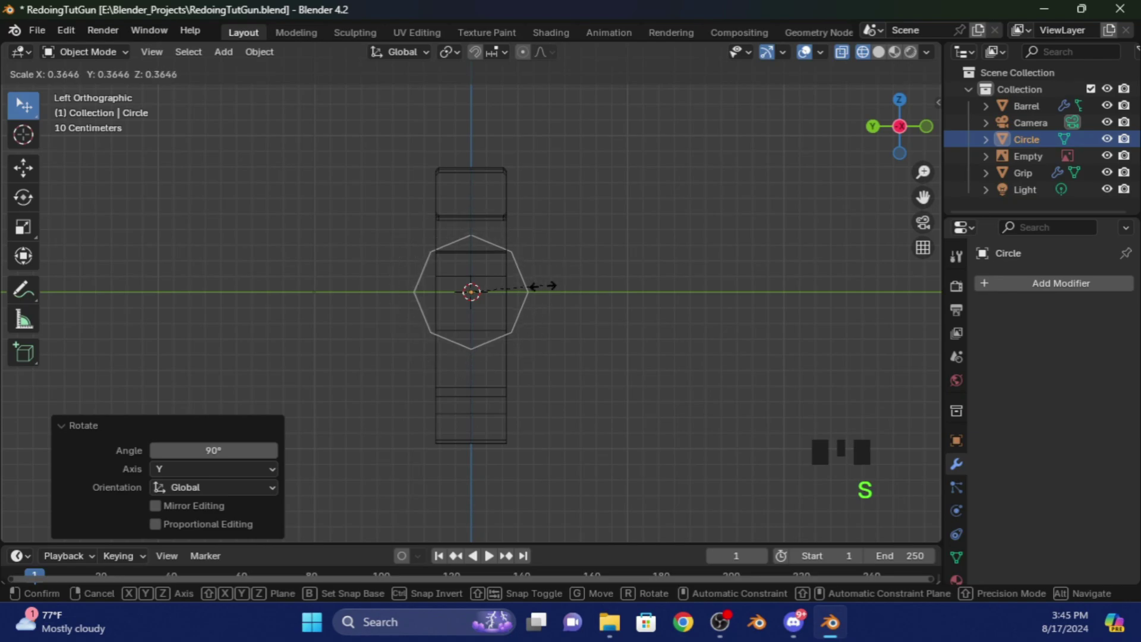
pyautogui.click(501, 289)
pyautogui.press('g')
pyautogui.press('x')
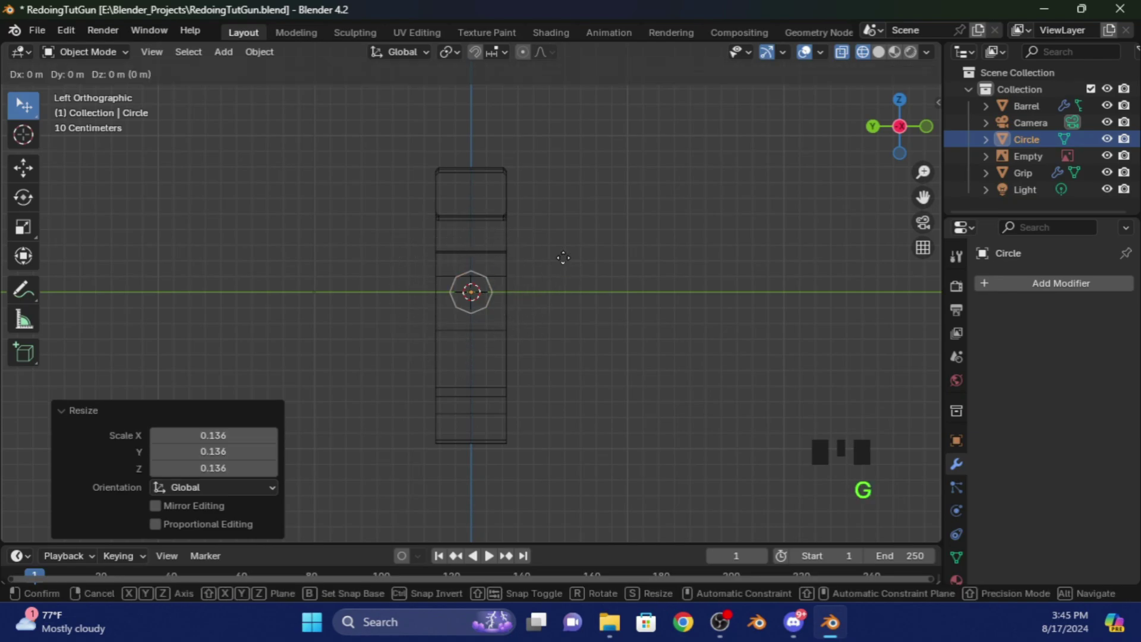
pyautogui.press('x')
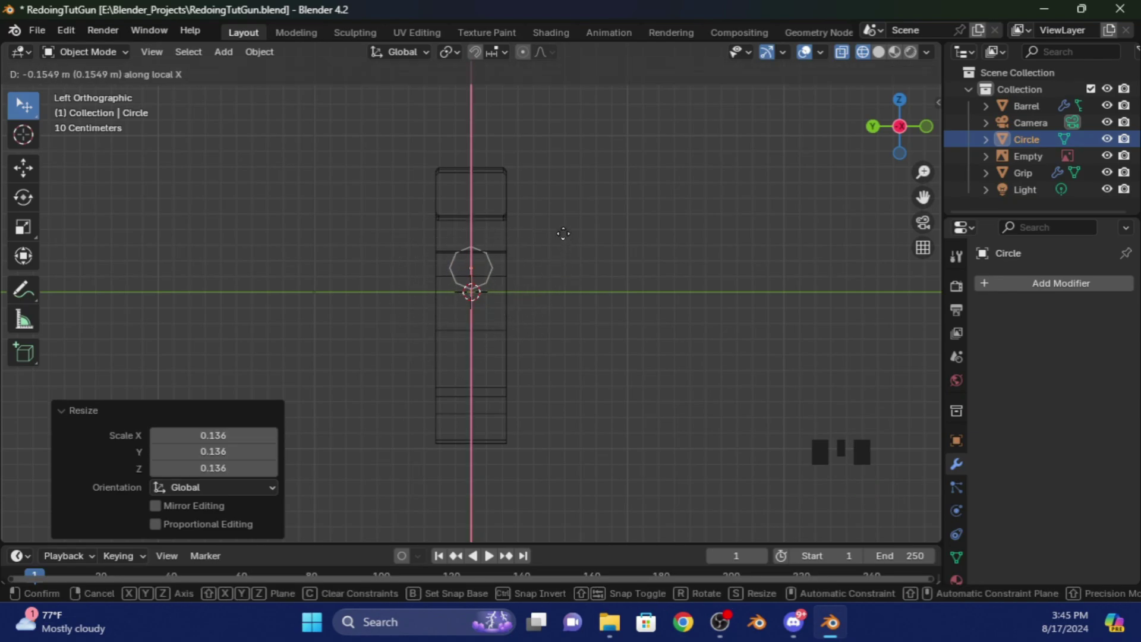
pyautogui.click(555, 158)
# - Turn on vertex snapping and snap the circle to the barrel's front end in back view
pyautogui.press('s')
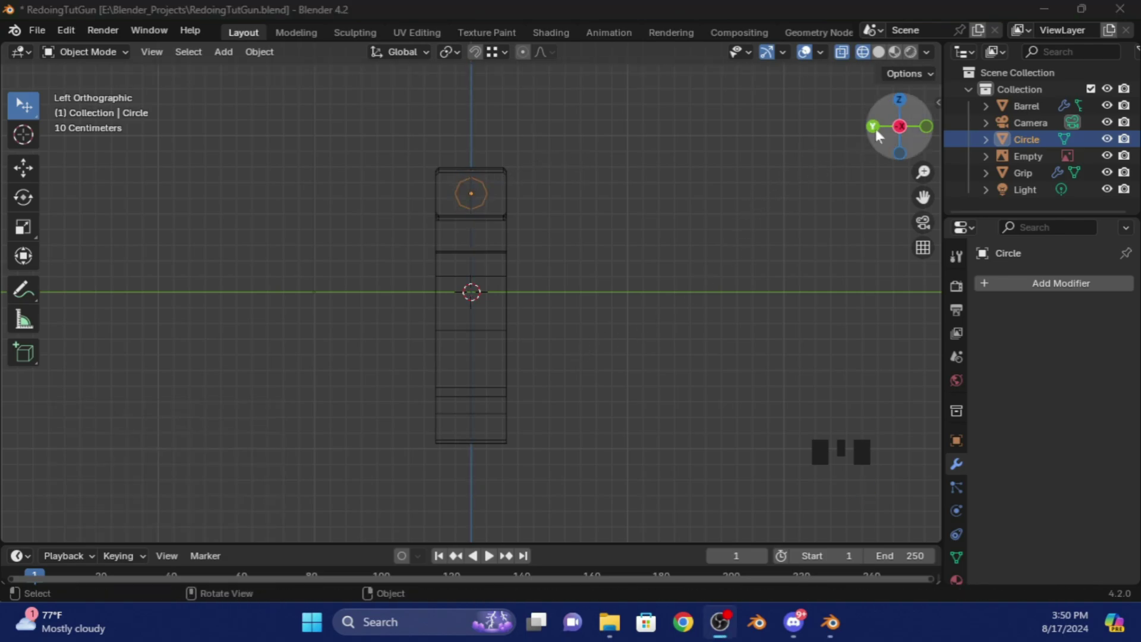
pyautogui.click(873, 126)
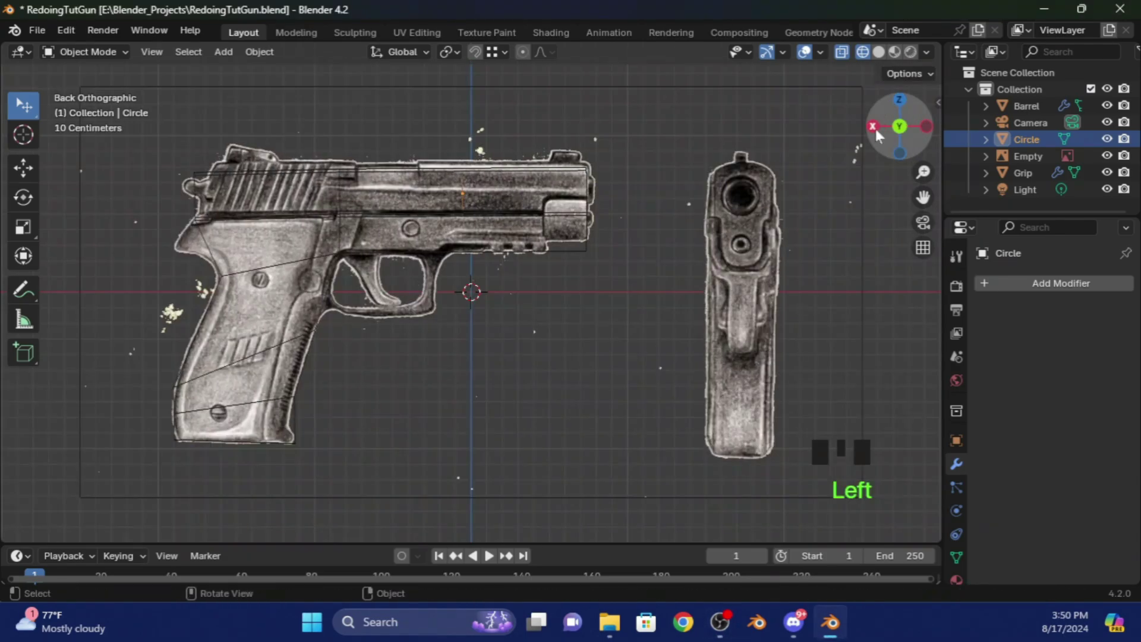
pyautogui.click(478, 56)
pyautogui.click(492, 55)
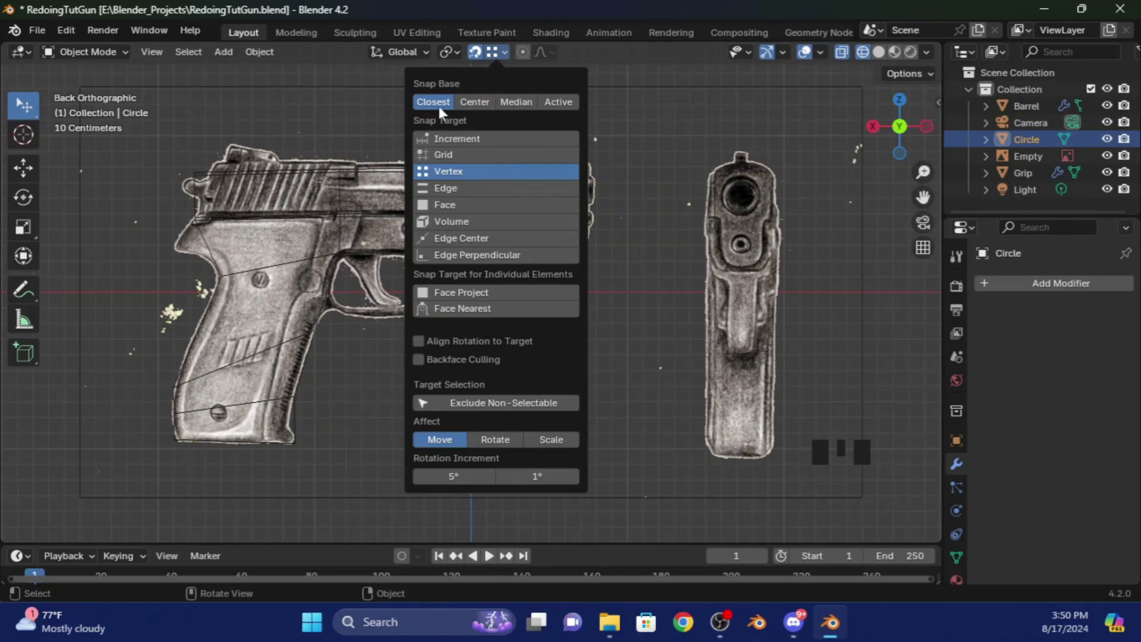
pyautogui.click(461, 171)
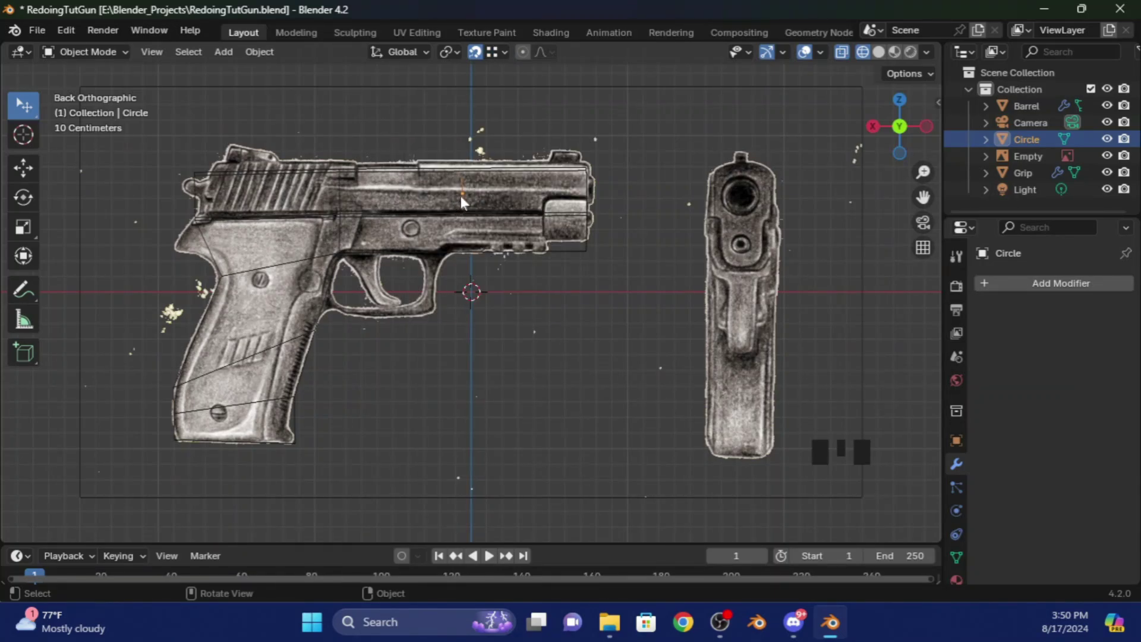
pyautogui.press('g')
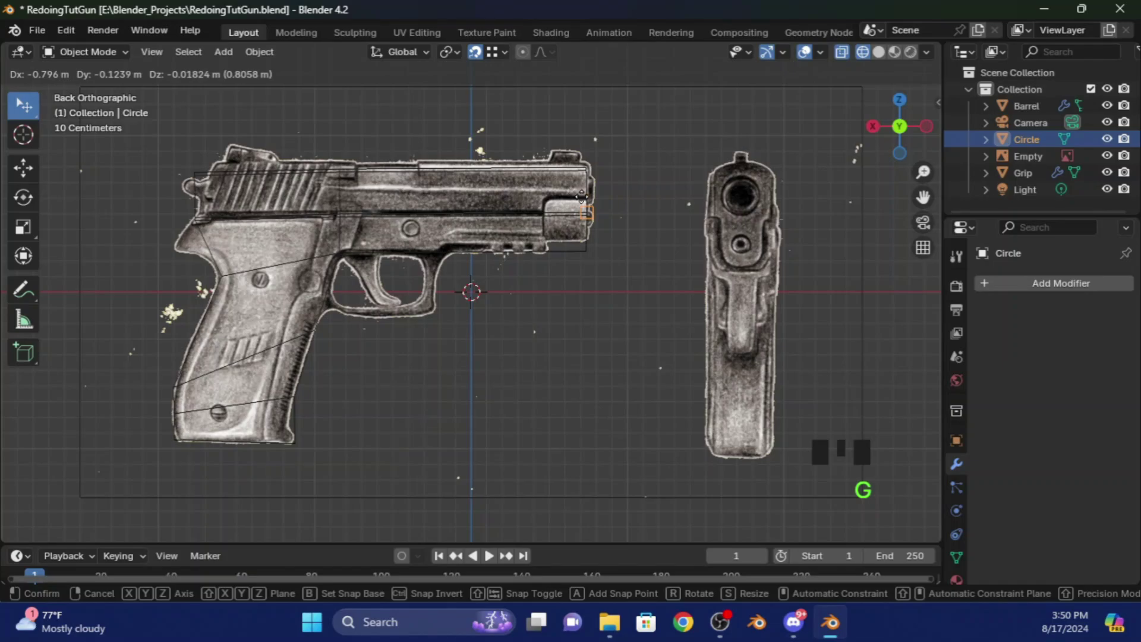
pyautogui.click(590, 195)
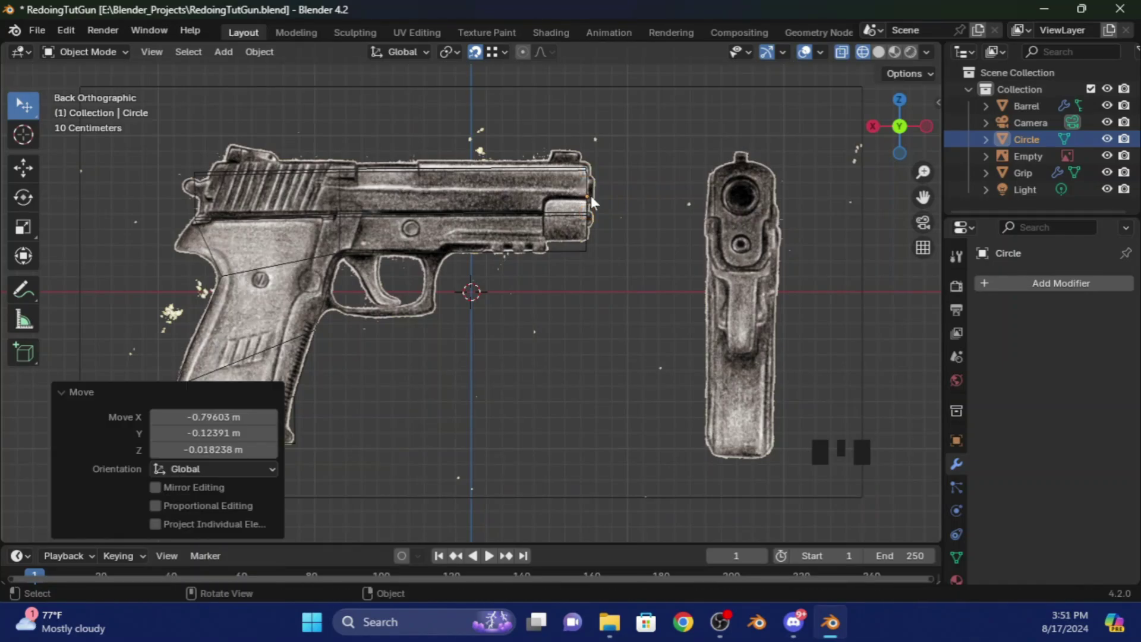
# - Centre the circle on the barrel top with Y and Z moves, including a 0.021941 m Y nudge
pyautogui.click(927, 126)
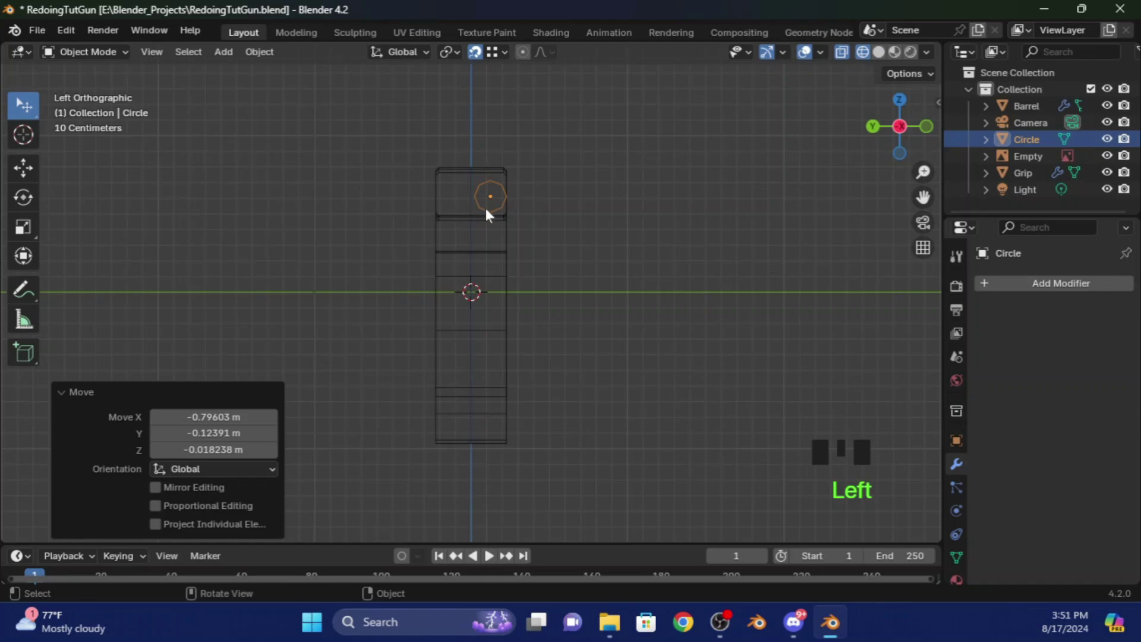
pyautogui.press('g')
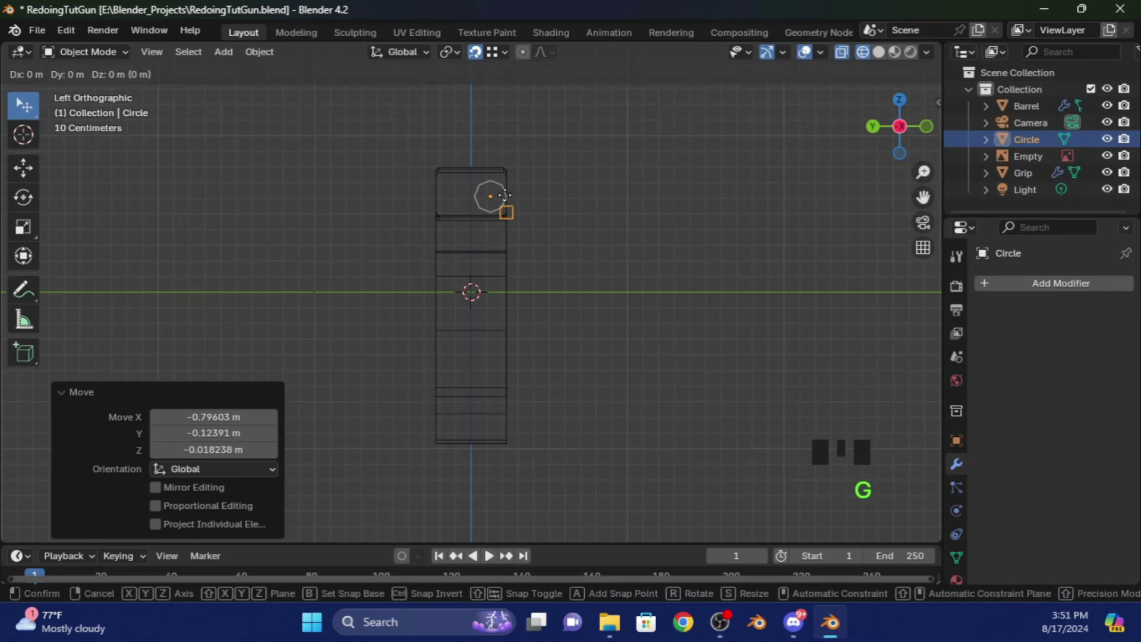
pyautogui.press('z')
pyautogui.press('x')
pyautogui.press('y')
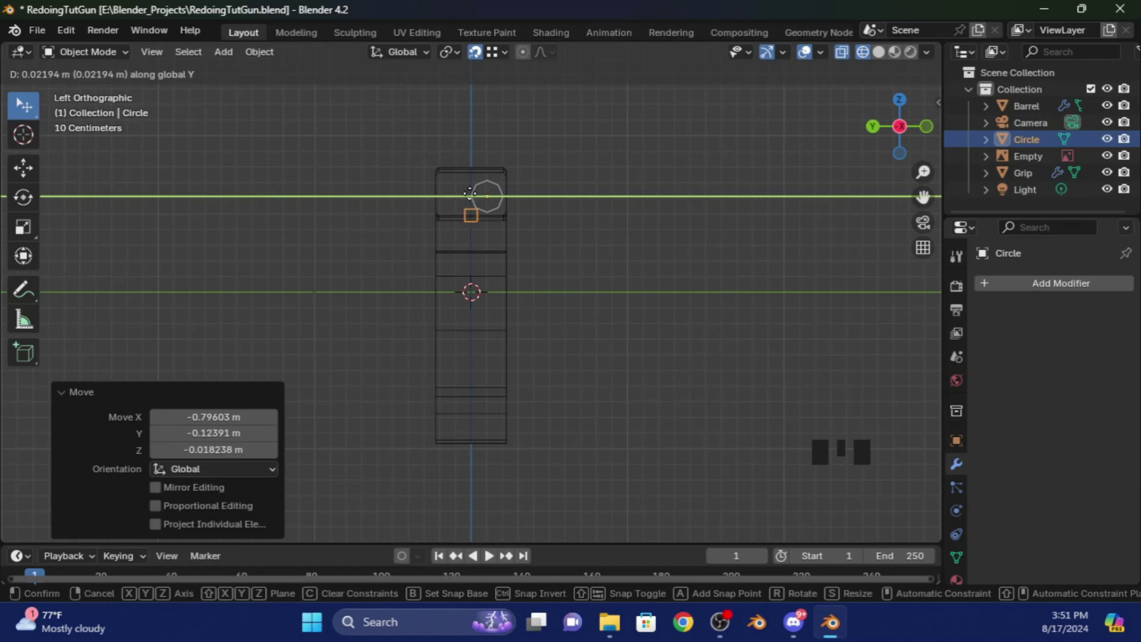
pyautogui.click(469, 194)
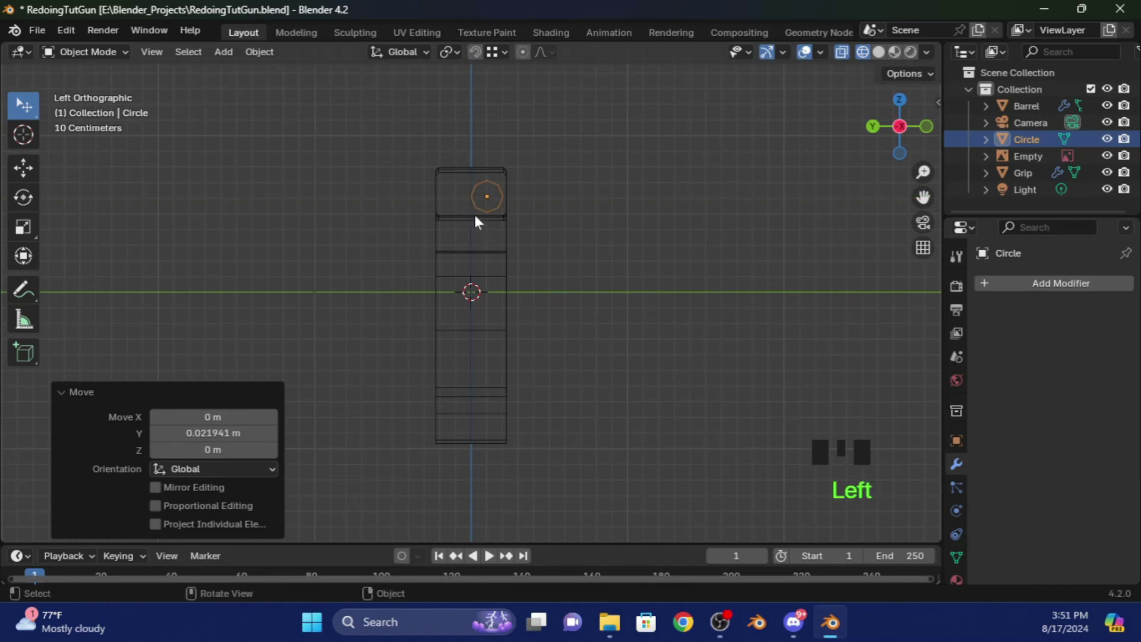
pyautogui.press('g')
pyautogui.press('z')
pyautogui.press('y')
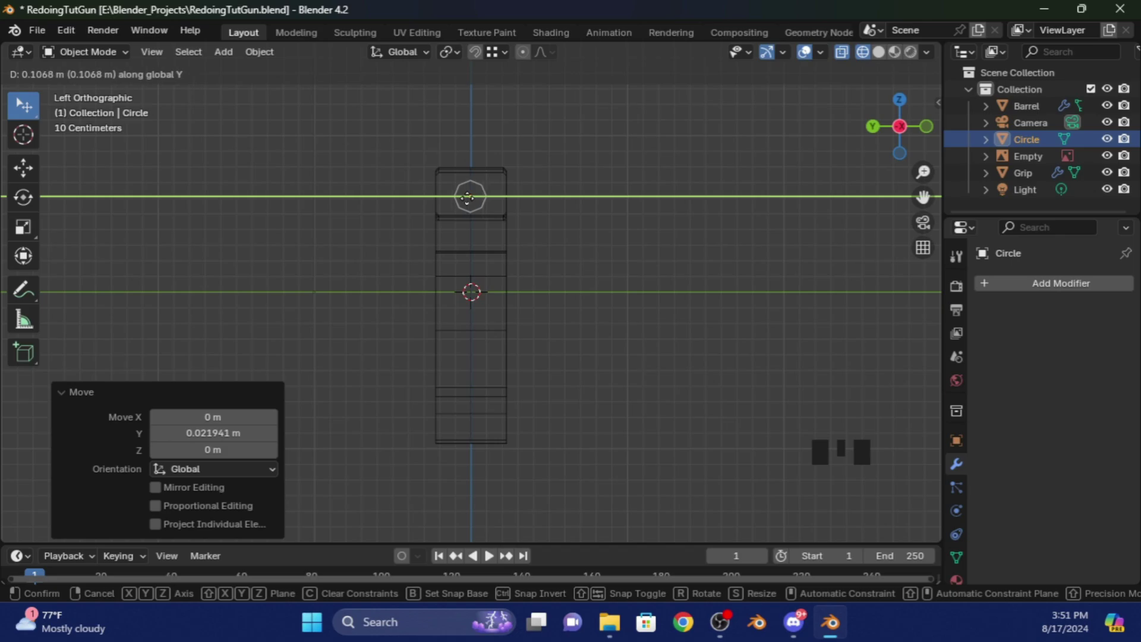
pyautogui.click(467, 198)
pyautogui.press('g')
pyautogui.press('z')
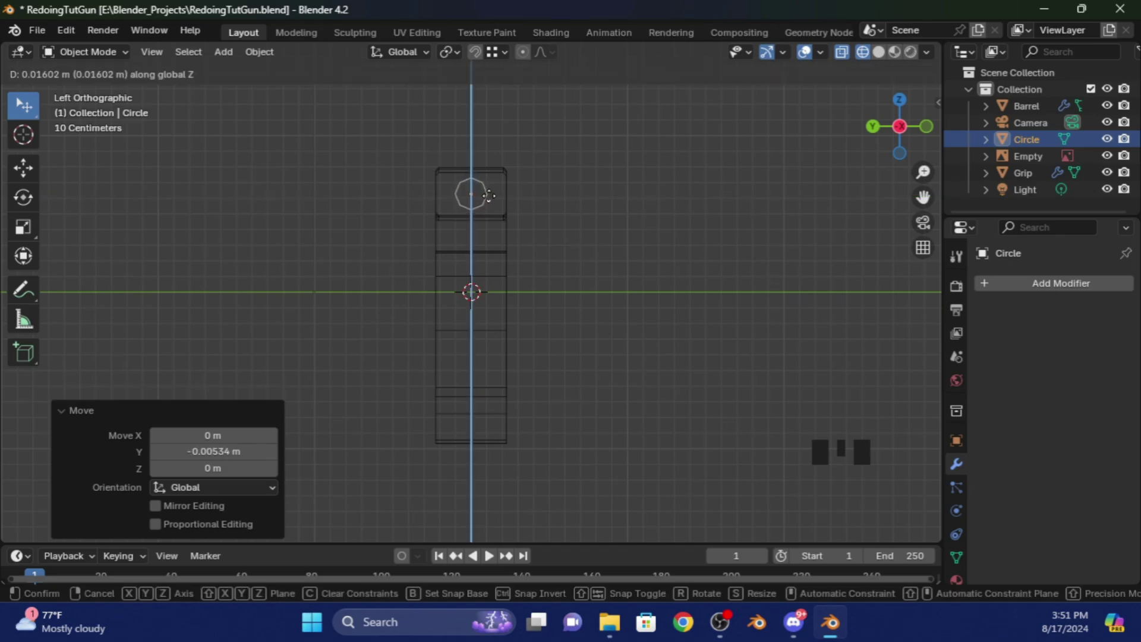
pyautogui.click(488, 196)
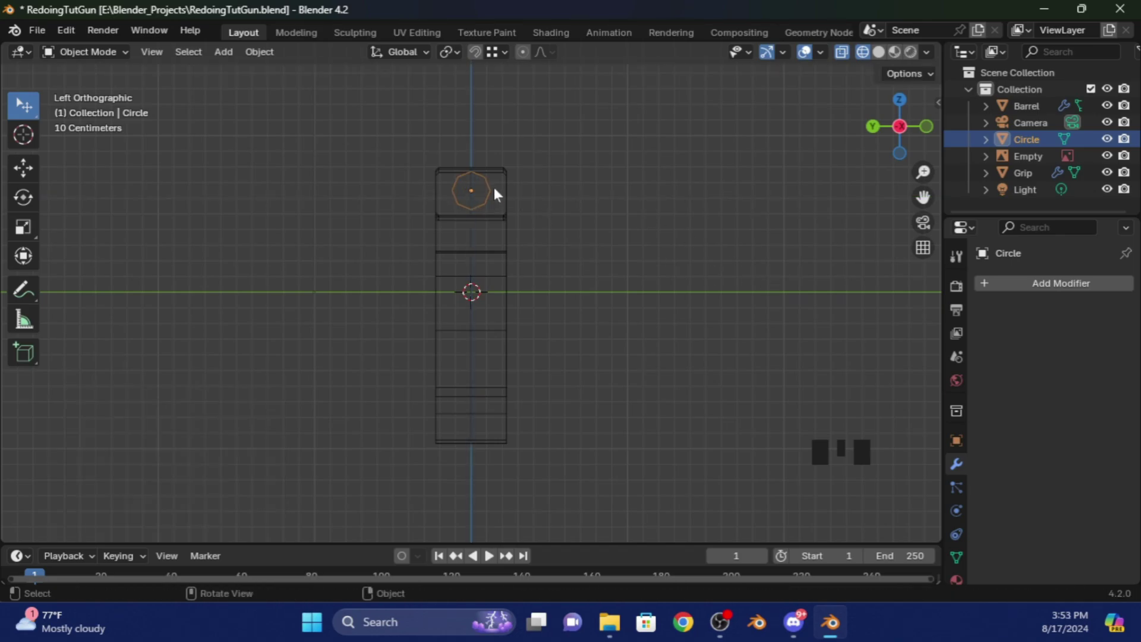
# - In Edit Mode, extrude the circle outline and scale the inner ring to 0.779
pyautogui.click(99, 55)
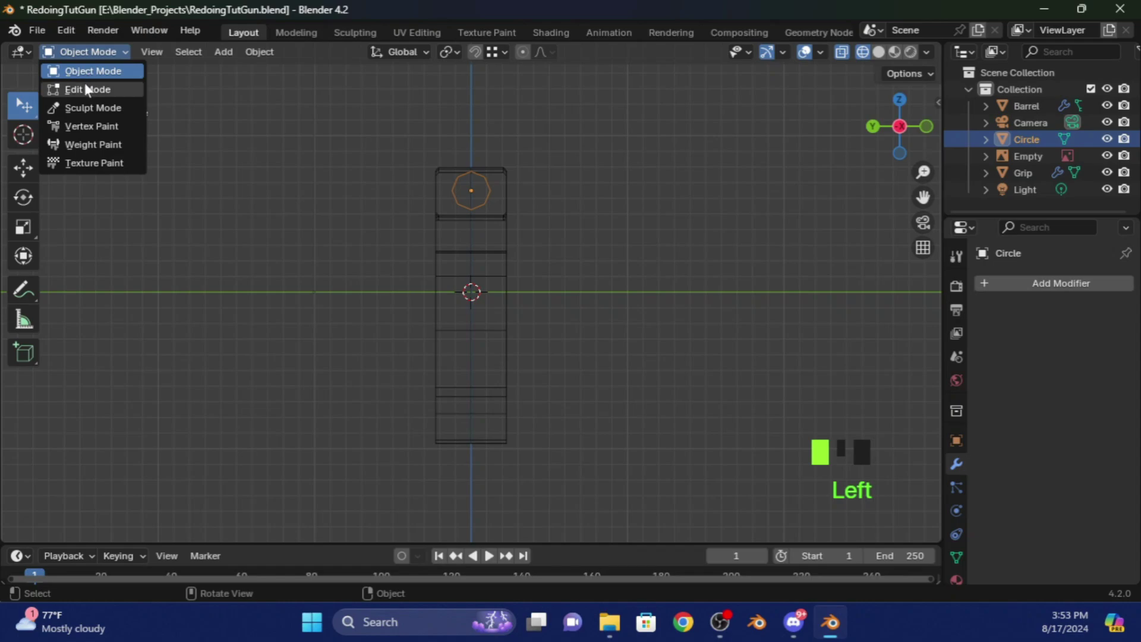
pyautogui.click(83, 90)
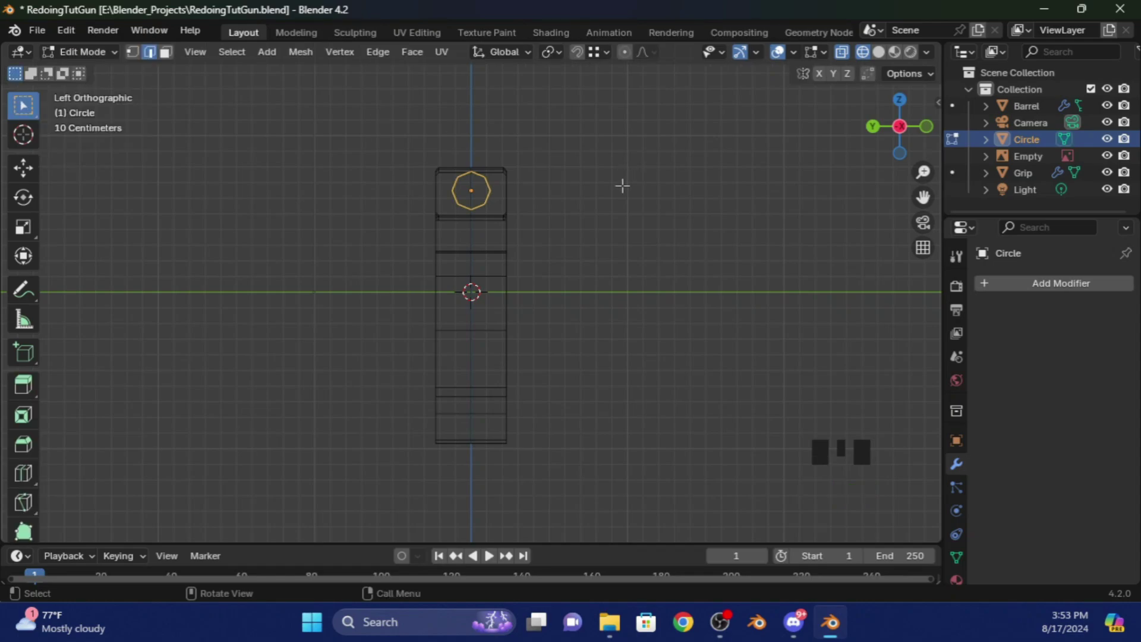
pyautogui.press('e')
pyautogui.press('s')
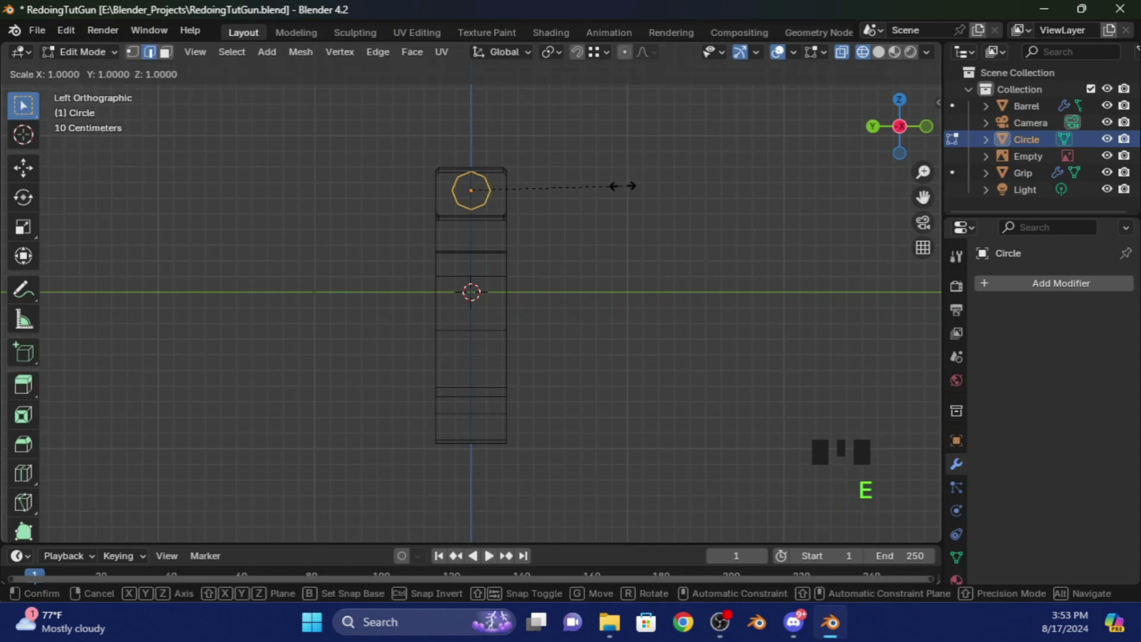
pyautogui.click(589, 183)
# - Switch to solid shading and face select mode, then select the whole octagon ring
pyautogui.moveTo(916, 154)
pyautogui.mouseDown()
pyautogui.moveTo(978, 164)
pyautogui.moveTo(911, 169)
pyautogui.mouseUp()
pyautogui.click(899, 128)
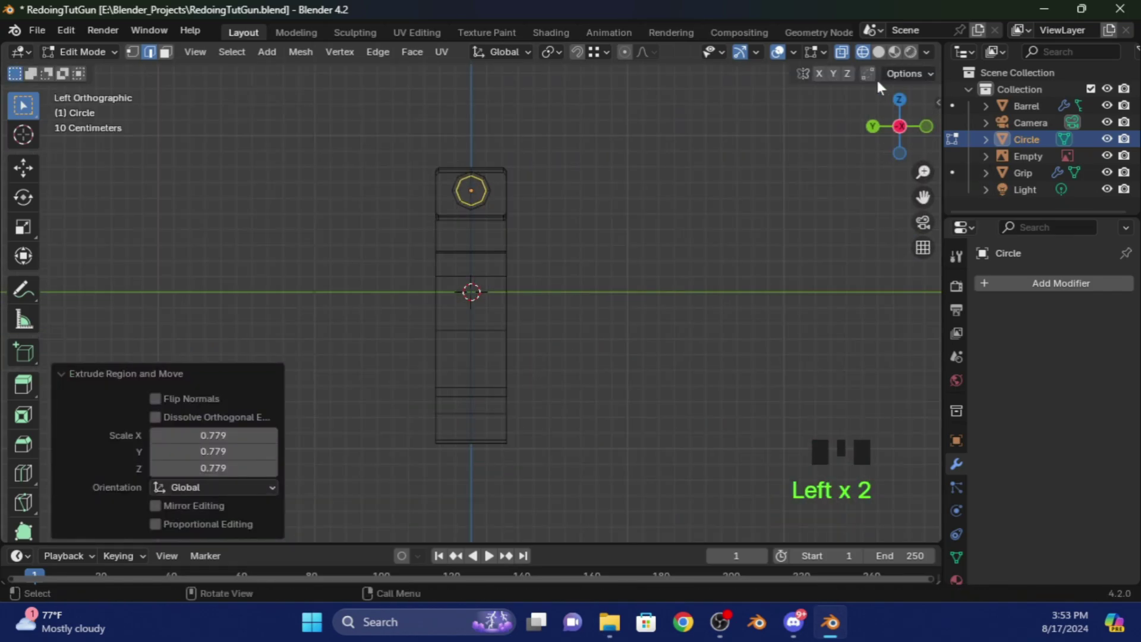
pyautogui.click(879, 52)
pyautogui.moveTo(900, 126); pyautogui.dragTo(926, 160)
pyautogui.click(542, 246)
pyautogui.click(538, 241)
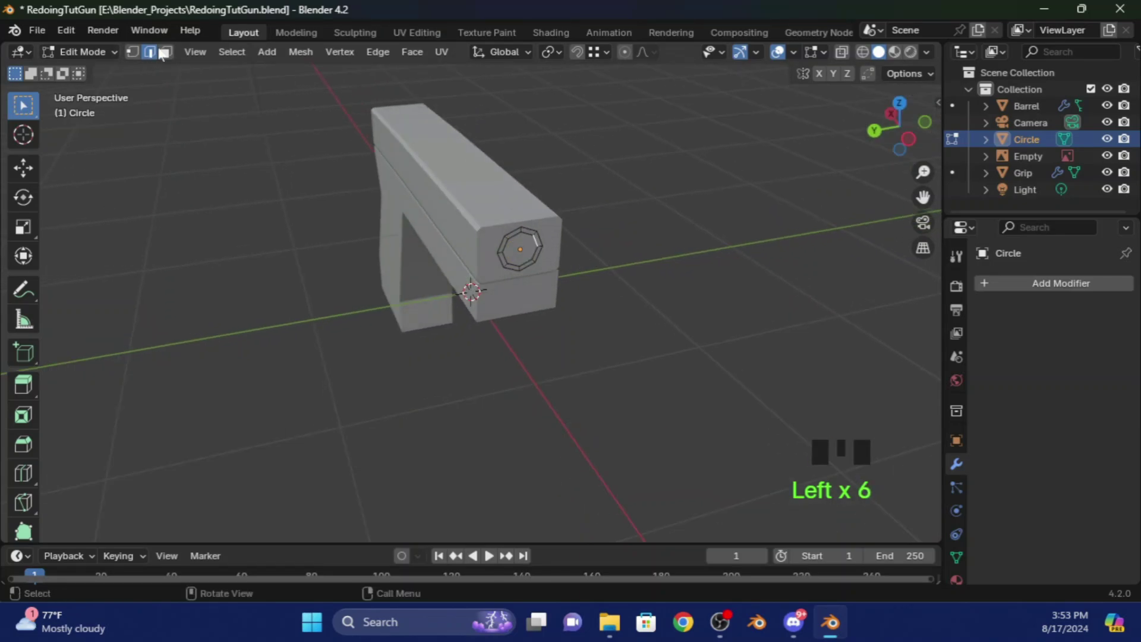
pyautogui.click(165, 52)
pyautogui.click(537, 241)
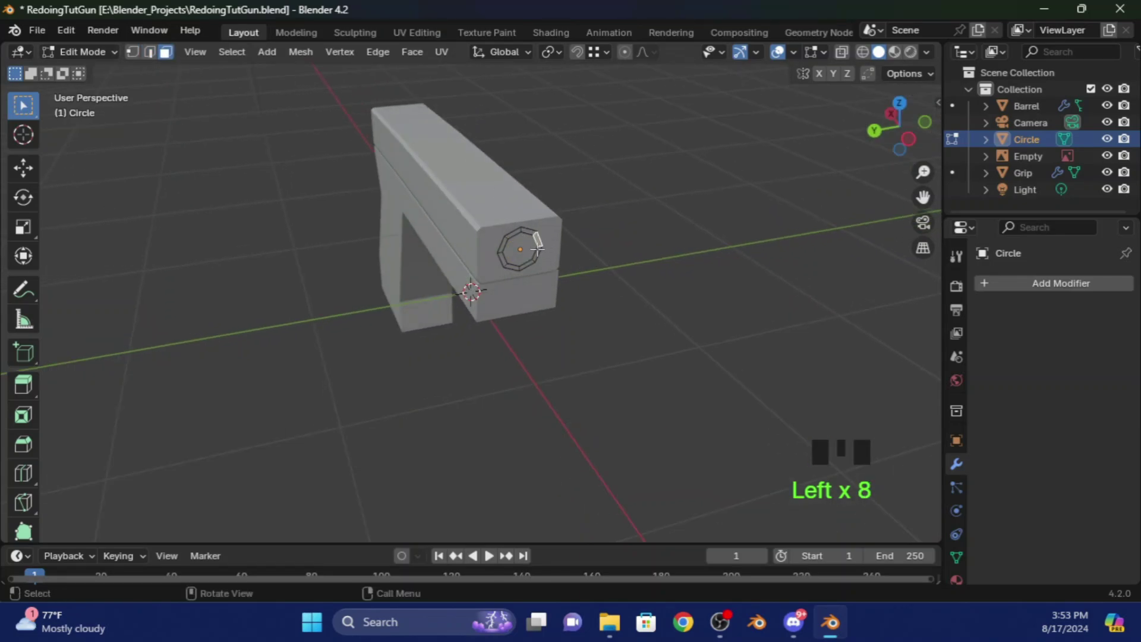
pyautogui.press('a')
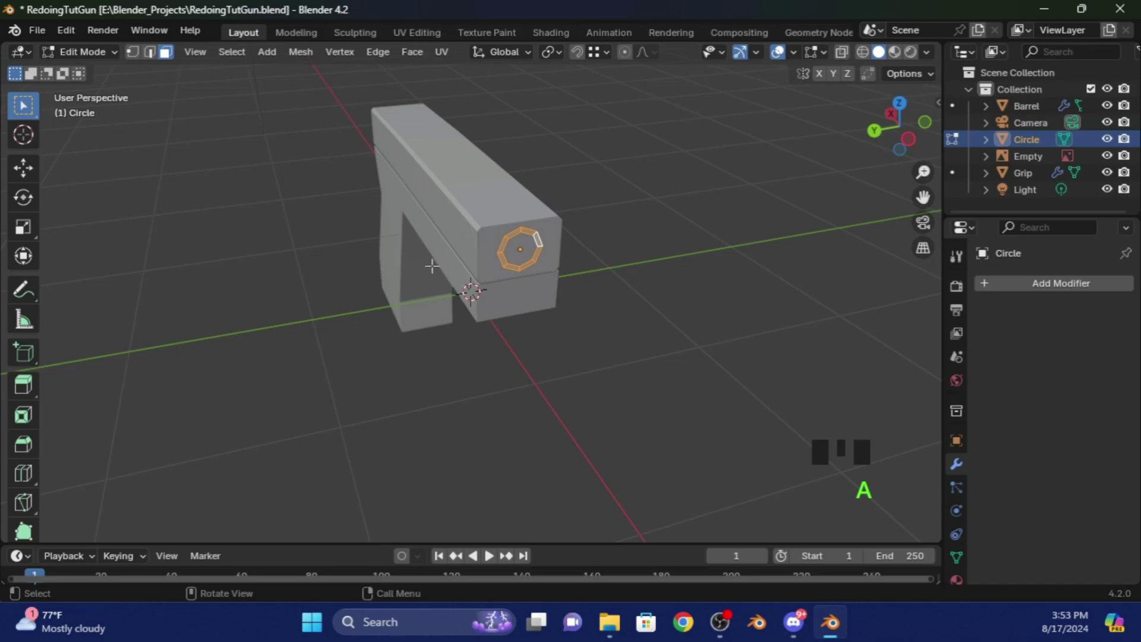
pyautogui.click(879, 134)
# - Extrude the ring −0.037381 m along global X into the barrel's front
pyautogui.press('e')
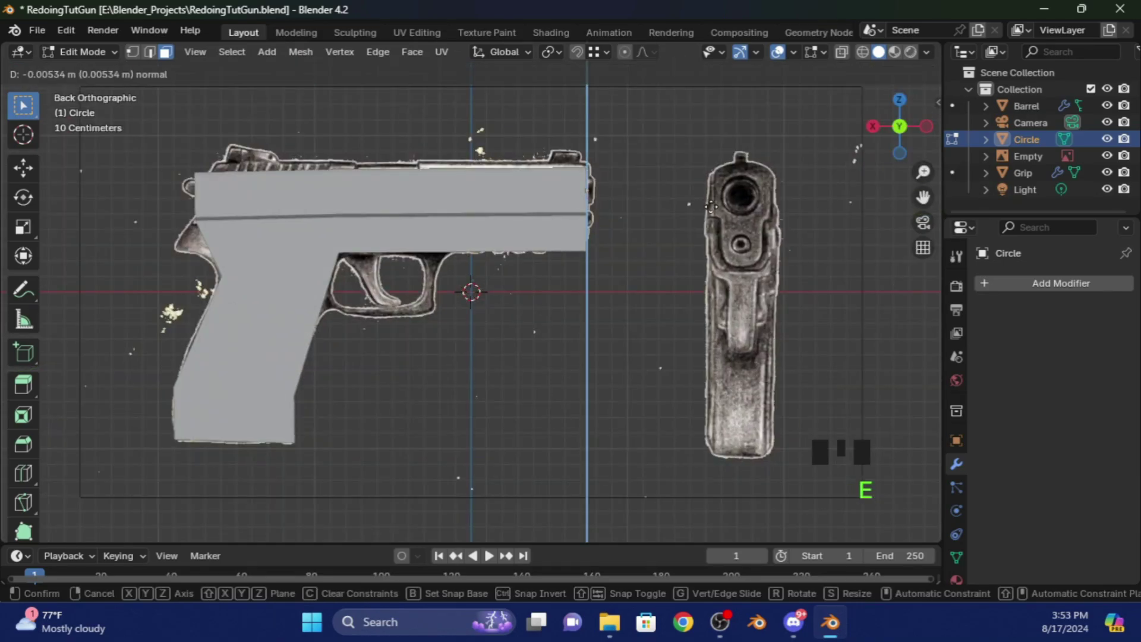
pyautogui.hotkey('ctrl', 'z')
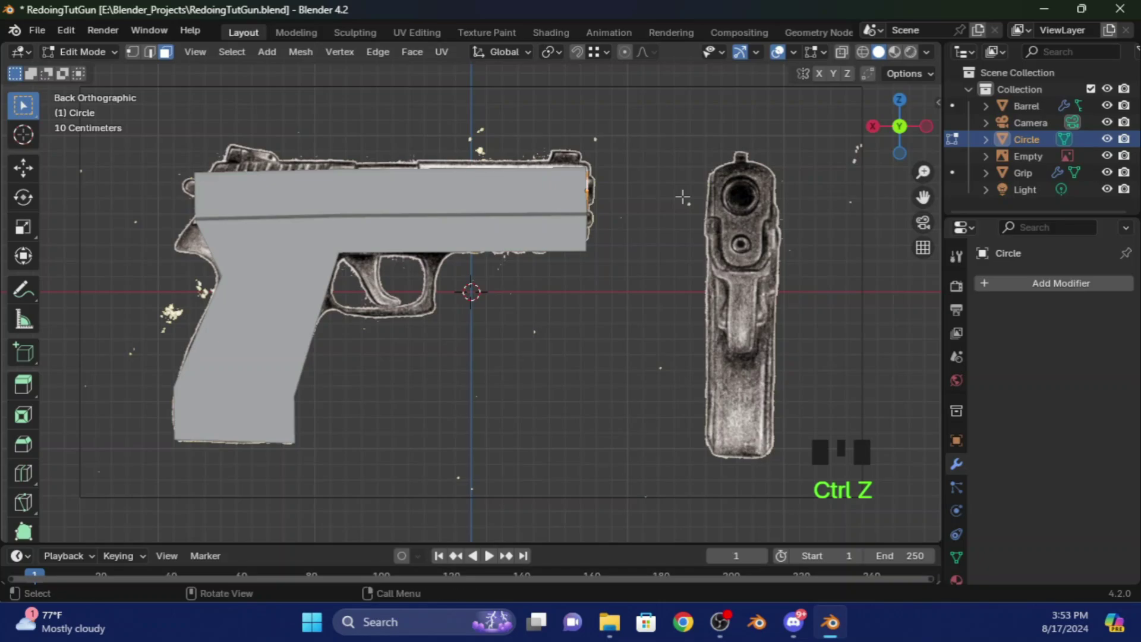
pyautogui.press('e')
pyautogui.press('x')
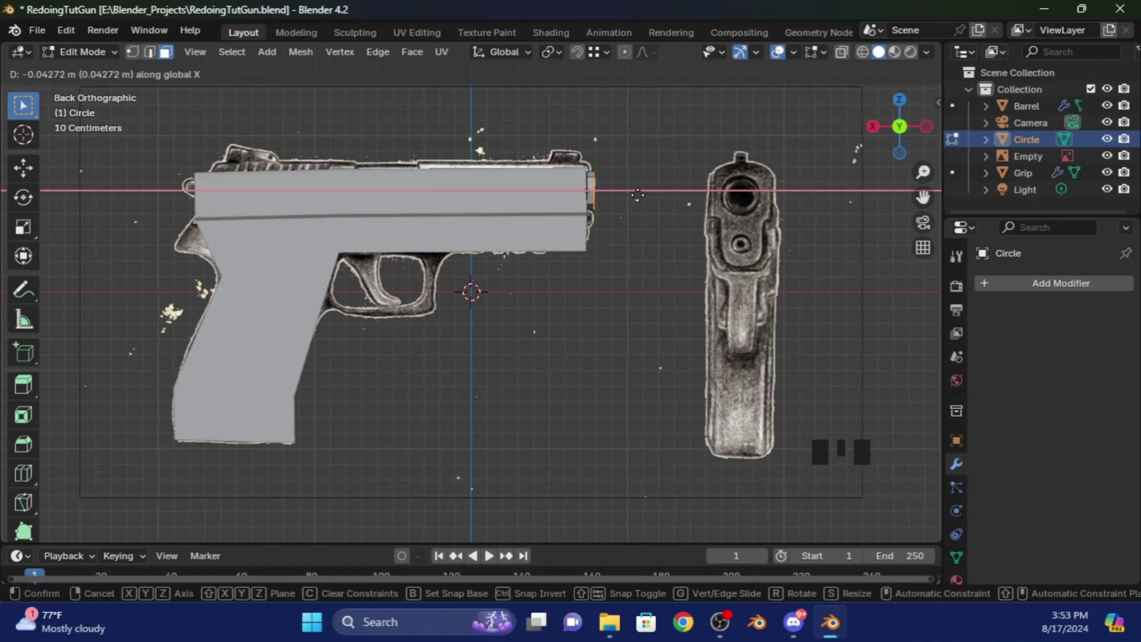
pyautogui.click(633, 194)
pyautogui.moveTo(898, 126); pyautogui.dragTo(878, 131)
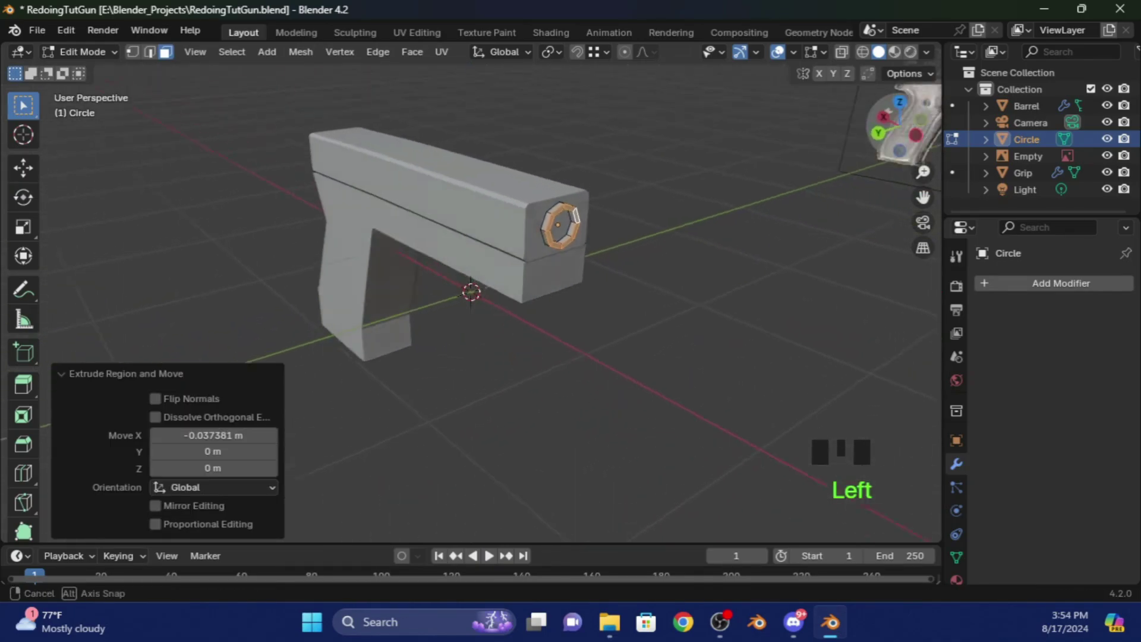
pyautogui.moveTo(879, 131); pyautogui.dragTo(870, 132)
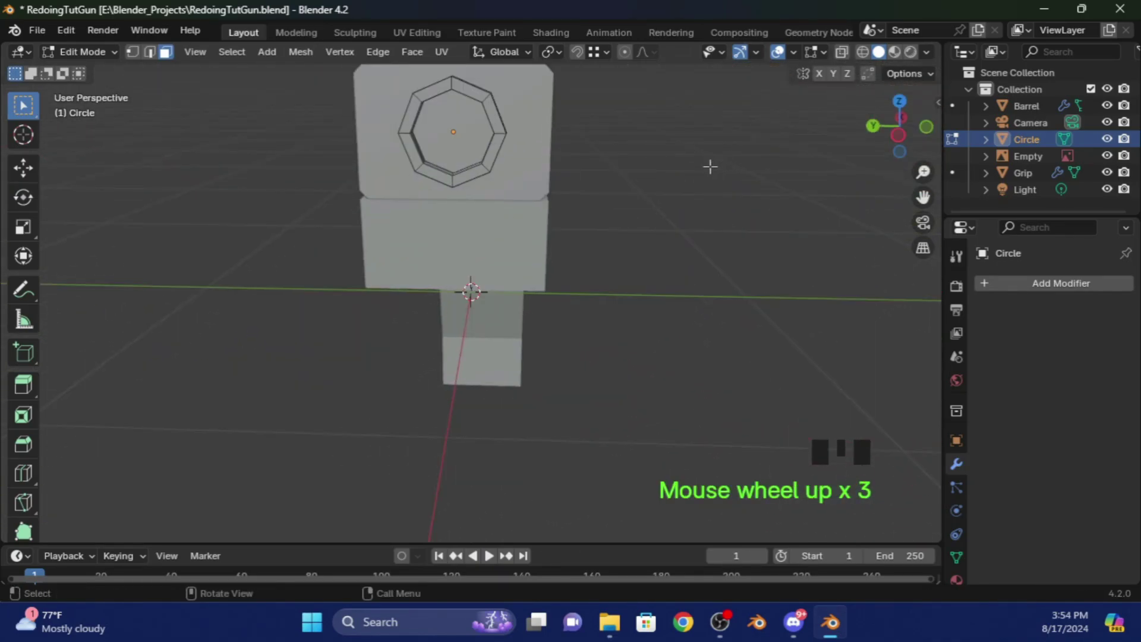
pyautogui.scroll(-1, 710, 166)
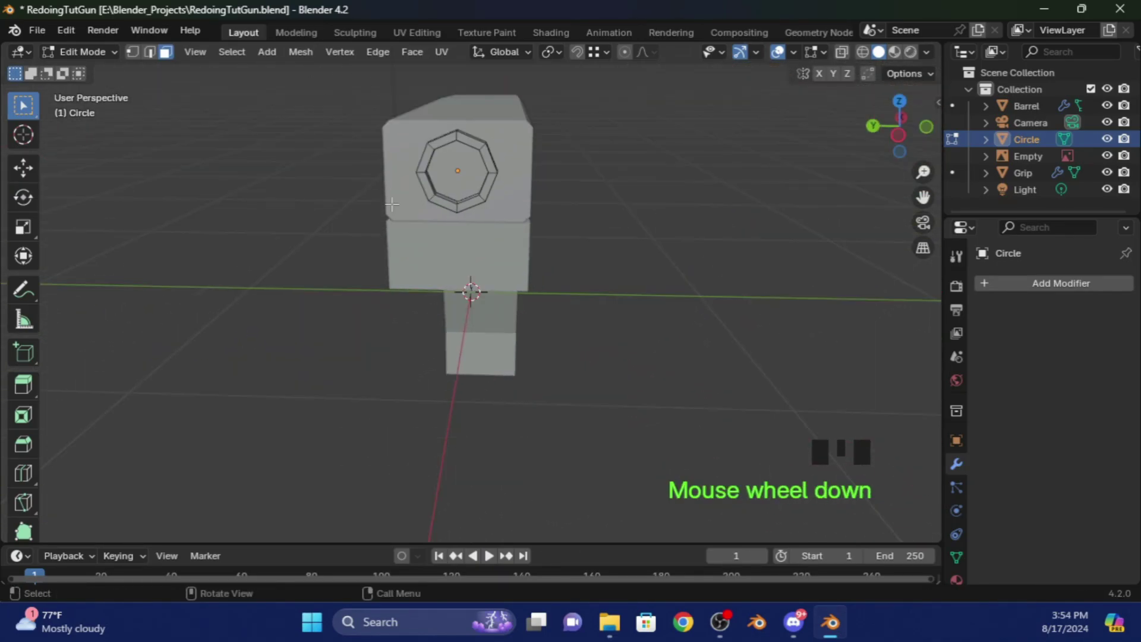
# - Select the Barrel in Object Mode, enter its Edit Mode, and frame the muzzle in Left Orthographic
pyautogui.click(82, 52)
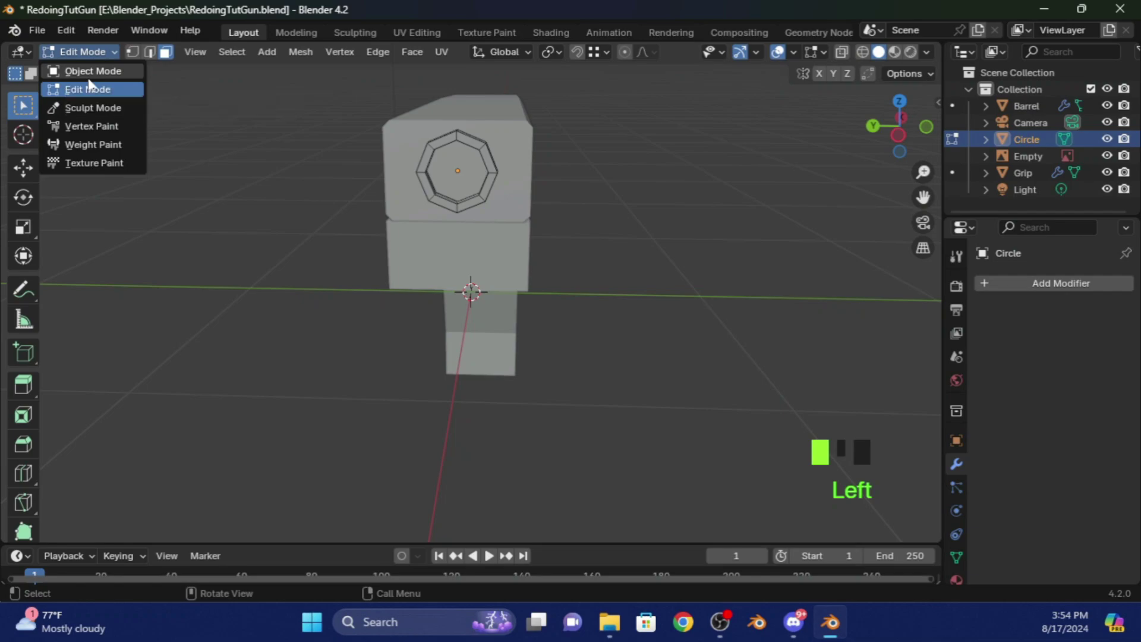
pyautogui.click(89, 69)
pyautogui.scroll(3, 613, 185)
pyautogui.scroll(-2, 588, 175)
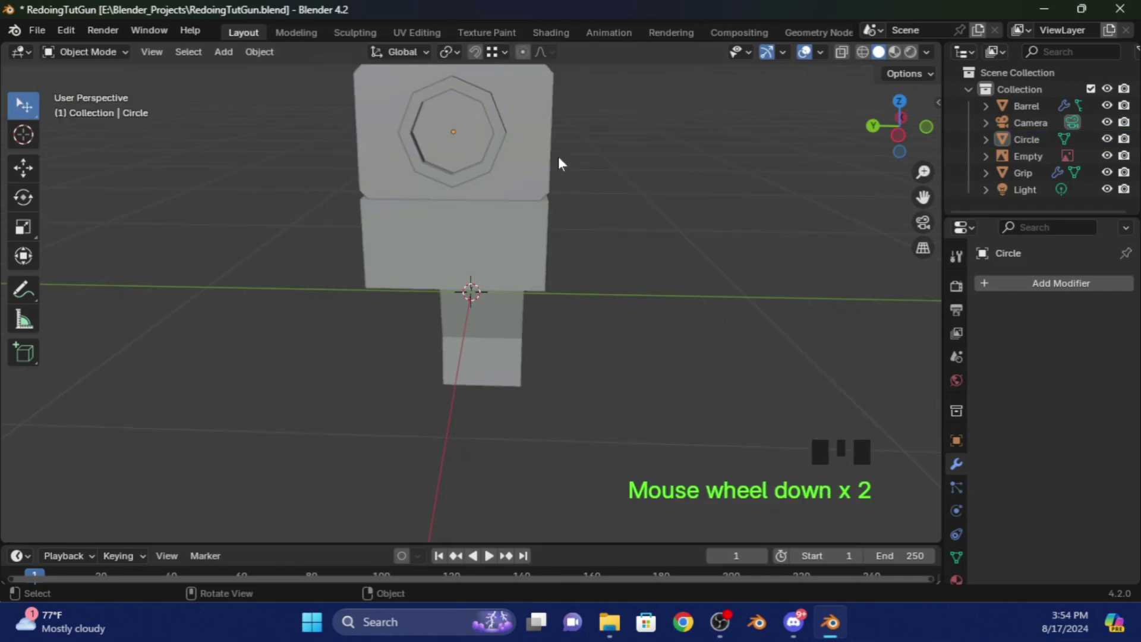
pyautogui.click(525, 158)
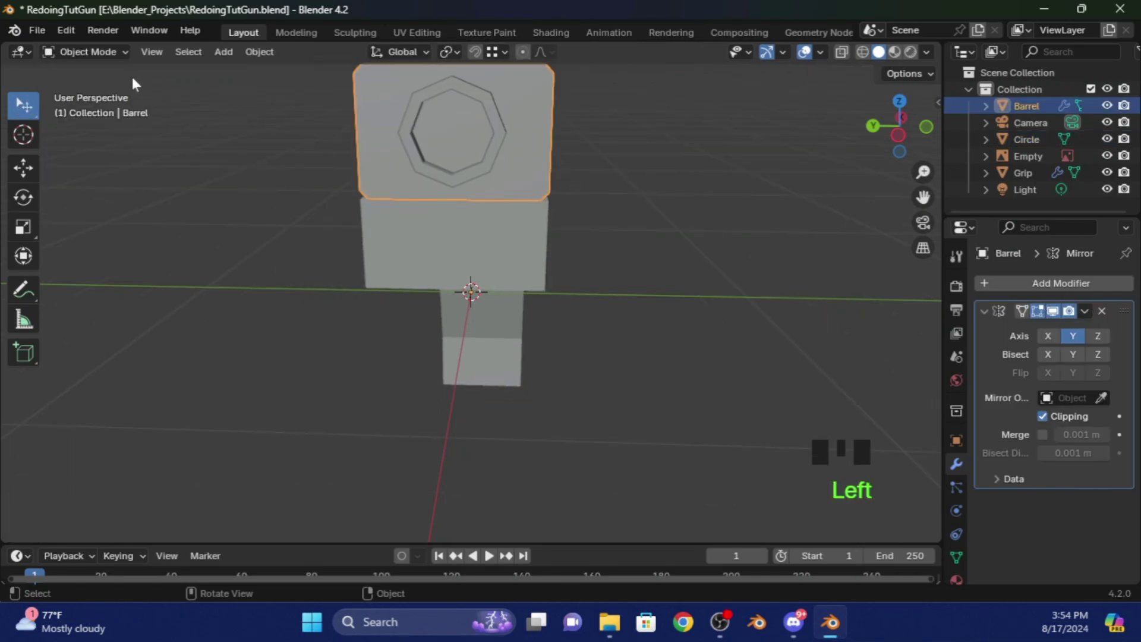
pyautogui.click(81, 51)
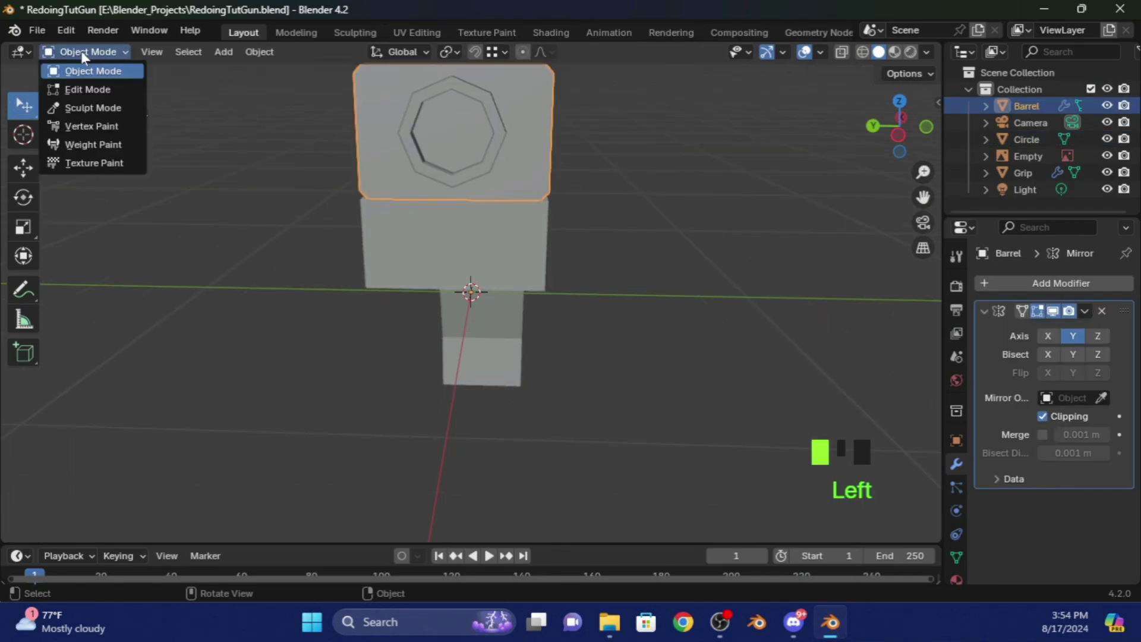
pyautogui.click(78, 91)
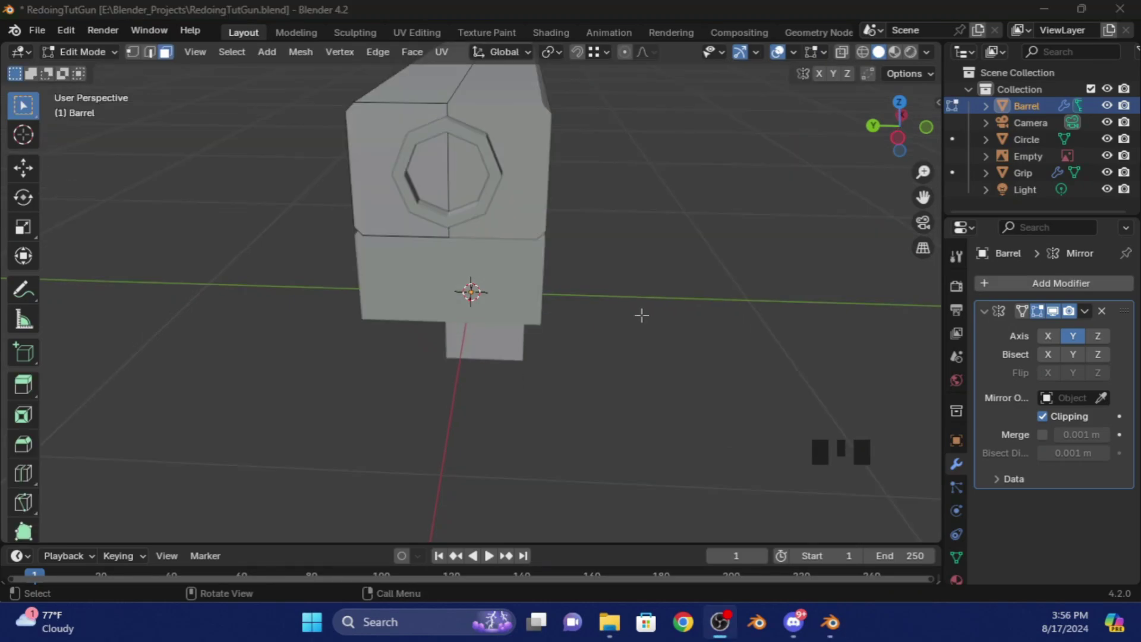
pyautogui.click(899, 139)
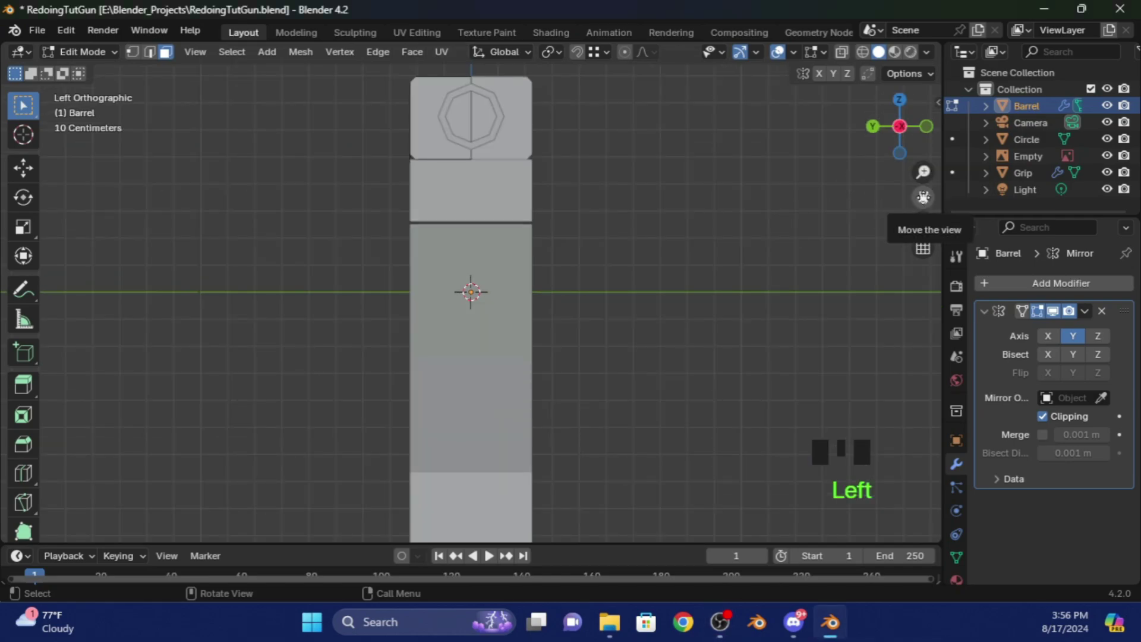
pyautogui.moveTo(922, 198); pyautogui.dragTo(908, 347)
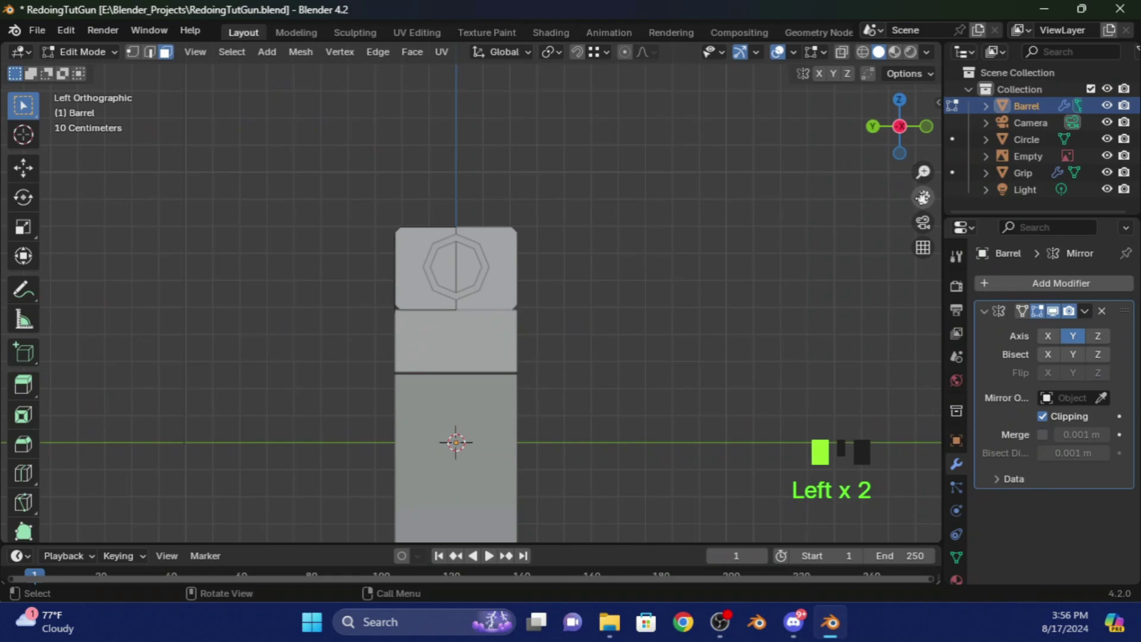
pyautogui.moveTo(923, 197); pyautogui.dragTo(941, 187)
pyautogui.scroll(3, 527, 291)
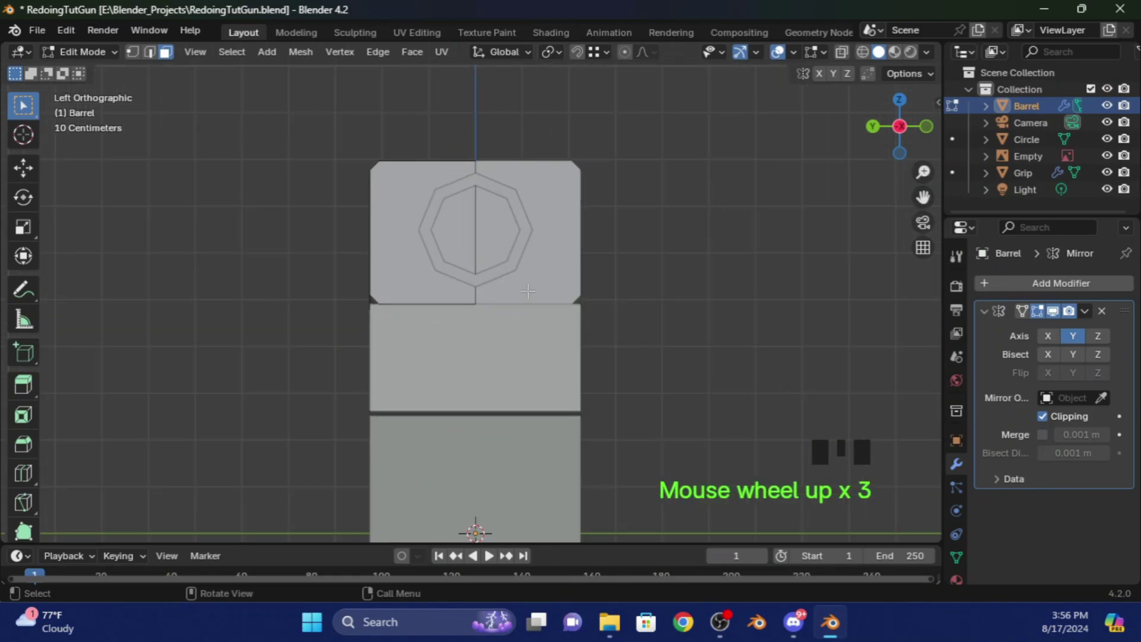
pyautogui.scroll(1, 528, 290)
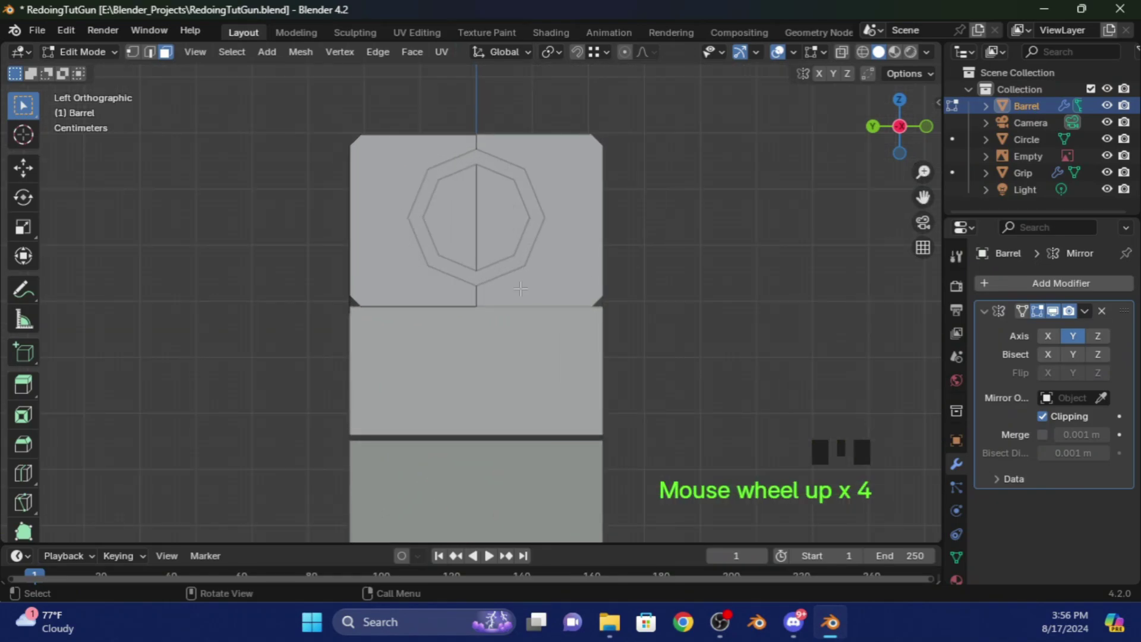
# - Knife-cut along the inner octagon's left vertices, top to bottom, and select the new left-half face
pyautogui.press('k')
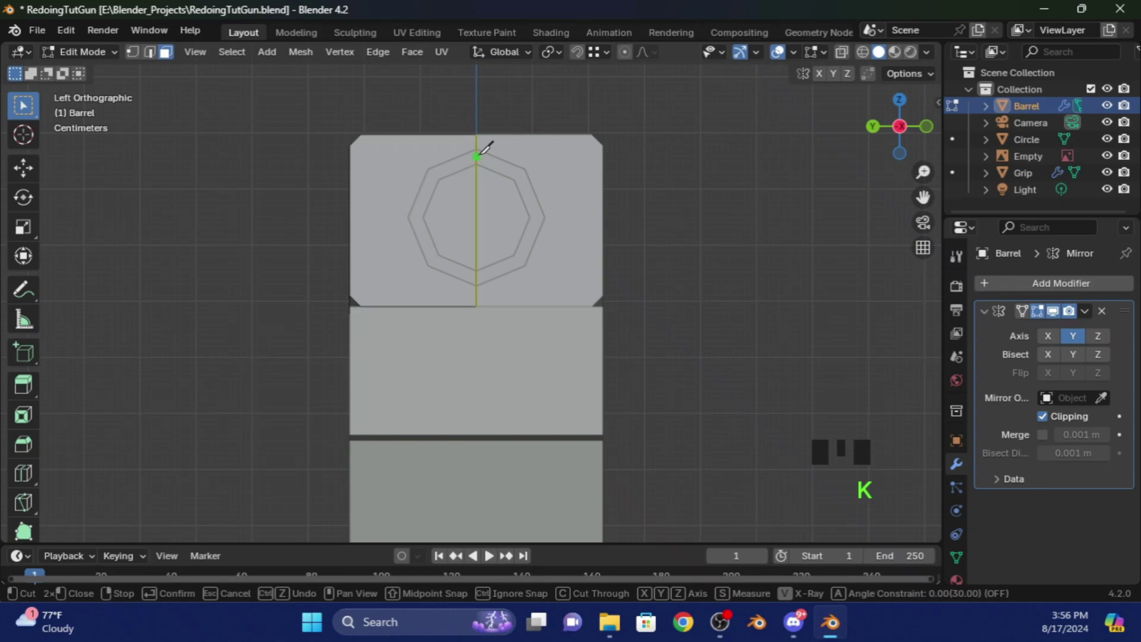
pyautogui.click(477, 157)
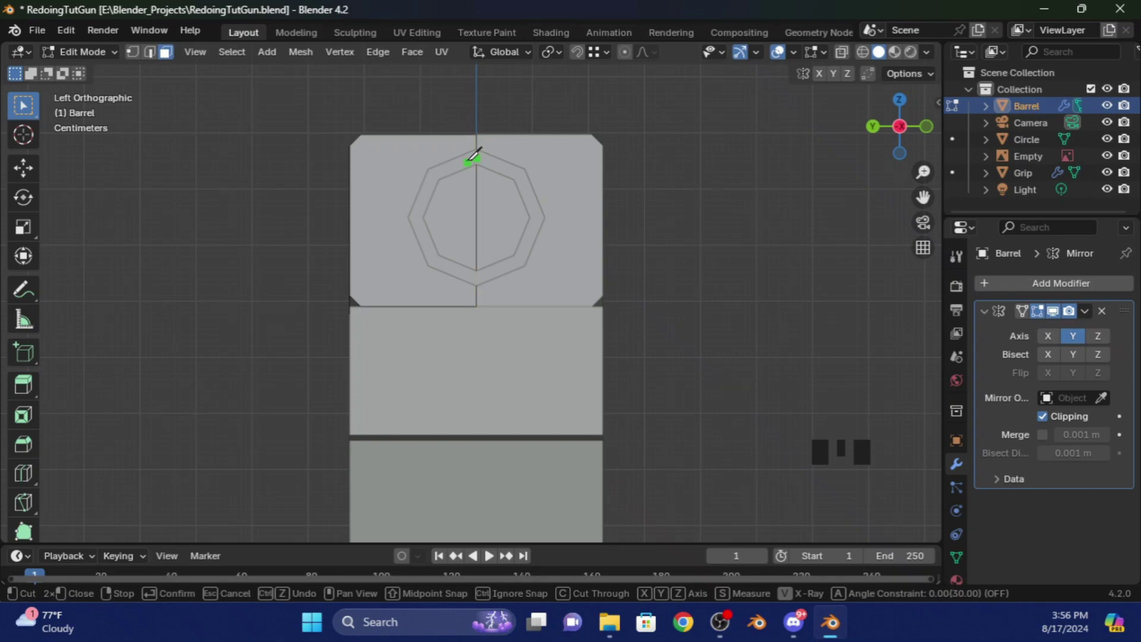
pyautogui.click(435, 174)
pyautogui.click(416, 218)
pyautogui.click(435, 259)
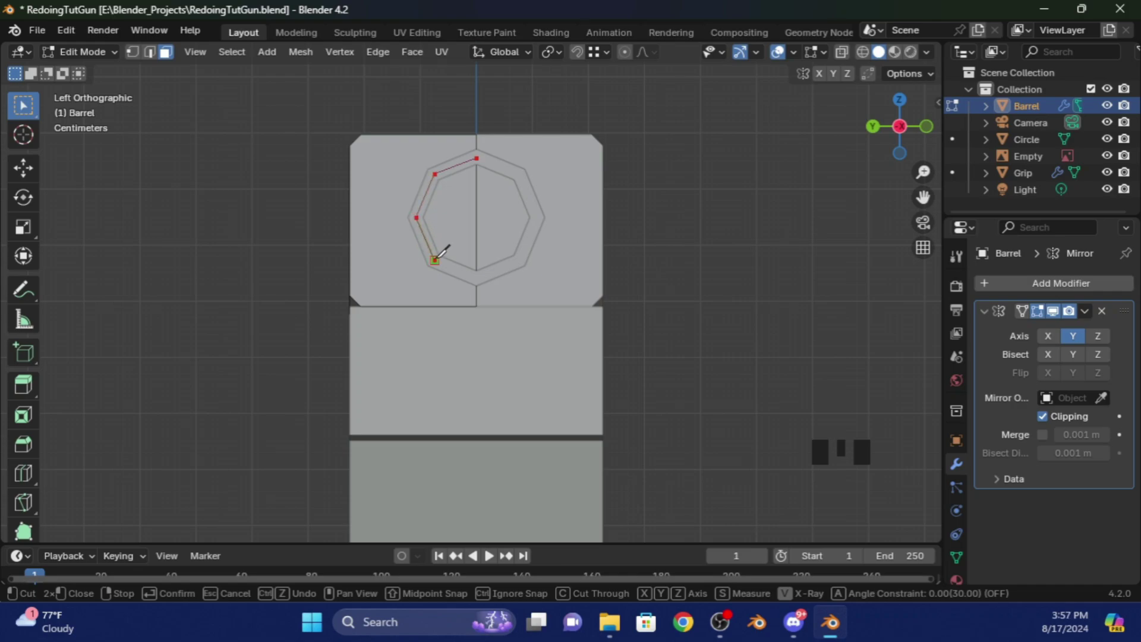
pyautogui.click(477, 278)
pyautogui.press('Return')
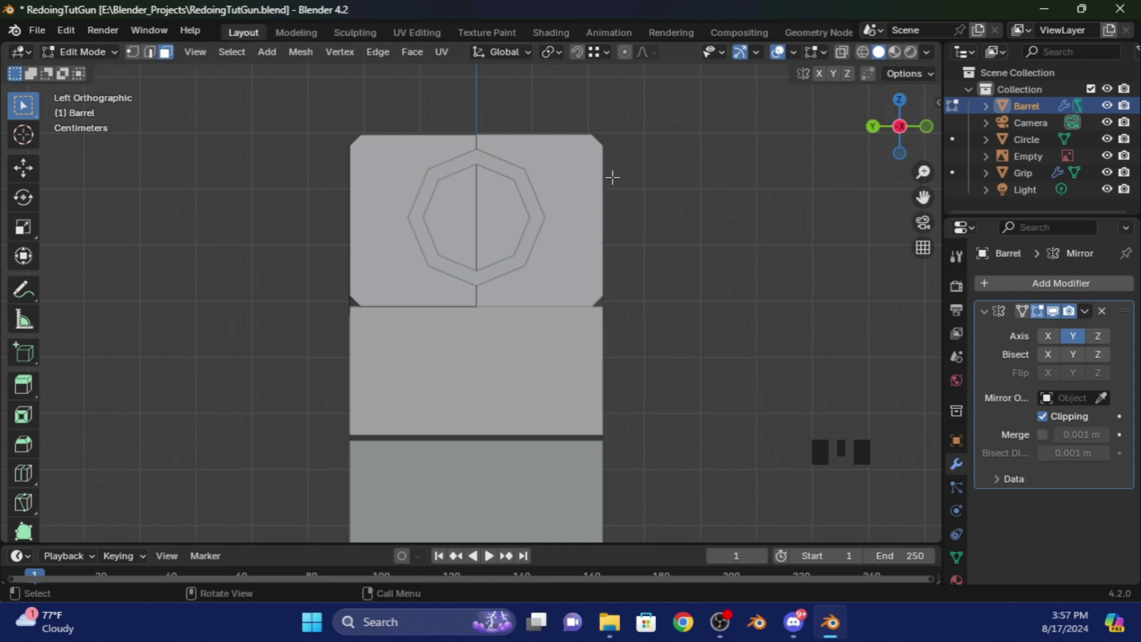
pyautogui.click(455, 231)
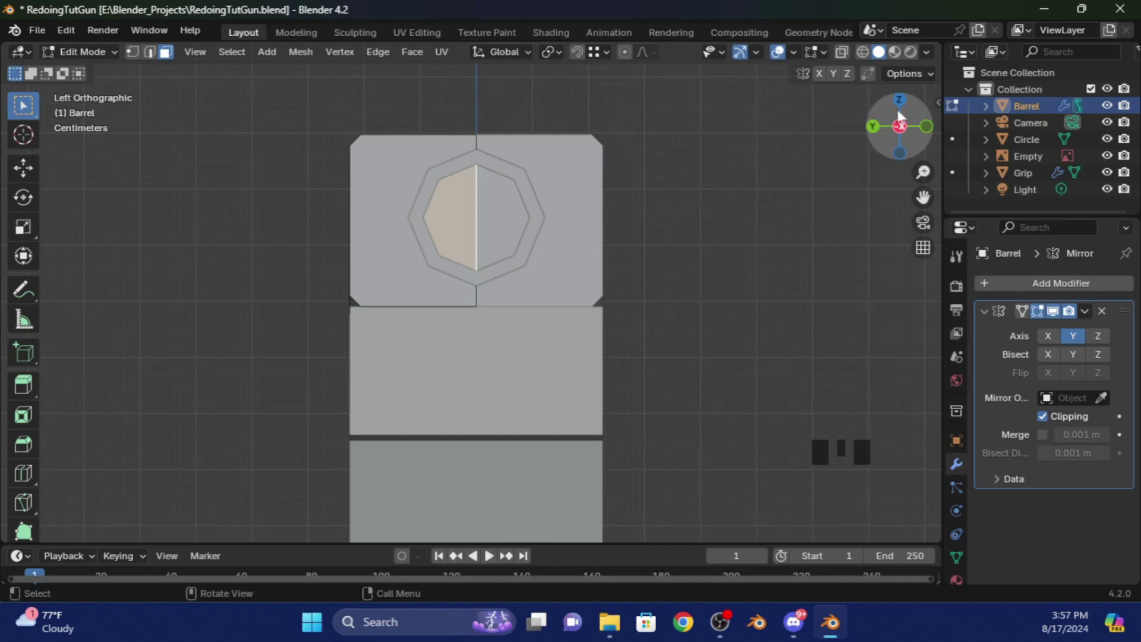
# - In see-through back view, extrude the half-octagon face into the barrel
pyautogui.click(878, 132)
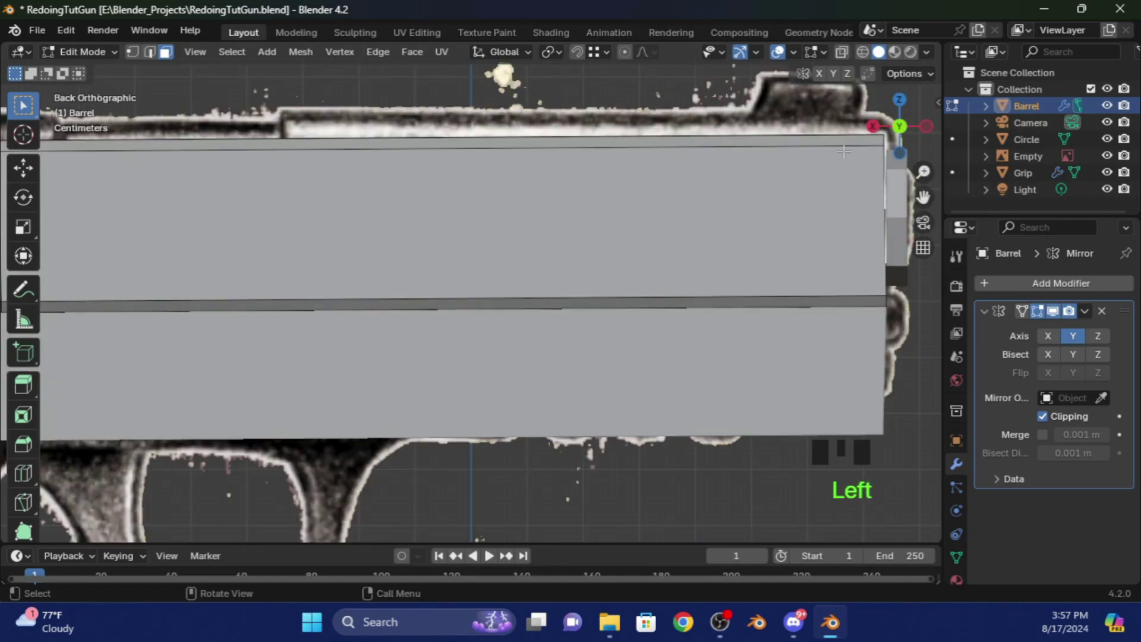
pyautogui.click(863, 54)
pyautogui.scroll(-1, 853, 211)
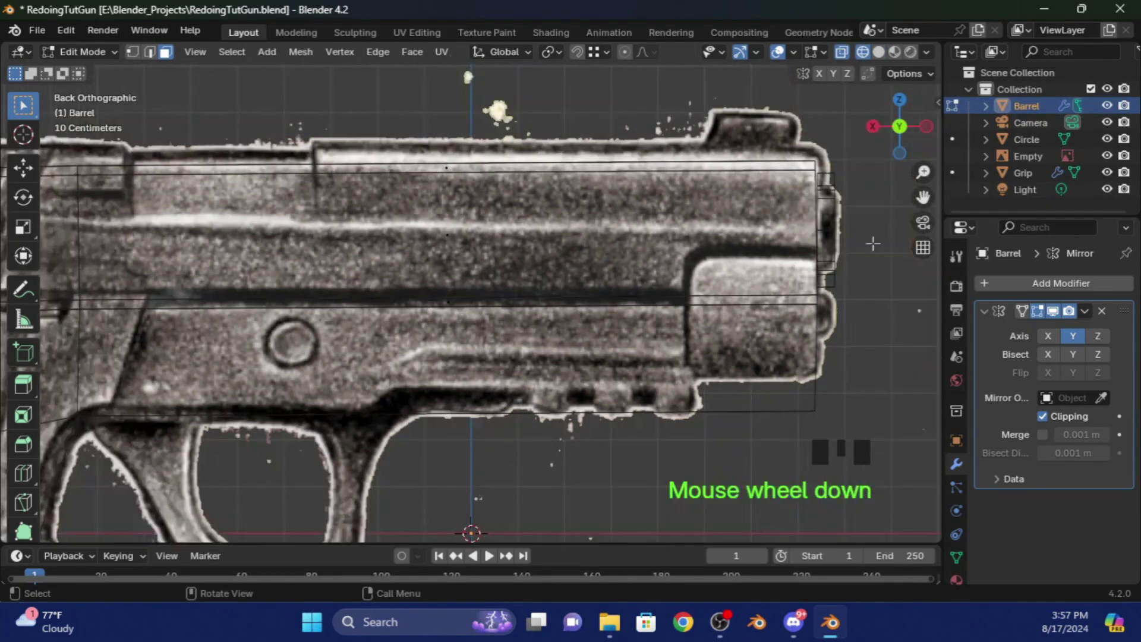
pyautogui.press('e')
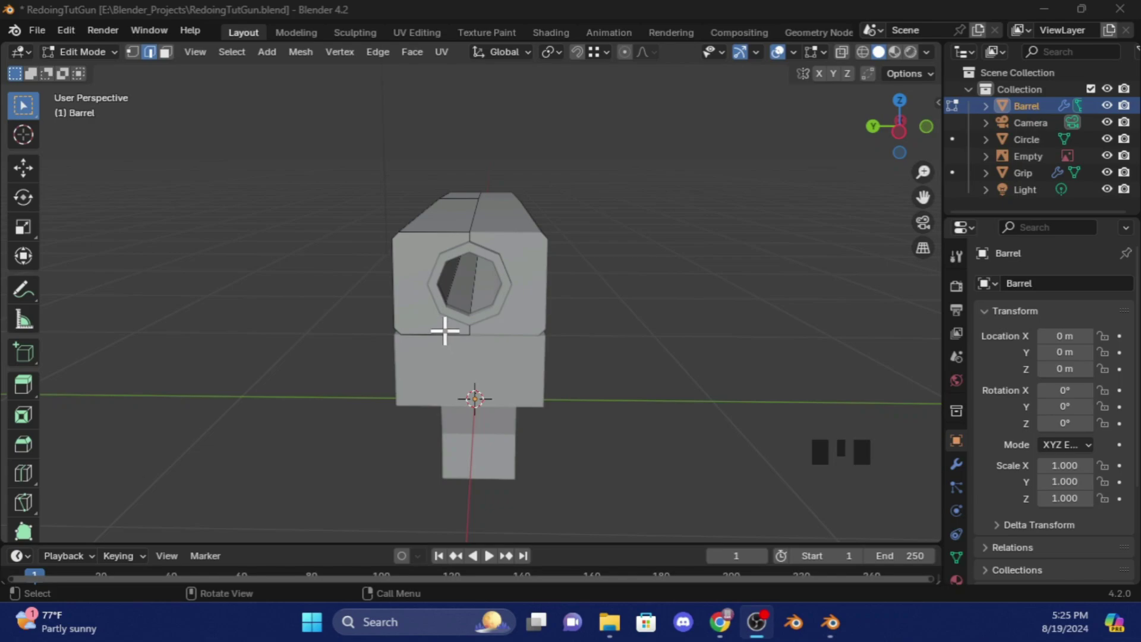
# - Bevel two edges on the barrel's front and orbit to look down the muzzle
pyautogui.keyDown('shift'); pyautogui.click(442, 311); pyautogui.keyUp('shift')
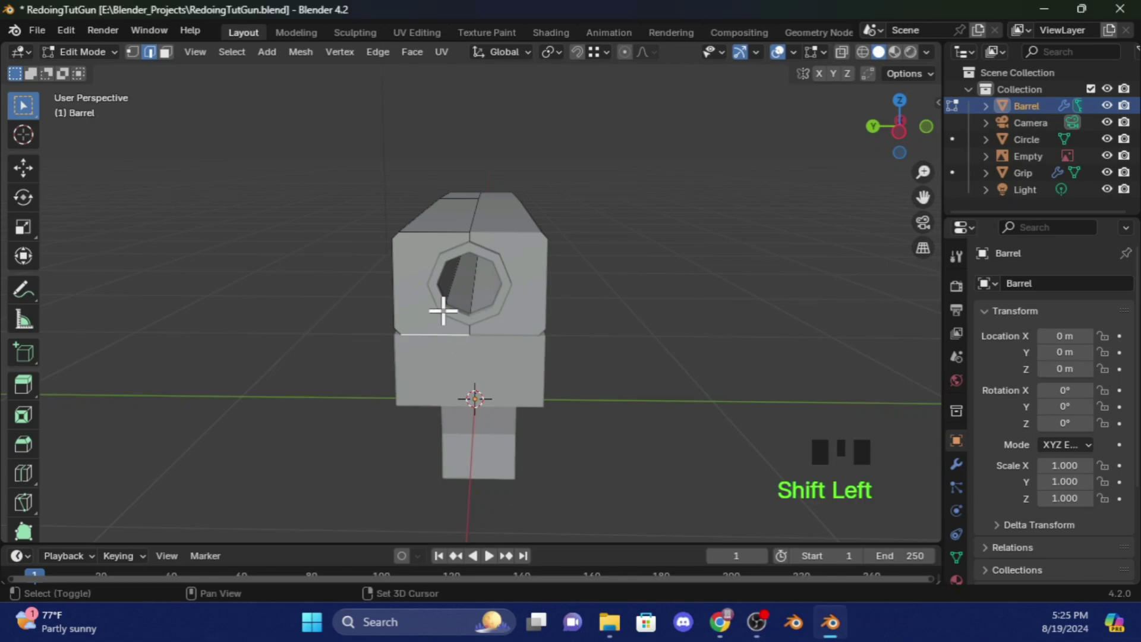
pyautogui.keyDown('shift'); pyautogui.click(448, 231); pyautogui.keyUp('shift')
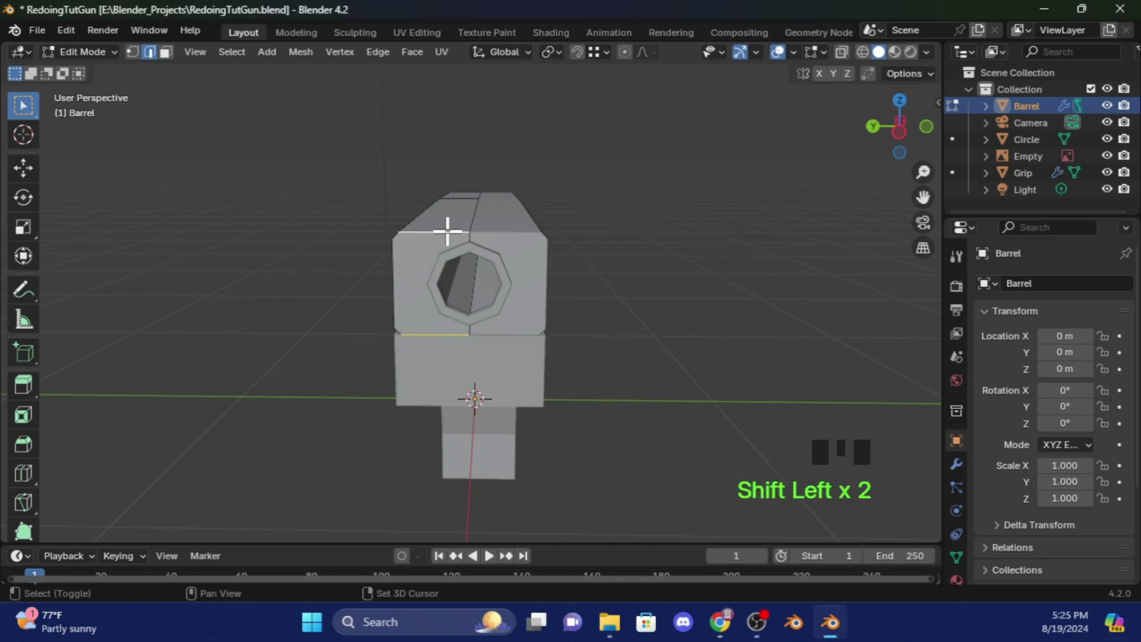
pyautogui.hotkey('ctrl', 'b')
pyautogui.click(512, 308)
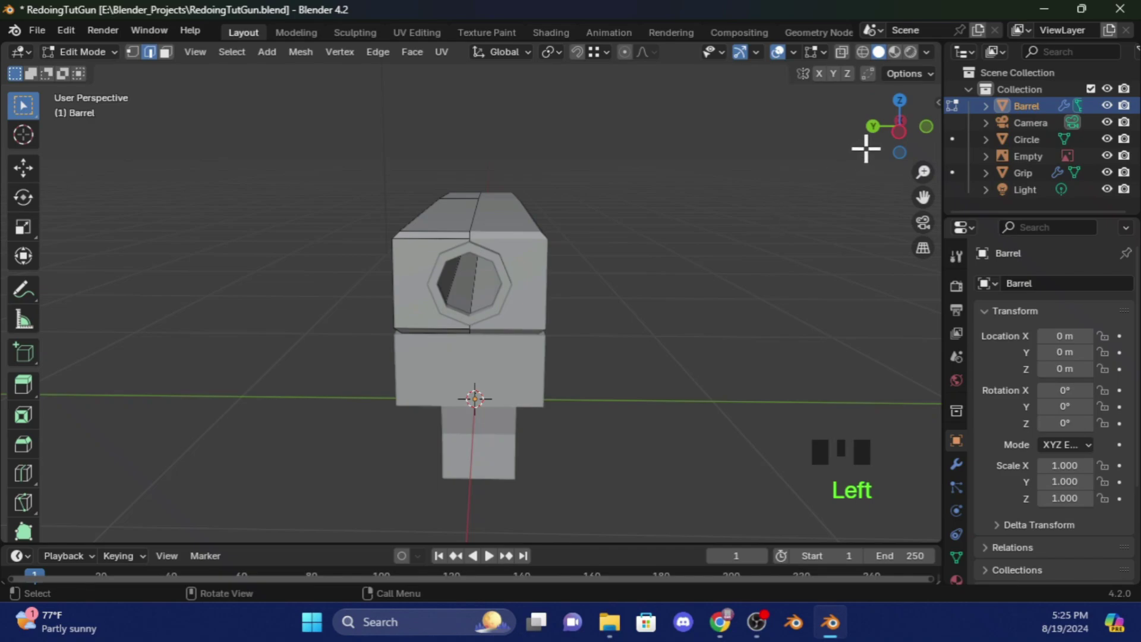
pyautogui.moveTo(879, 137); pyautogui.dragTo(507, 267)
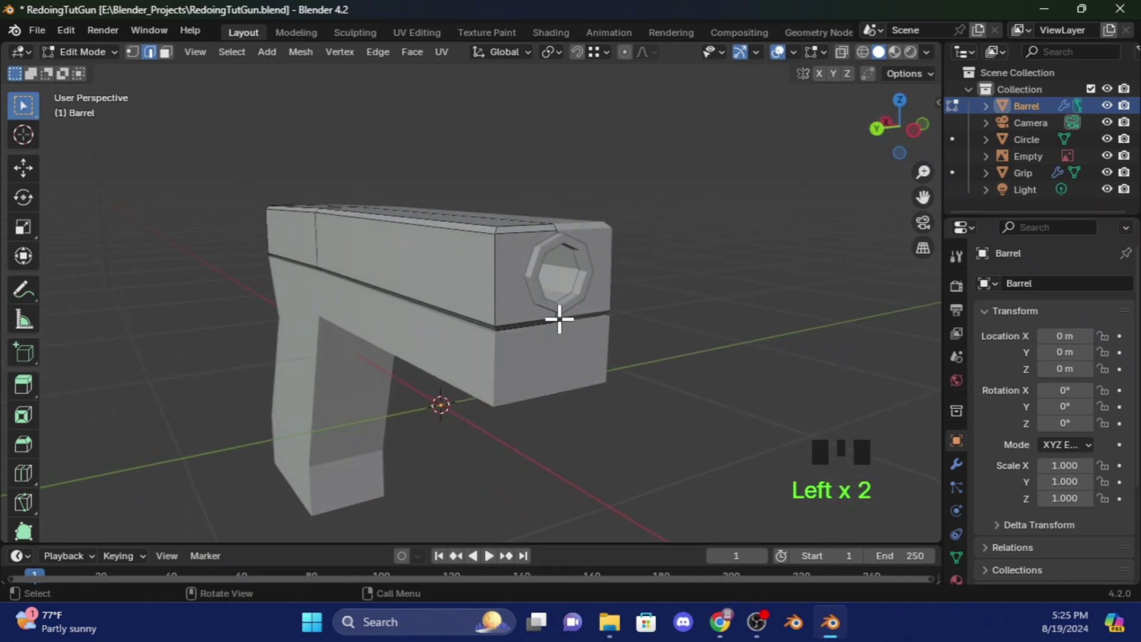
pyautogui.moveTo(917, 153); pyautogui.dragTo(113, 65)
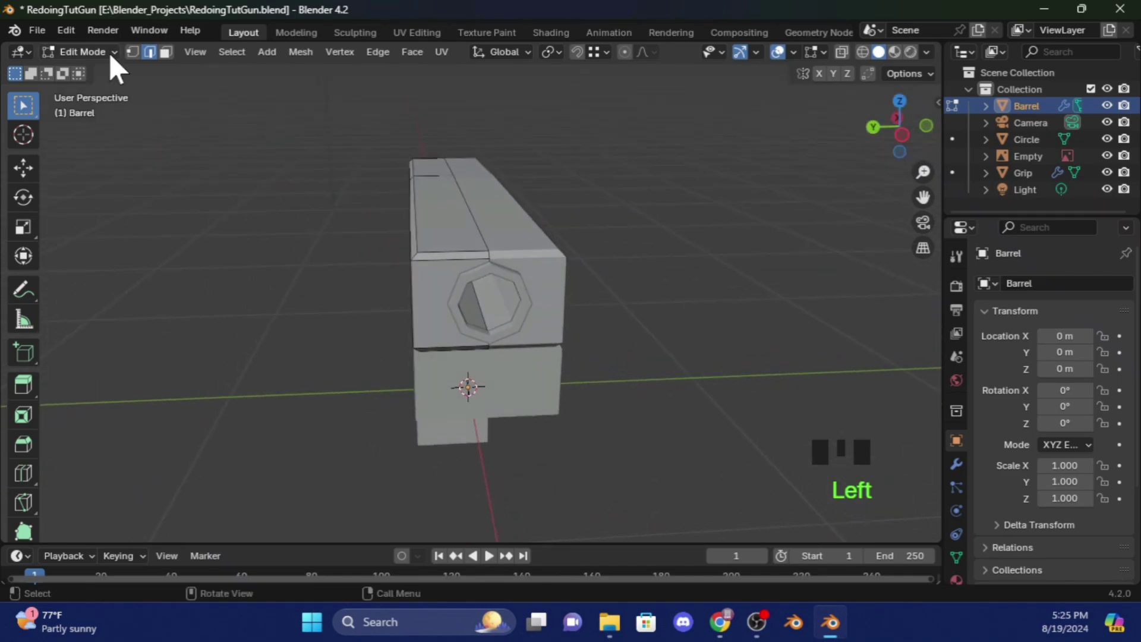
# - Add a 9-vertex mesh circle in Object Mode and rotate it 90° about Y with 'ry90'
pyautogui.click(102, 52)
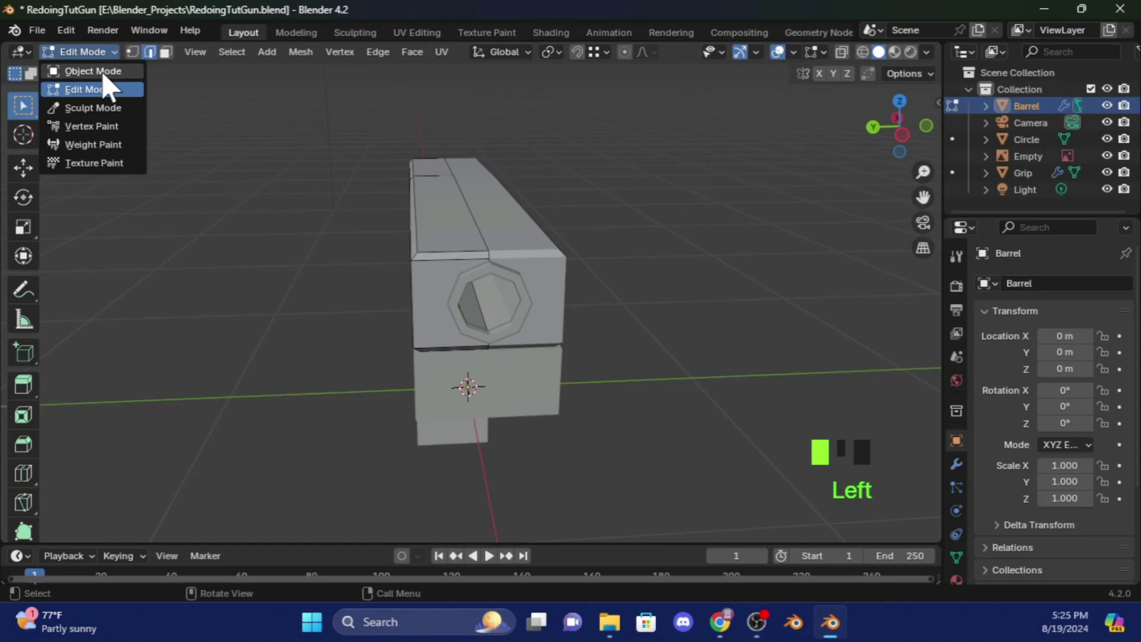
pyautogui.click(104, 73)
pyautogui.click(242, 71)
pyautogui.click(223, 52)
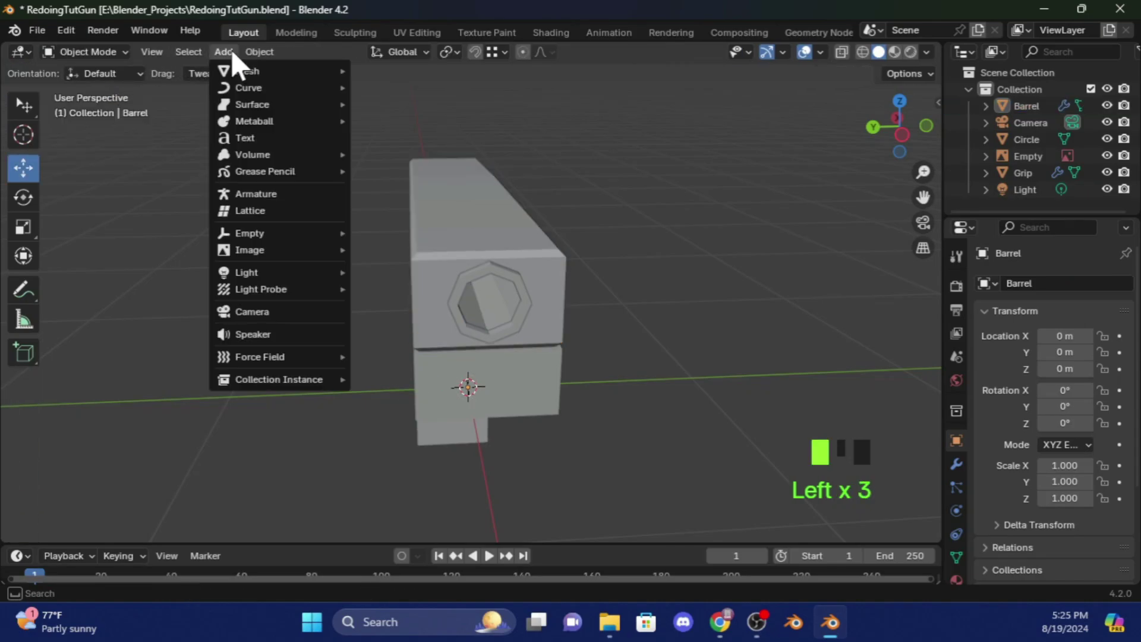
pyautogui.moveTo(279, 71)
pyautogui.click(405, 106)
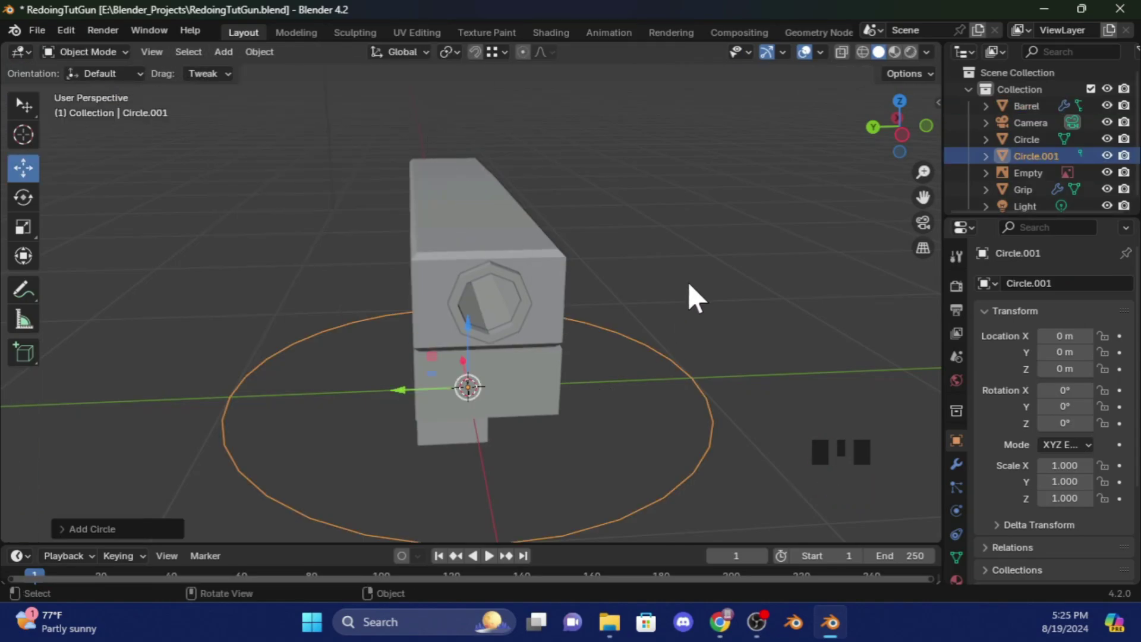
pyautogui.click(111, 529)
pyautogui.moveTo(224, 348)
pyautogui.mouseDown()
pyautogui.moveTo(311, 361)
pyautogui.moveTo(208, 347)
pyautogui.mouseUp()
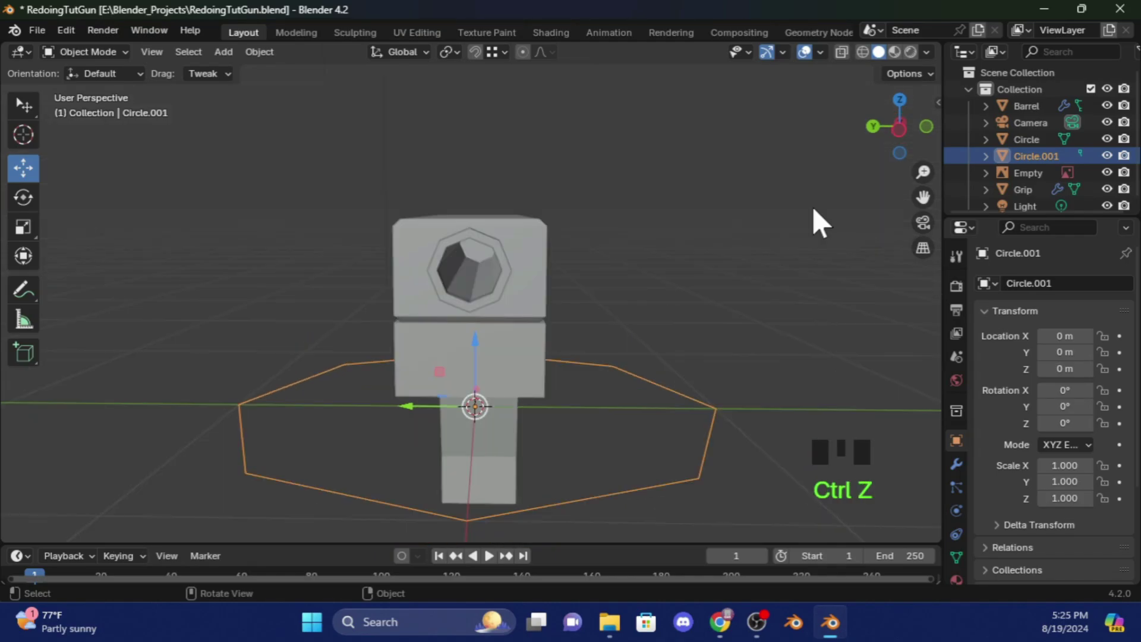
pyautogui.write('ry')
pyautogui.write('90')
pyautogui.press('Return')
pyautogui.moveTo(889, 127); pyautogui.dragTo(899, 111)
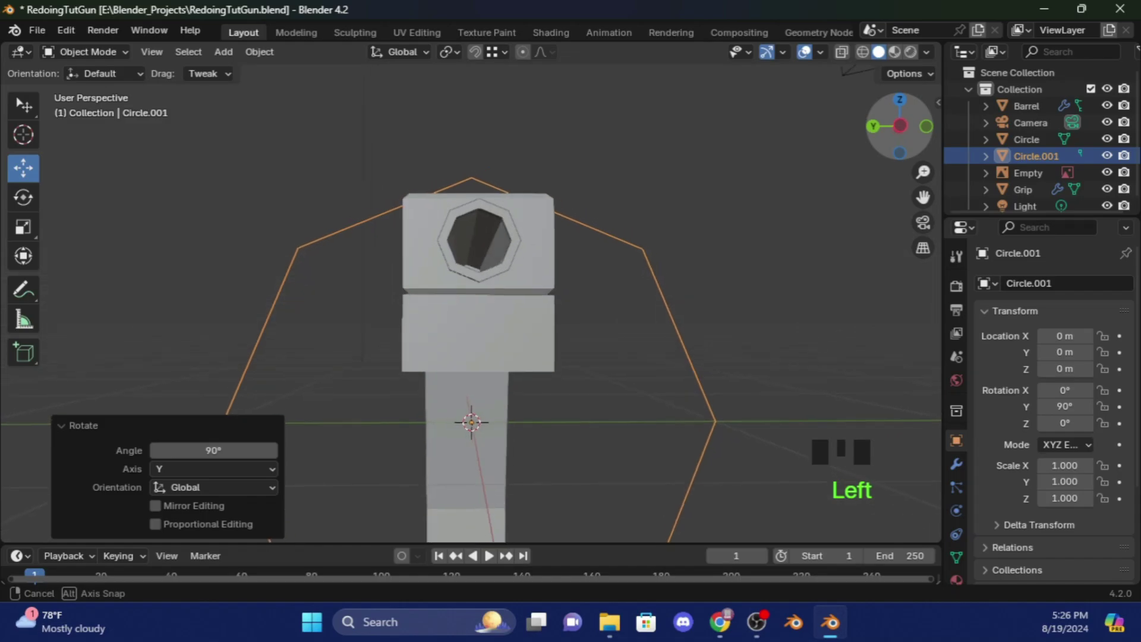
# - In left view, scale the circle to about 0.050 and move it vertically onto the slide front
pyautogui.click(903, 127)
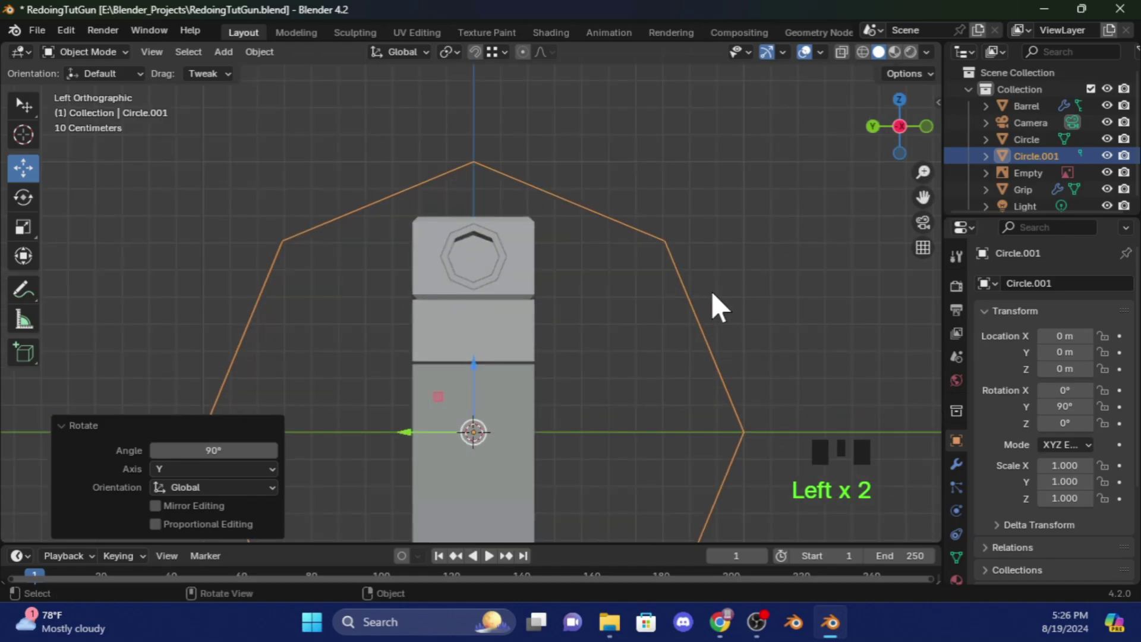
pyautogui.press('s')
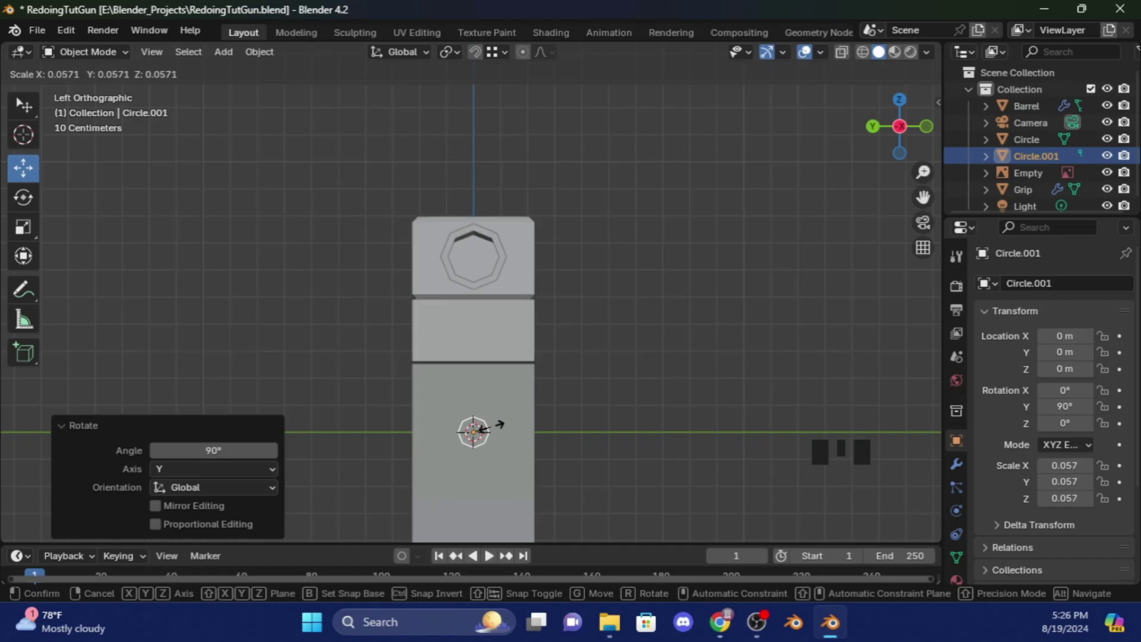
pyautogui.click(486, 430)
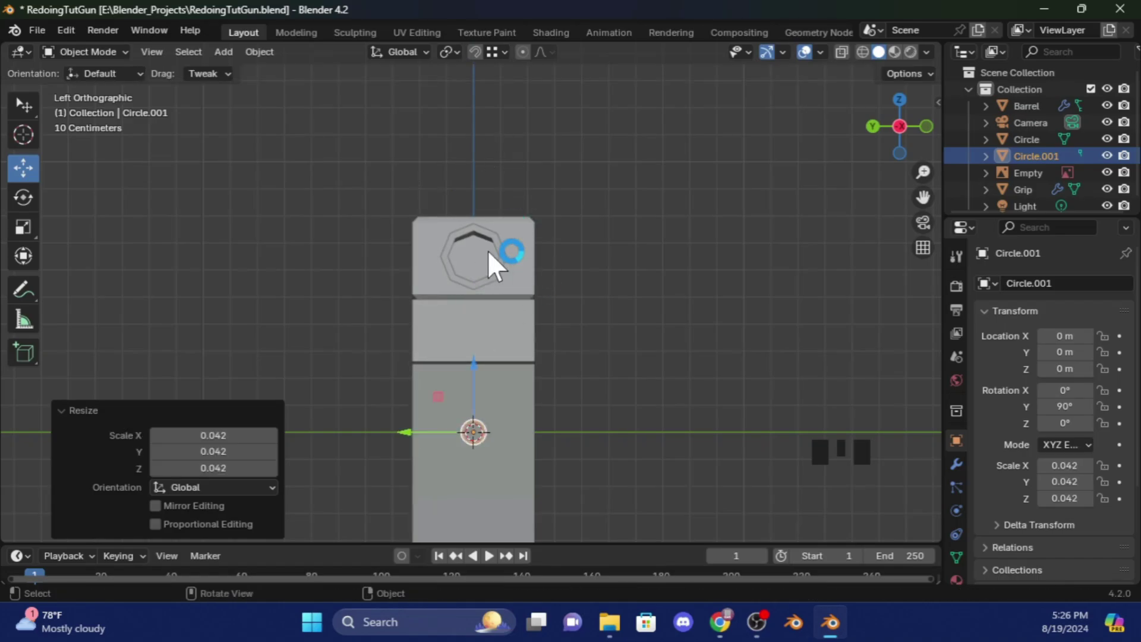
pyautogui.press('g')
pyautogui.press('z')
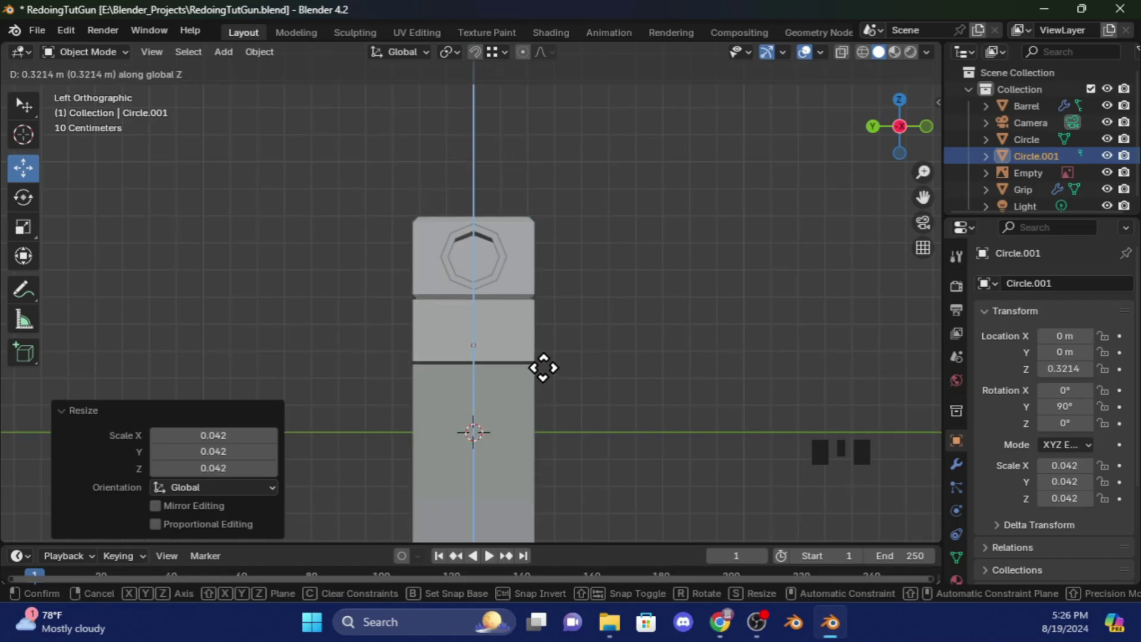
pyautogui.click(542, 355)
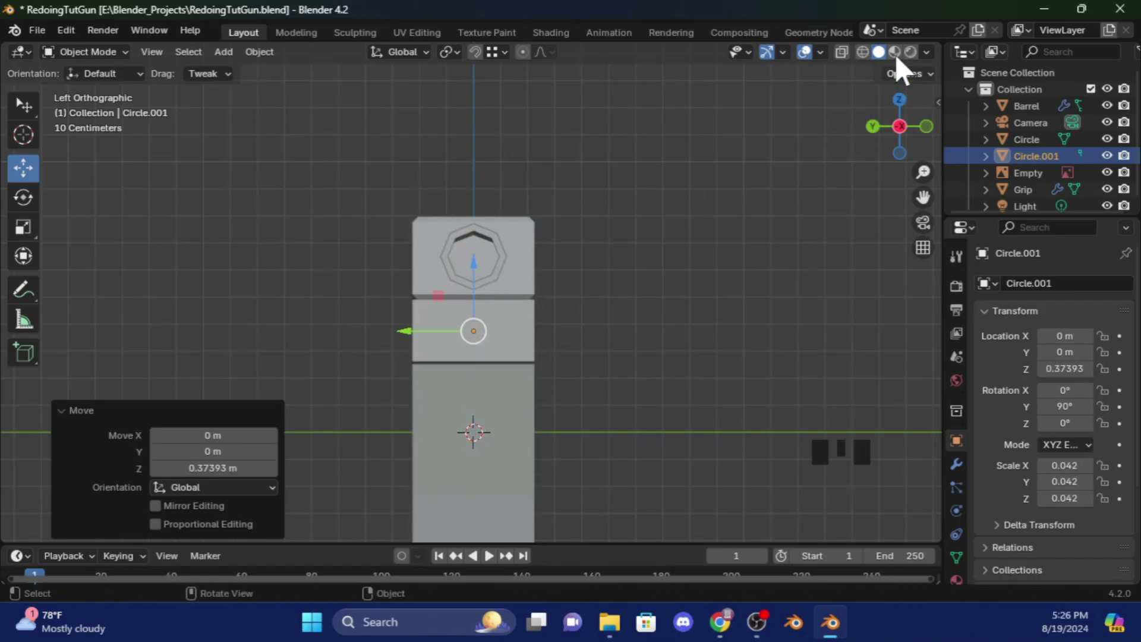
pyautogui.click(862, 52)
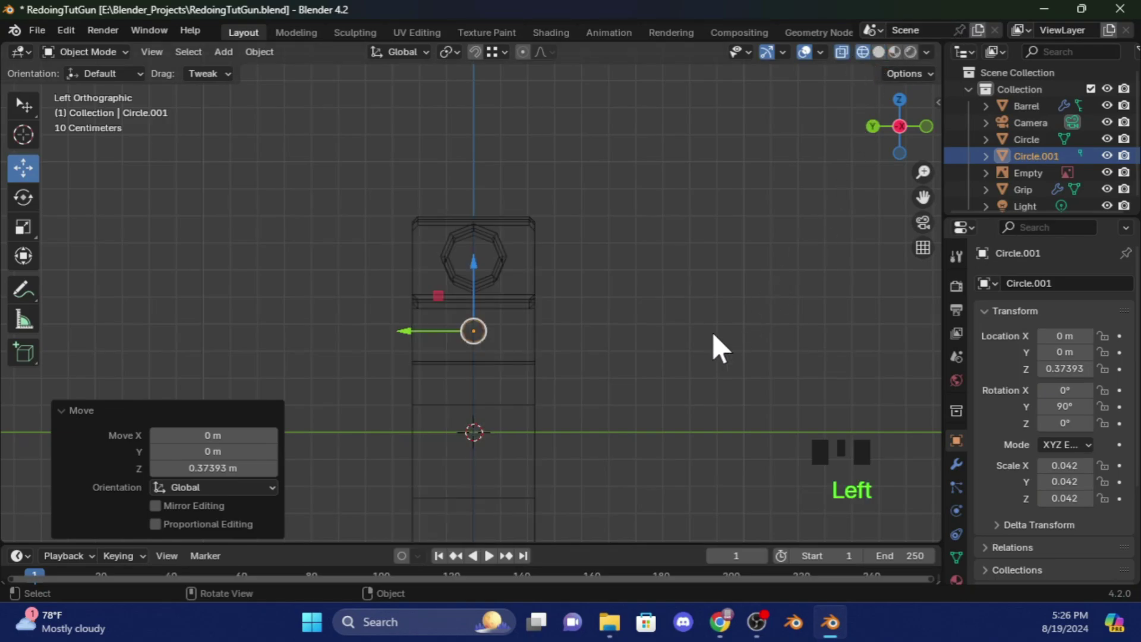
pyautogui.press('s')
pyautogui.click(624, 326)
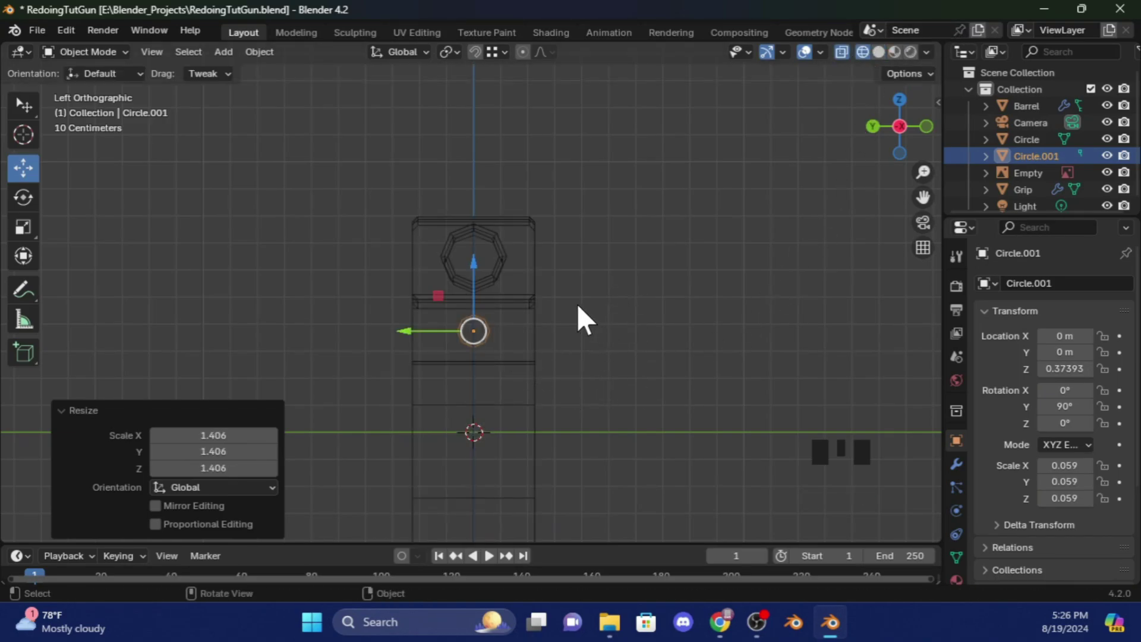
pyautogui.press('s')
pyautogui.click(624, 369)
pyautogui.press('g')
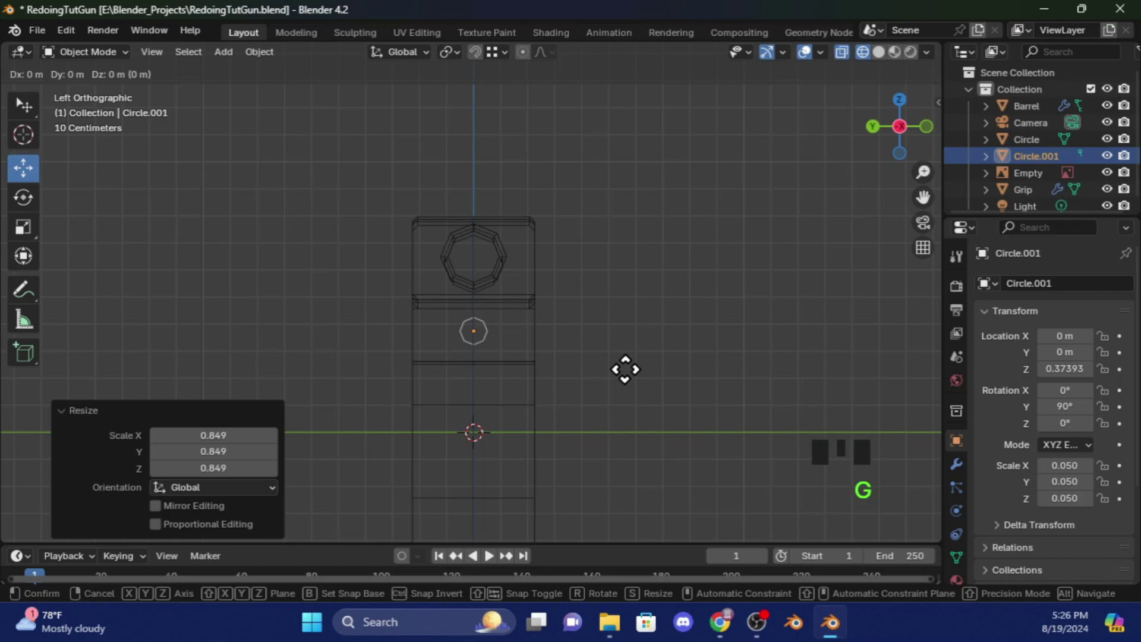
pyautogui.press('z')
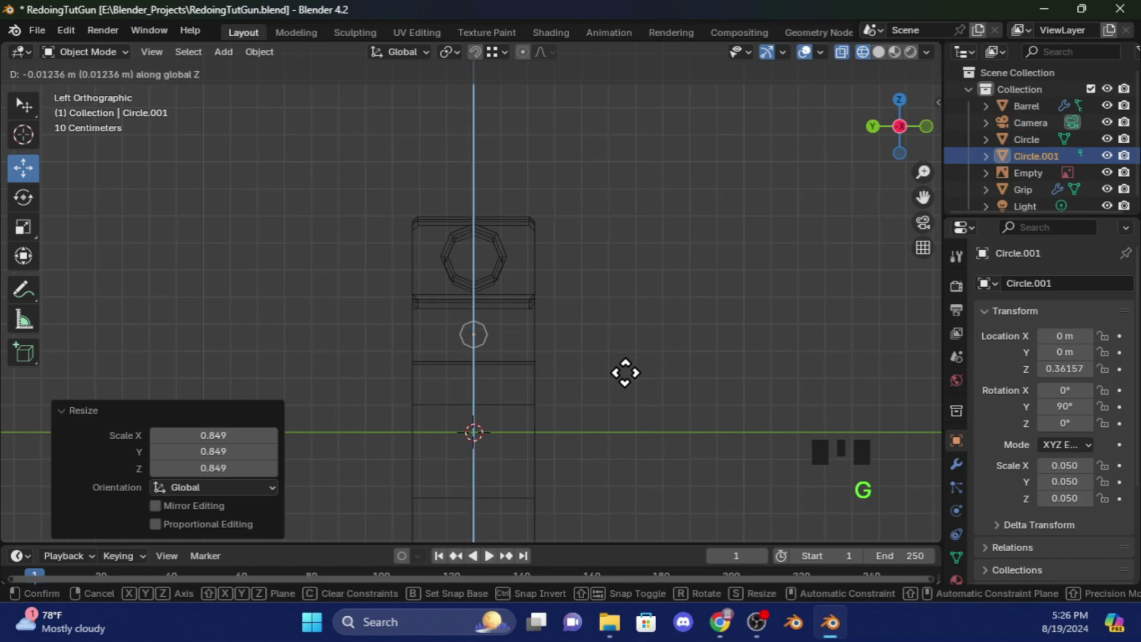
pyautogui.click(624, 372)
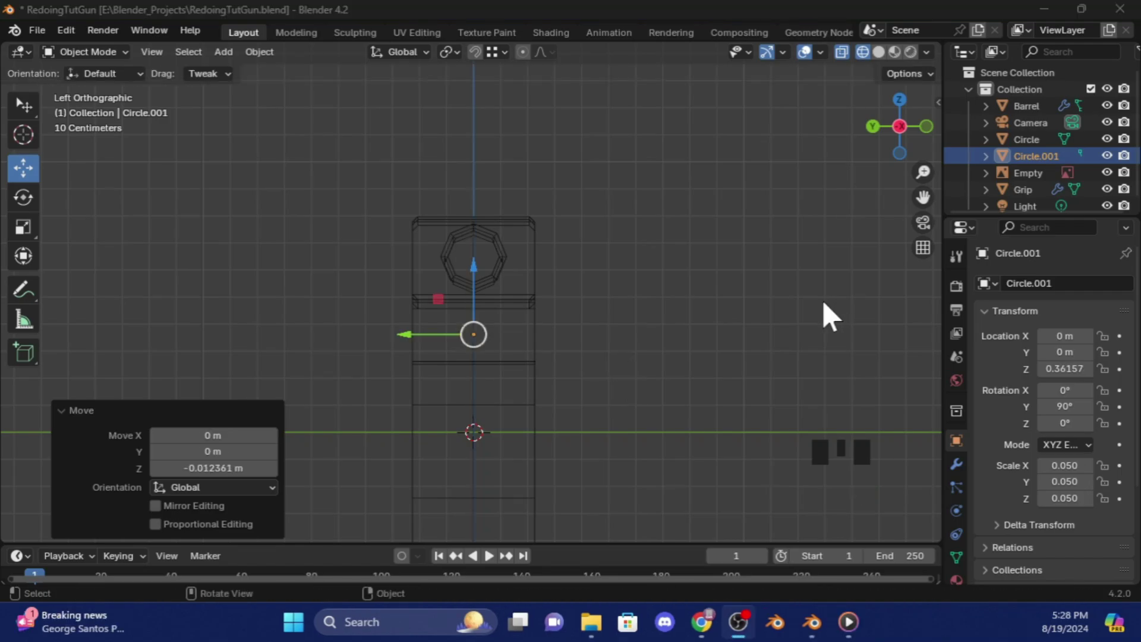
# - In back view, turn off snapping and position the circle below the muzzle hole, then select the Grip
pyautogui.click(860, 126)
pyautogui.click(869, 126)
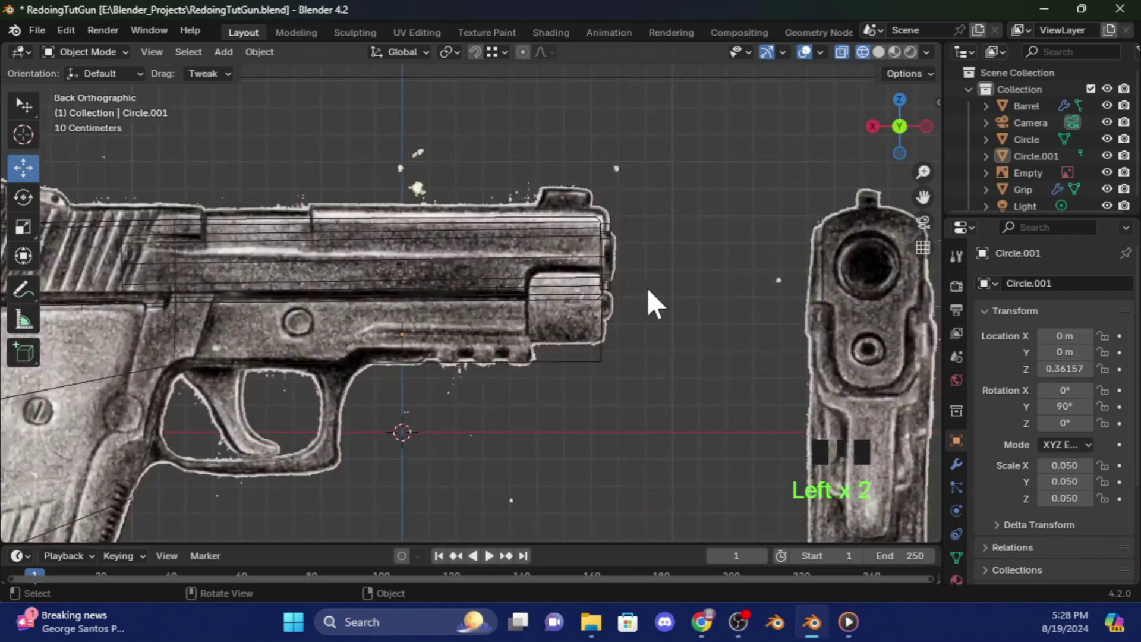
pyautogui.click(393, 341)
pyautogui.click(398, 342)
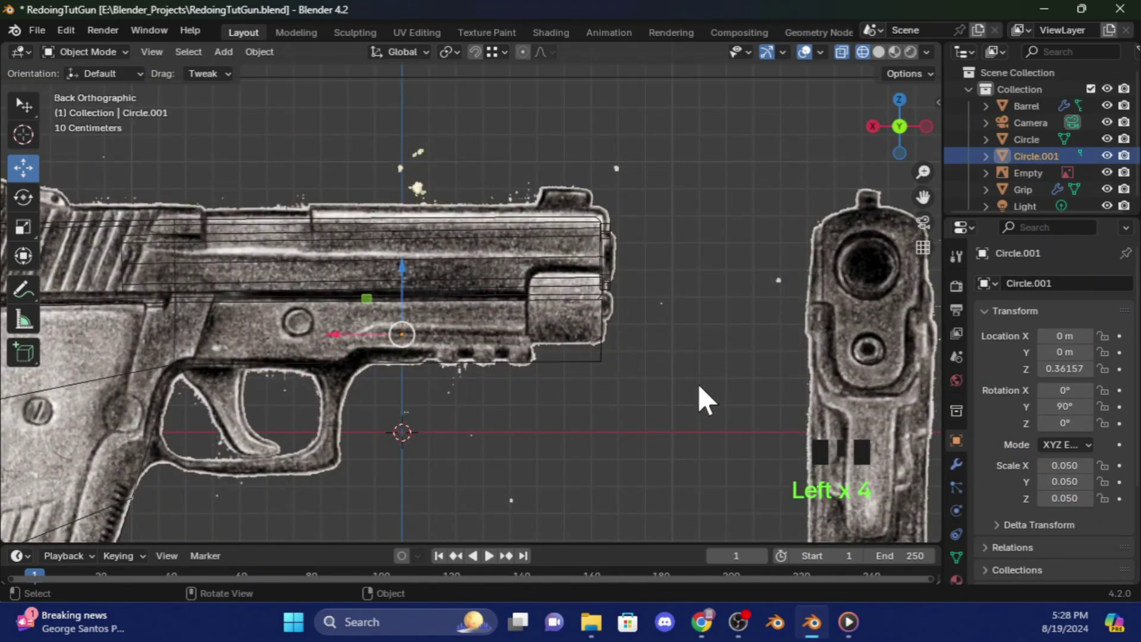
pyautogui.press('g')
pyautogui.press('x')
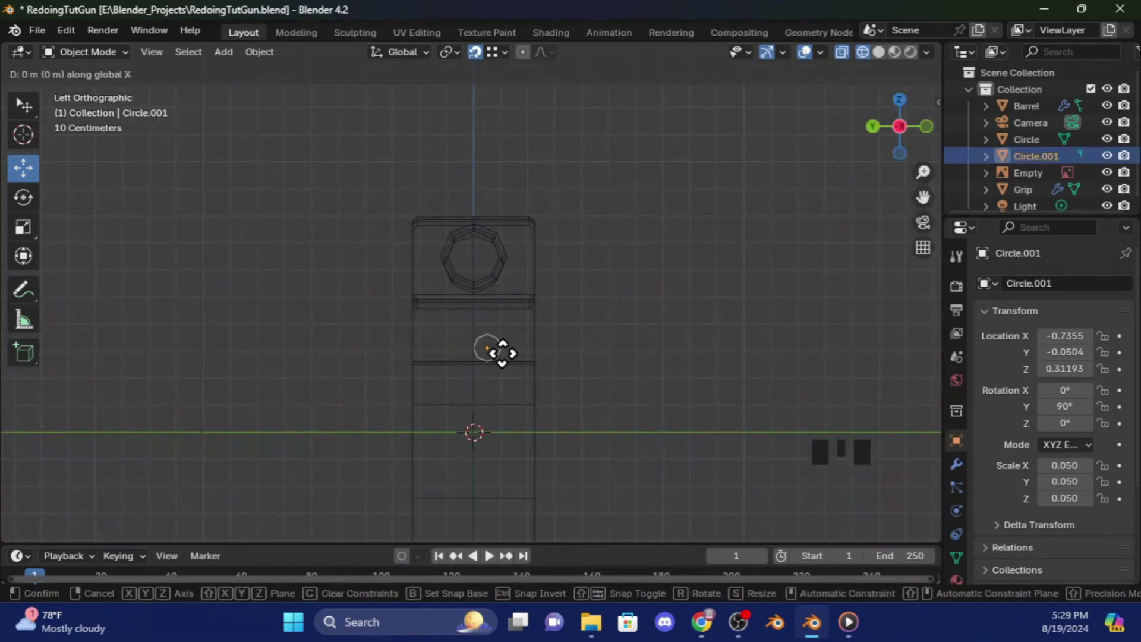
pyautogui.hotkey('shift', 'Tab')
pyautogui.press('y')
pyautogui.click(505, 351)
pyautogui.press('g')
pyautogui.press('z')
pyautogui.click(524, 337)
pyautogui.press('g')
pyautogui.press('y')
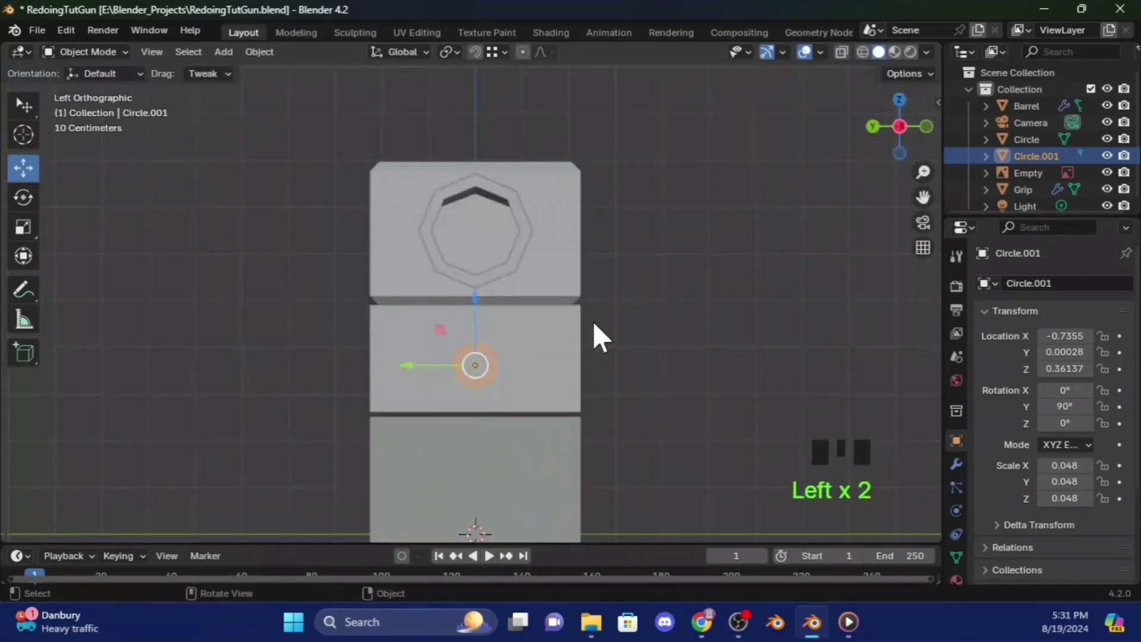
pyautogui.click(593, 333)
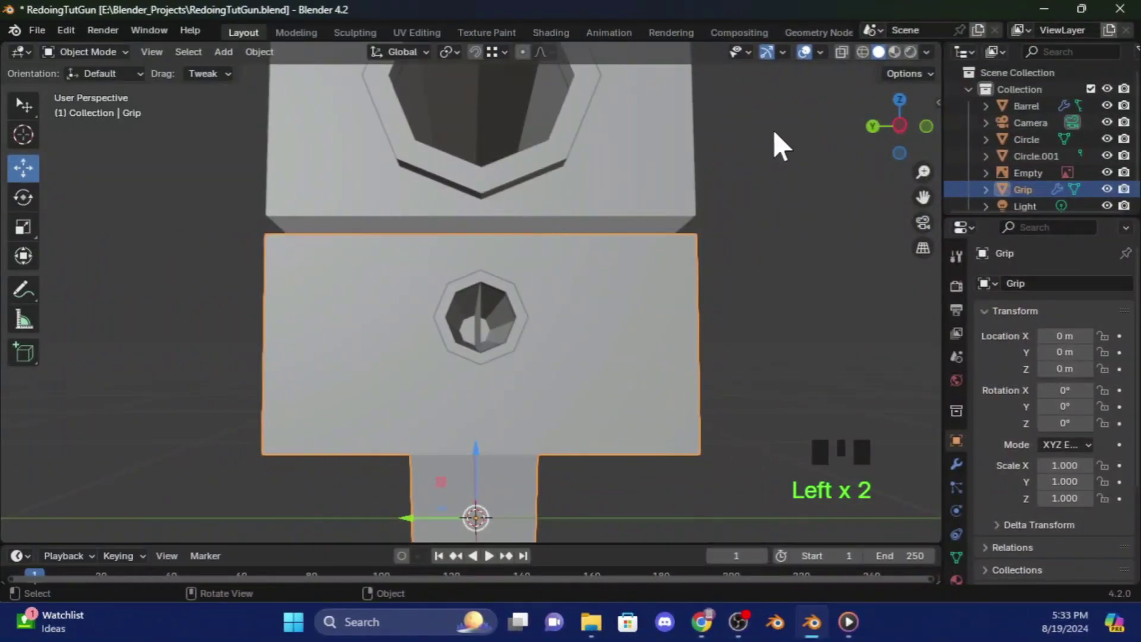
pyautogui.moveTo(891, 123); pyautogui.dragTo(623, 300)
# - In the Grip's Edit Mode, delete the face filling the small hole on the slide front
pyautogui.moveTo(880, 153); pyautogui.dragTo(485, 285)
pyautogui.moveTo(879, 146); pyautogui.dragTo(508, 351)
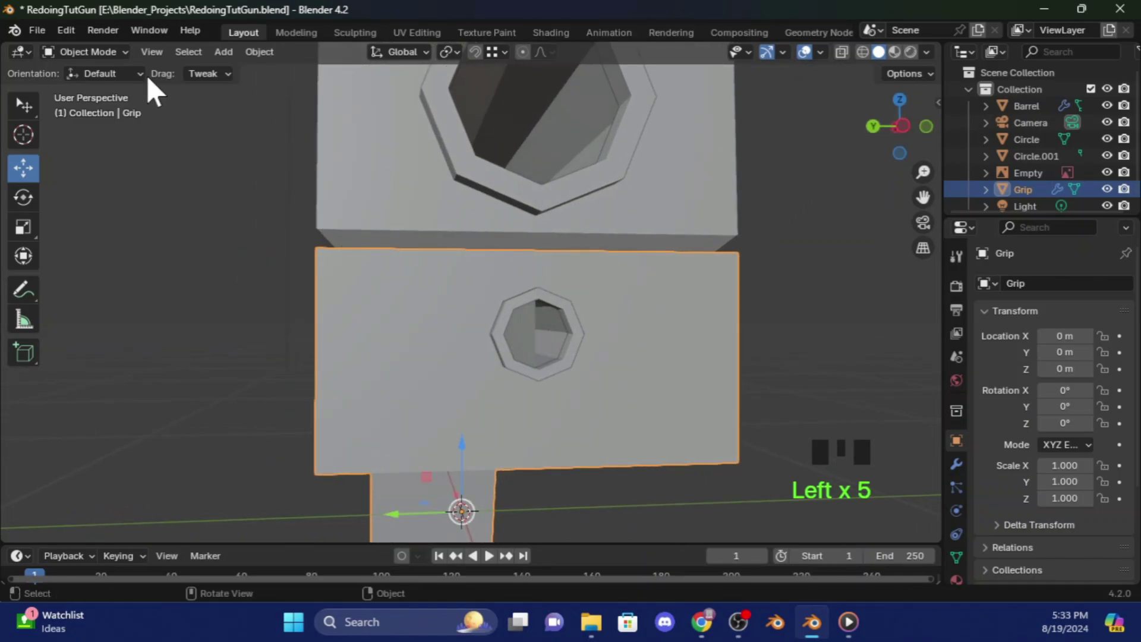
pyautogui.moveTo(104, 54); pyautogui.dragTo(110, 93)
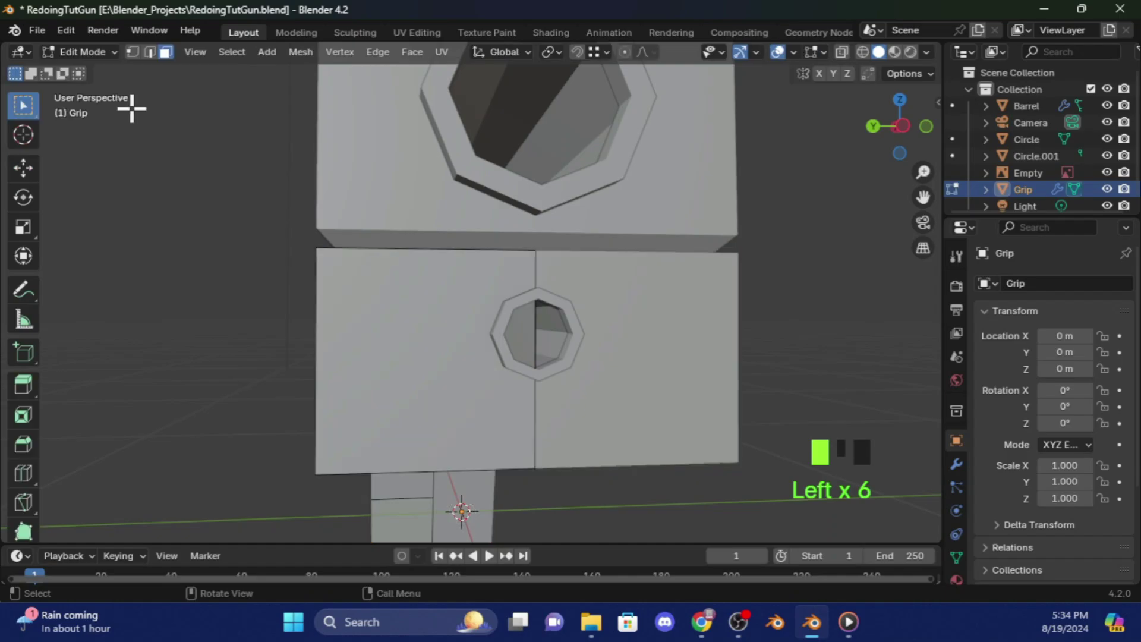
pyautogui.click(555, 341)
pyautogui.rightClick(530, 340)
pyautogui.rightClick(491, 342)
pyautogui.click(490, 339)
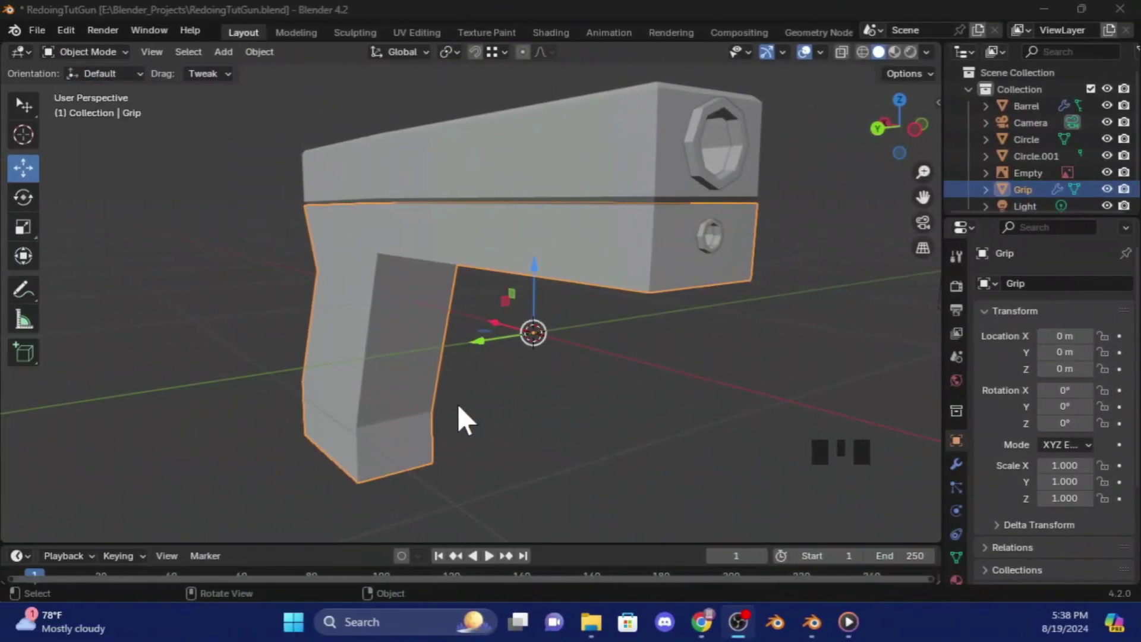
# - In Edit Mode on the Grip, raise the body's lower edge 0.051087 m along Z
pyautogui.click(576, 244)
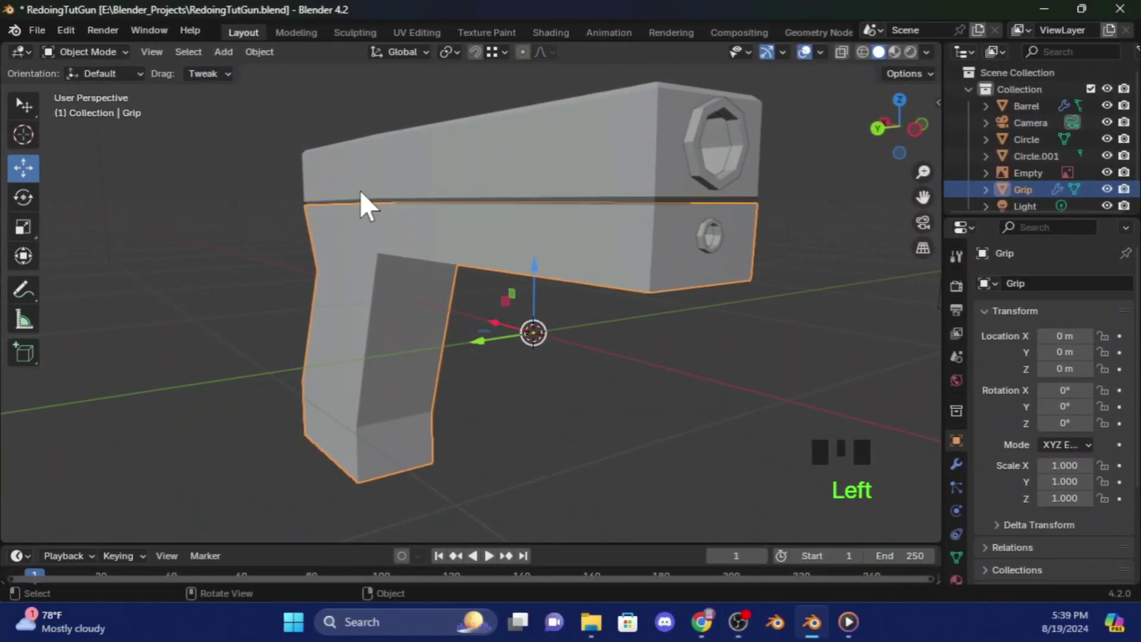
pyautogui.click(79, 55)
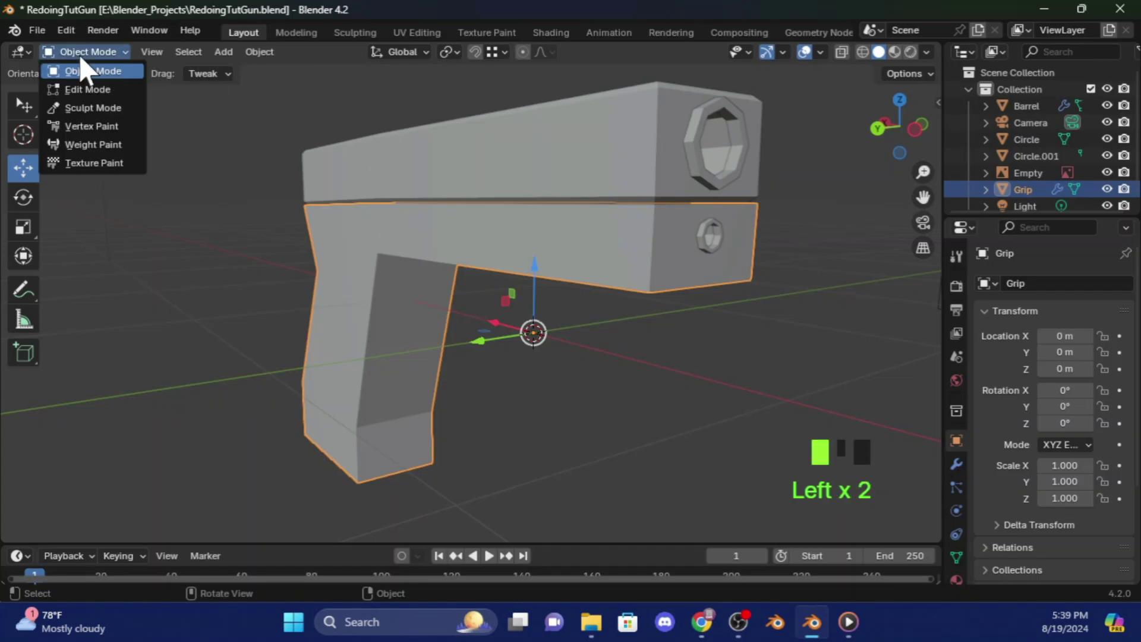
pyautogui.click(89, 90)
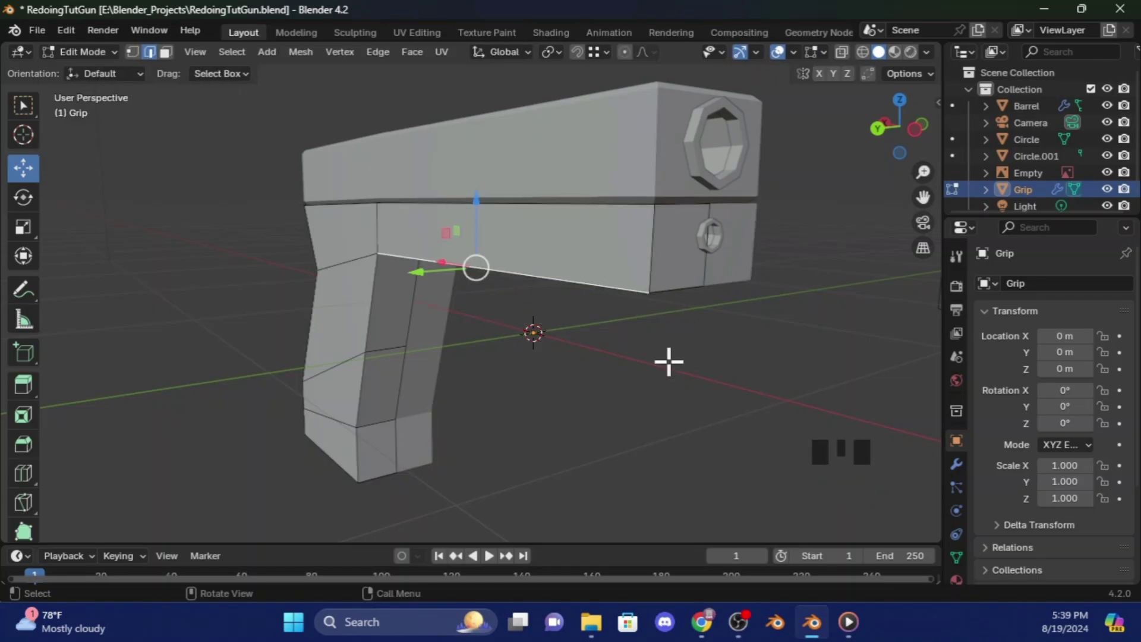
pyautogui.click(644, 357)
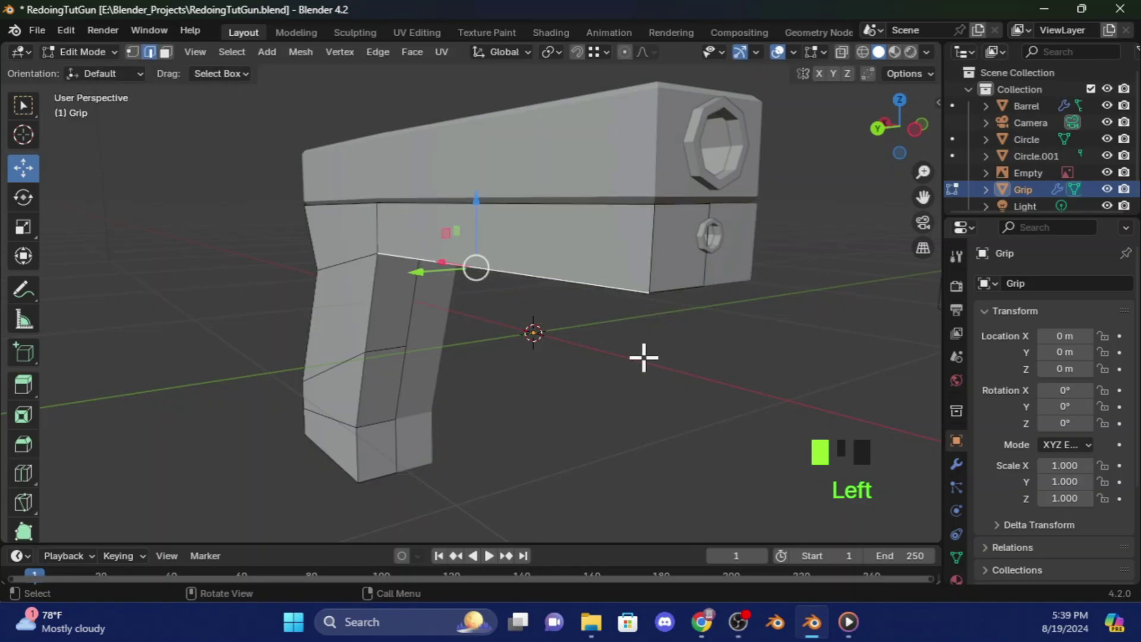
pyautogui.click(604, 288)
pyautogui.press('g')
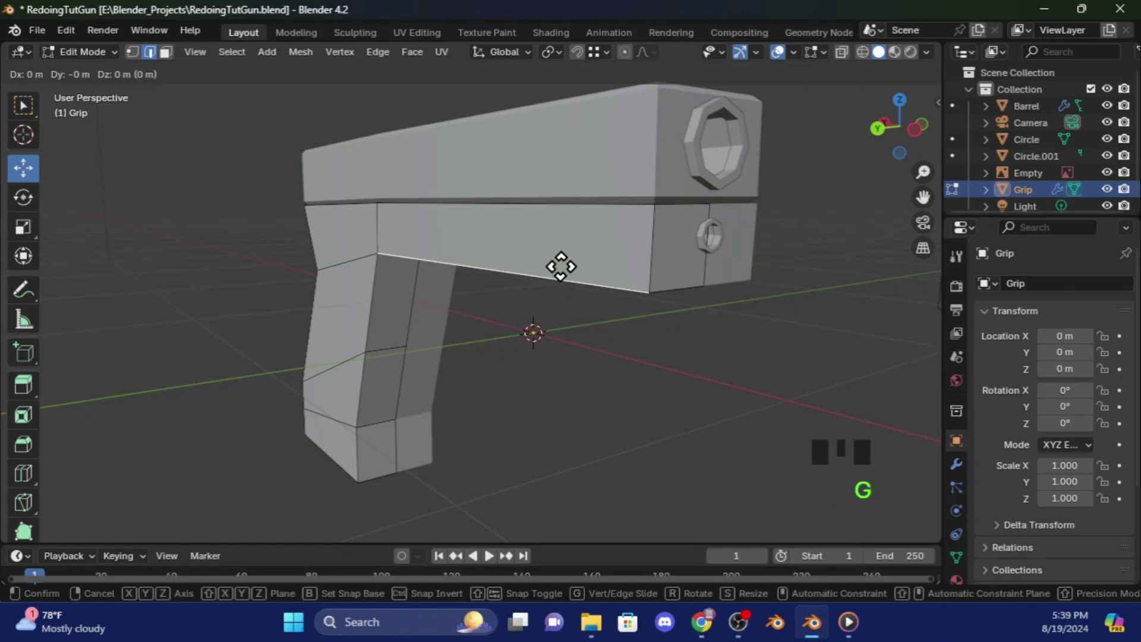
pyautogui.press('z')
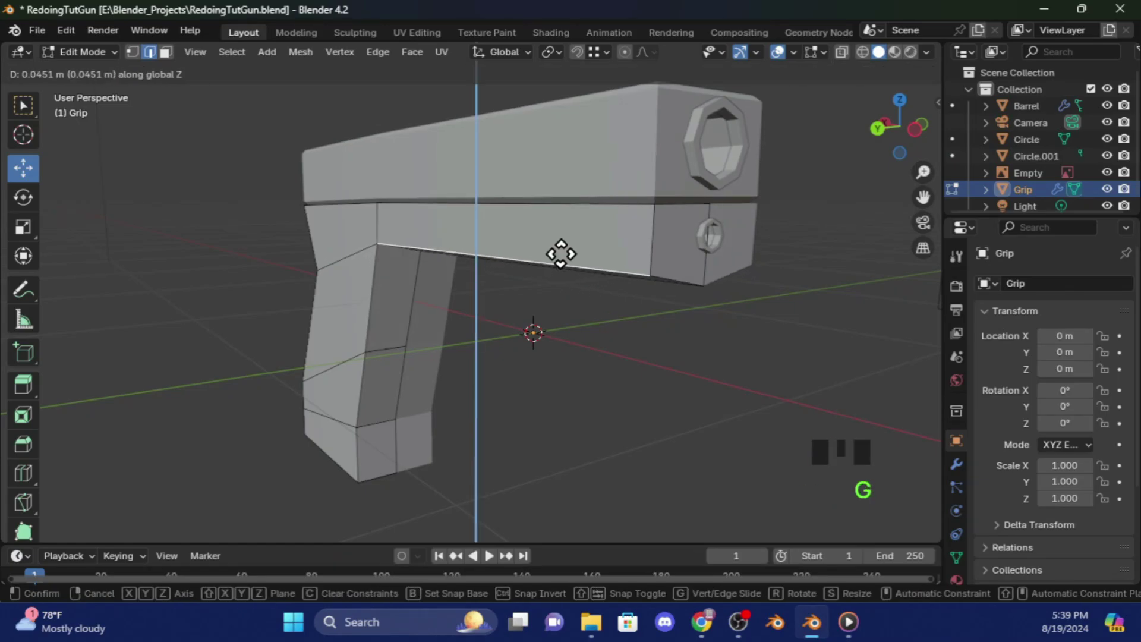
pyautogui.click(561, 251)
# - Bevel the grip's top, vertical corner and bottom edges into a small chamfer
pyautogui.moveTo(561, 252)
pyautogui.mouseDown(button='middle')
pyautogui.moveTo(535, 218)
pyautogui.moveTo(536, 197)
pyautogui.moveTo(553, 255)
pyautogui.moveTo(545, 261)
pyautogui.mouseUp(button='middle')
pyautogui.click(522, 232)
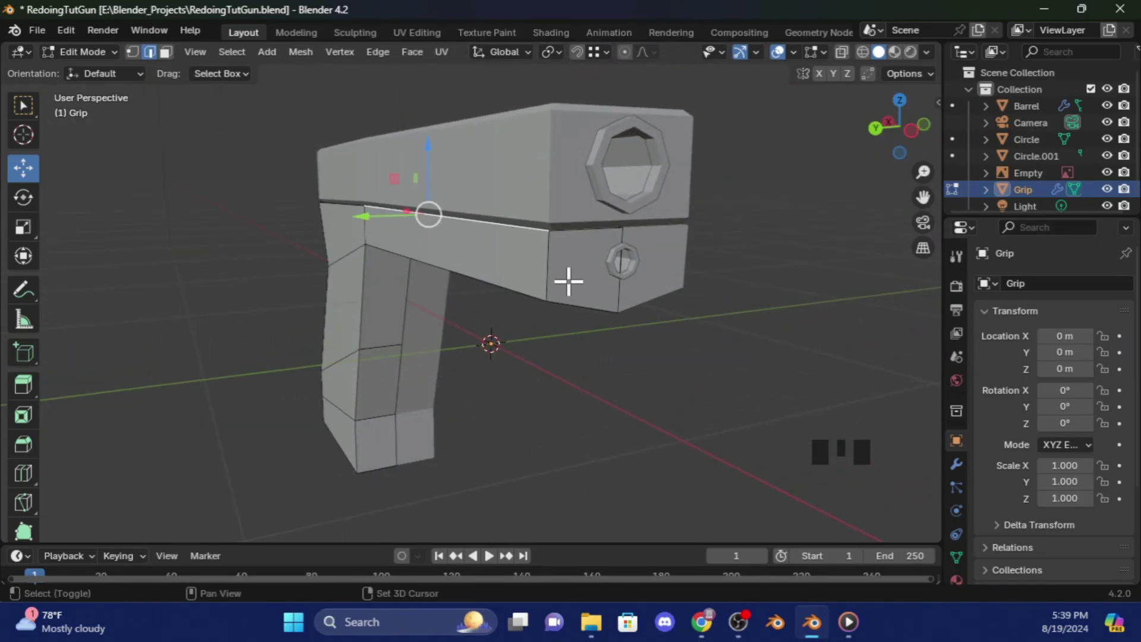
pyautogui.keyDown('shift'); pyautogui.click(549, 270); pyautogui.keyUp('shift')
pyautogui.keyDown('shift'); pyautogui.click(574, 304); pyautogui.keyUp('shift')
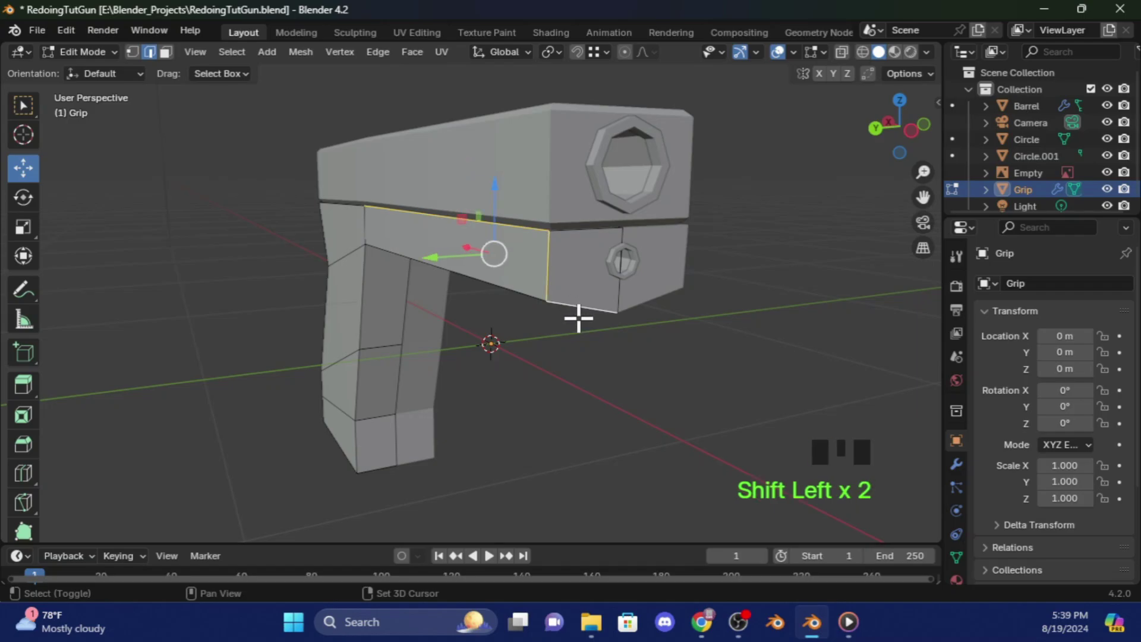
pyautogui.hotkey('ctrl', 'b')
pyautogui.click(614, 373)
pyautogui.moveTo(380, 235); pyautogui.dragTo(469, 238, button='middle')
pyautogui.click(476, 291)
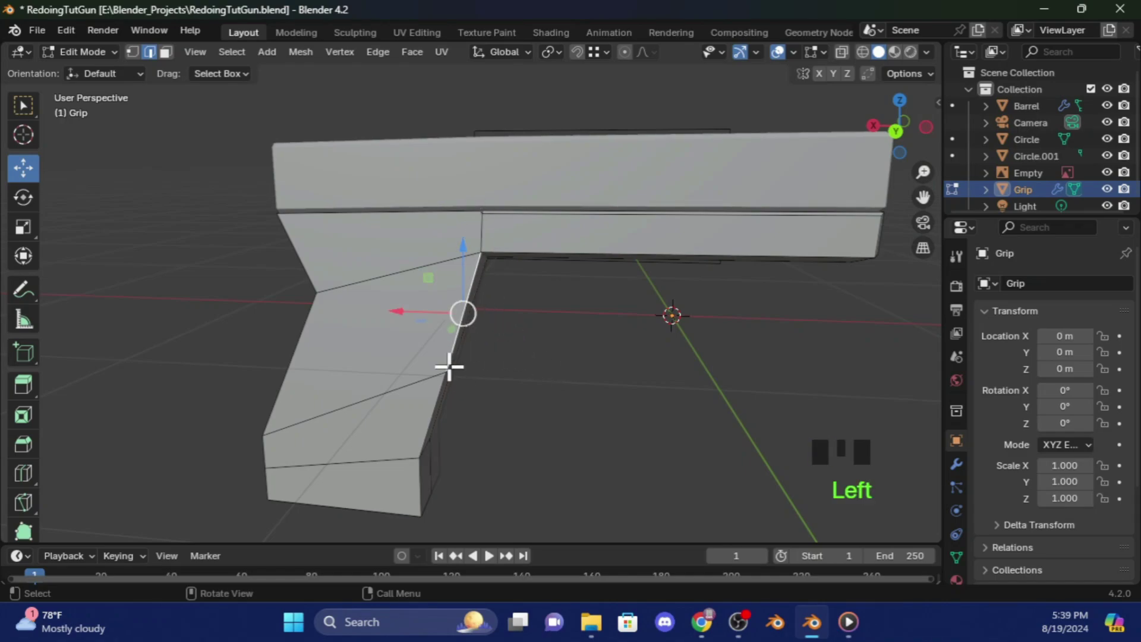
# - Shift the grip handle's front edges −0.1568 m along X to slant it
pyautogui.keyDown('shift'); pyautogui.click(439, 395); pyautogui.keyUp('shift')
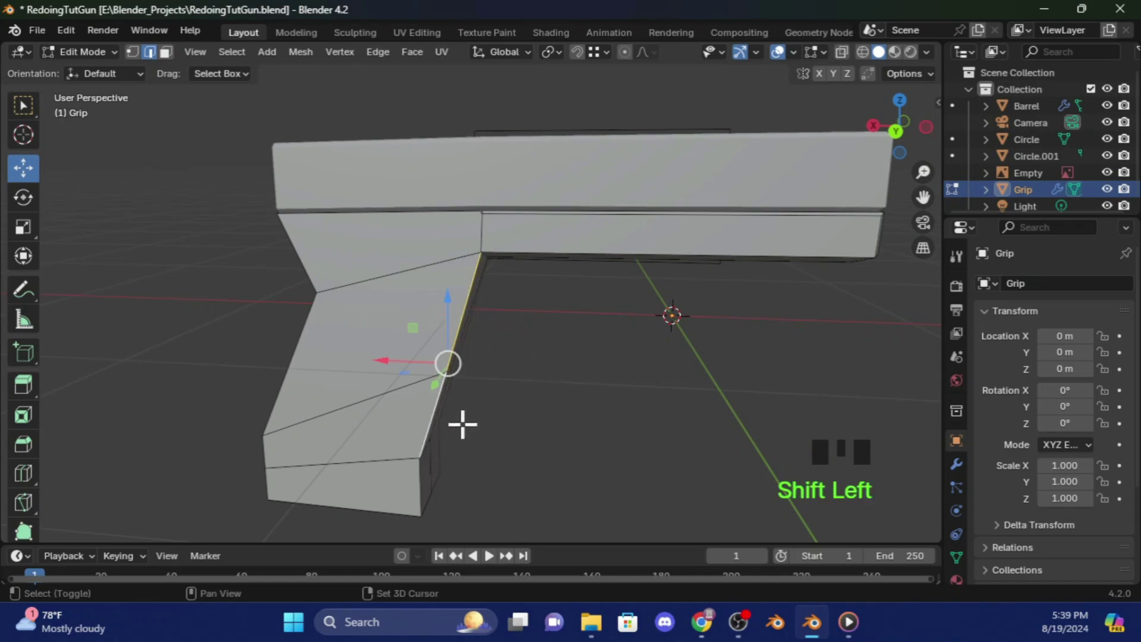
pyautogui.keyDown('shift'); pyautogui.click(420, 477); pyautogui.keyUp('shift')
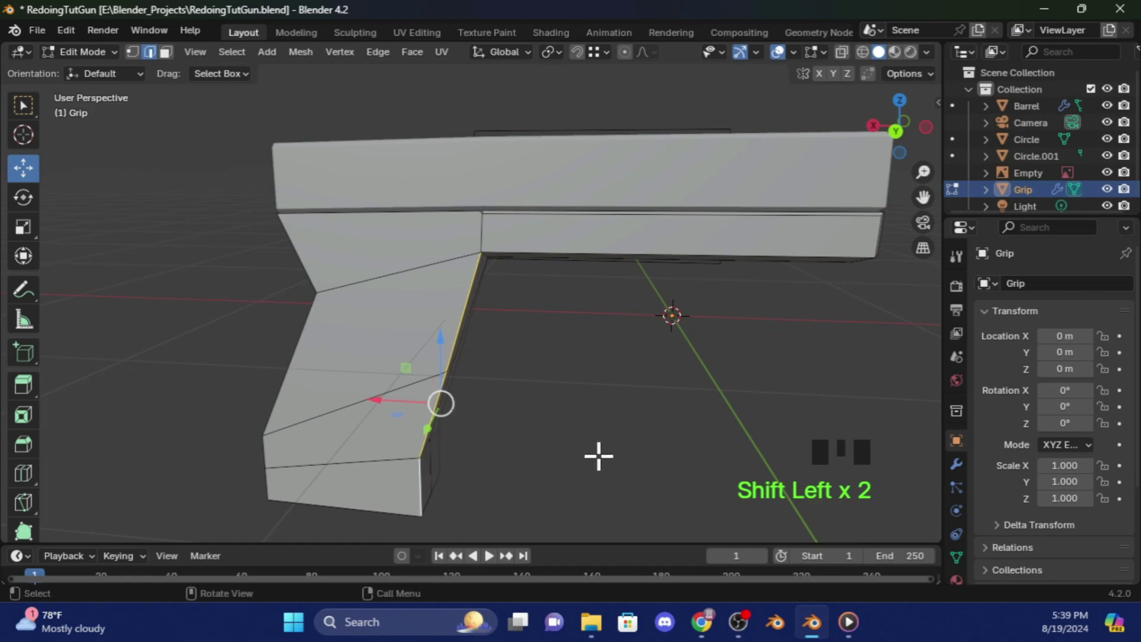
pyautogui.press('g')
pyautogui.press('x')
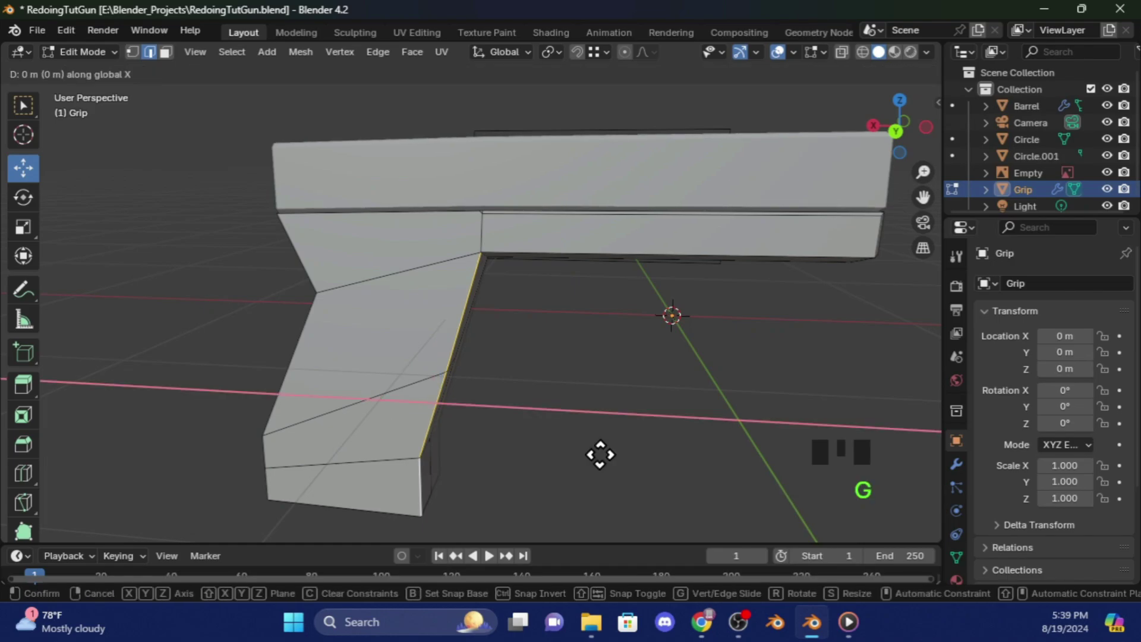
pyautogui.click(567, 452)
# - Select the handle's back edges and move them along X to match the slant
pyautogui.moveTo(893, 131); pyautogui.dragTo(941, 125)
pyautogui.click(383, 319)
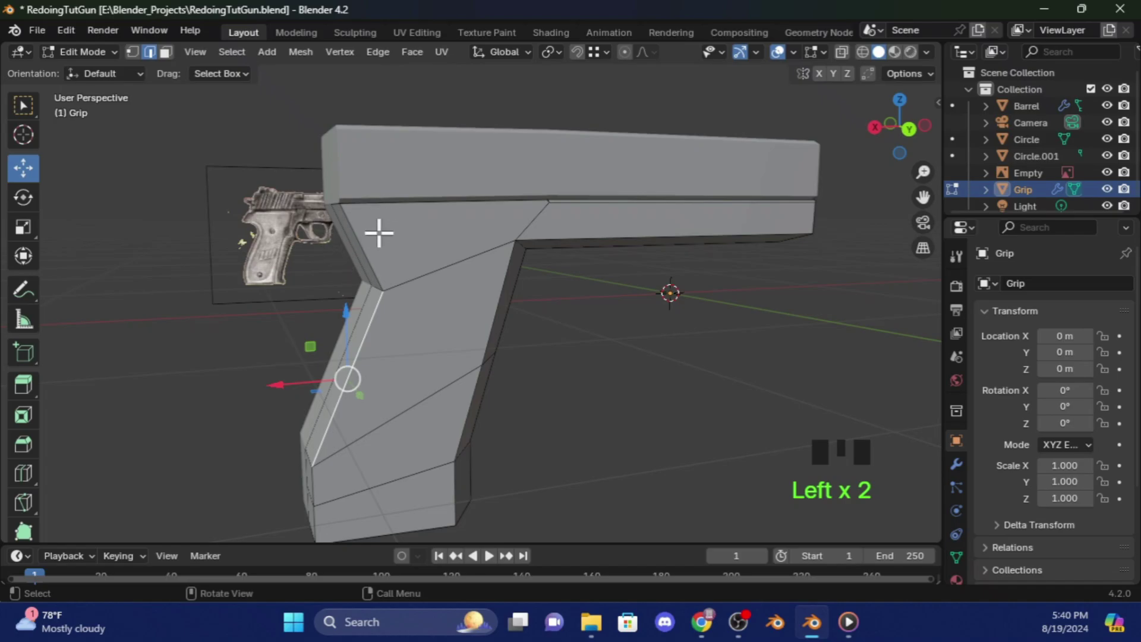
pyautogui.press('shift')
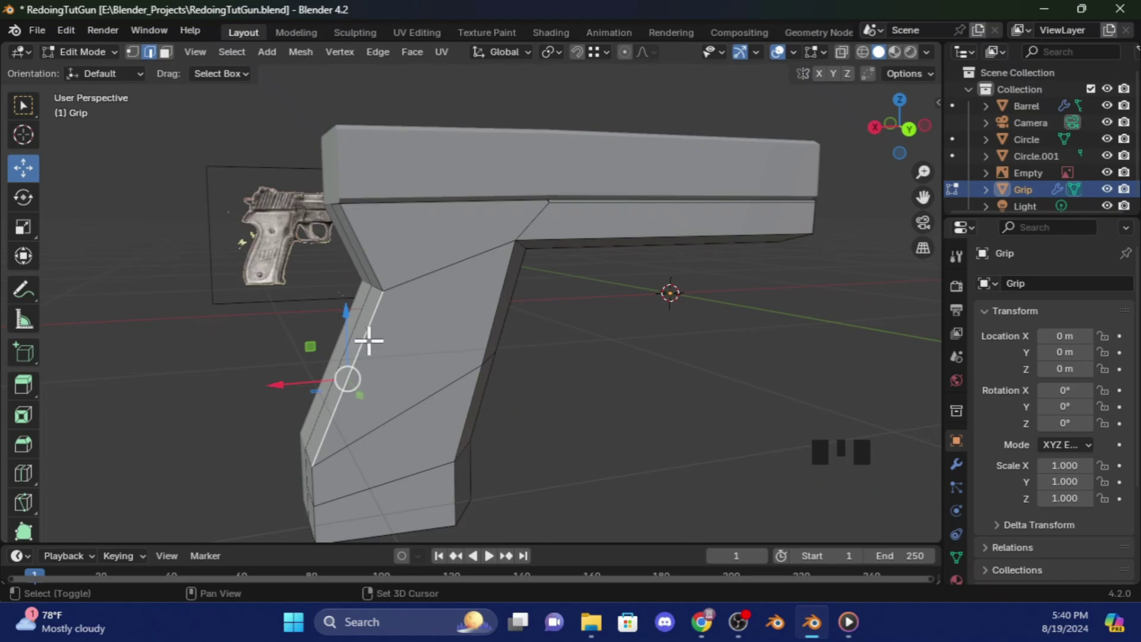
pyautogui.keyDown('shift'); pyautogui.click(309, 476); pyautogui.keyUp('shift')
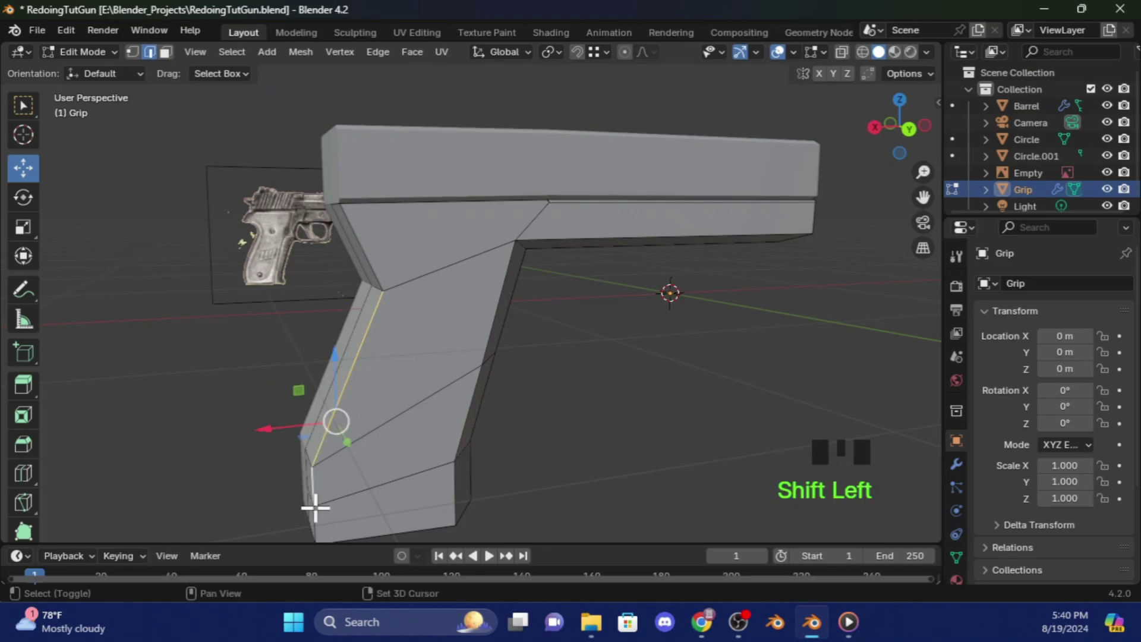
pyautogui.keyDown('shift'); pyautogui.click(313, 516); pyautogui.keyUp('shift')
pyautogui.press('ctrl')
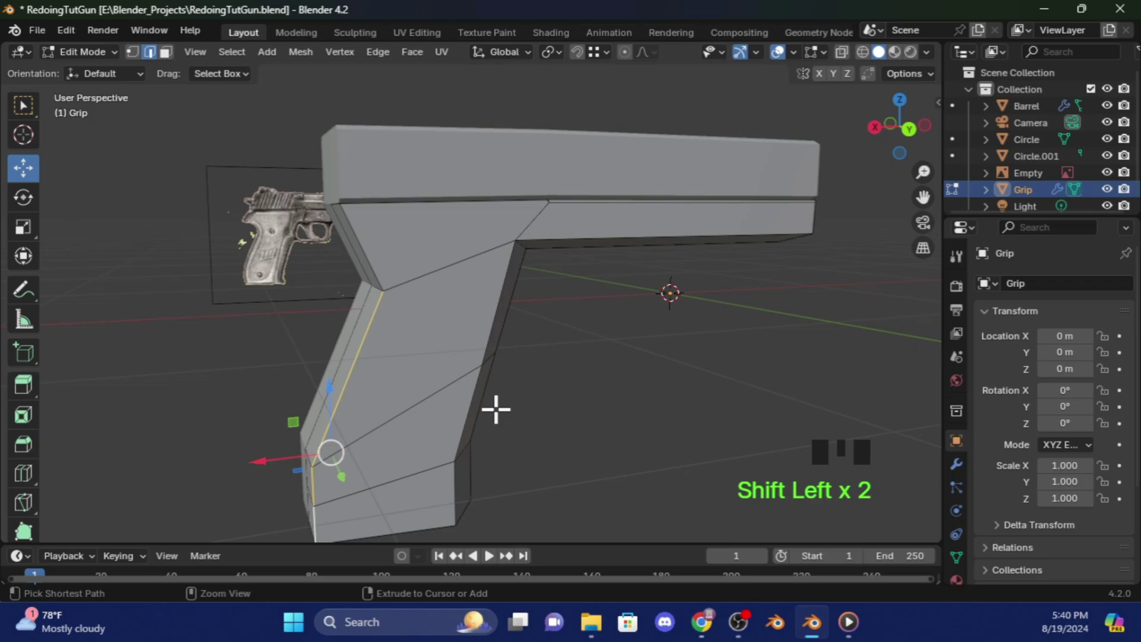
pyautogui.press('g')
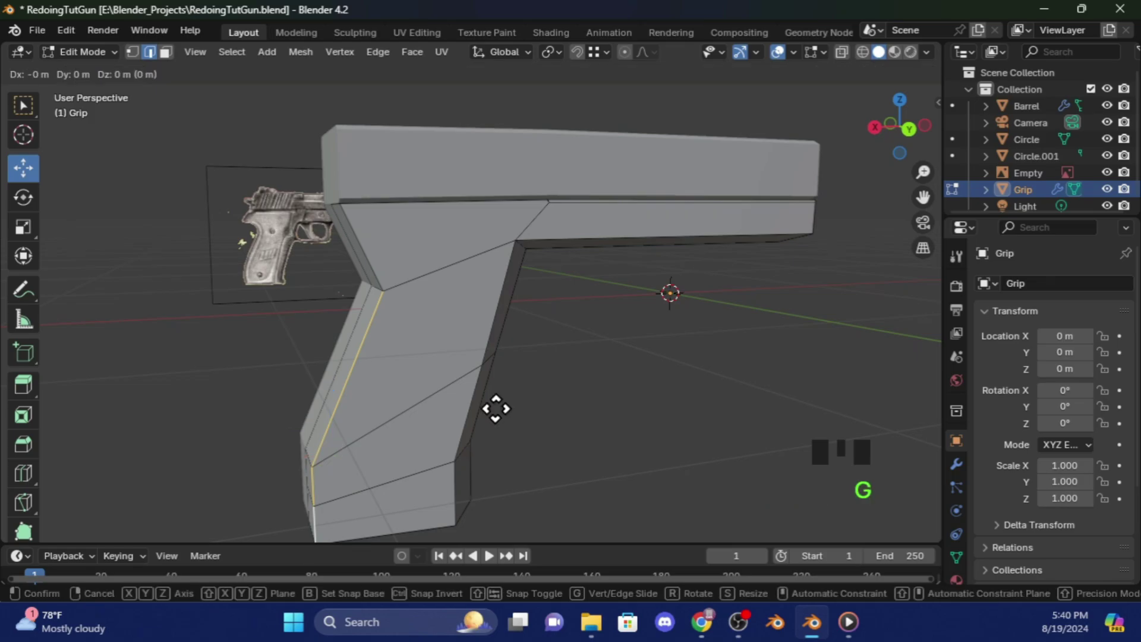
pyautogui.press('x')
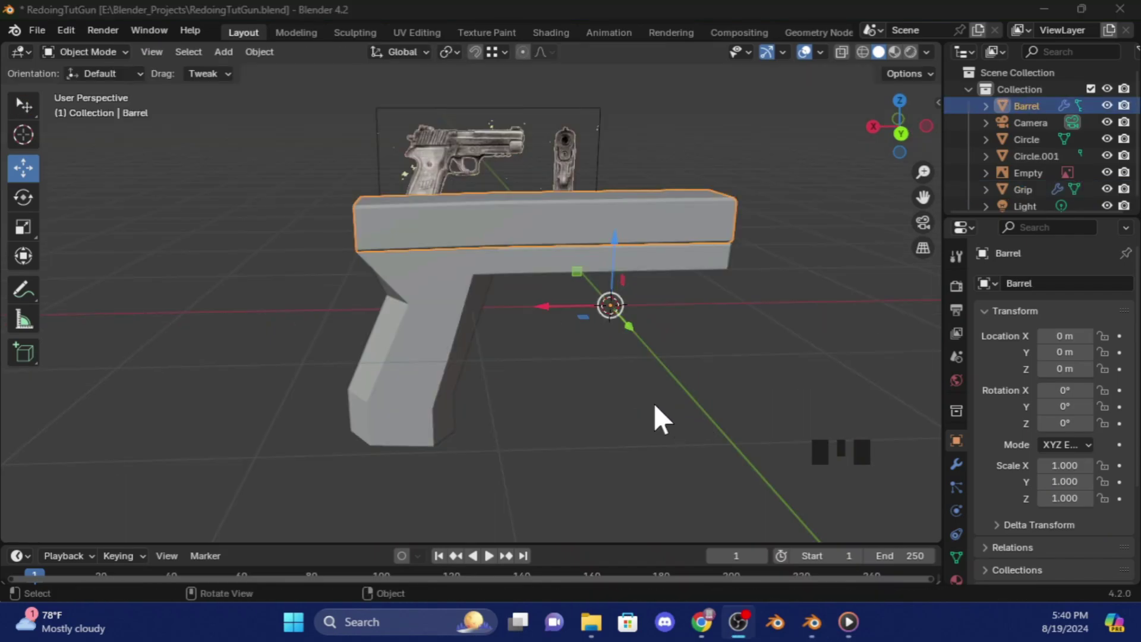
pyautogui.click(654, 403)
pyautogui.click(618, 213)
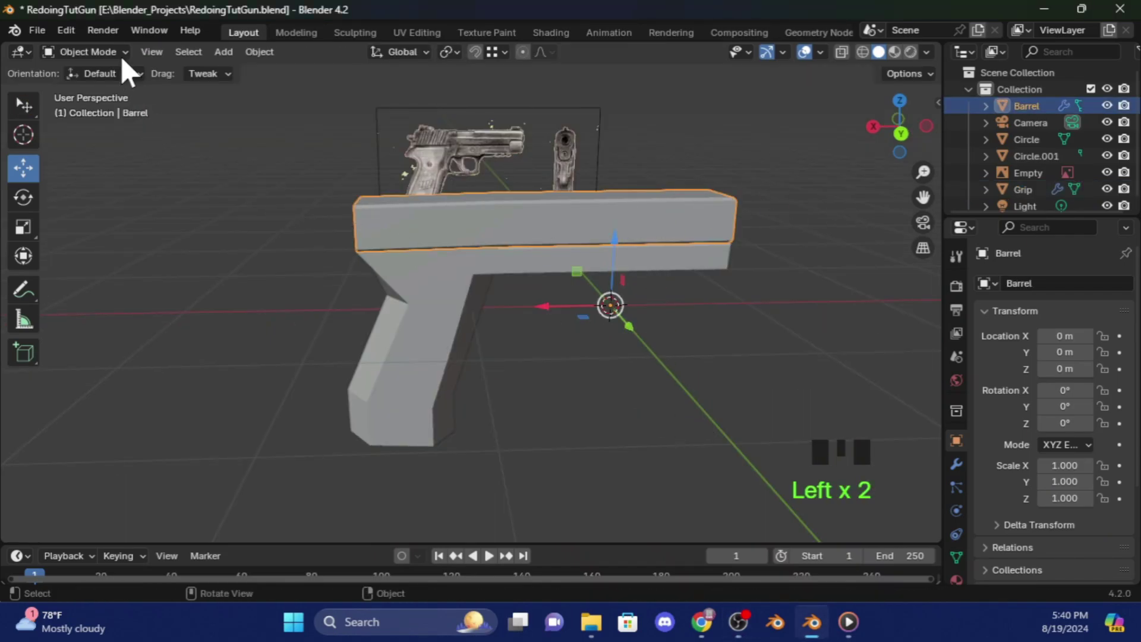
# - In Edit Mode on the Barrel, move the rear top edges −0.10166 m along X
pyautogui.click(106, 51)
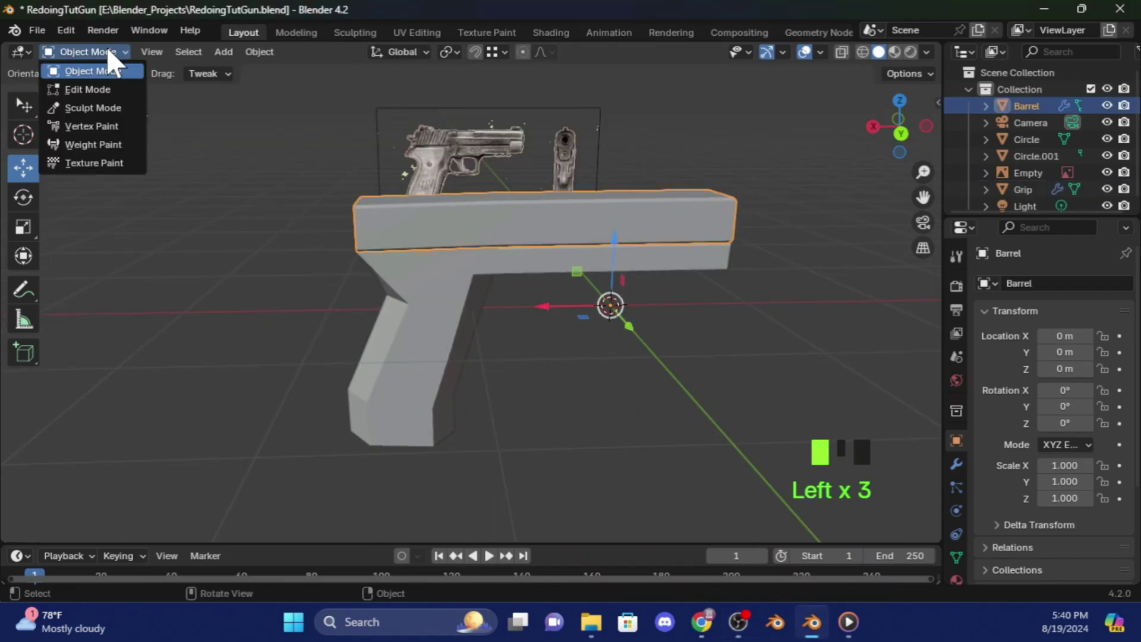
pyautogui.click(91, 90)
pyautogui.moveTo(879, 140); pyautogui.dragTo(532, 256)
pyautogui.click(430, 243)
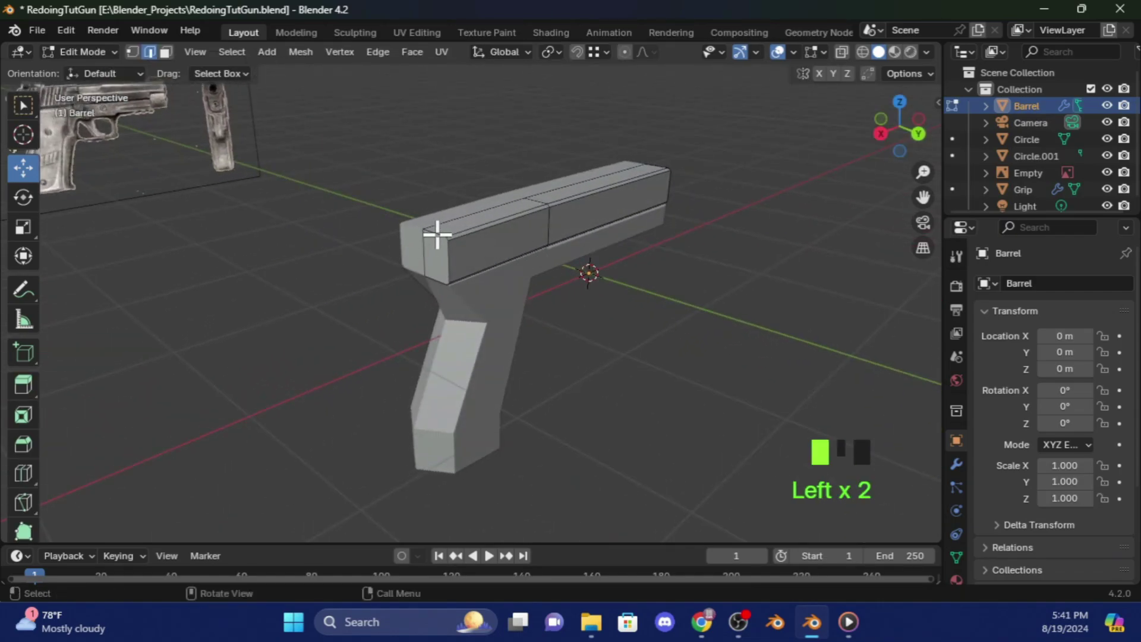
pyautogui.moveTo(895, 153); pyautogui.dragTo(972, 145)
pyautogui.keyDown('ctrl'); pyautogui.click(509, 242); pyautogui.keyUp('ctrl')
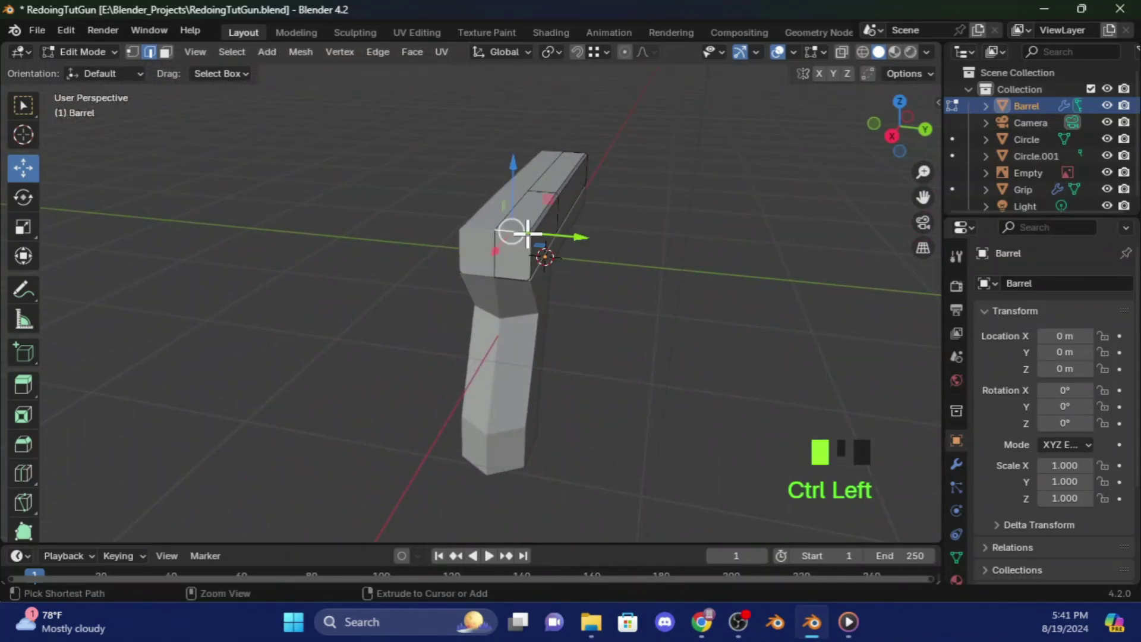
pyautogui.moveTo(904, 127); pyautogui.dragTo(855, 136)
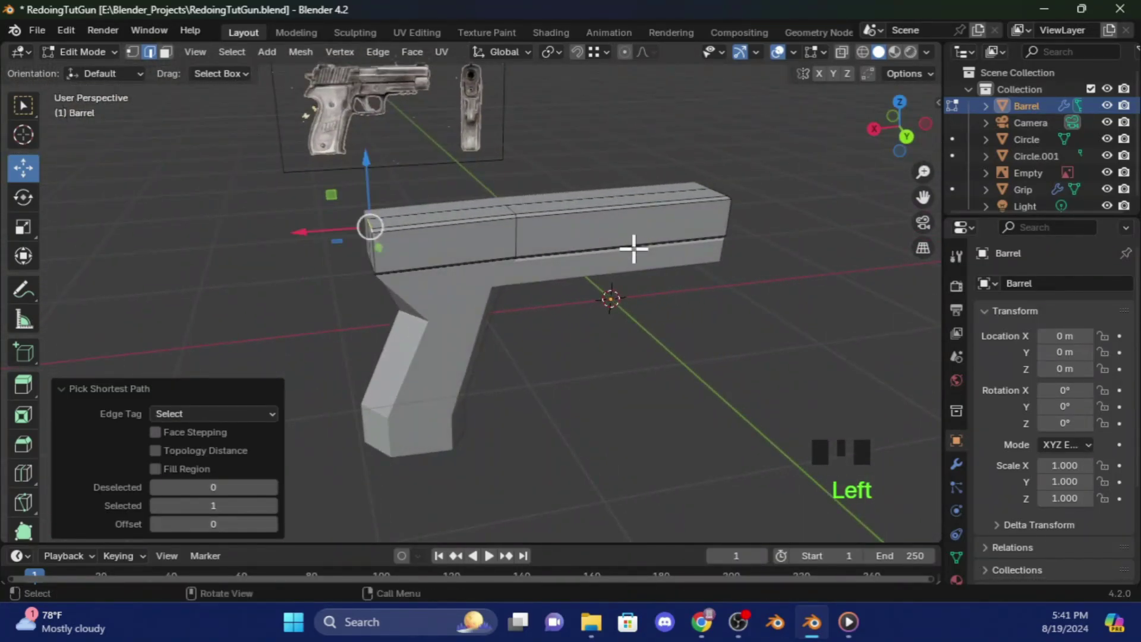
pyautogui.press('g')
pyautogui.press('x')
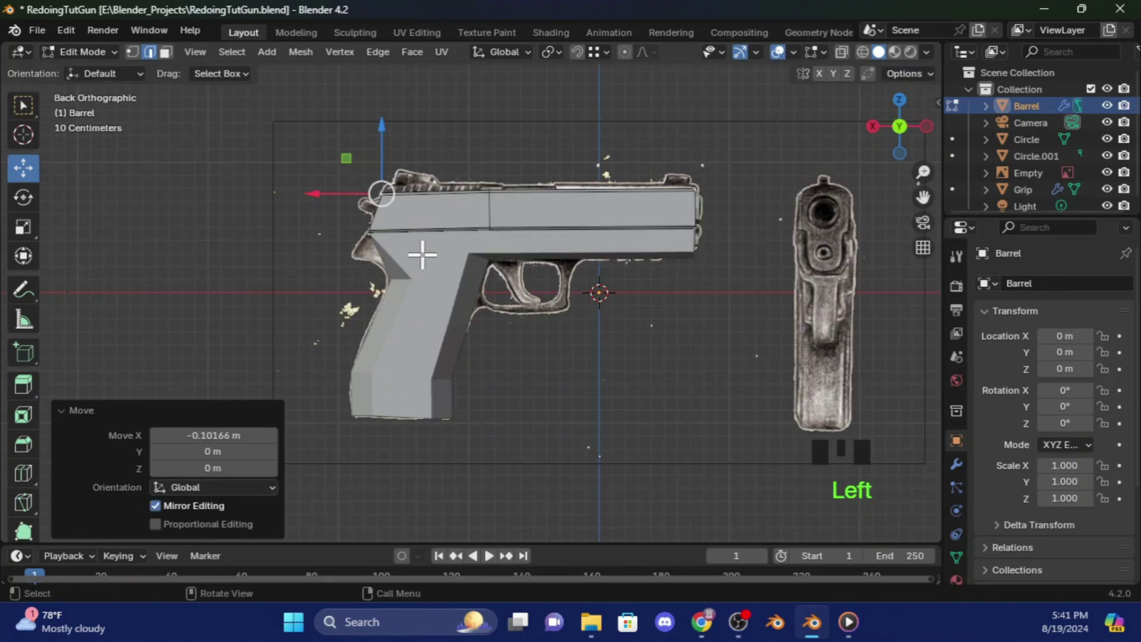
pyautogui.click(755, 364)
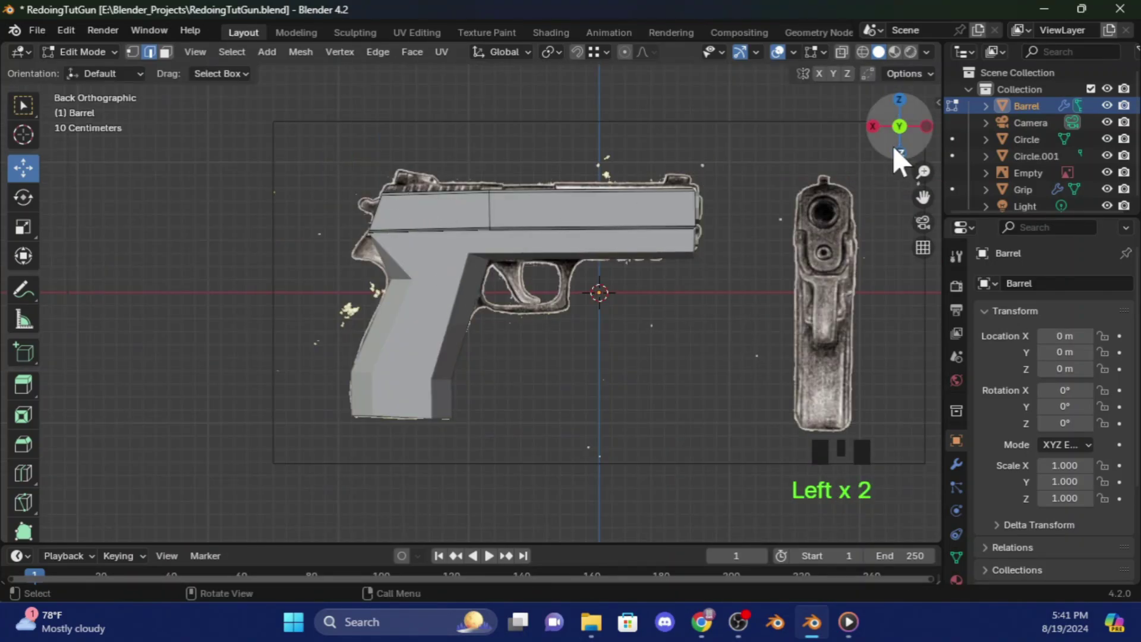
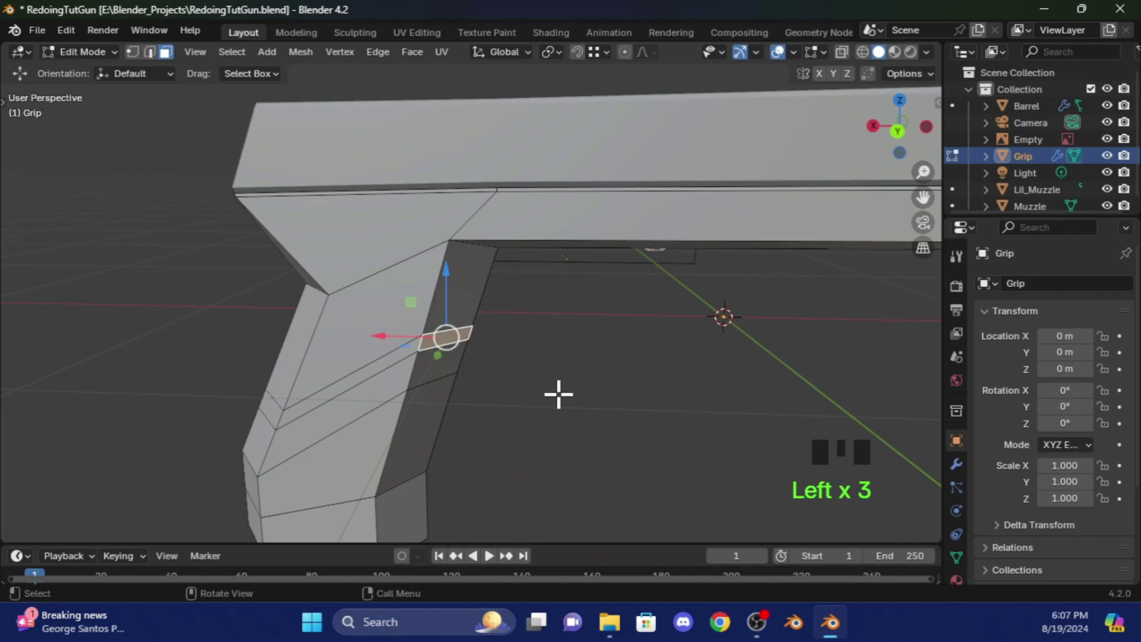
# - Extrude the grip's front face into a bar and raise its end to trigger-guard height
pyautogui.press('e')
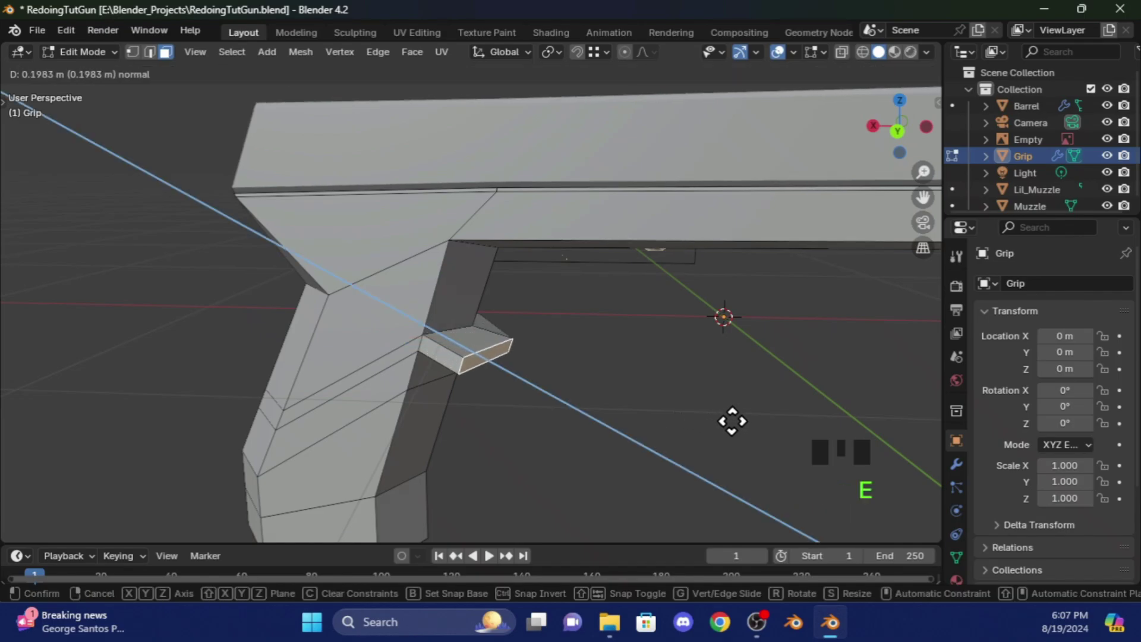
pyautogui.press('ctrl+KP_1')
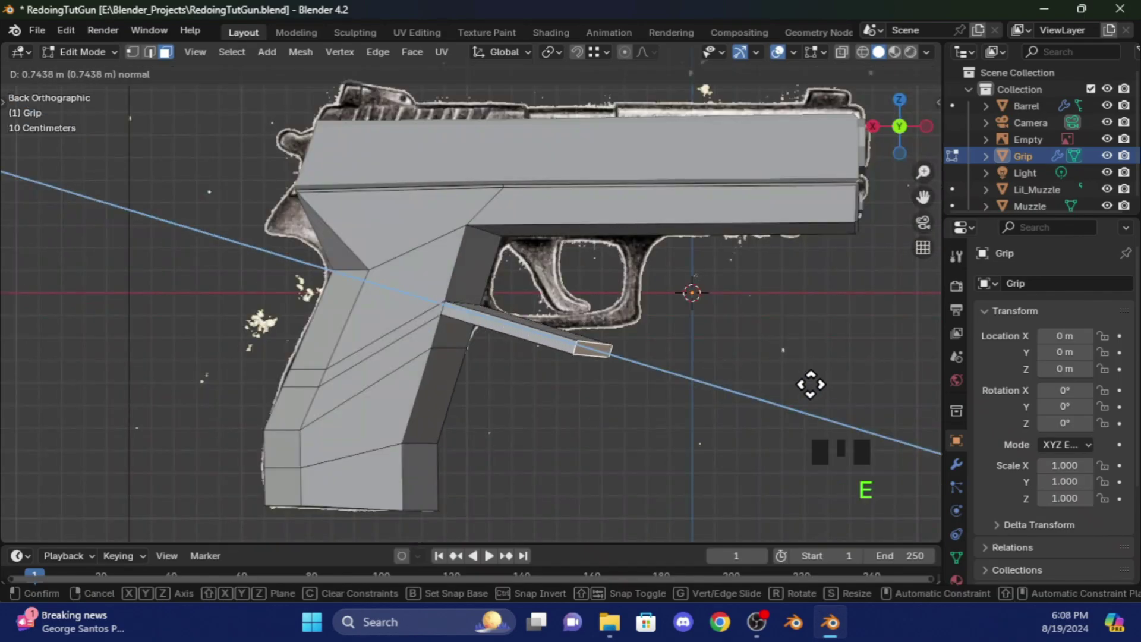
pyautogui.click(838, 383)
pyautogui.press('g')
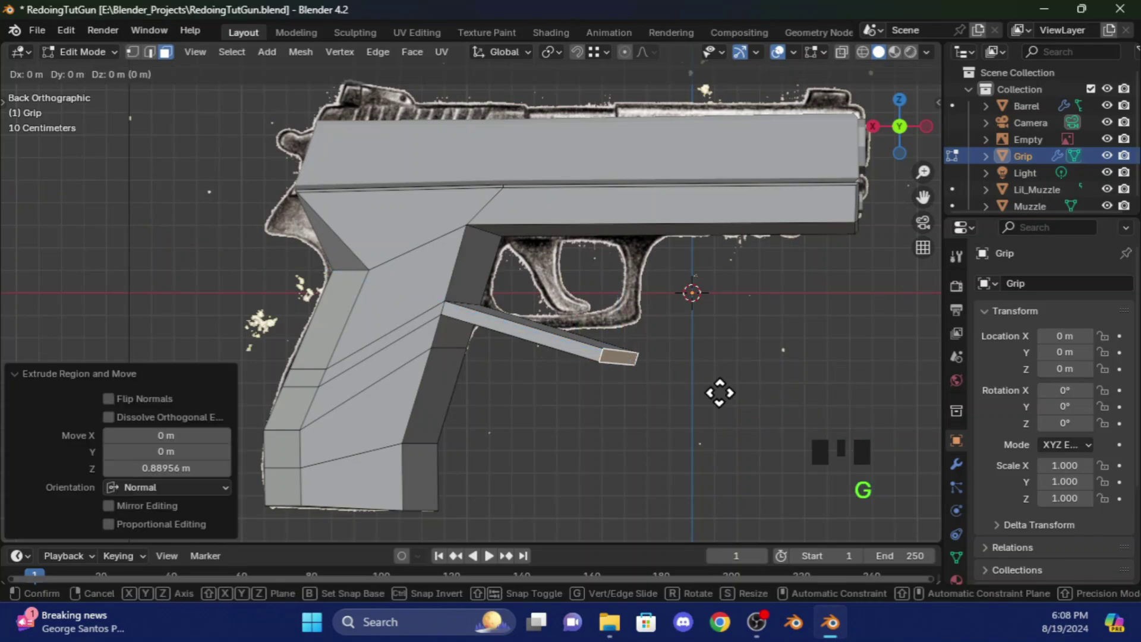
pyautogui.press('z')
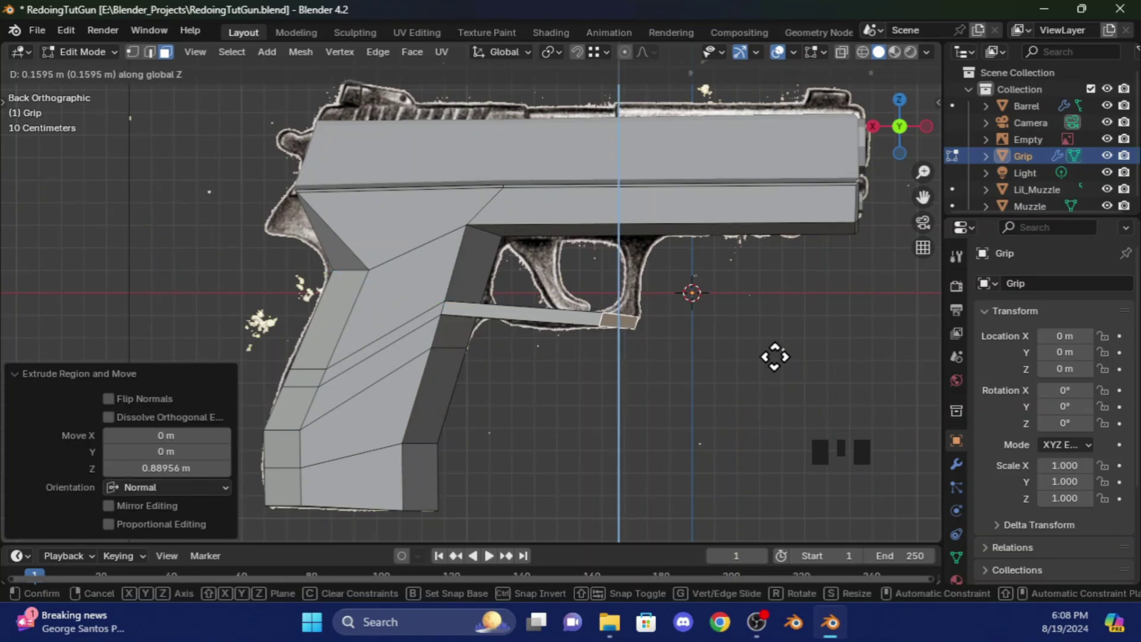
pyautogui.click(774, 357)
# - Add a loop cut near the bar's base and lower it about 0.033 m
pyautogui.hotkey('ctrl', 'r')
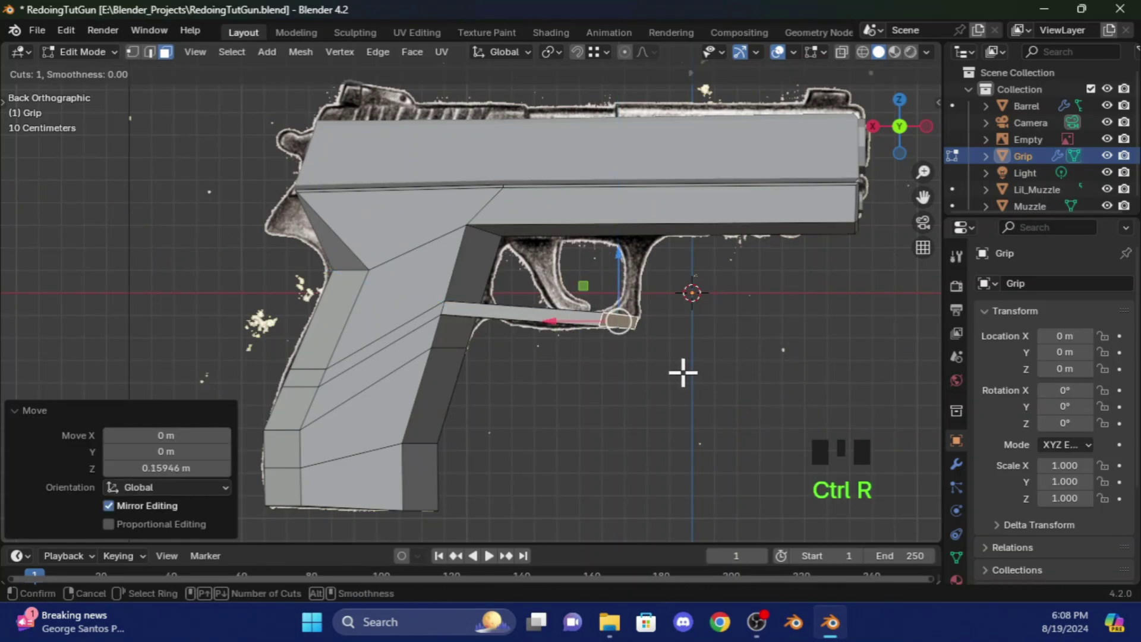
pyautogui.click(541, 308)
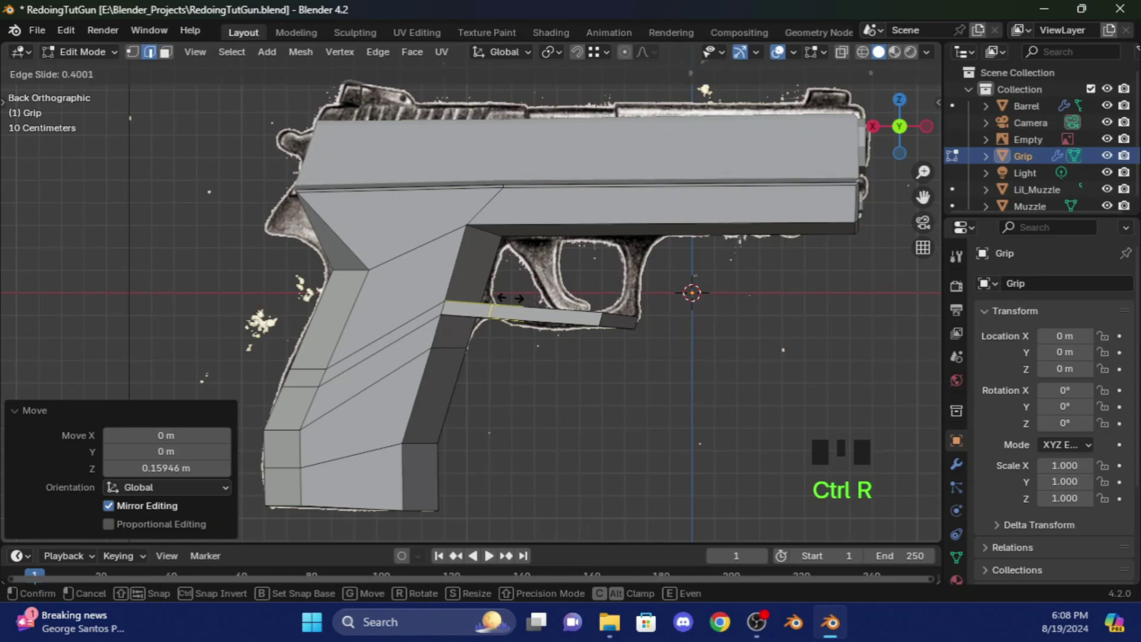
pyautogui.click(509, 298)
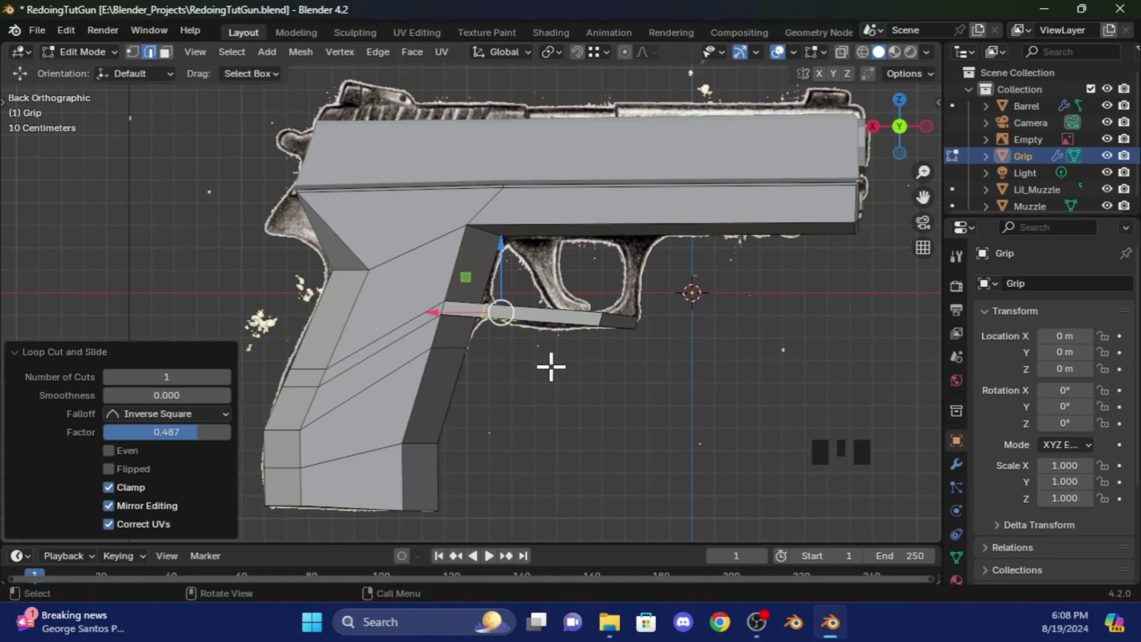
pyautogui.press('g')
pyautogui.press('z')
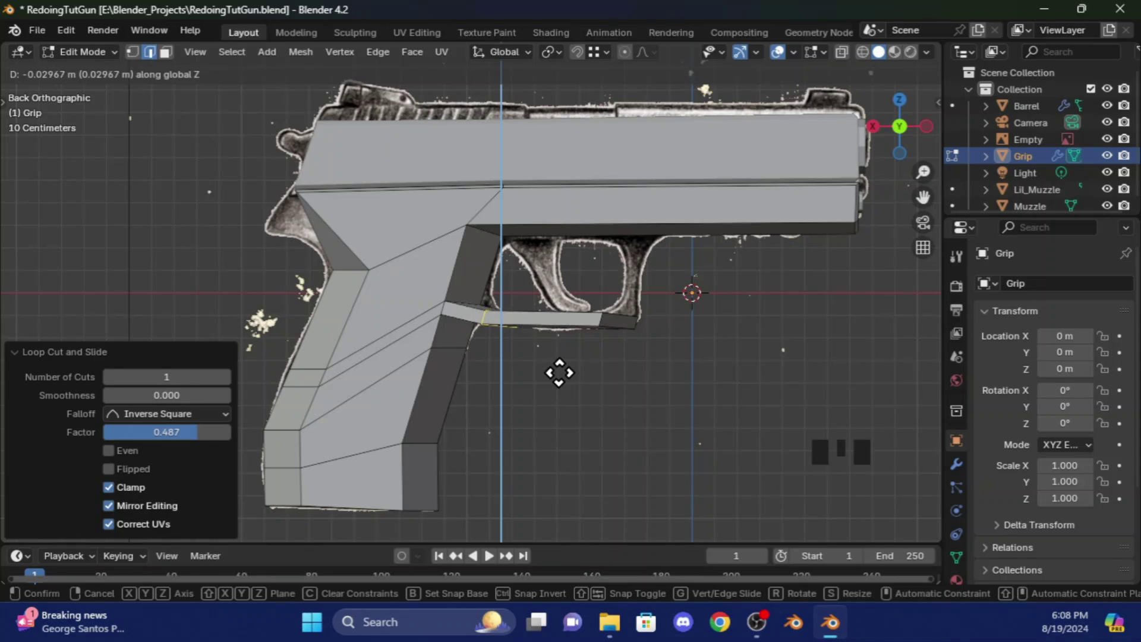
pyautogui.click(558, 372)
pyautogui.moveTo(558, 372); pyautogui.dragTo(606, 313, button='middle')
# - Undo a stray edge move and select the trigger-guard bar's end face
pyautogui.click(433, 382)
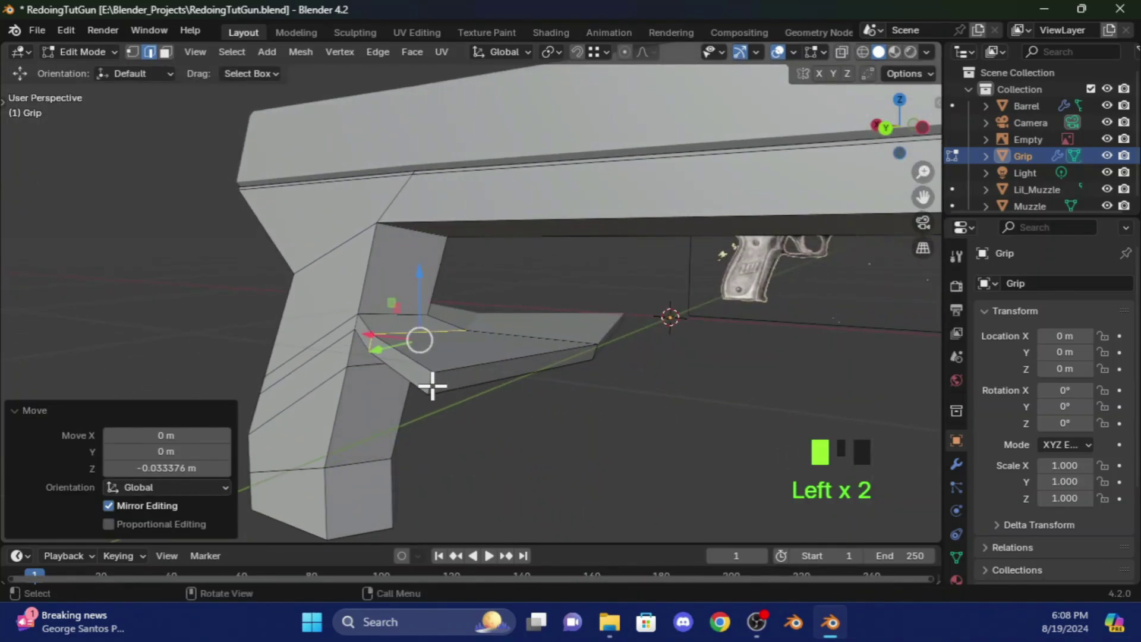
pyautogui.press('g')
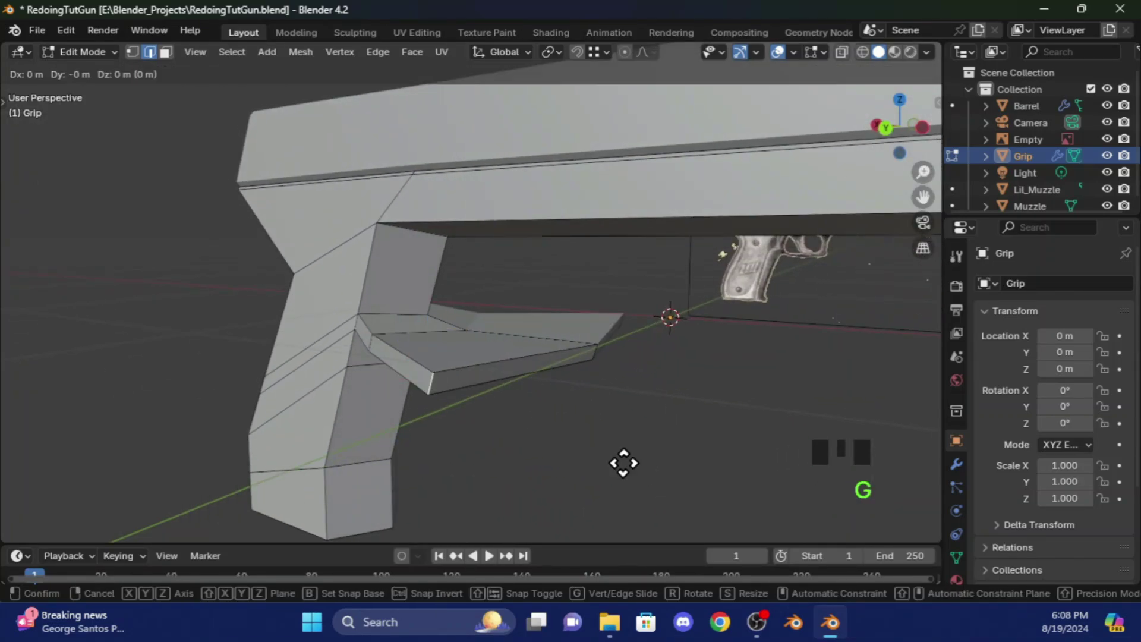
pyautogui.press('x')
pyautogui.press('y')
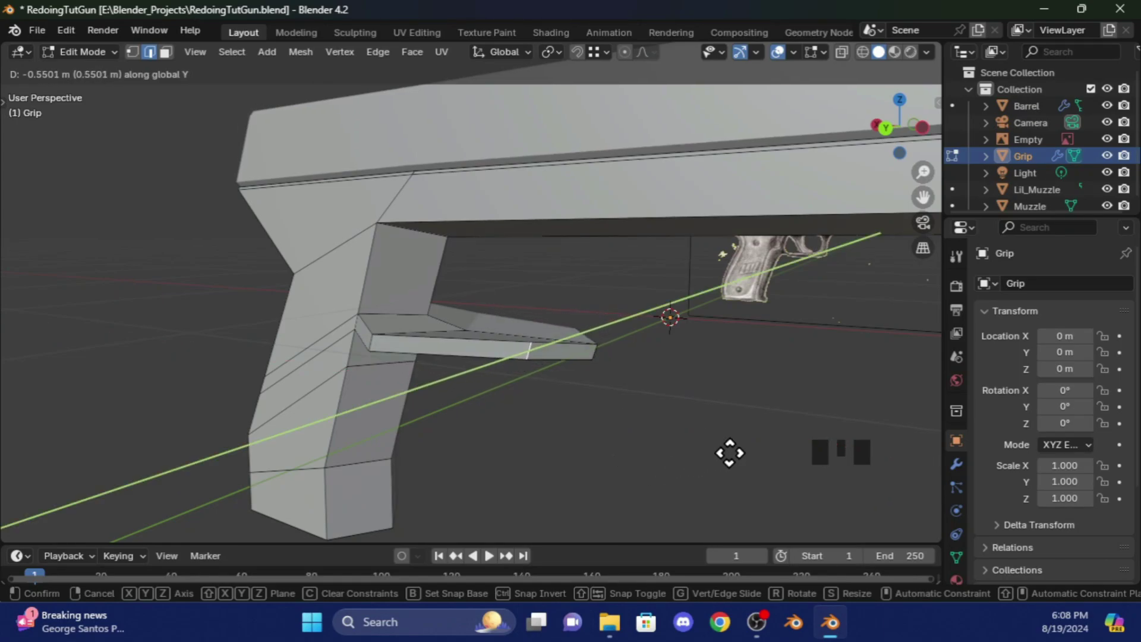
pyautogui.hotkey('ctrl', 'z')
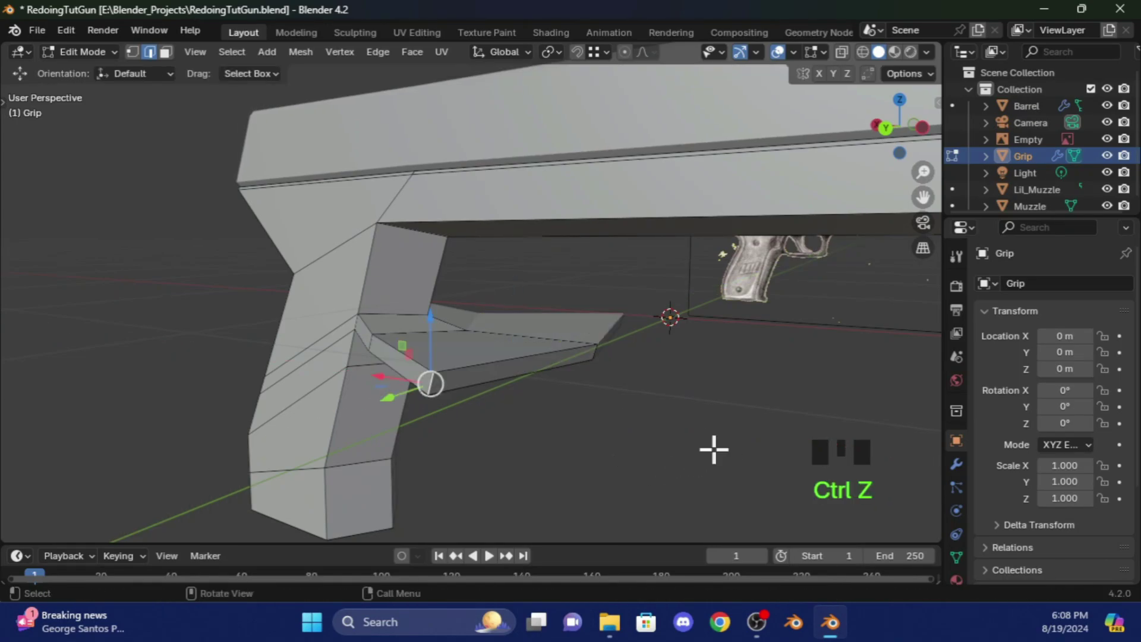
pyautogui.click(892, 133)
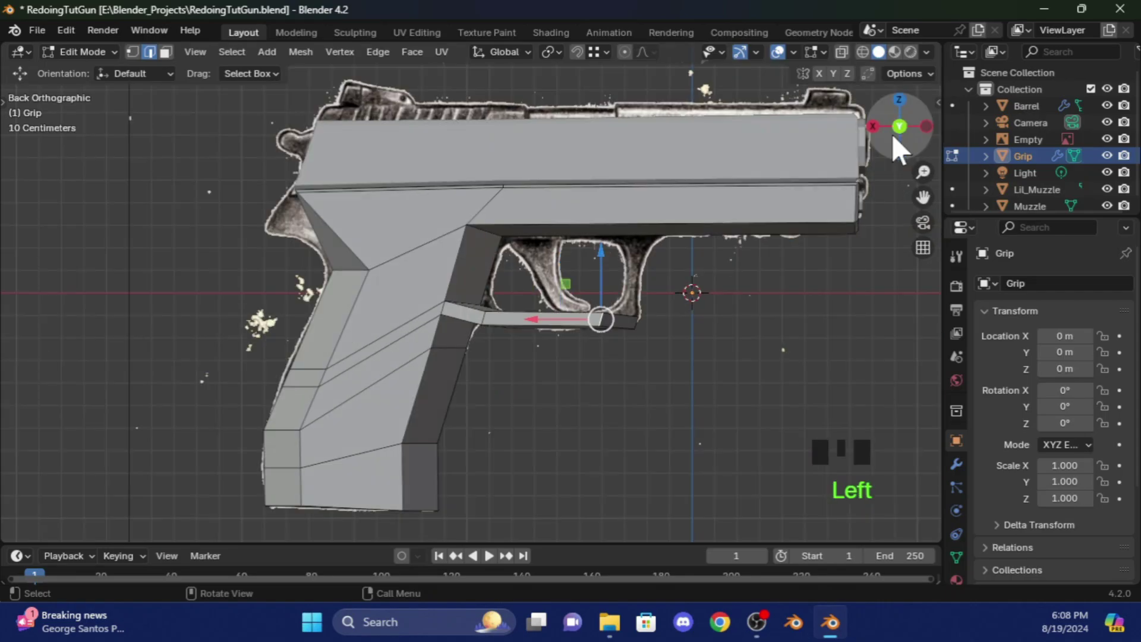
pyautogui.moveTo(879, 128); pyautogui.dragTo(867, 163)
pyautogui.click(166, 52)
pyautogui.click(893, 136)
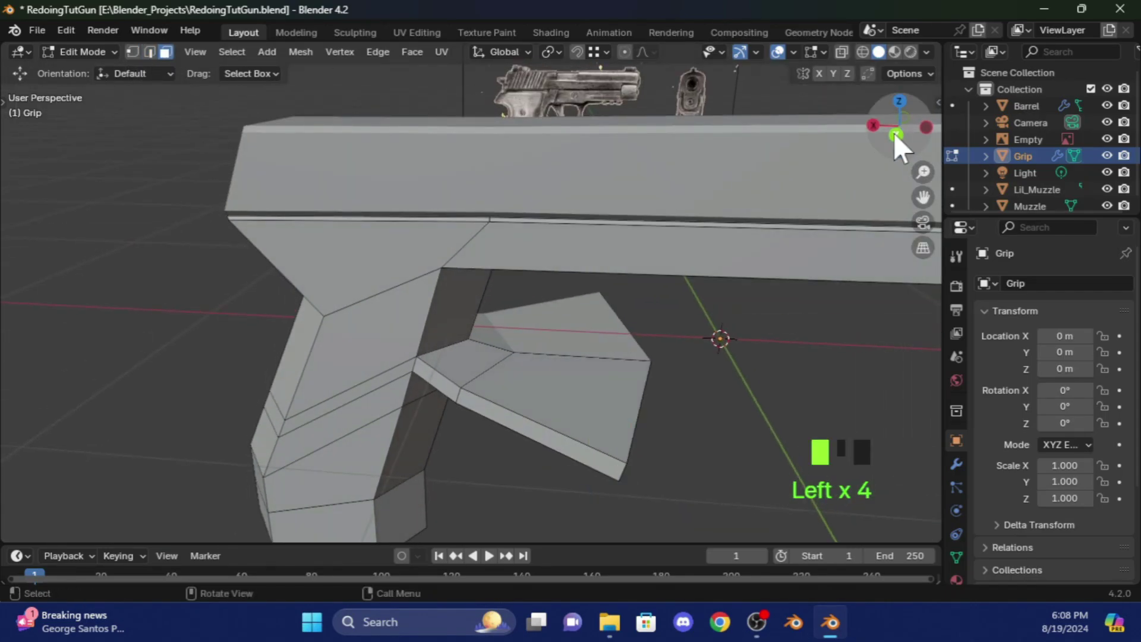
pyautogui.click(611, 340)
pyautogui.hotkey('ctrl', 'z')
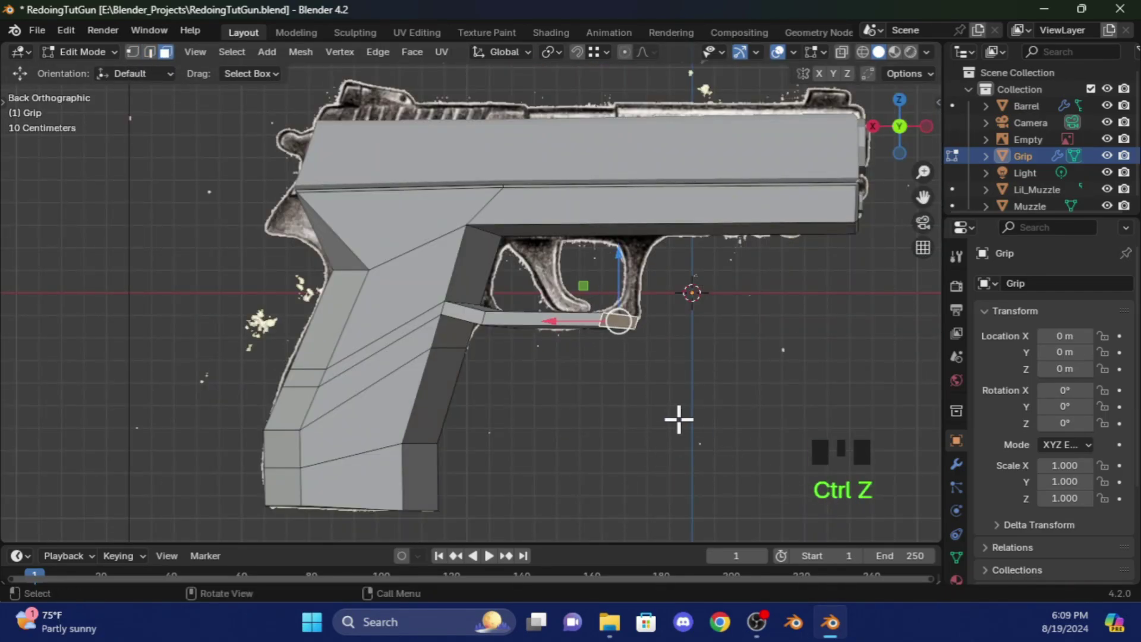
# - Flatten the bar's end face to zero X scale and start shifting it forward and up
pyautogui.press('s')
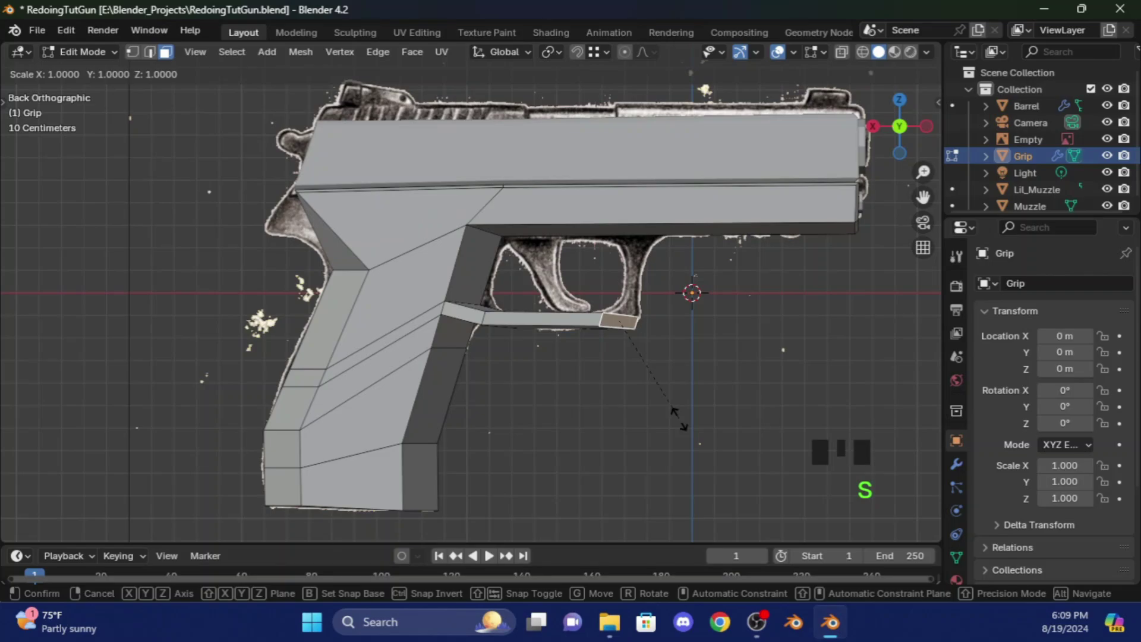
pyautogui.press('0')
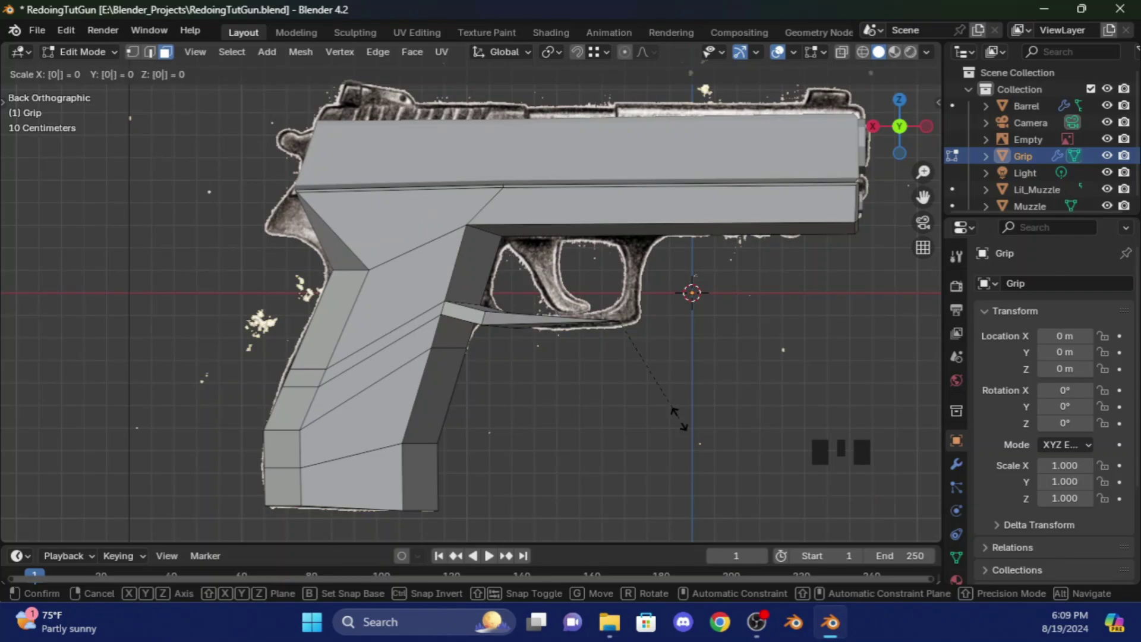
pyautogui.press('x')
pyautogui.click(681, 418)
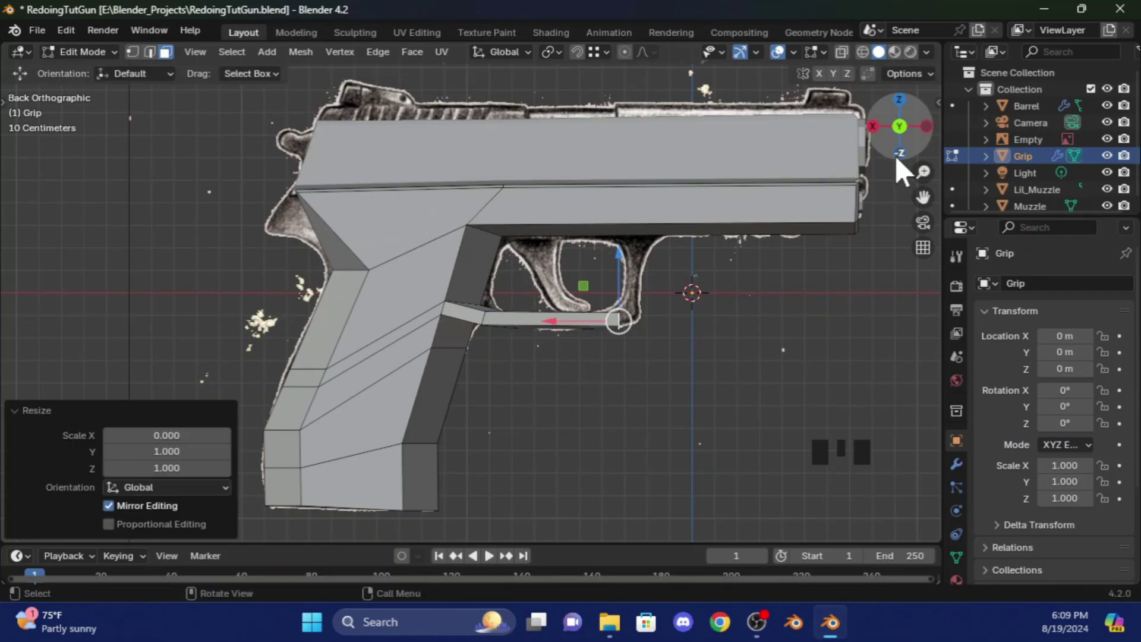
pyautogui.moveTo(895, 158); pyautogui.dragTo(856, 179)
pyautogui.click(886, 129)
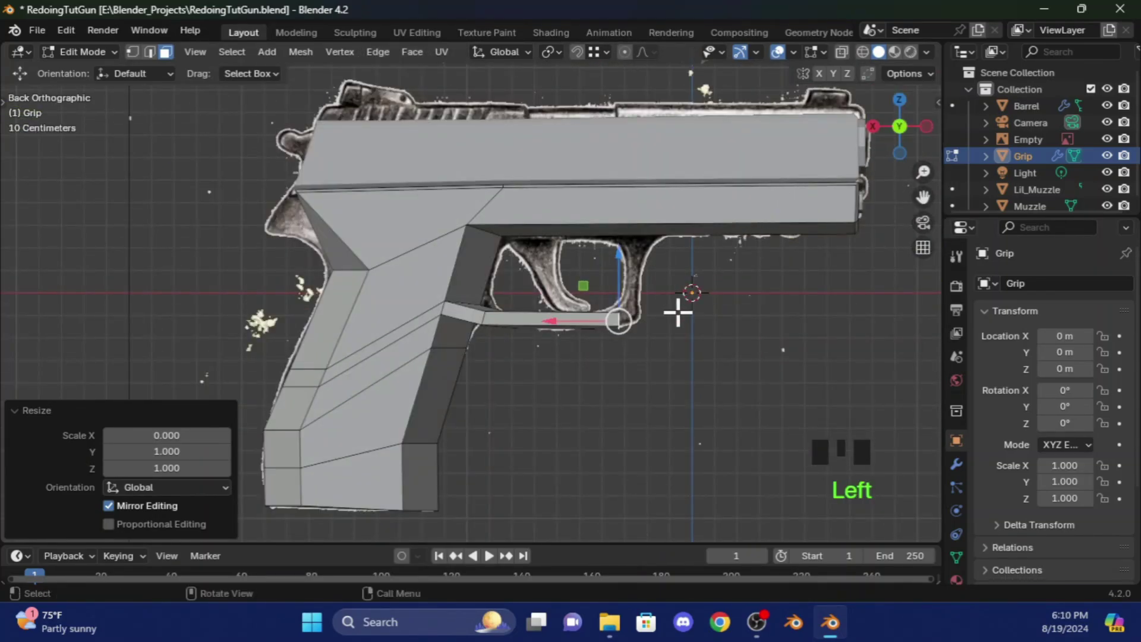
pyautogui.press('g')
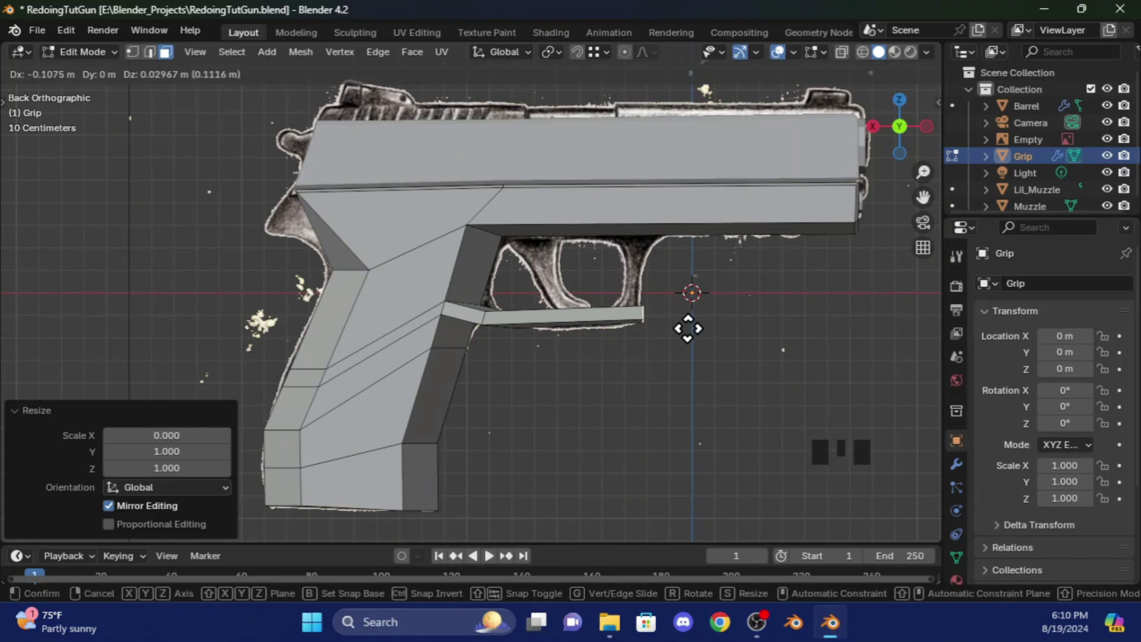
# - Confirm the end face's new position, then lower a trigger-guard vertex along Z
pyautogui.click(682, 328)
pyautogui.moveTo(682, 328); pyautogui.dragTo(705, 204, button='middle')
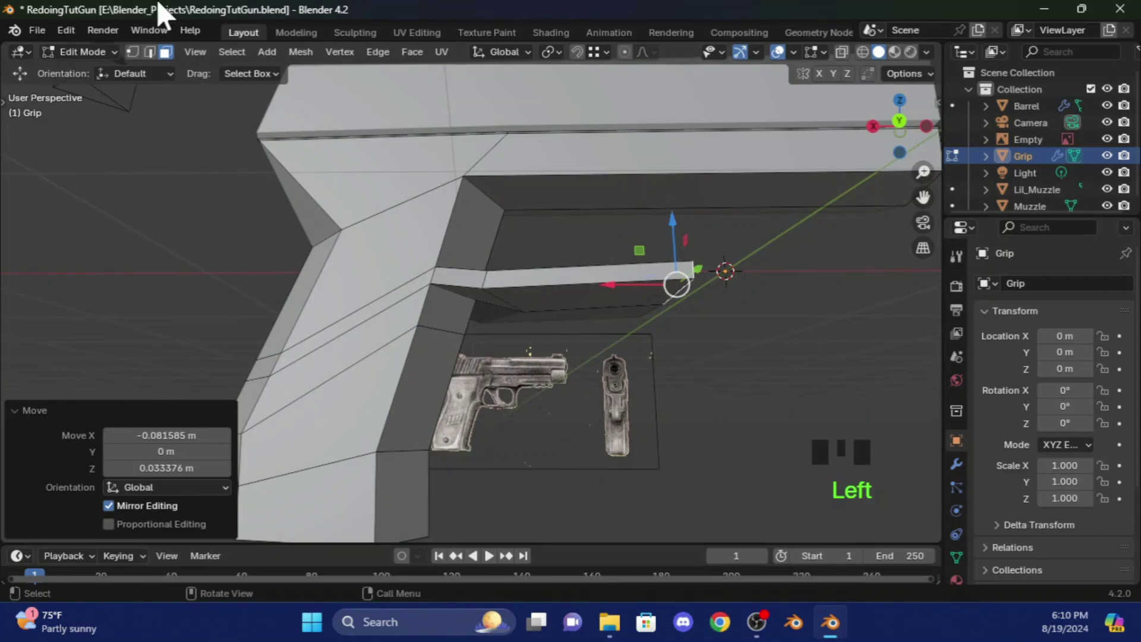
pyautogui.click(132, 52)
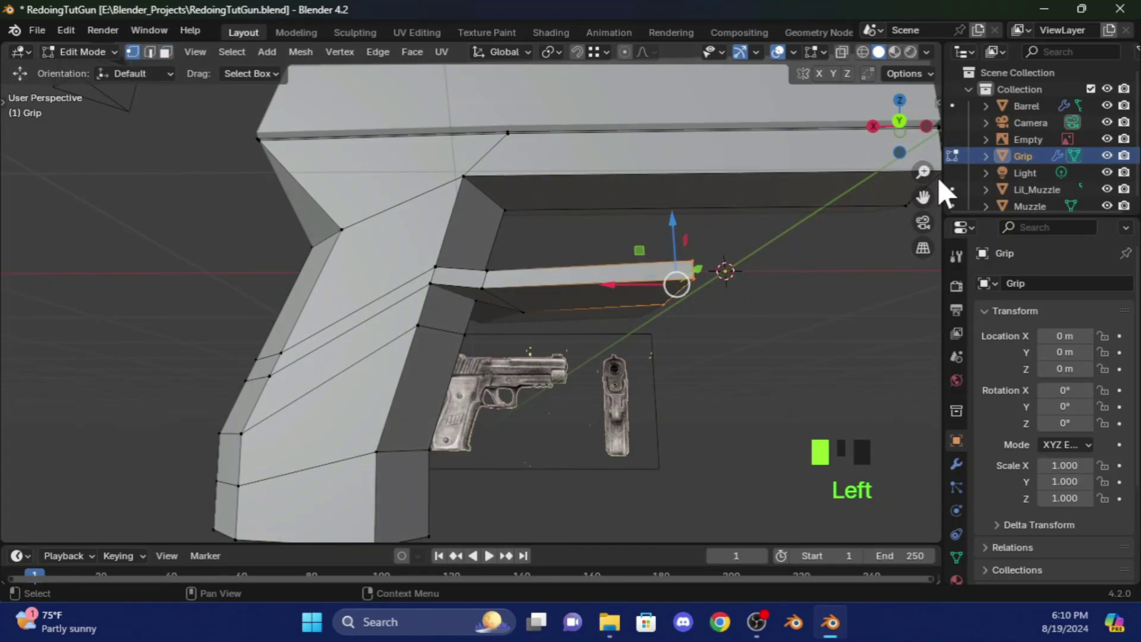
pyautogui.moveTo(900, 126); pyautogui.dragTo(907, 103)
pyautogui.click(486, 277)
pyautogui.press('g')
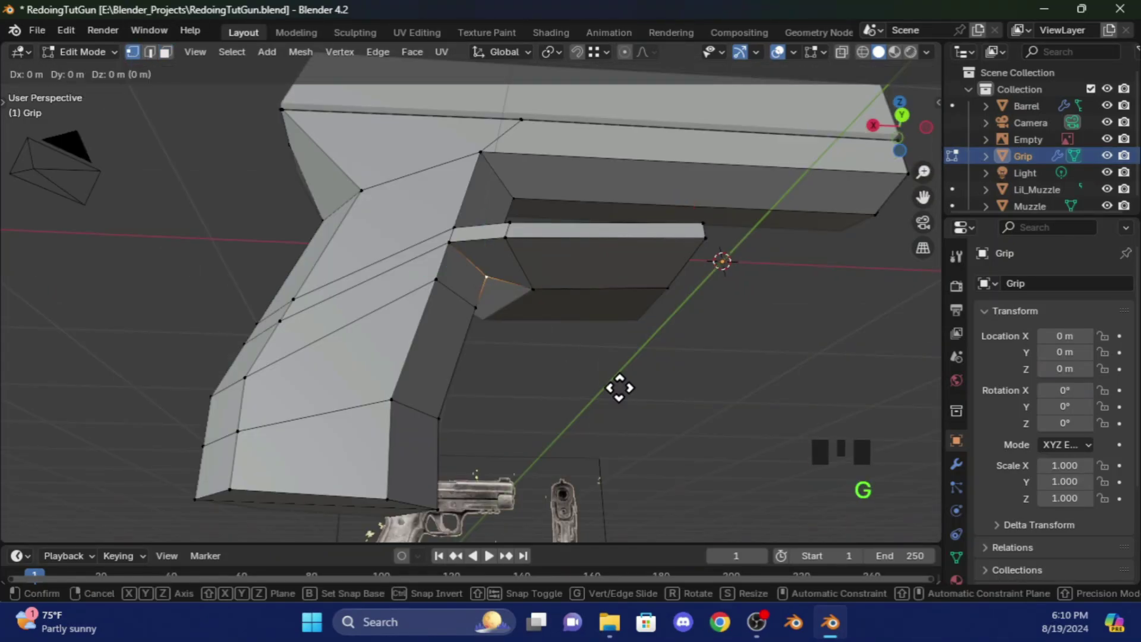
pyautogui.press('z')
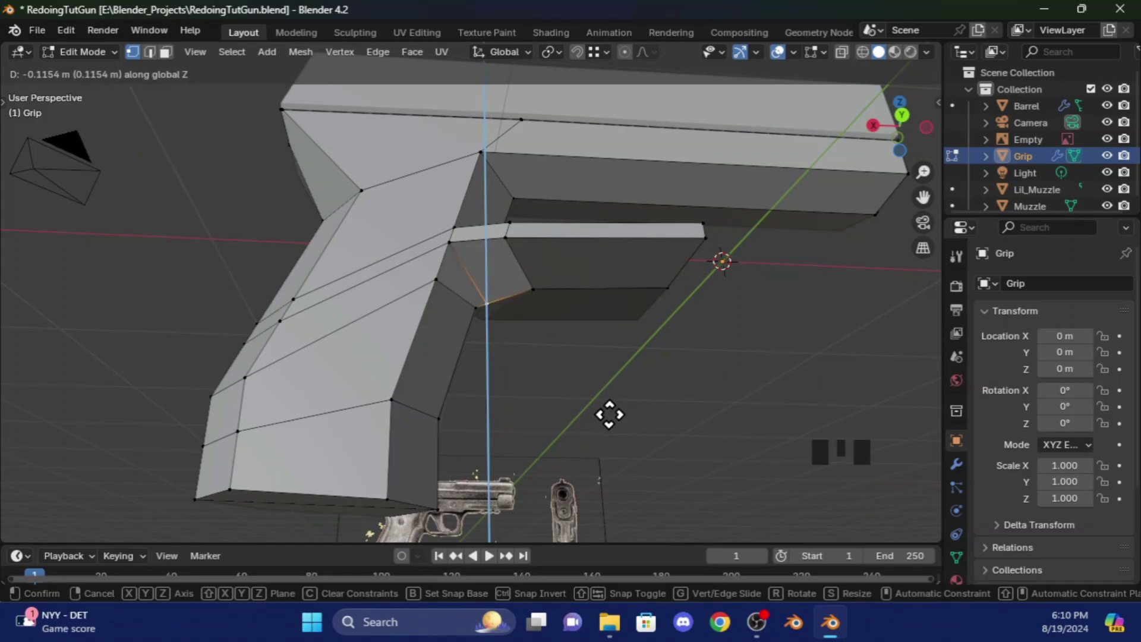
pyautogui.click(610, 404)
# - Select the guard's front corner edge and move it along Y
pyautogui.moveTo(919, 125); pyautogui.dragTo(845, 199)
pyautogui.click(495, 446)
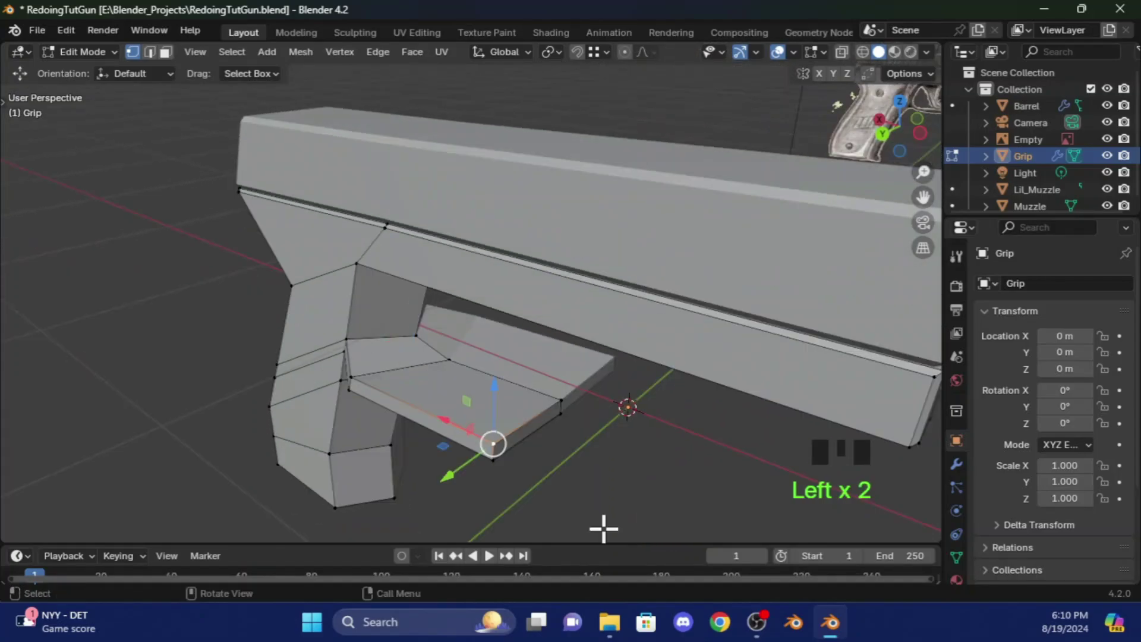
pyautogui.click(668, 450)
pyautogui.click(149, 52)
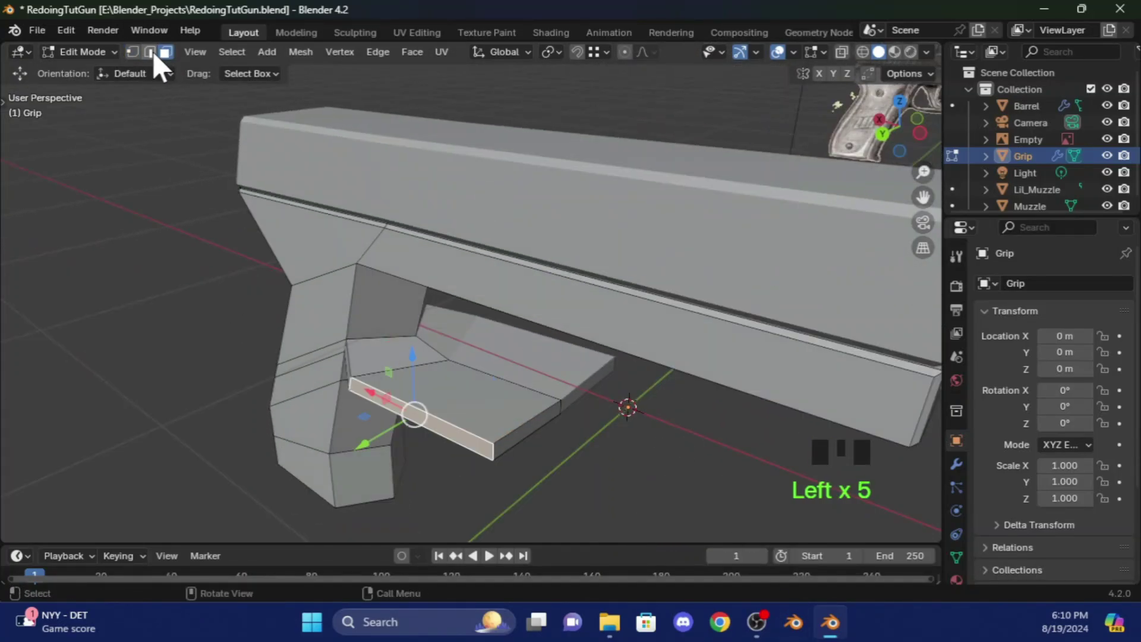
pyautogui.click(480, 474)
pyautogui.click(490, 455)
pyautogui.moveTo(891, 129); pyautogui.dragTo(885, 102)
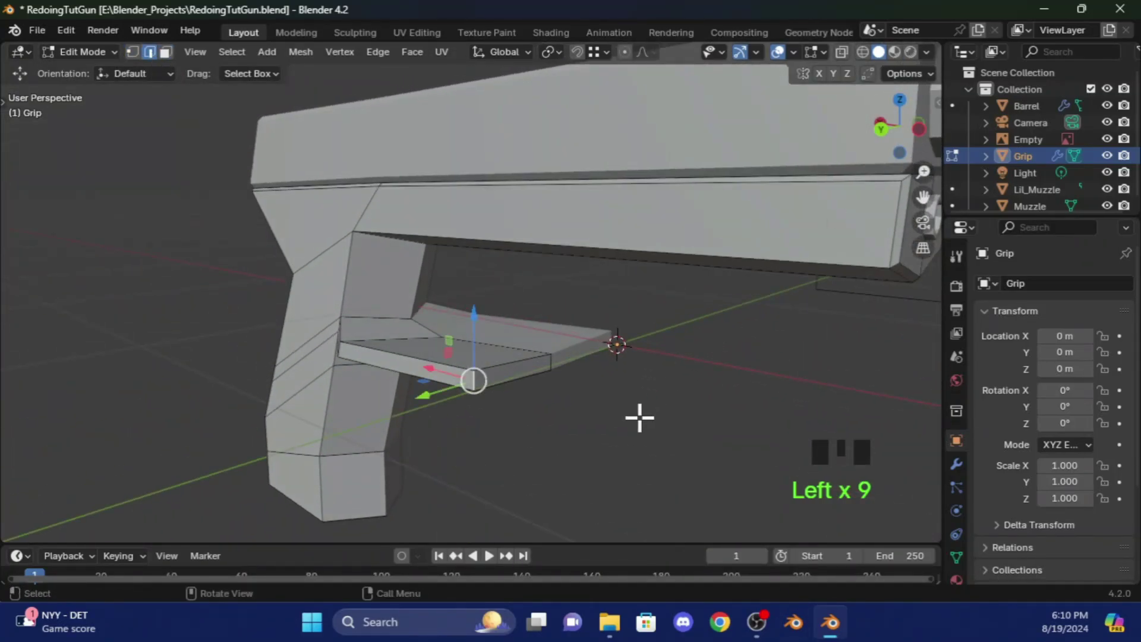
pyautogui.press('g')
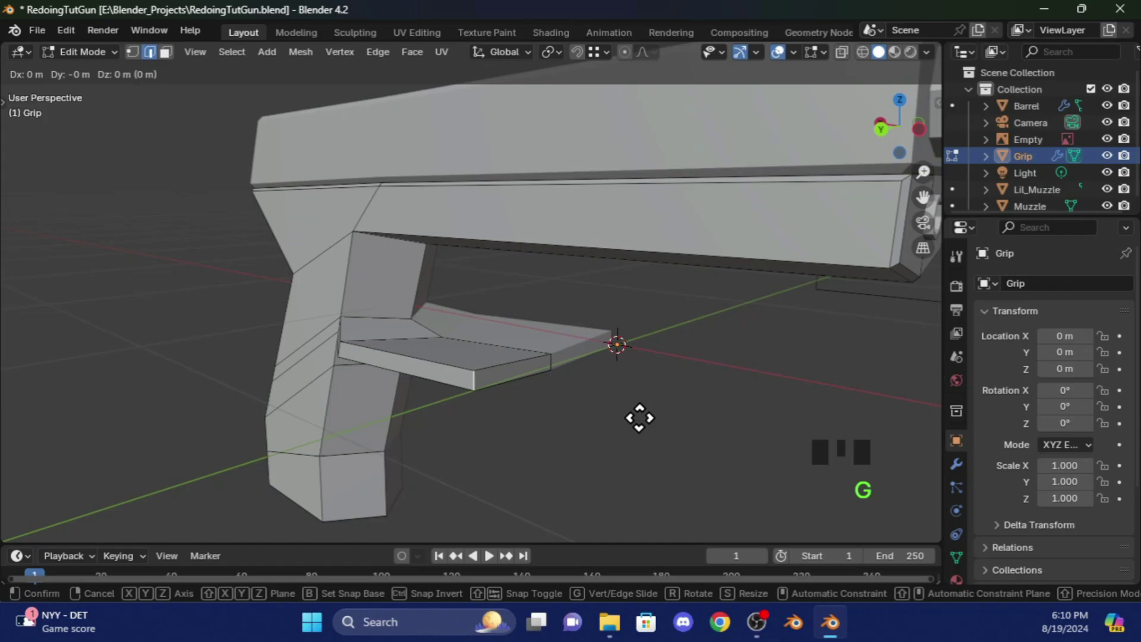
pyautogui.press('y')
pyautogui.click(700, 433)
# - Shift the edge about −0.15 m along X and push it forward to about −0.28 m in Y
pyautogui.moveTo(892, 125); pyautogui.dragTo(940, 140)
pyautogui.press('g')
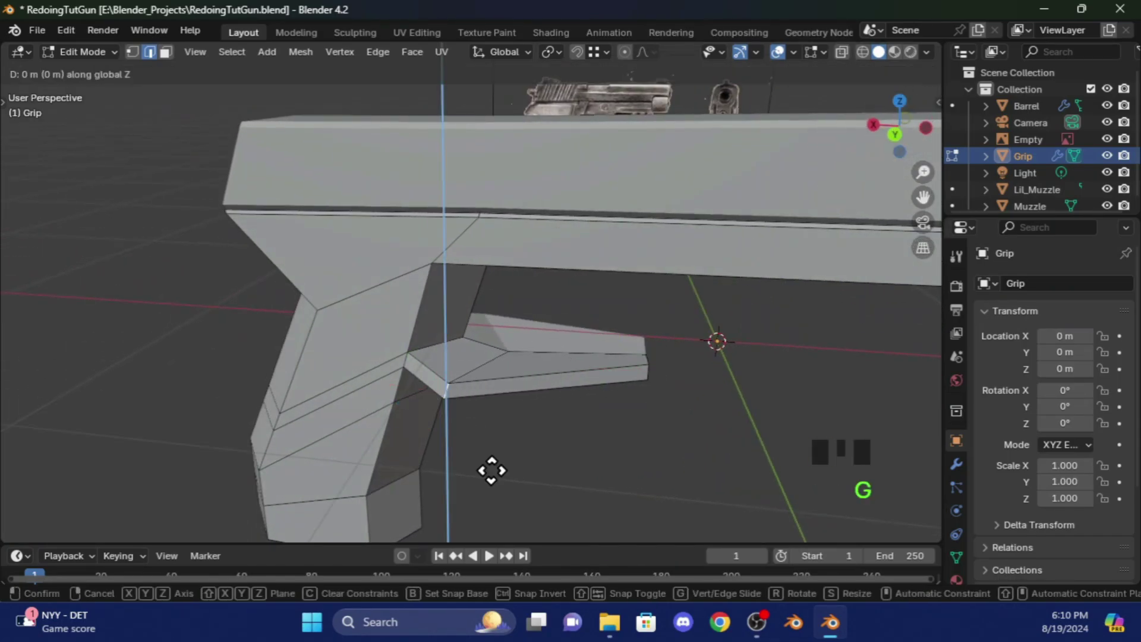
pyautogui.press('x')
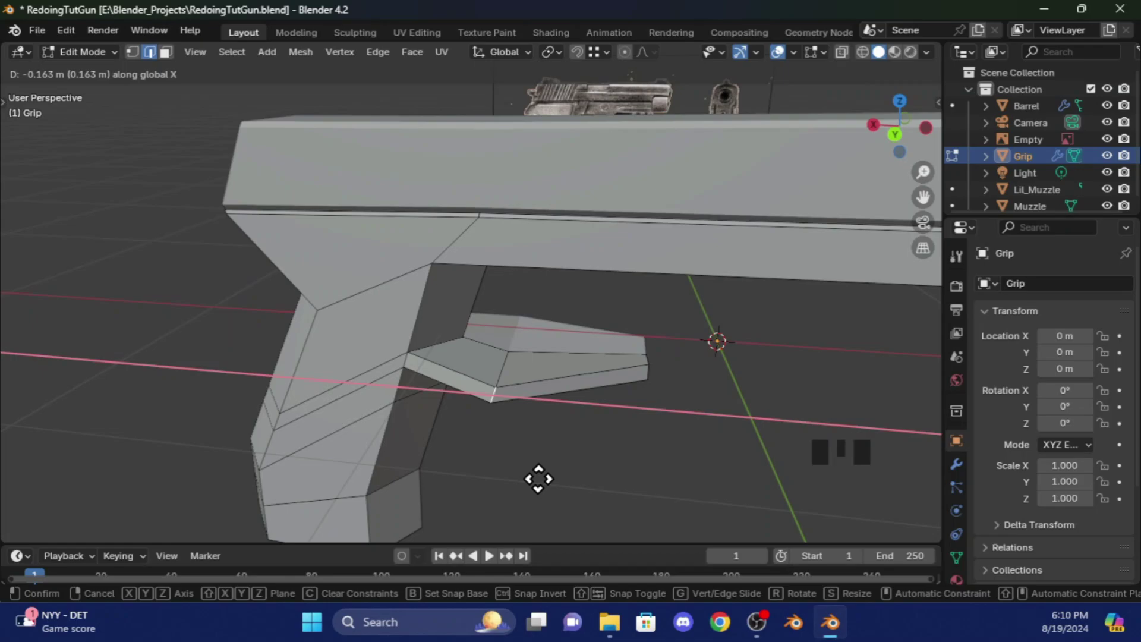
pyautogui.click(536, 473)
pyautogui.press('g')
pyautogui.press('y')
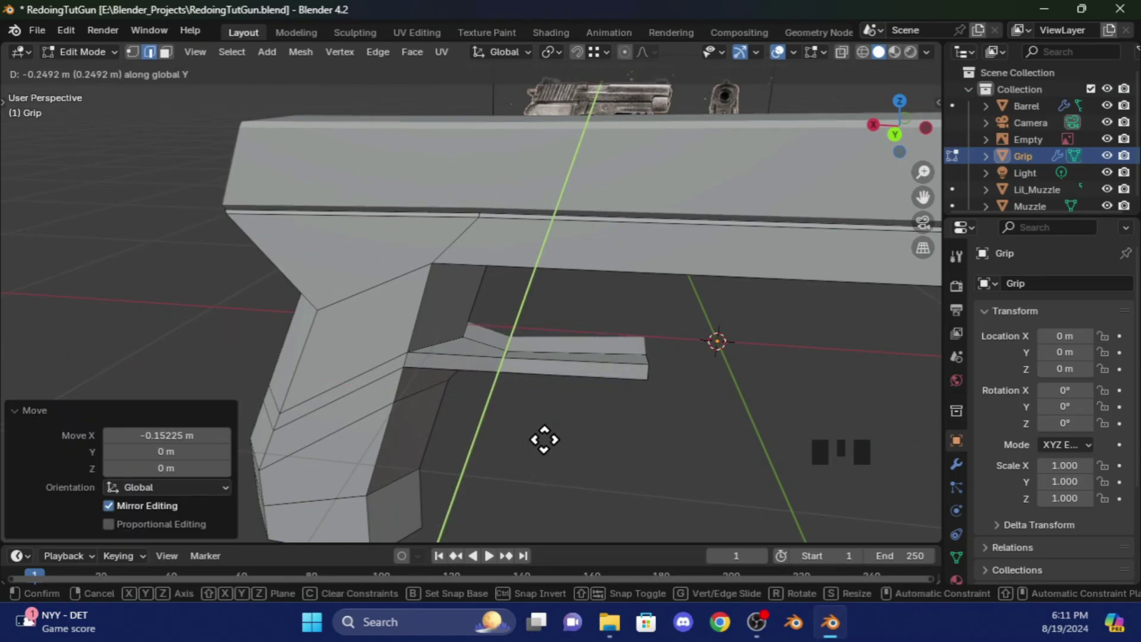
pyautogui.click(544, 440)
pyautogui.moveTo(544, 440); pyautogui.dragTo(804, 279, button='middle')
# - Loop cut the guard bar at factor -0.747 near its front
pyautogui.hotkey('ctrl', 'r')
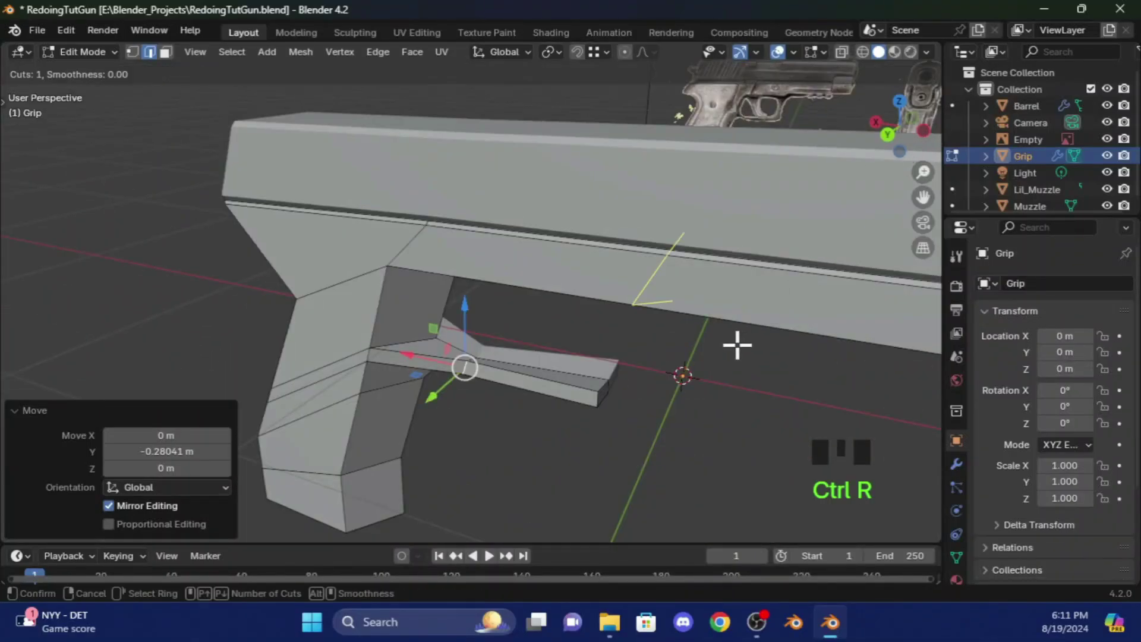
pyautogui.click(579, 398)
pyautogui.click(654, 295)
pyautogui.click(888, 136)
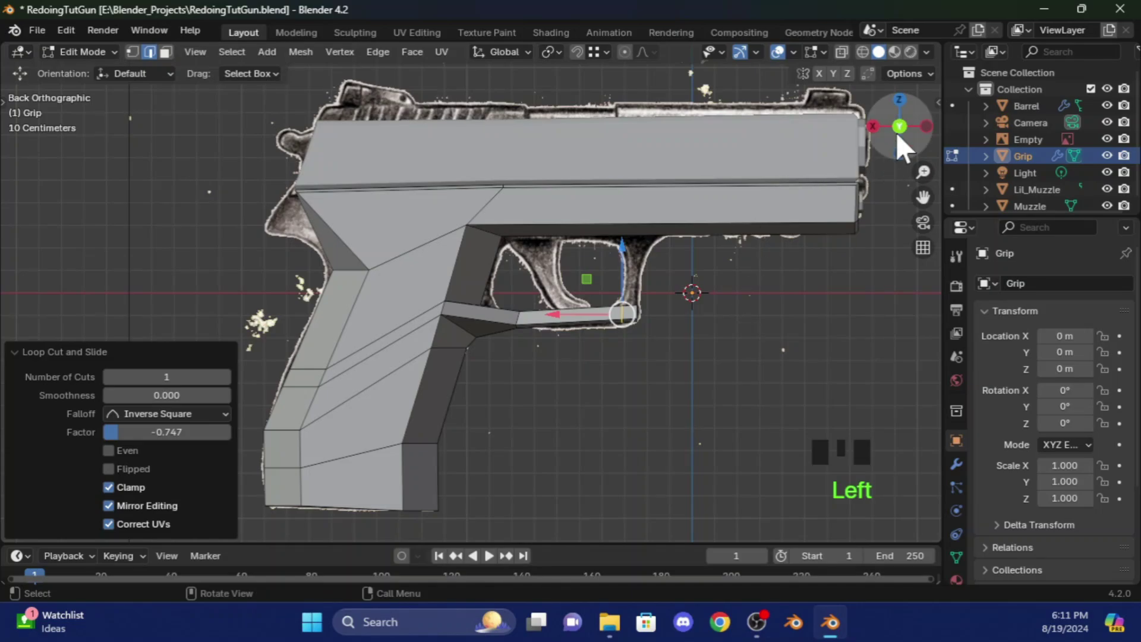
pyautogui.moveTo(901, 144); pyautogui.dragTo(885, 149)
# - Select the bar's end face in Back Ortho view and extrude it upward toward the slide
pyautogui.click(703, 499)
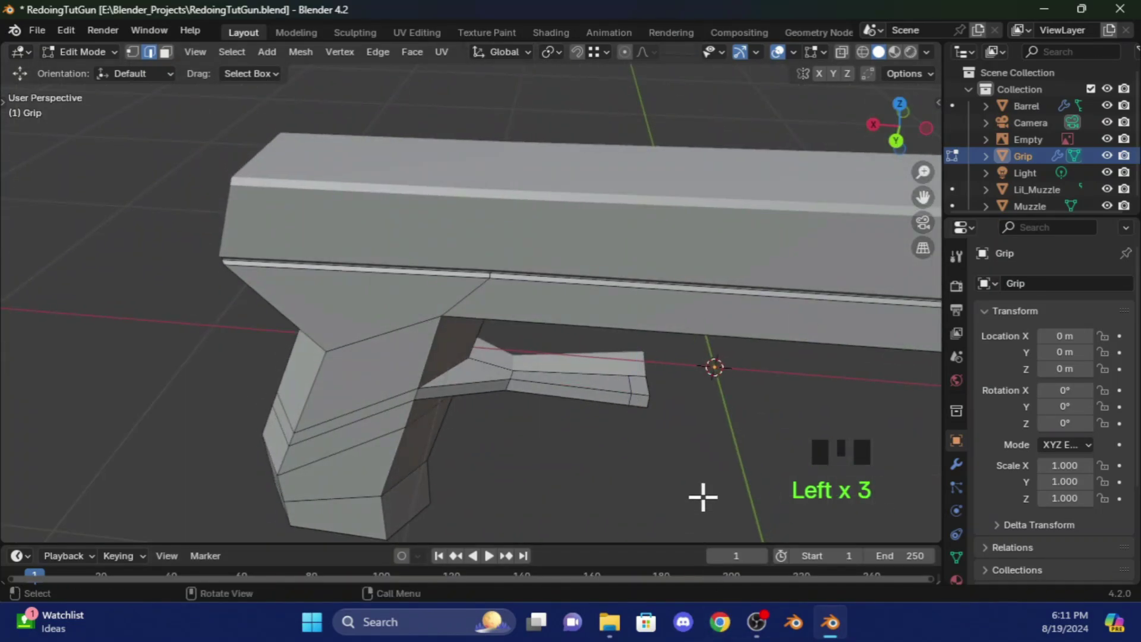
pyautogui.click(167, 52)
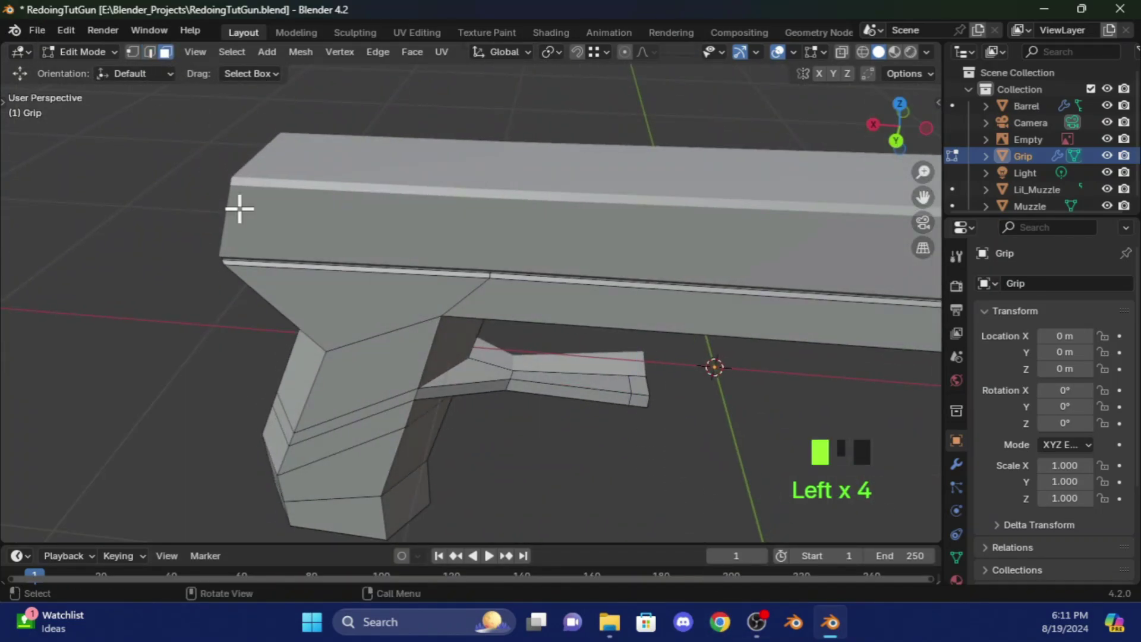
pyautogui.click(605, 397)
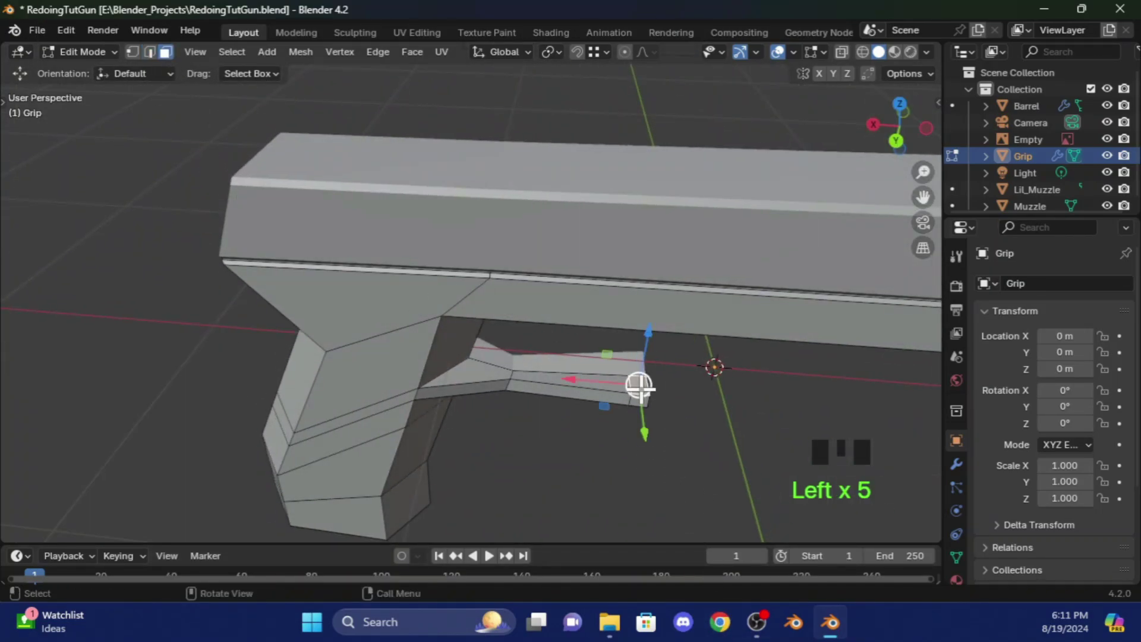
pyautogui.click(894, 141)
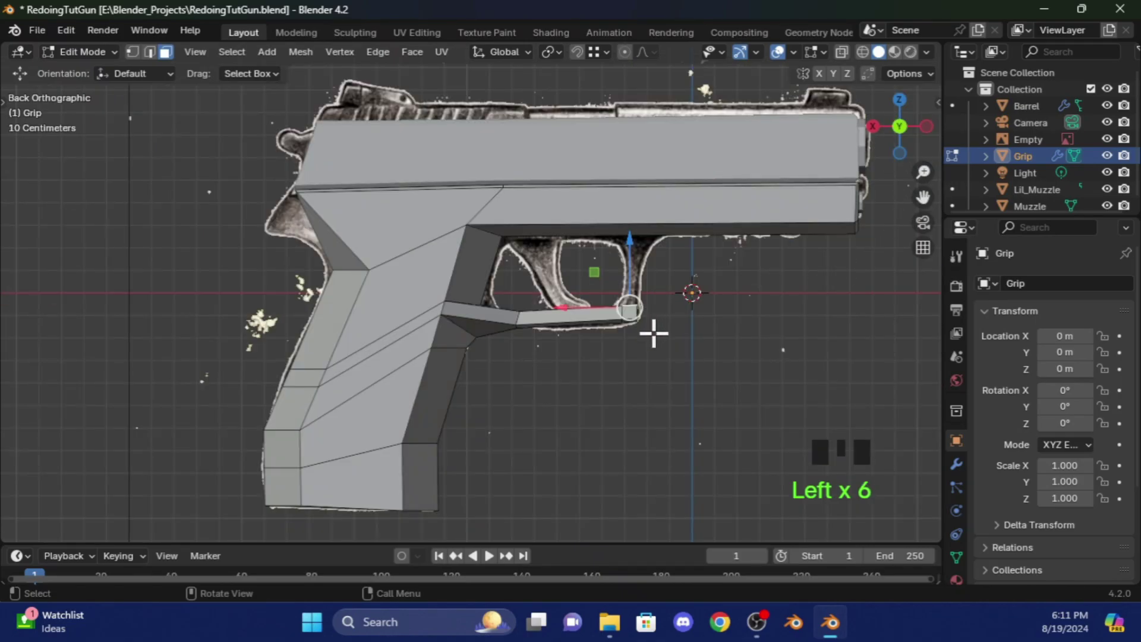
pyautogui.press('e')
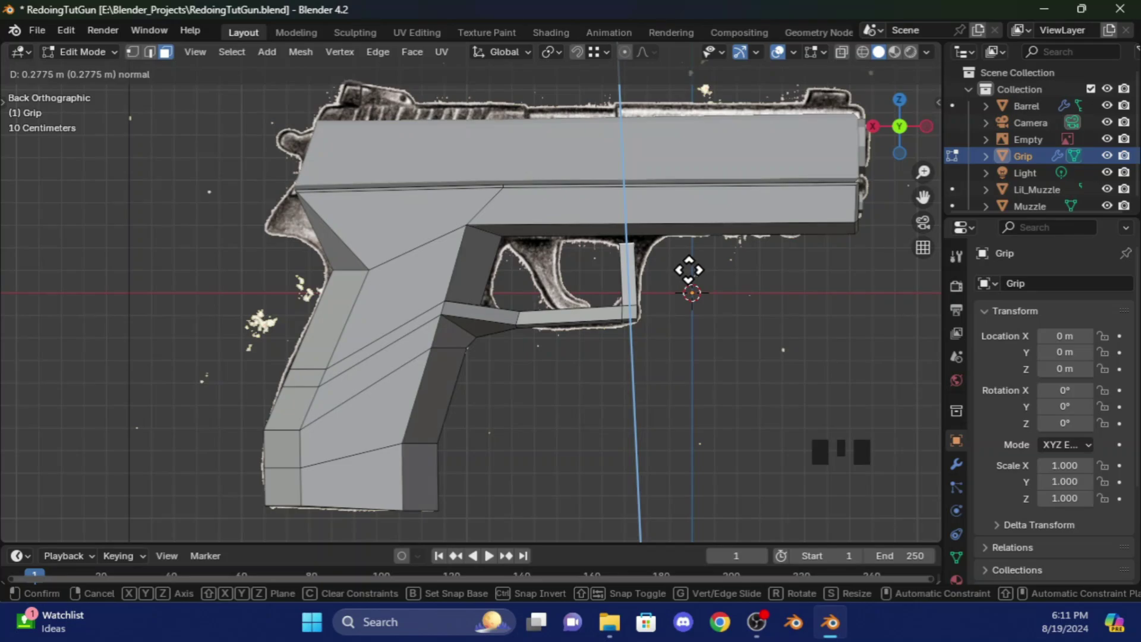
# - Extrude the front post 0.24268 m, shift it −0.037 m in X, and tilt it 4.32°
pyautogui.click(698, 280)
pyautogui.press('g')
pyautogui.press('x')
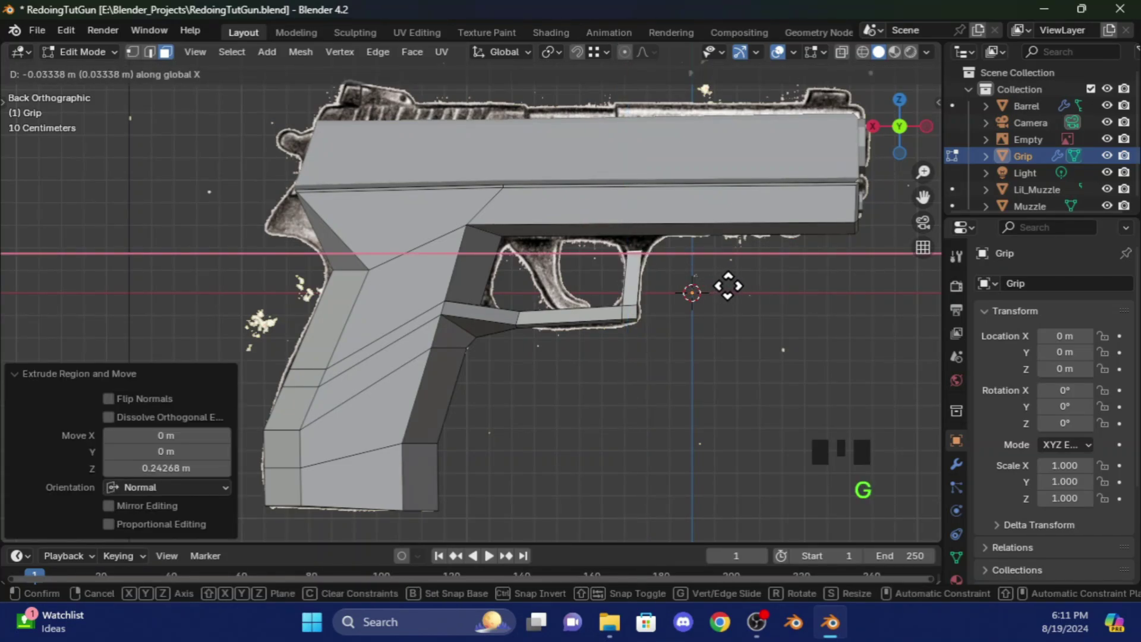
pyautogui.click(729, 285)
pyautogui.press('t')
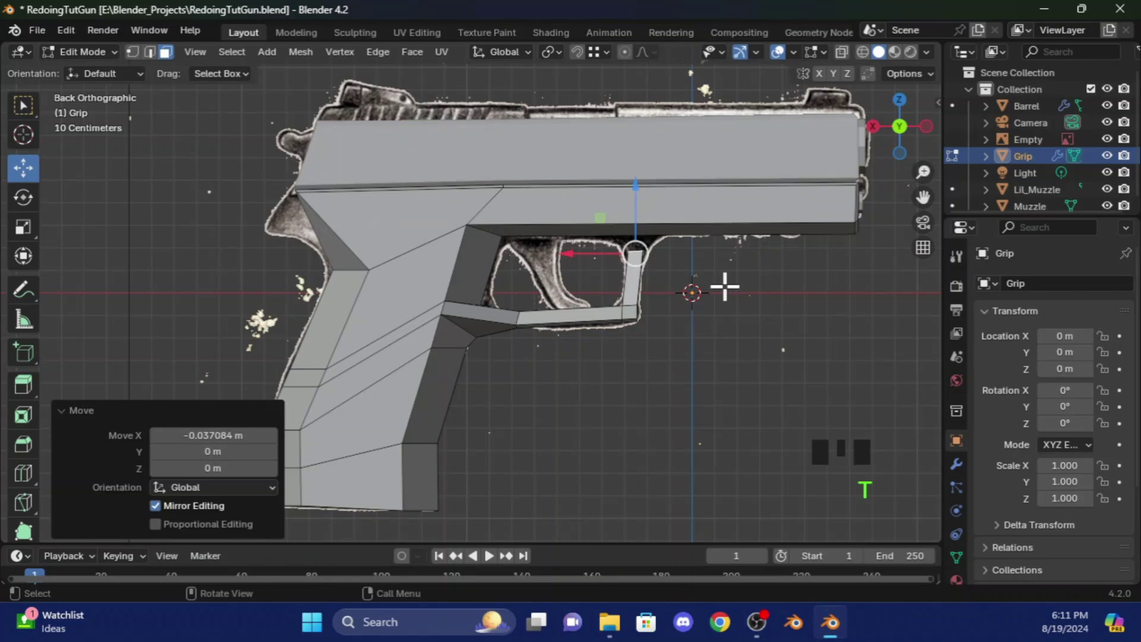
pyautogui.press('r')
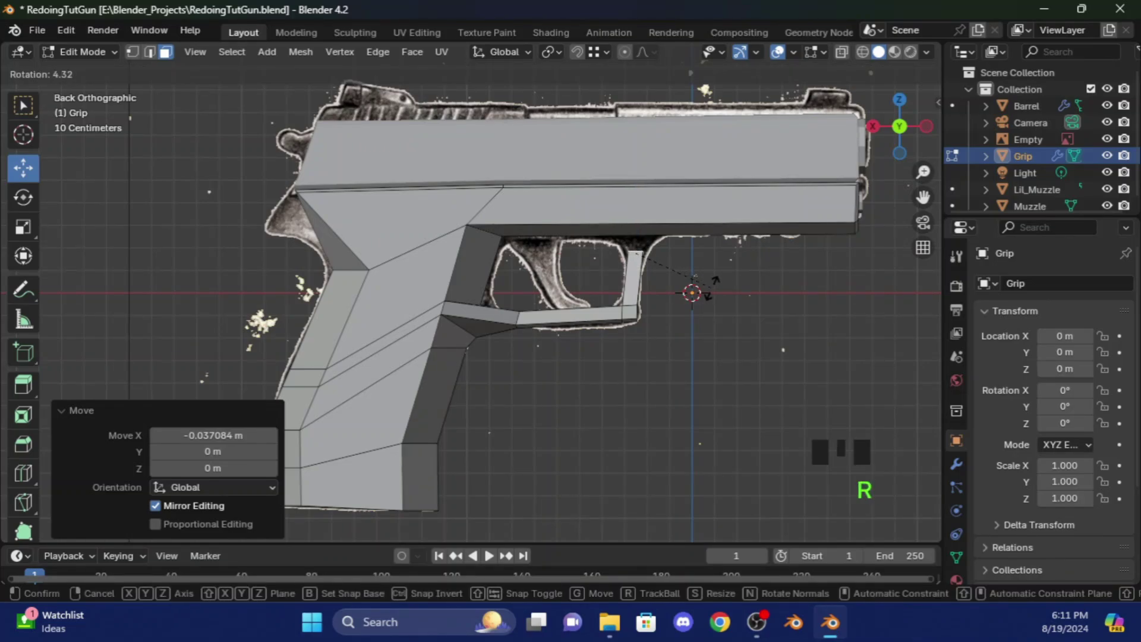
pyautogui.click(712, 288)
pyautogui.moveTo(905, 153); pyautogui.dragTo(887, 156)
pyautogui.hotkey('ctrl', 'r')
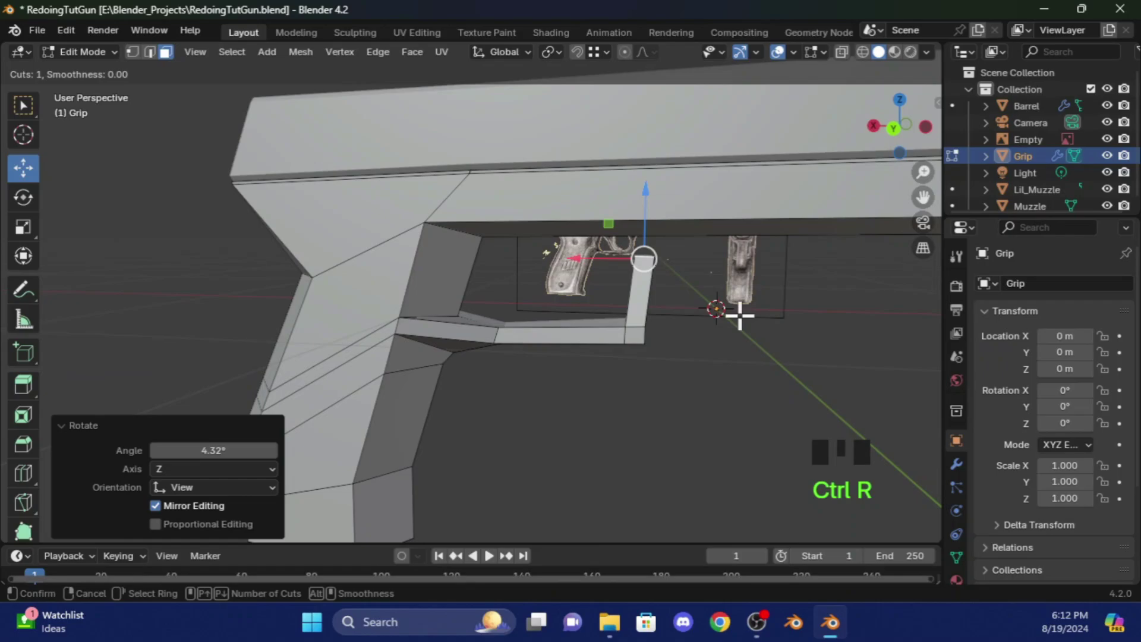
# - Add two loop cuts to the frame above the trigger guard
pyautogui.click(676, 218)
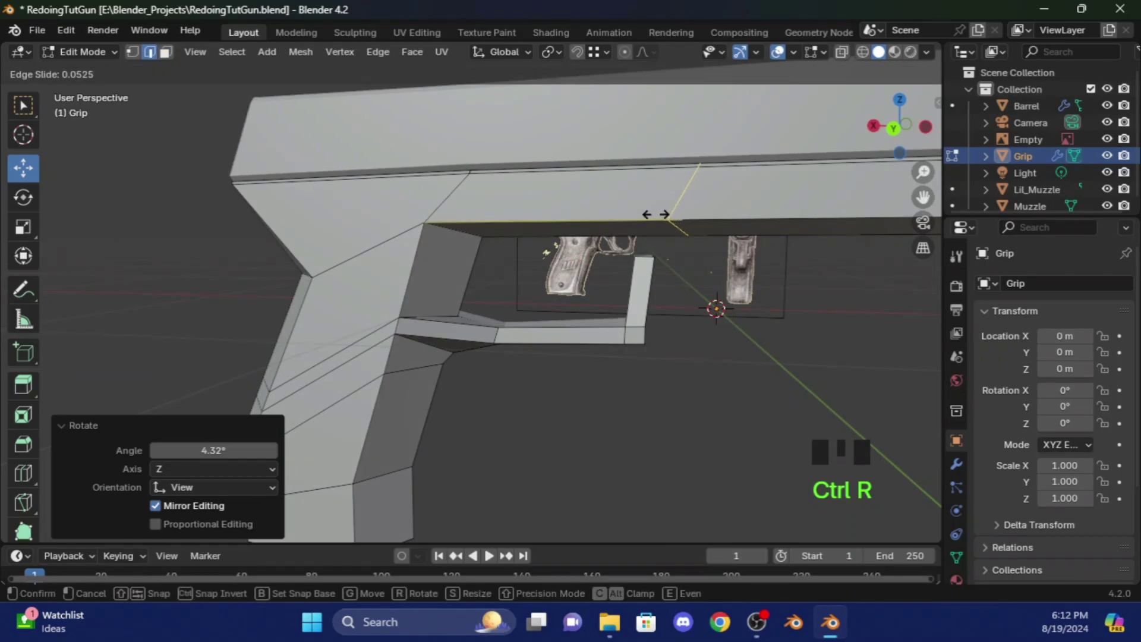
pyautogui.click(588, 210)
pyautogui.hotkey('ctrl', 'r')
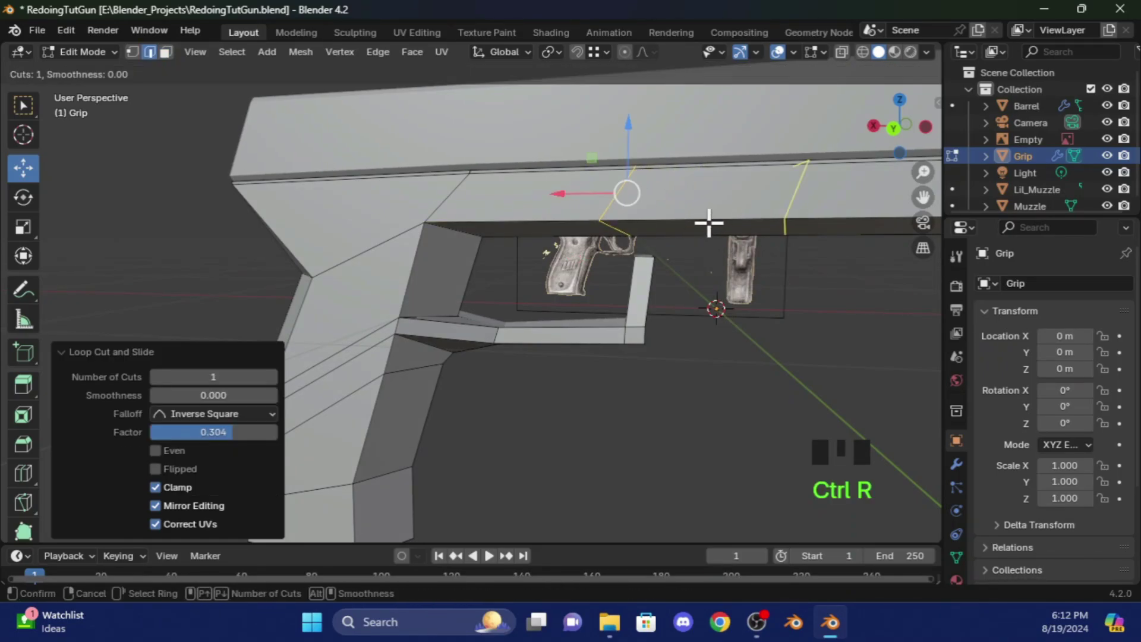
pyautogui.click(710, 221)
pyautogui.click(654, 222)
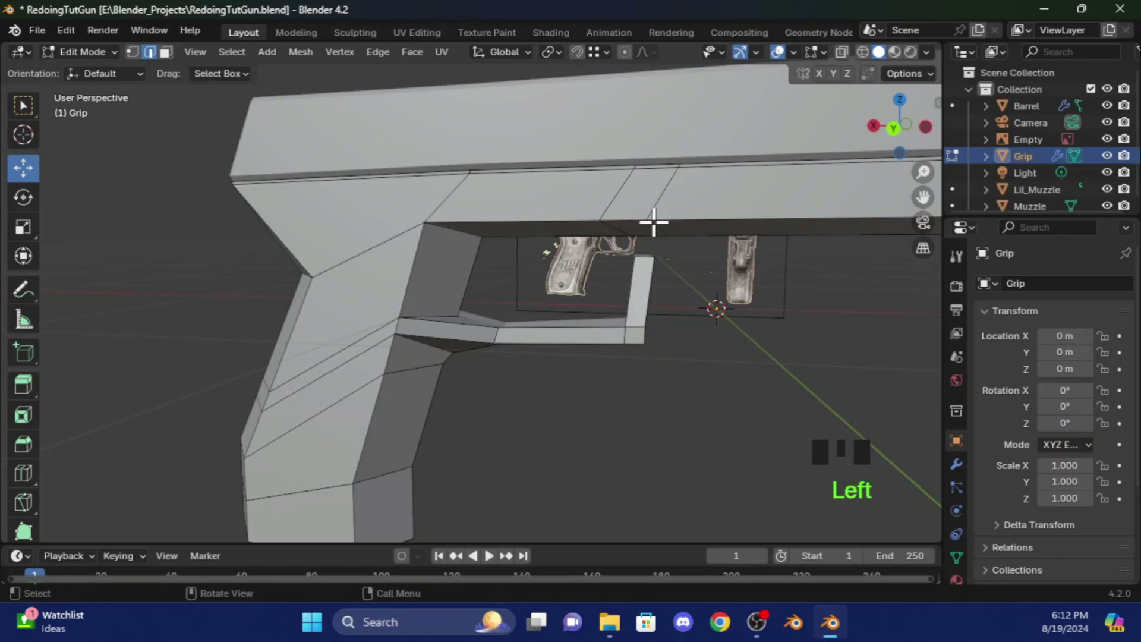
# - Rotate the new loop -61.1° into a slant, then rotate the slanted edge -1.19°
pyautogui.click(665, 220)
pyautogui.press('r')
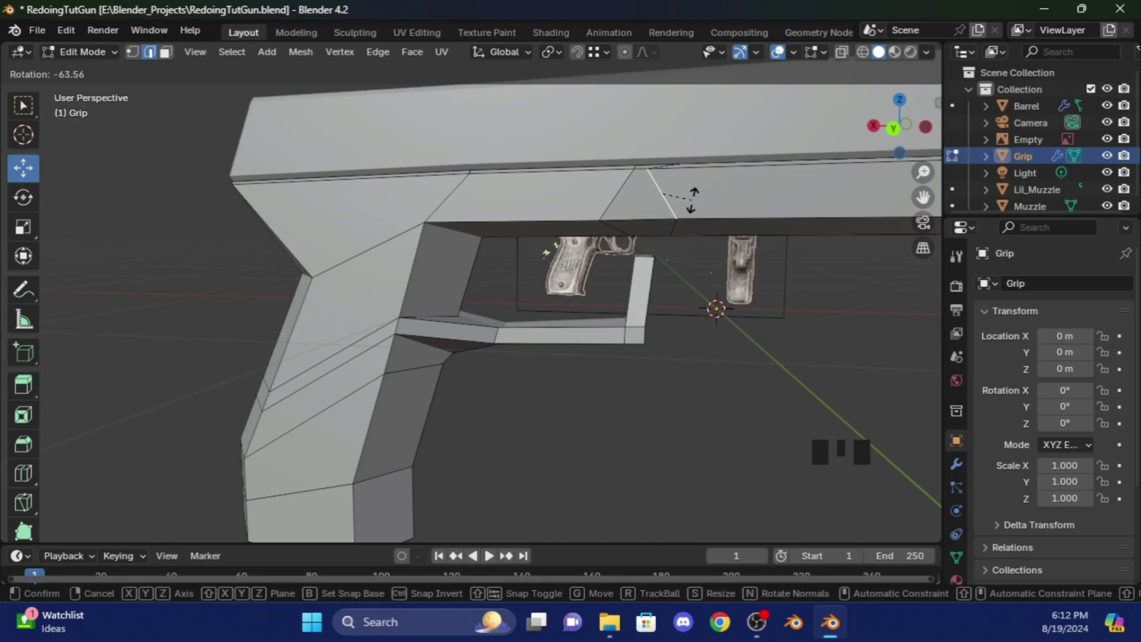
pyautogui.click(686, 197)
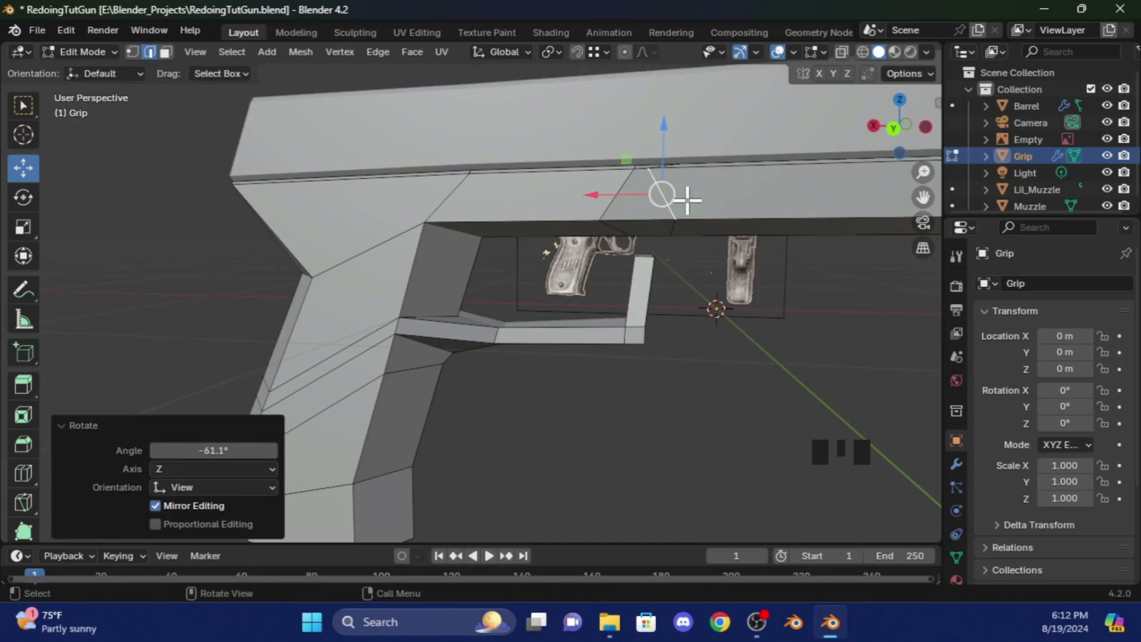
pyautogui.click(725, 271)
pyautogui.click(672, 231)
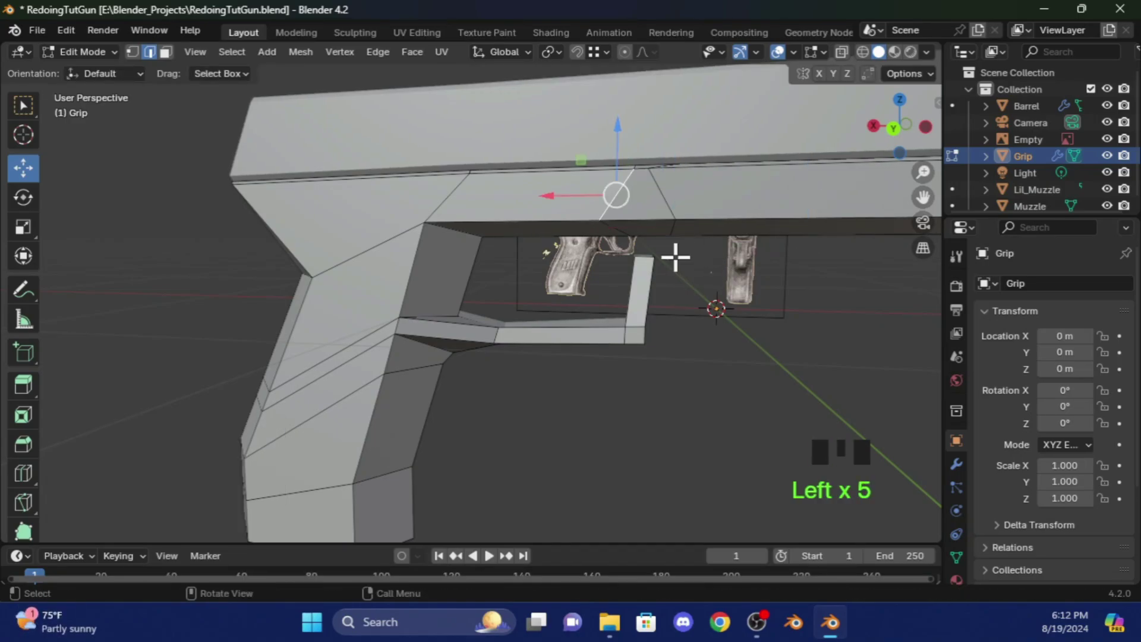
pyautogui.press('r')
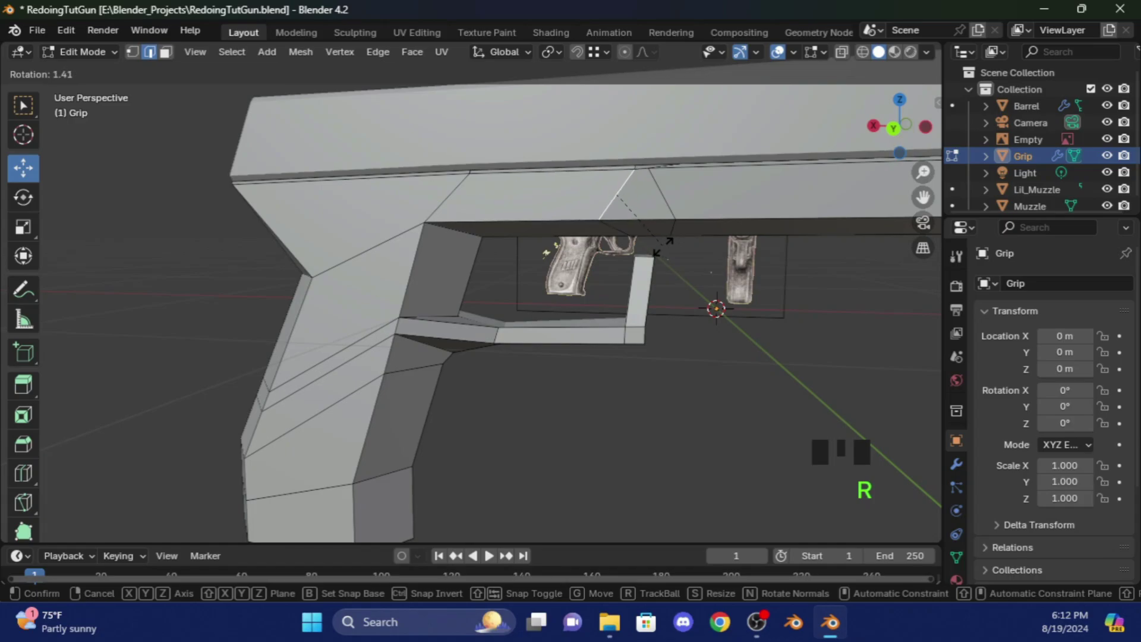
pyautogui.click(659, 250)
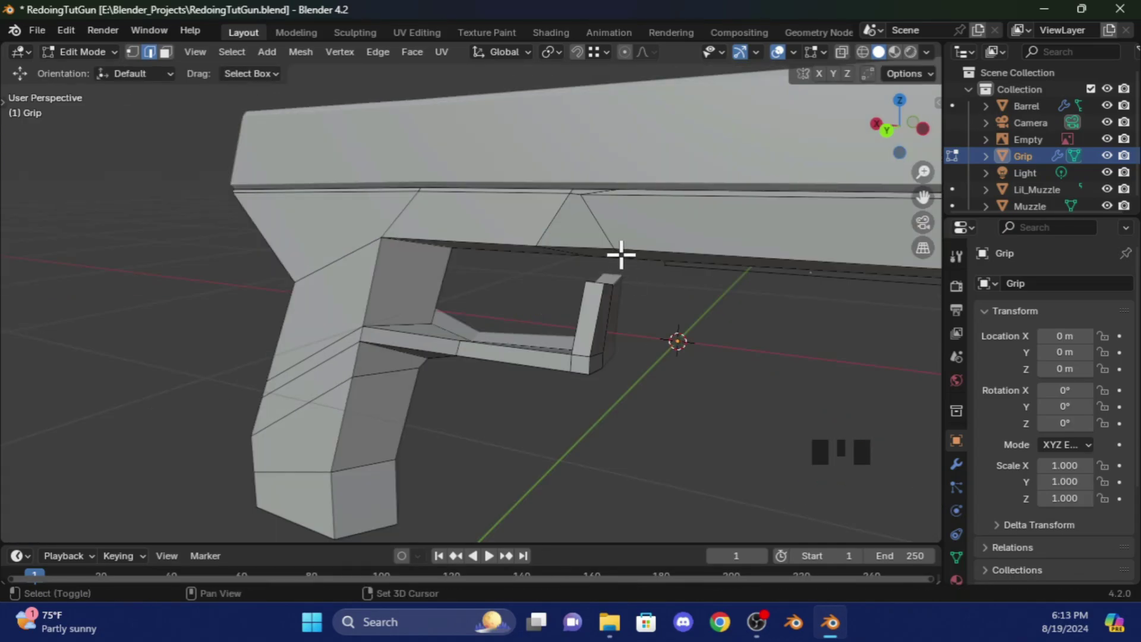
# - Select two edges at the top of the guard and fill a face between them
pyautogui.keyDown('shift'); pyautogui.click(624, 254); pyautogui.keyUp('shift')
pyautogui.moveTo(886, 120); pyautogui.dragTo(820, 184)
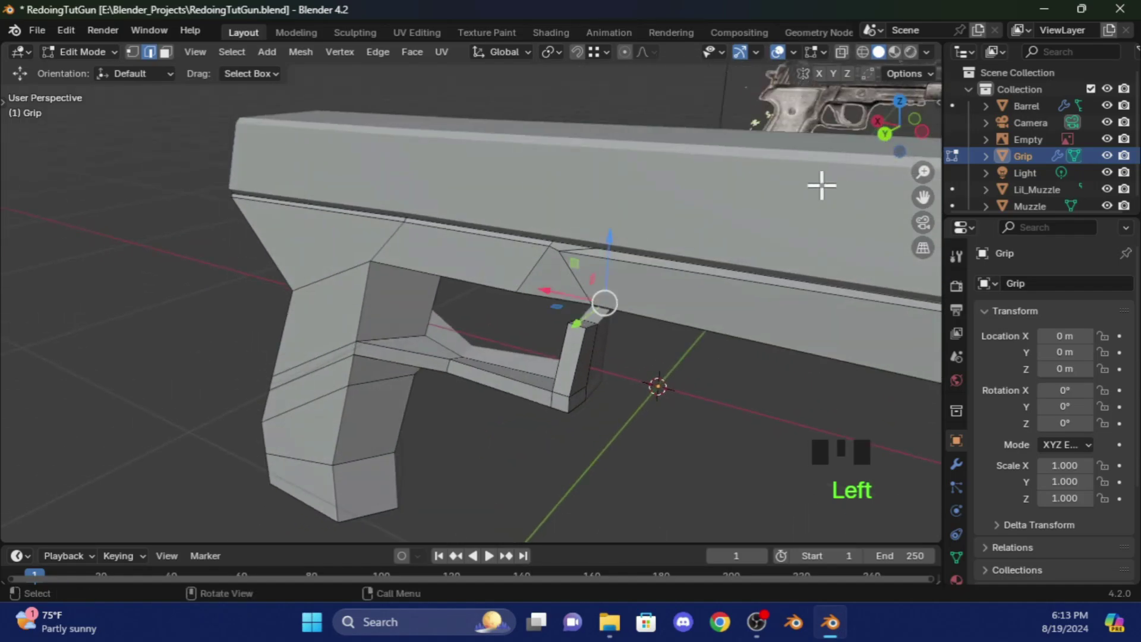
pyautogui.keyDown('shift'); pyautogui.click(592, 321); pyautogui.keyUp('shift')
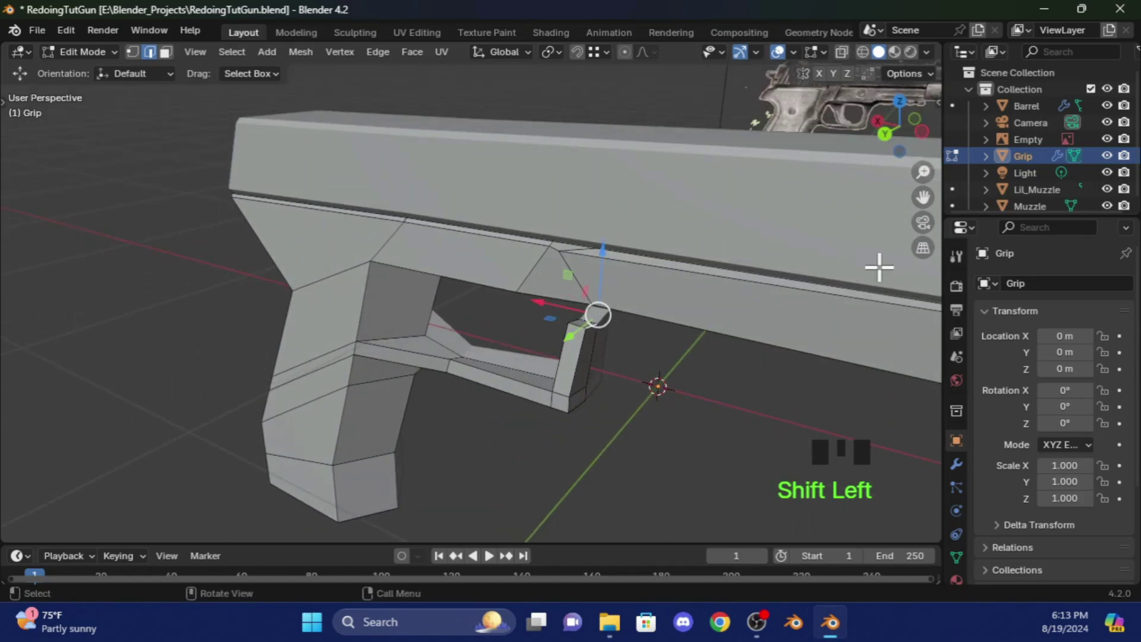
pyautogui.moveTo(890, 130); pyautogui.dragTo(894, 132)
pyautogui.press('f')
pyautogui.click(746, 386)
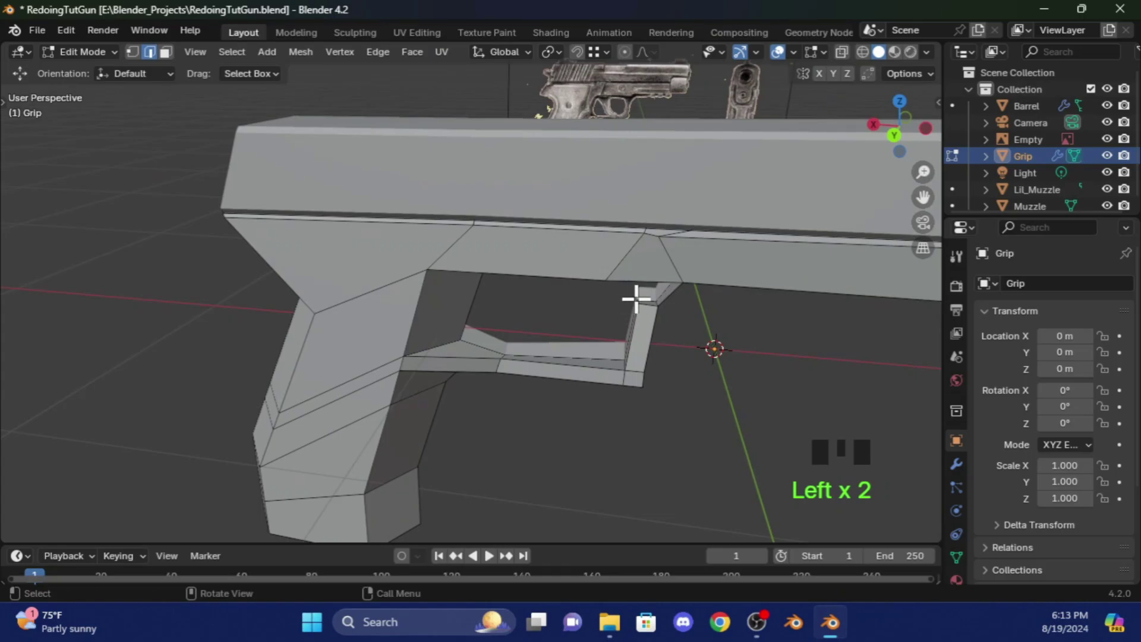
# - Fill a triangular face between the guard-top edge and its neighbour
pyautogui.moveTo(893, 120); pyautogui.dragTo(853, 160)
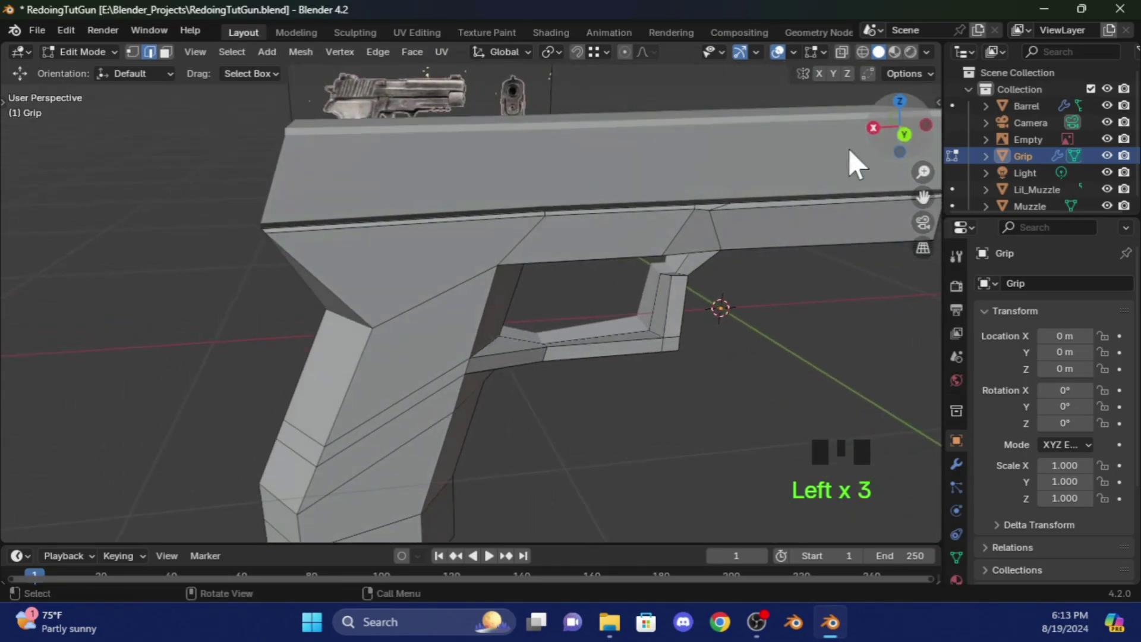
pyautogui.keyDown('shift'); pyautogui.click(666, 275); pyautogui.keyUp('shift')
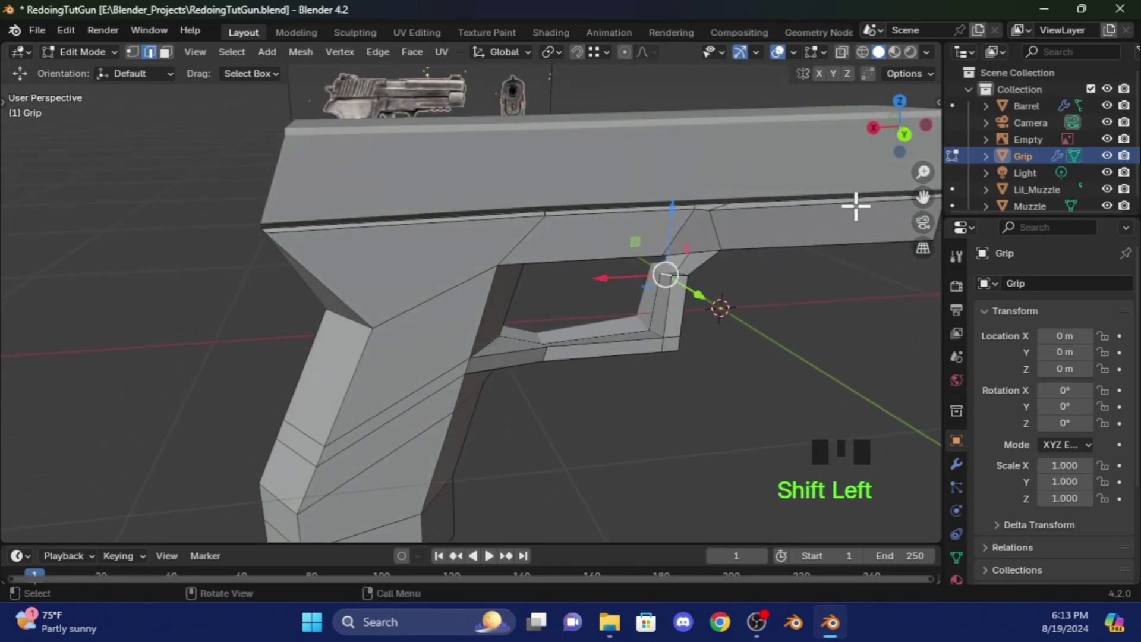
pyautogui.moveTo(899, 129)
pyautogui.mouseDown()
pyautogui.moveTo(867, 133)
pyautogui.moveTo(882, 132)
pyautogui.mouseUp()
pyautogui.keyDown('shift'); pyautogui.click(548, 214); pyautogui.keyUp('shift')
pyautogui.press('f')
# - Fill the quad face below the triangle to close the gap
pyautogui.keyDown('shift'); pyautogui.click(630, 270); pyautogui.keyUp('shift')
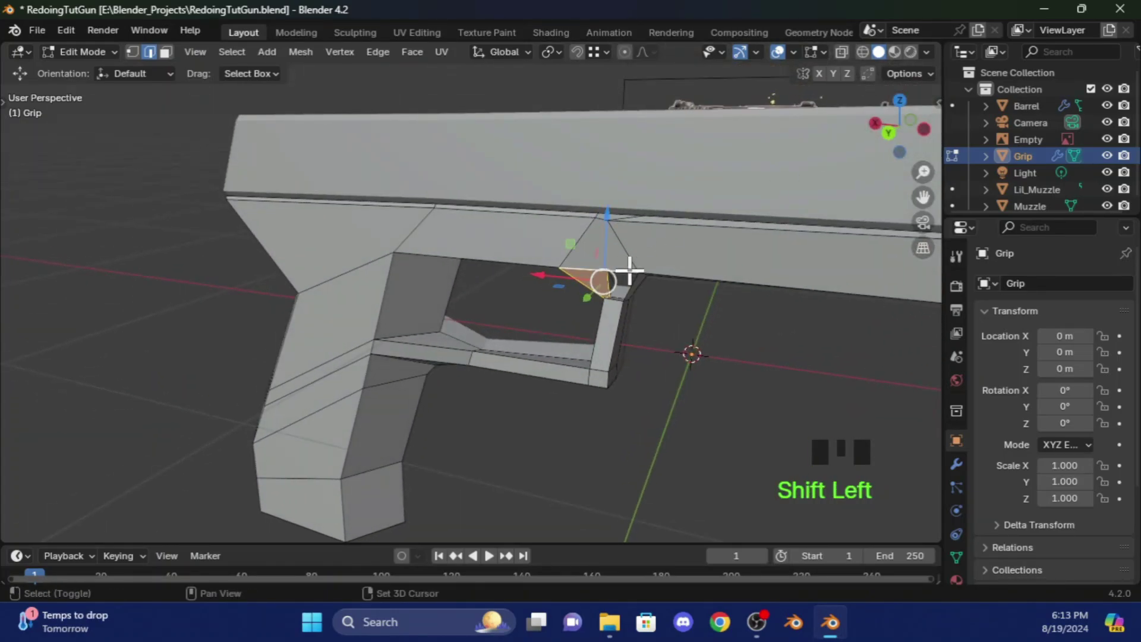
pyautogui.click(728, 349)
pyautogui.click(615, 273)
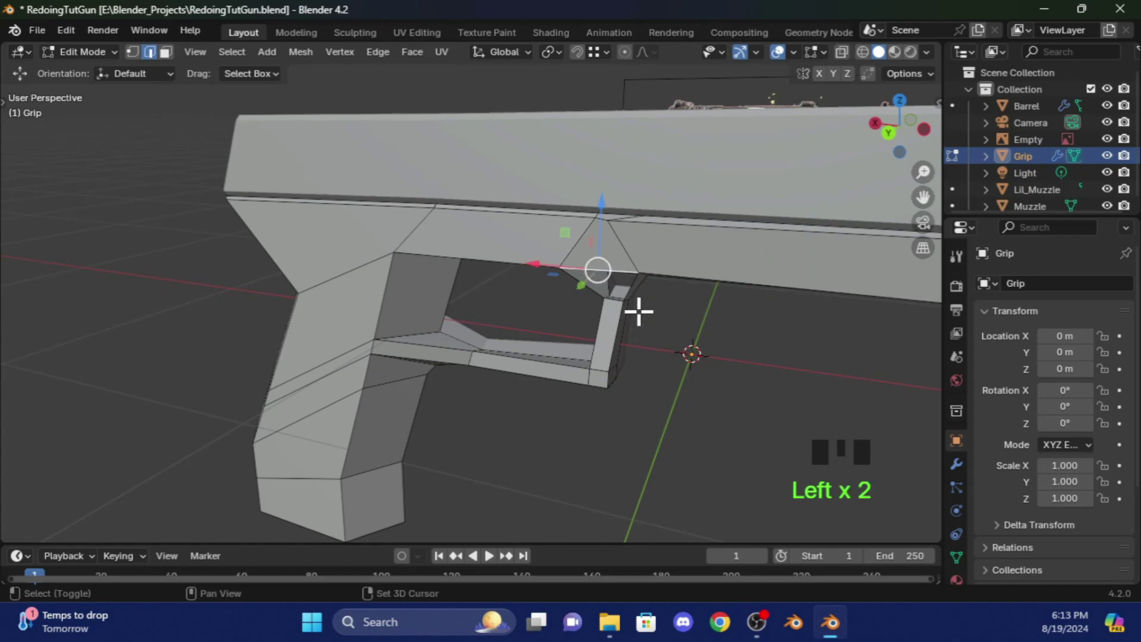
pyautogui.keyDown('shift'); pyautogui.click(612, 303); pyautogui.keyUp('shift')
pyautogui.press('f')
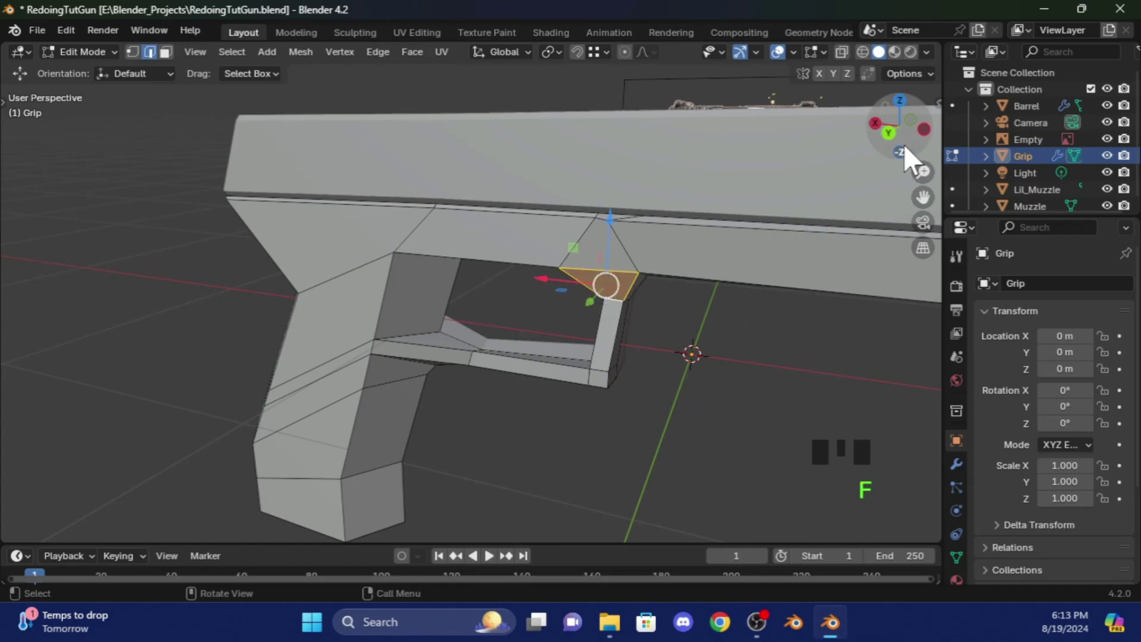
# - Clear the selection and zoom around to inspect the closed trigger guard
pyautogui.moveTo(909, 146); pyautogui.dragTo(908, 122)
pyautogui.click(809, 343)
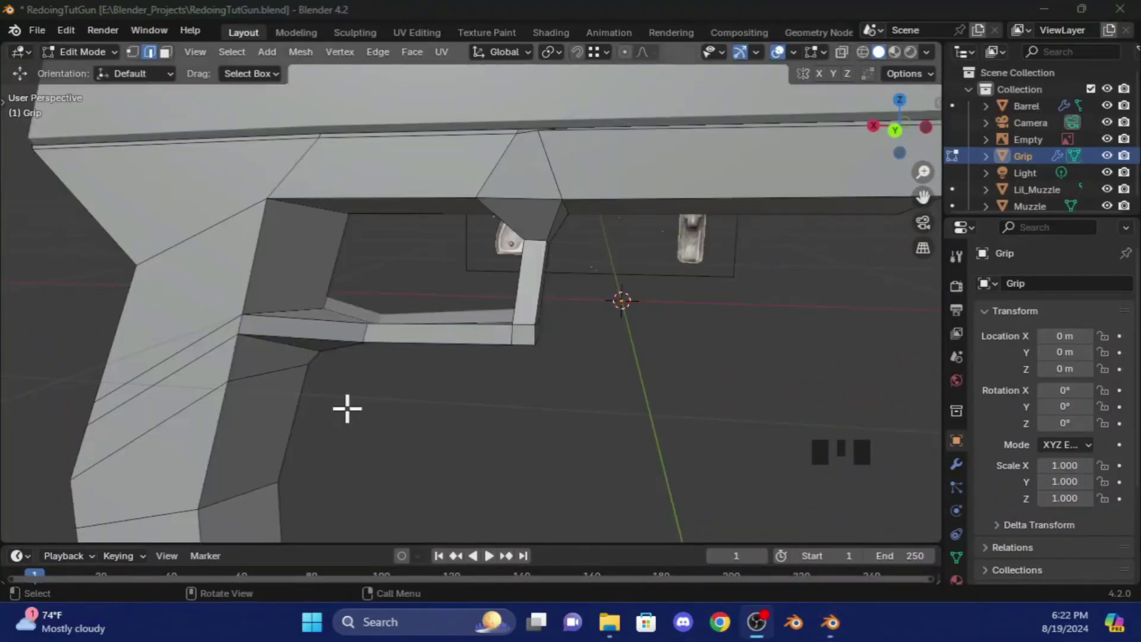
pyautogui.scroll(-2, 784, 280)
pyautogui.scroll(2, 784, 279)
pyautogui.scroll(-2, 784, 280)
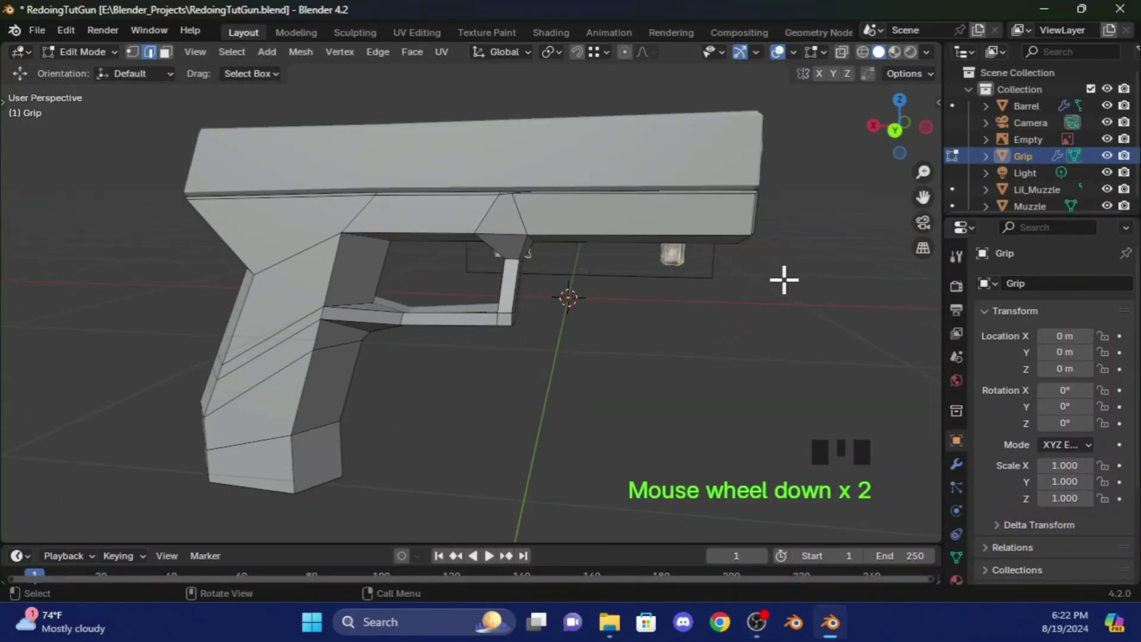
pyautogui.scroll(2, 784, 280)
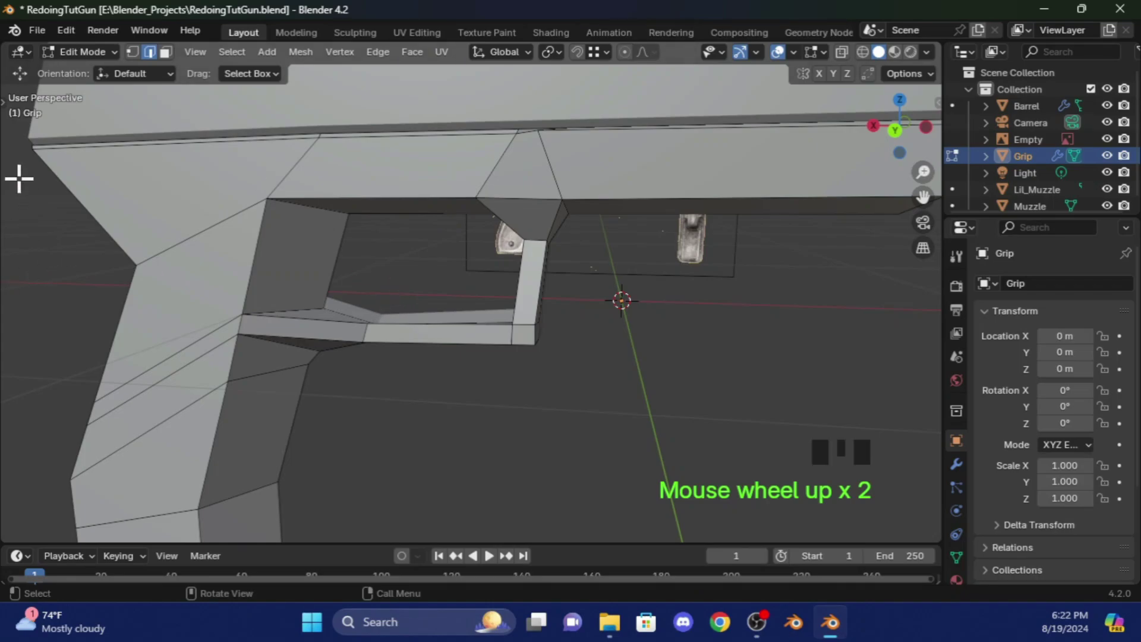
pyautogui.click(79, 52)
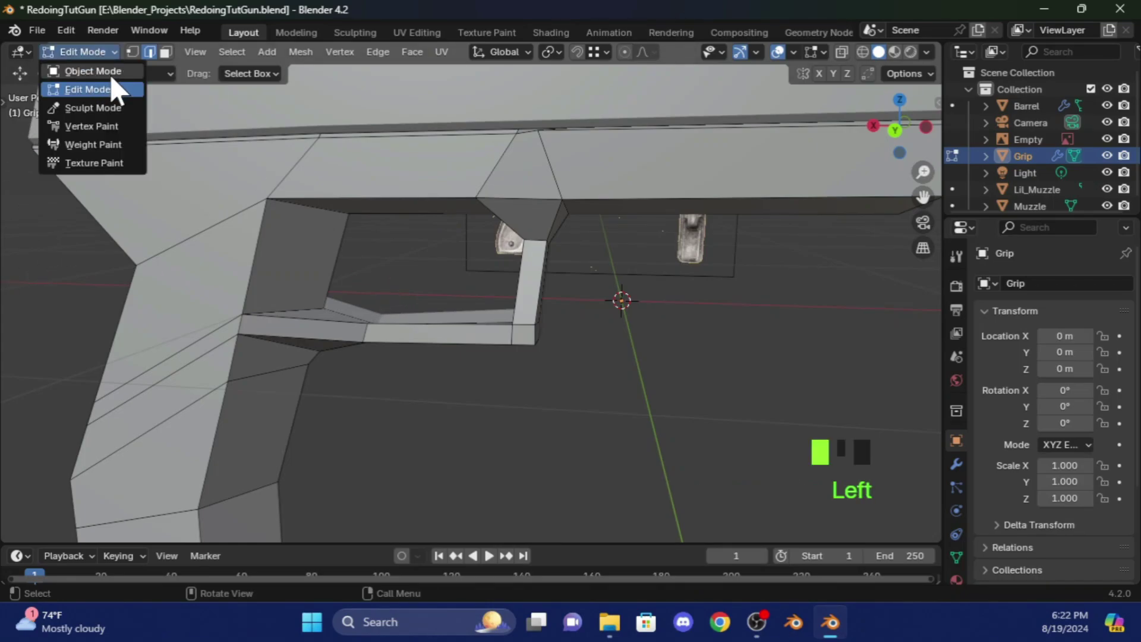
# - Add a cube in Object Mode, scale it to about 0.1, and move it into the guard's opening
pyautogui.click(102, 72)
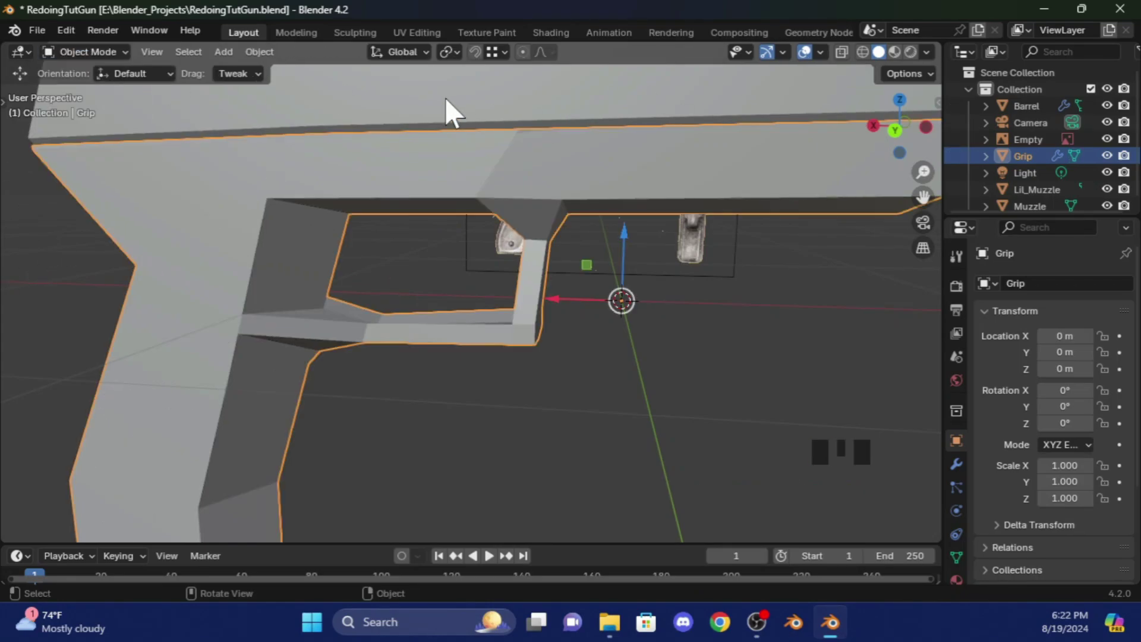
pyautogui.click(223, 52)
pyautogui.moveTo(239, 72)
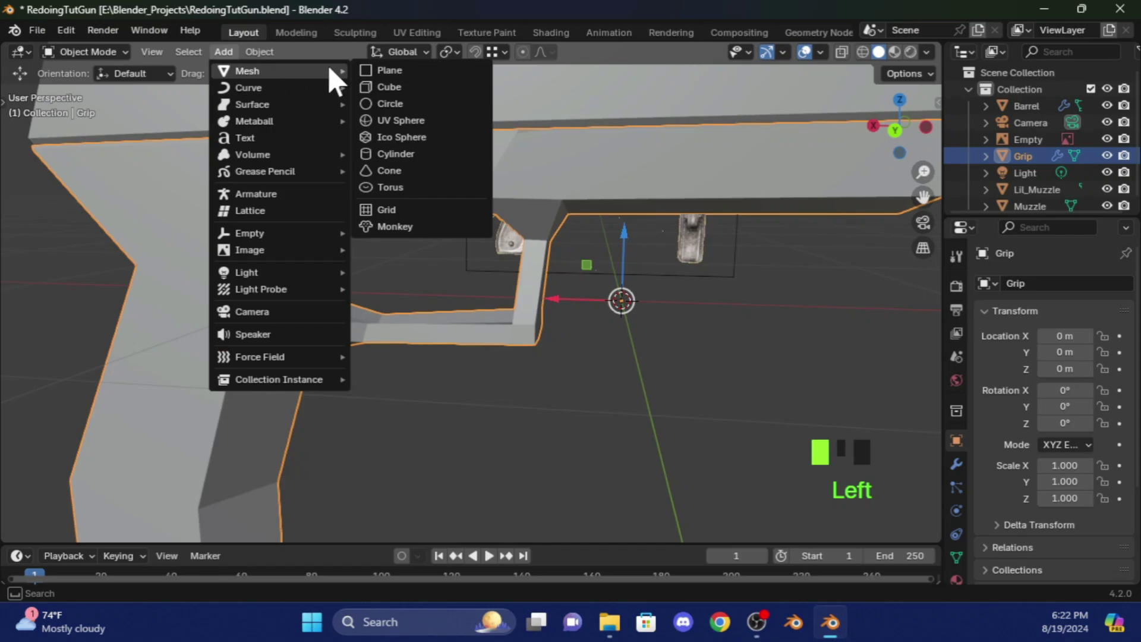
pyautogui.click(389, 87)
pyautogui.scroll(-1, 638, 330)
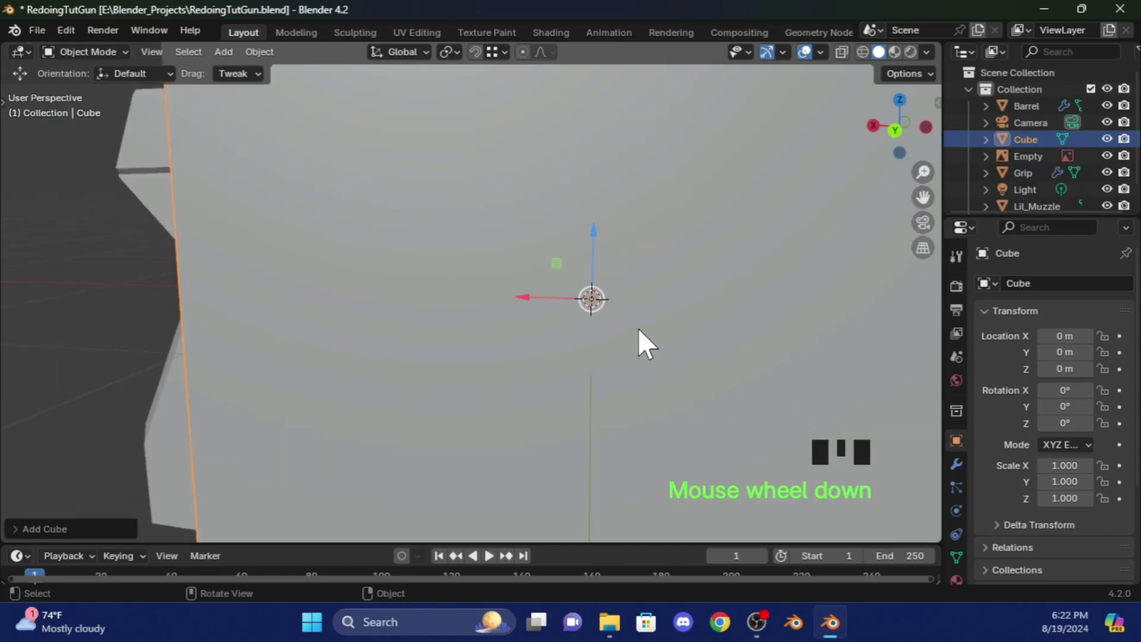
pyautogui.scroll(-2, 638, 329)
pyautogui.press('s')
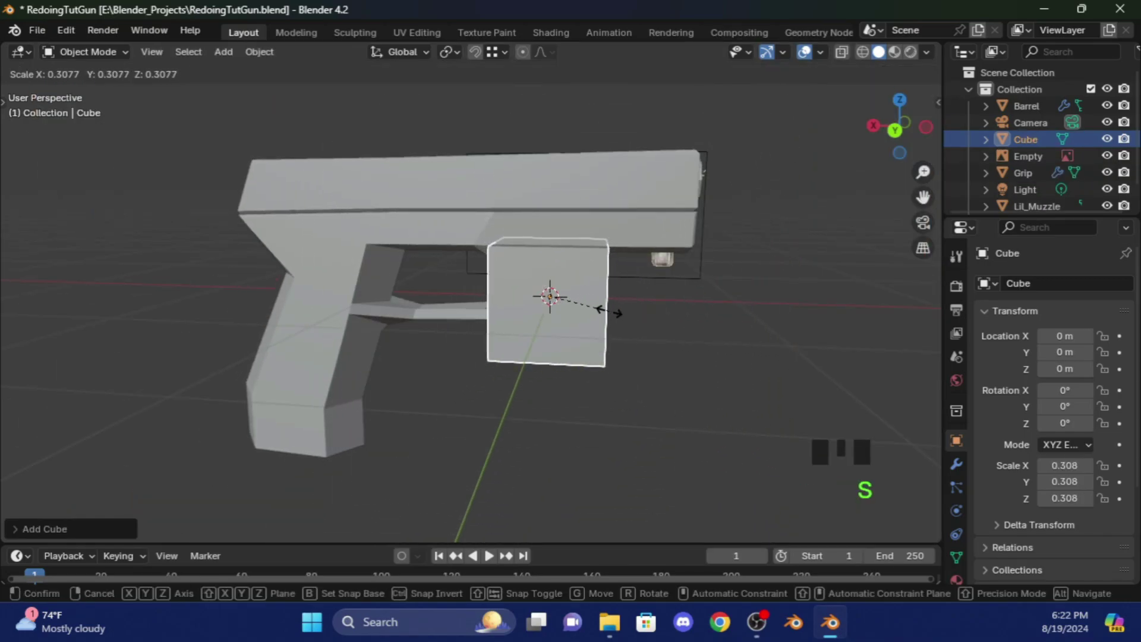
pyautogui.click(572, 297)
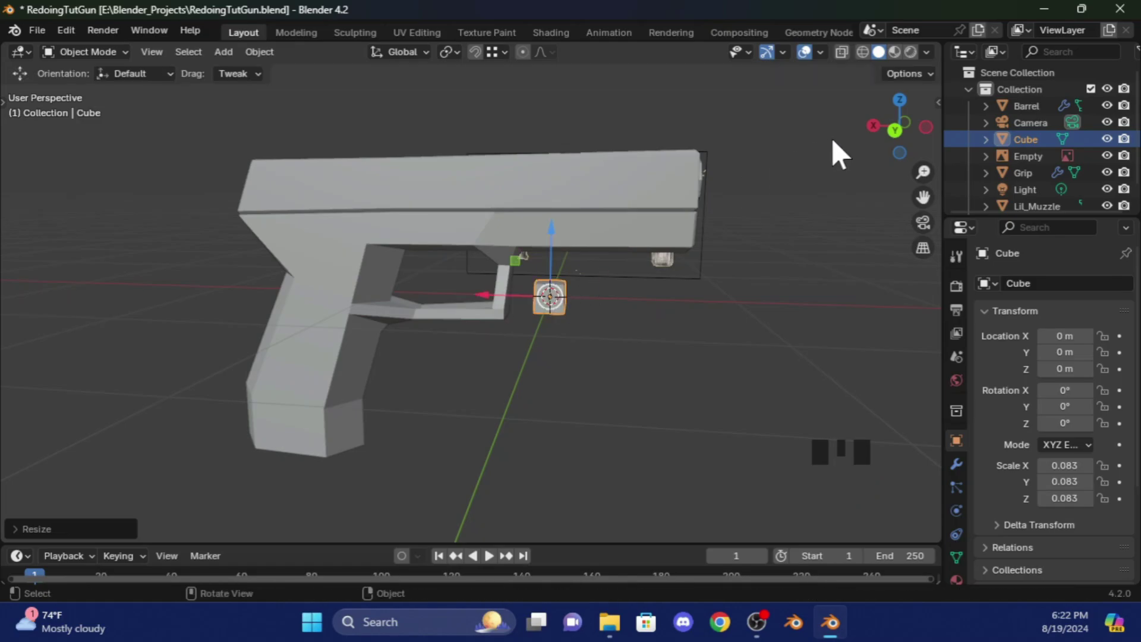
pyautogui.click(894, 130)
pyautogui.press('g')
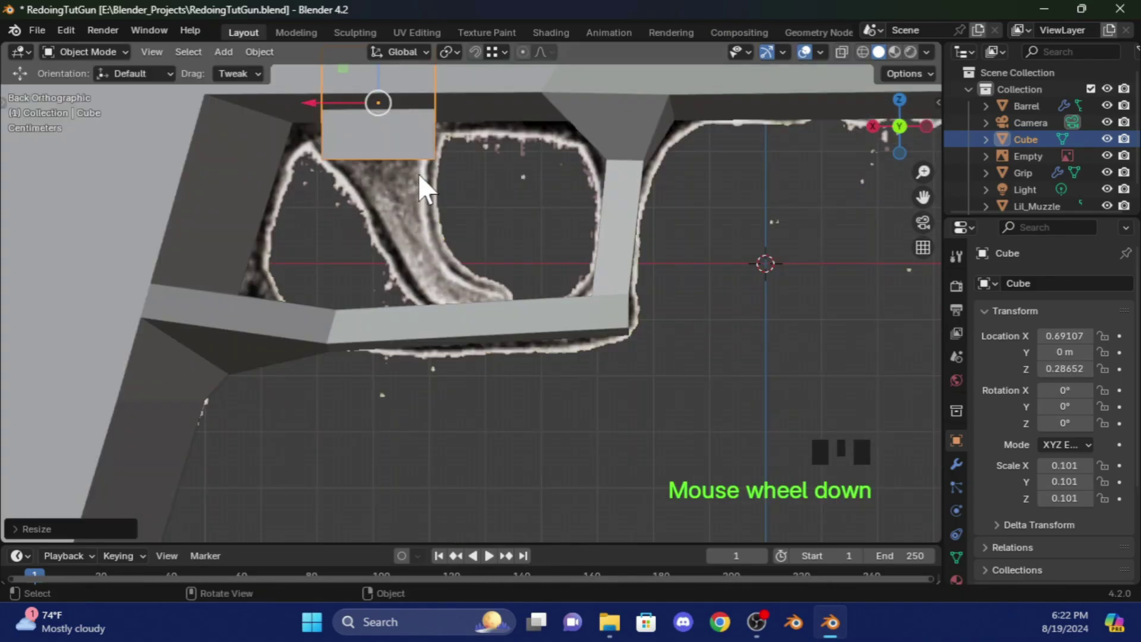
# - Enter Edit Mode on the cube with vertex selection and X-ray to see the reference
pyautogui.scroll(2, 418, 173)
pyautogui.click(95, 52)
pyautogui.click(101, 89)
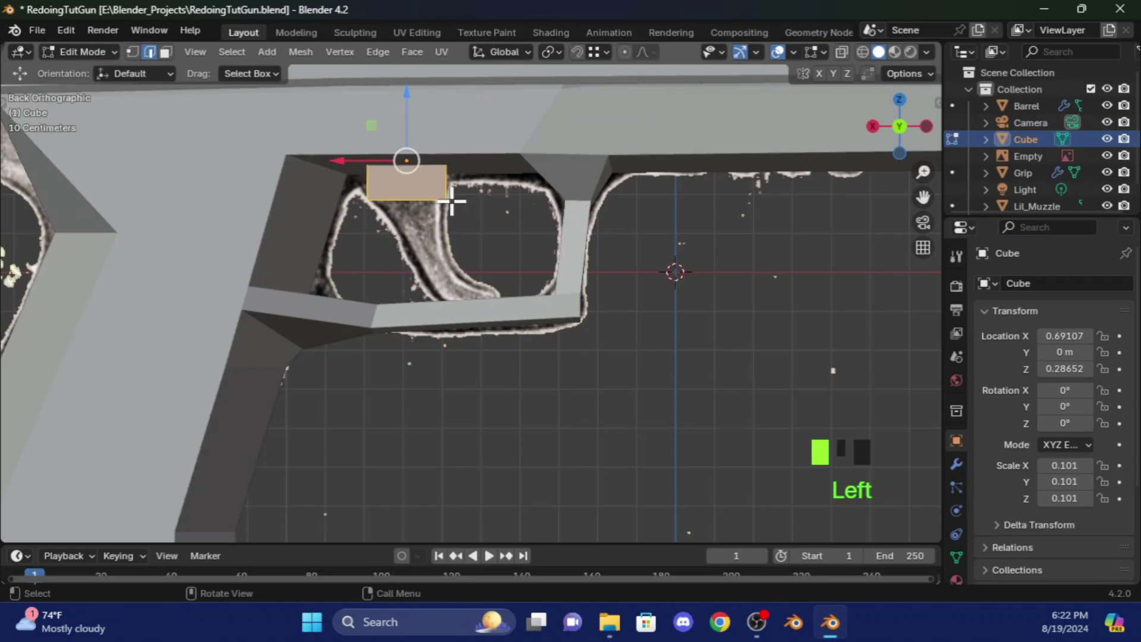
pyautogui.click(132, 53)
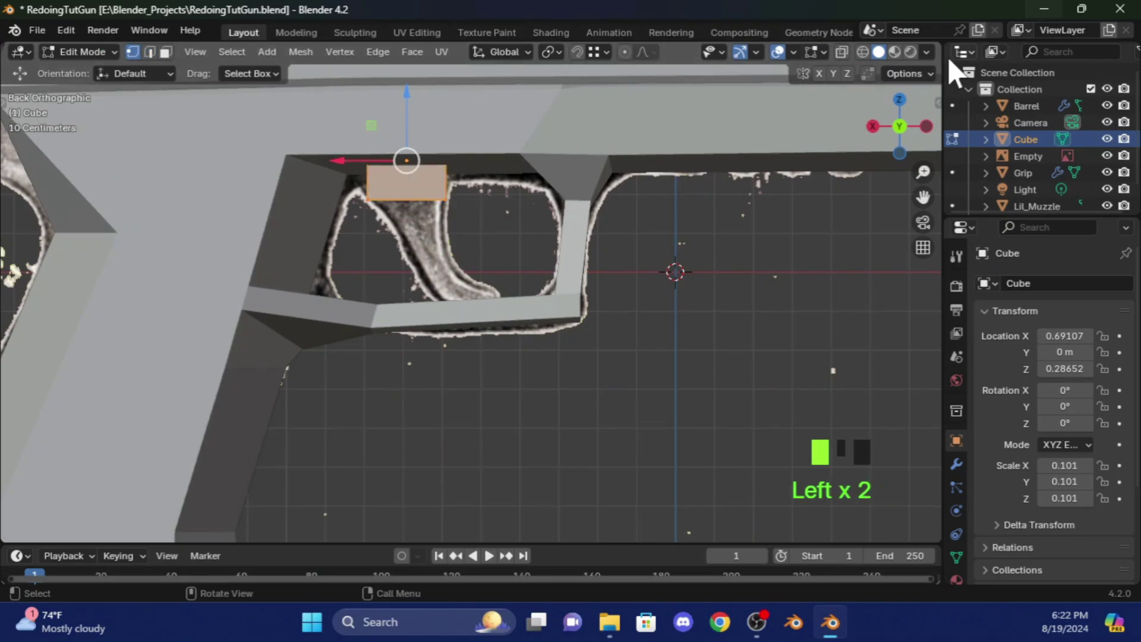
pyautogui.click(863, 52)
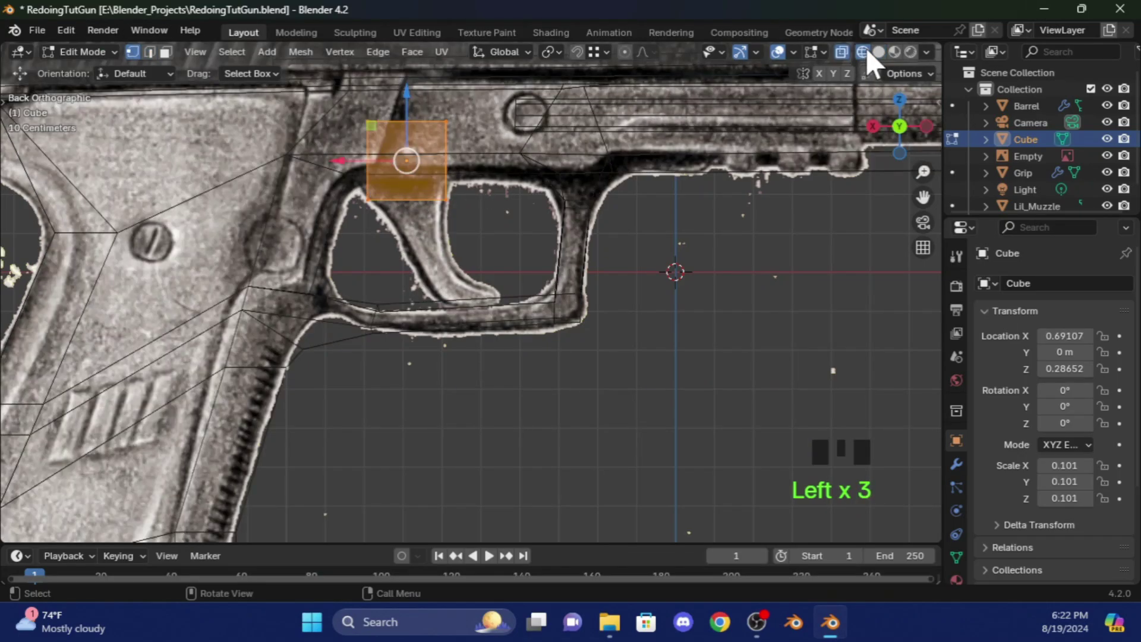
# - Move the cube's corner vertices onto the top of the reference trigger outline
pyautogui.click(369, 123)
pyautogui.press('g')
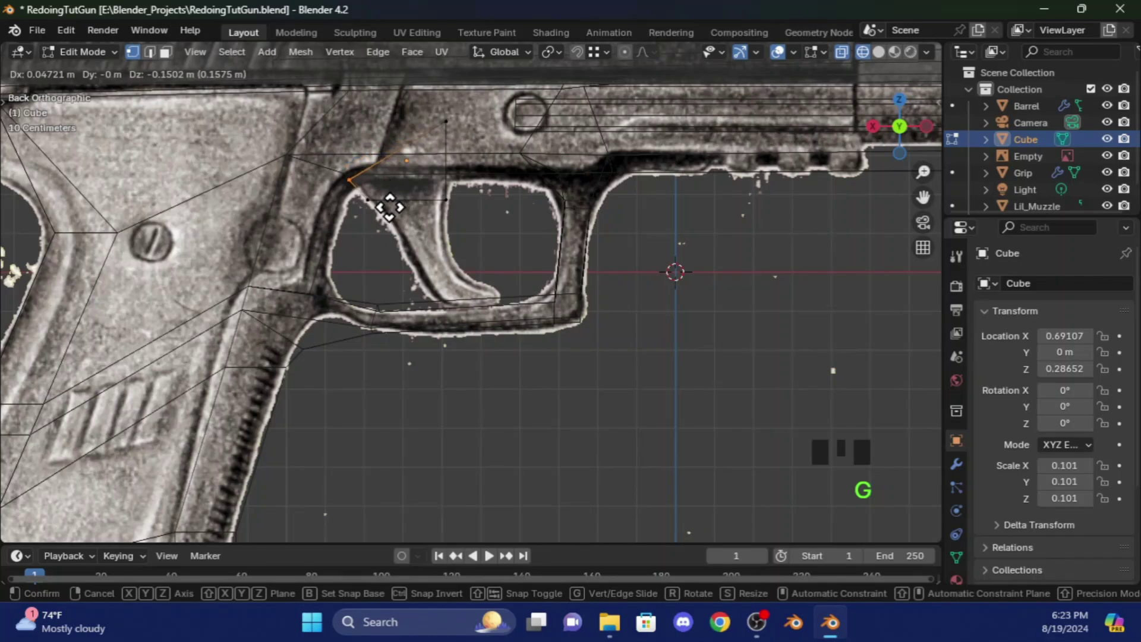
pyautogui.click(401, 213)
pyautogui.press('g')
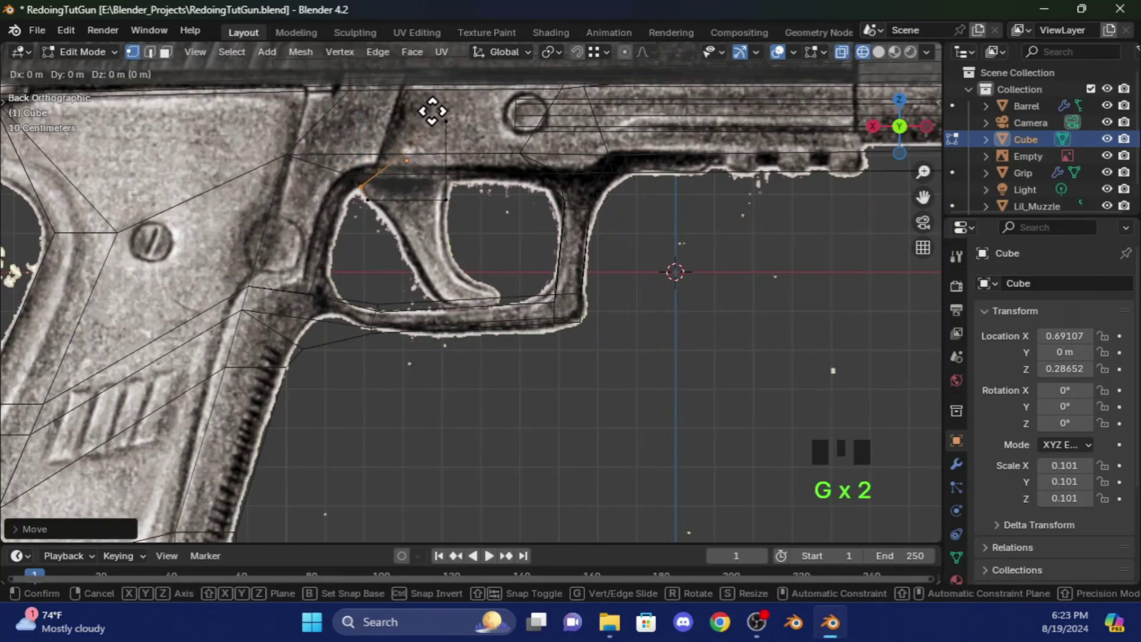
pyautogui.click(432, 109)
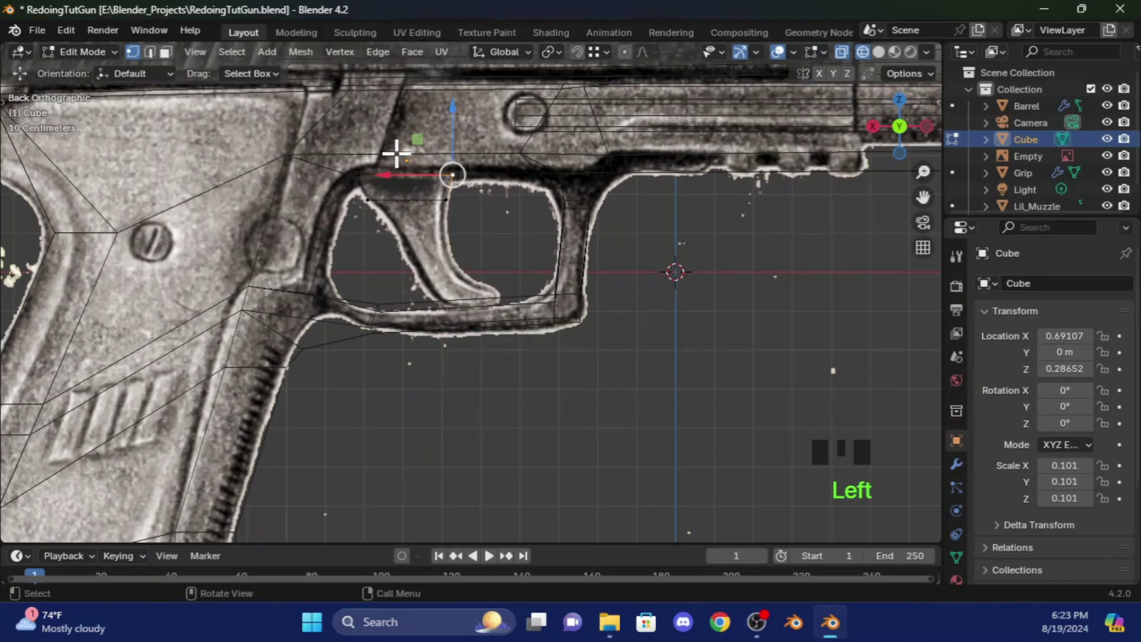
pyautogui.click(495, 241)
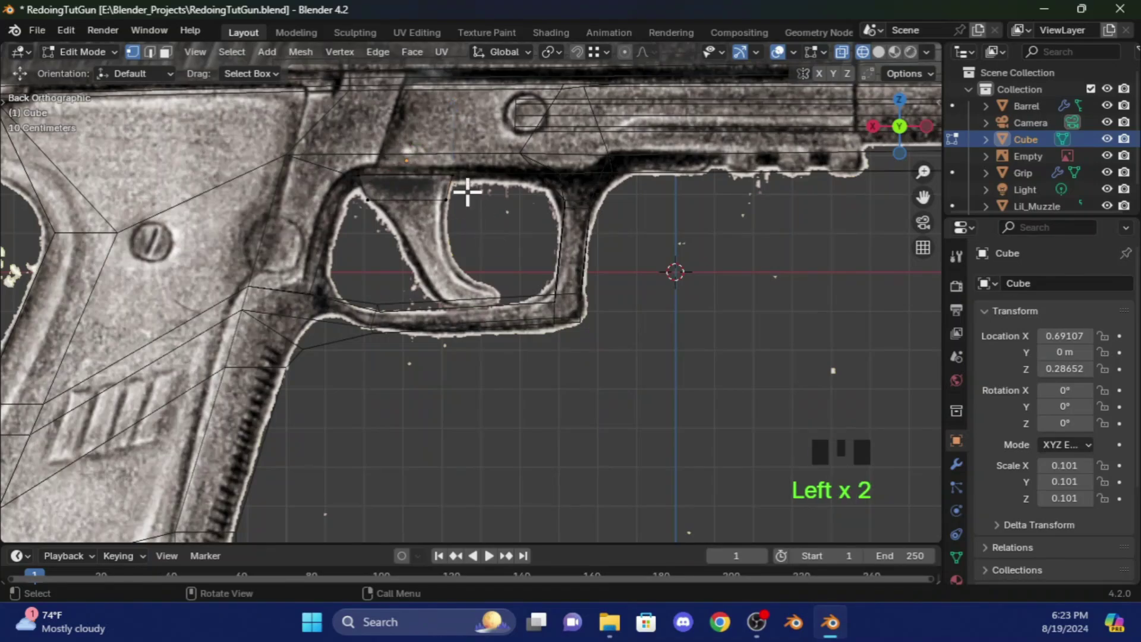
pyautogui.moveTo(423, 133); pyautogui.dragTo(481, 190)
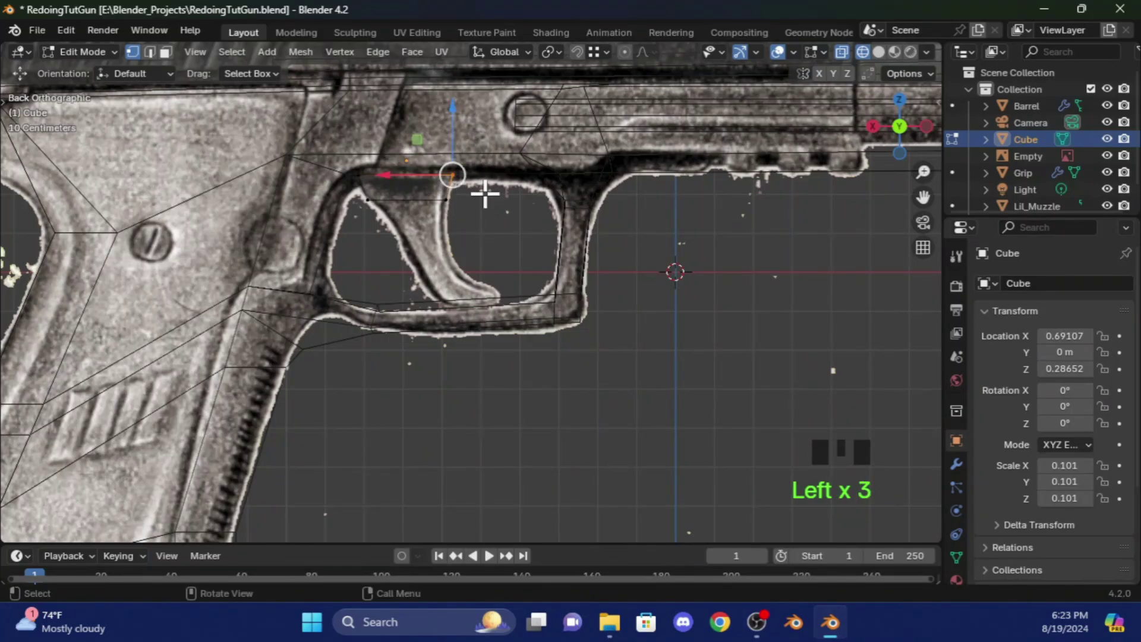
pyautogui.press('g')
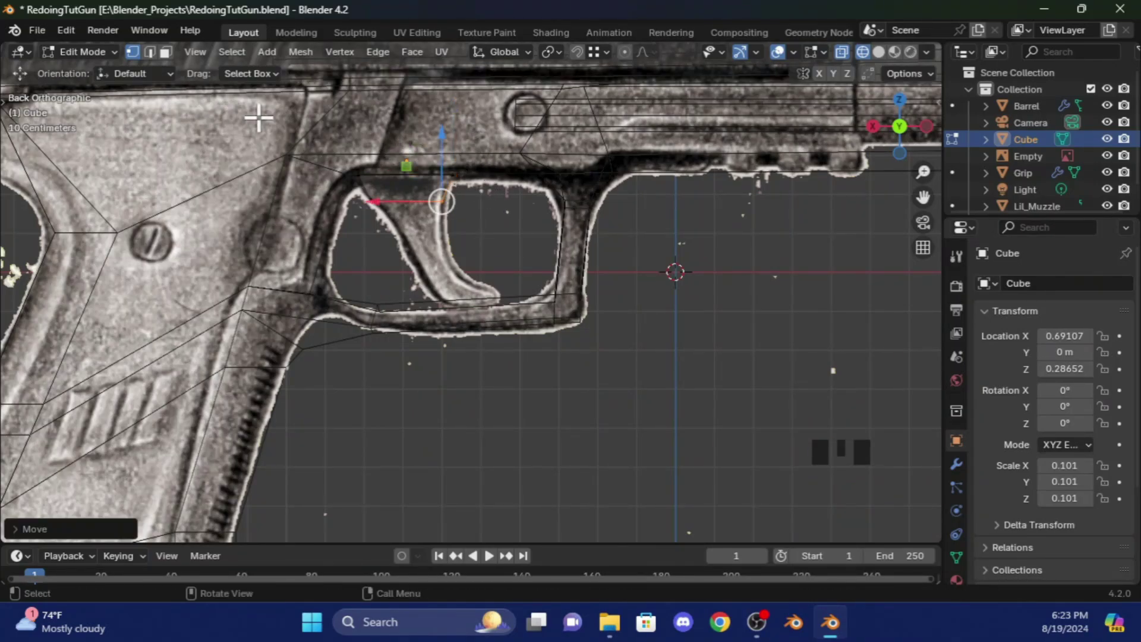
pyautogui.press('e')
pyautogui.hotkey('ctrl', 'z')
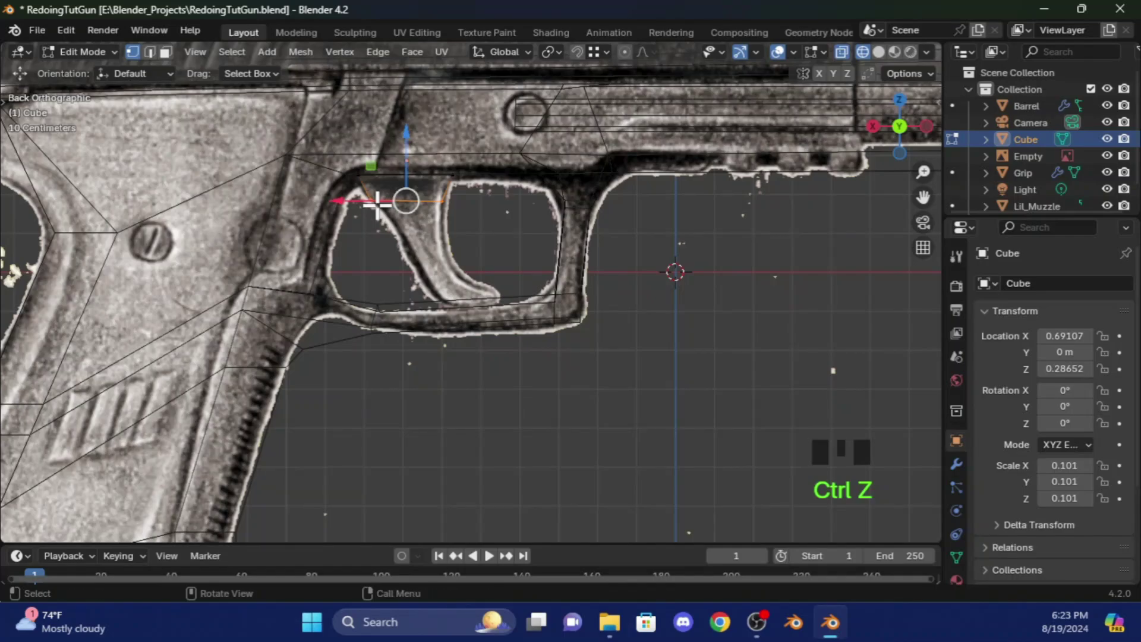
pyautogui.click(436, 256)
# - Extrude the trigger's bottom edge down, taper it and position it along the outline
pyautogui.click(361, 194)
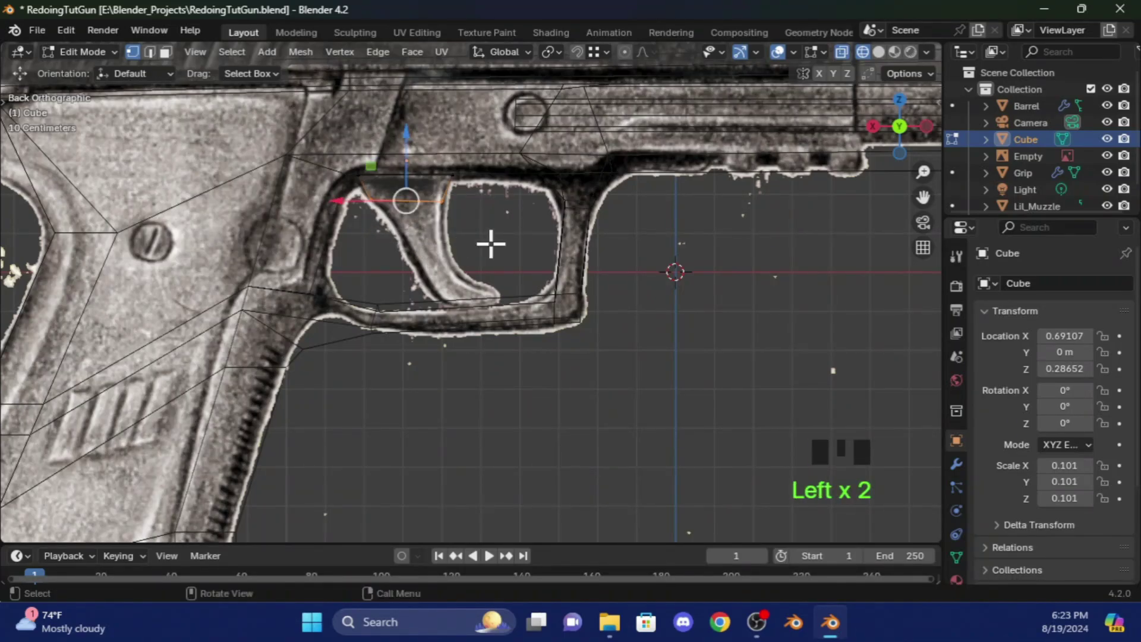
pyautogui.press('e')
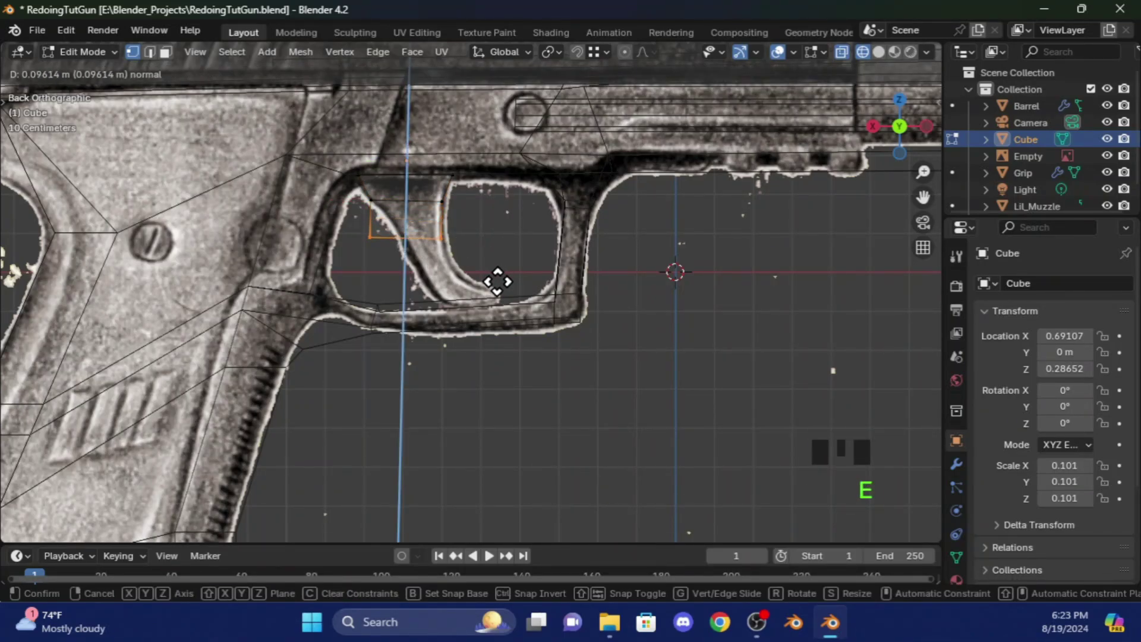
pyautogui.click(505, 314)
pyautogui.press('s')
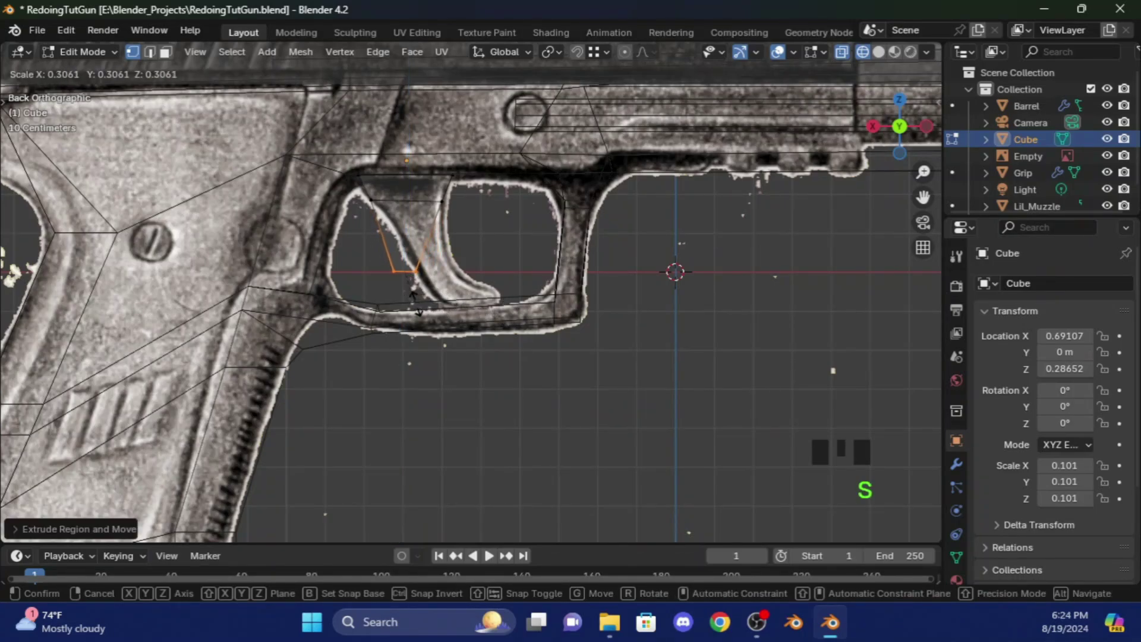
pyautogui.click(438, 303)
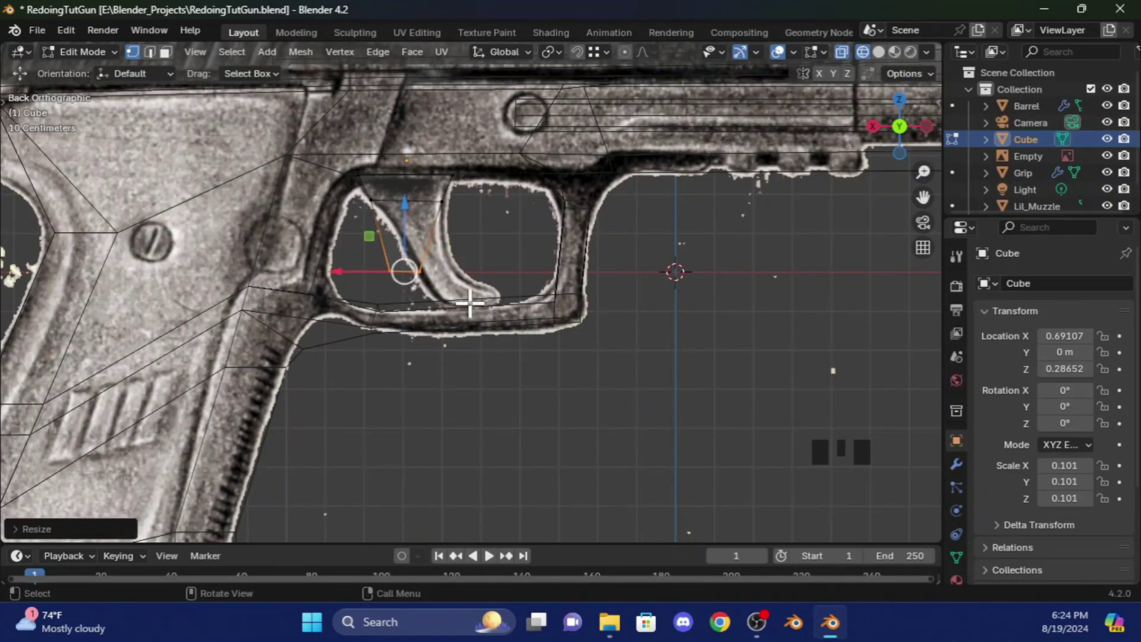
pyautogui.press('g')
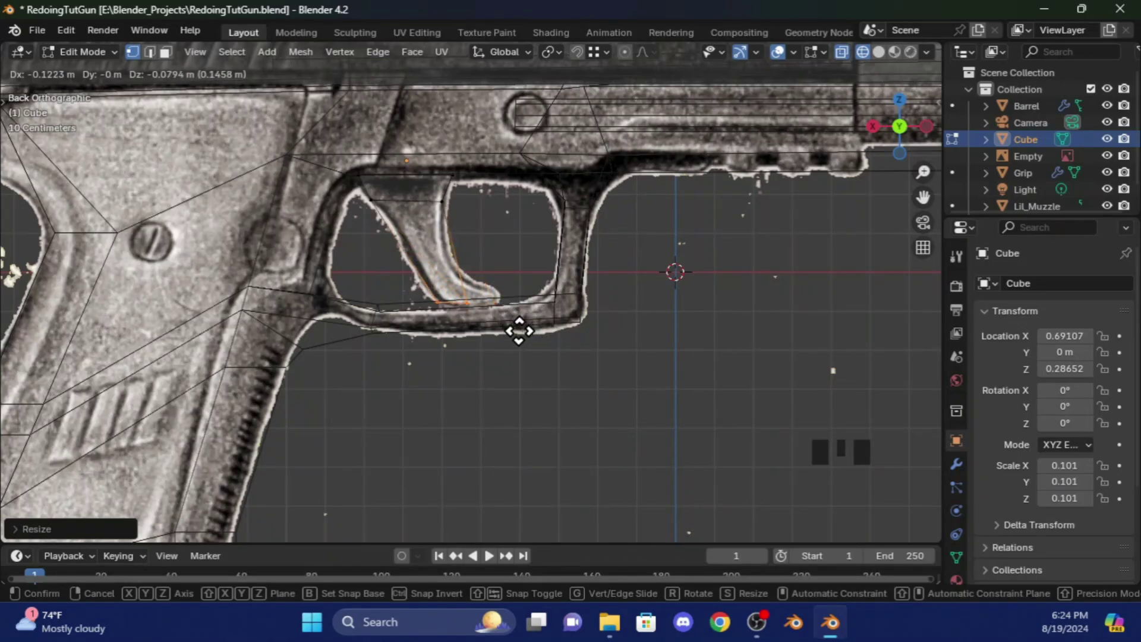
pyautogui.click(499, 293)
# - Add an edge loop across the trigger and reposition its lower edge on the curve
pyautogui.hotkey('ctrl', 'r')
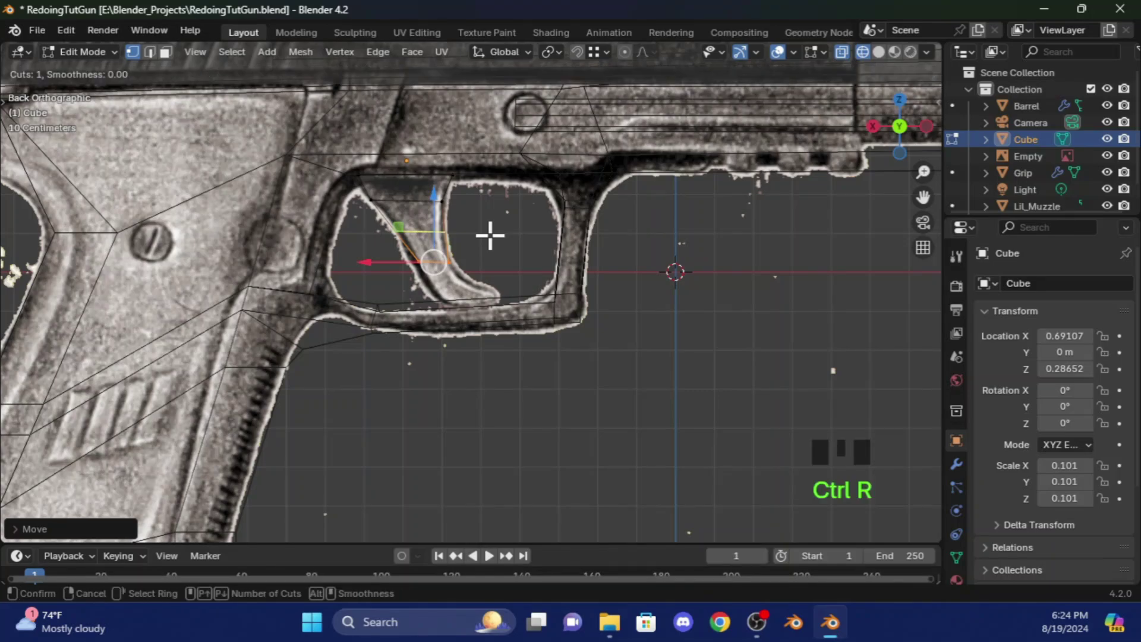
pyautogui.click(443, 243)
pyautogui.click(445, 245)
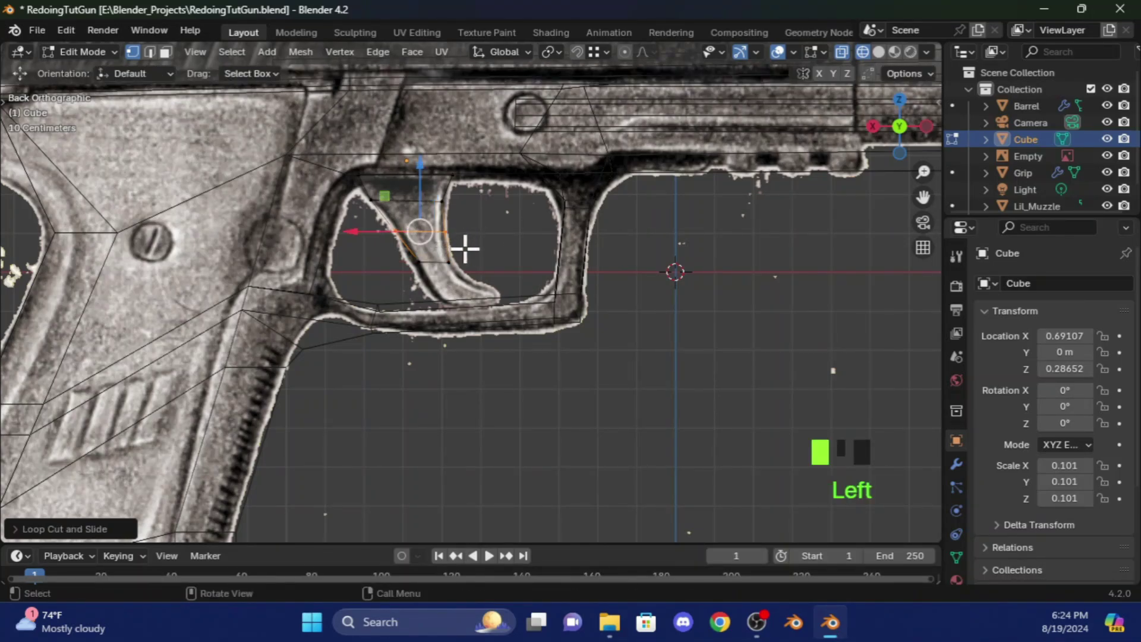
pyautogui.click(434, 246)
pyautogui.moveTo(376, 225); pyautogui.dragTo(413, 247)
pyautogui.hotkey('ctrl', 'z')
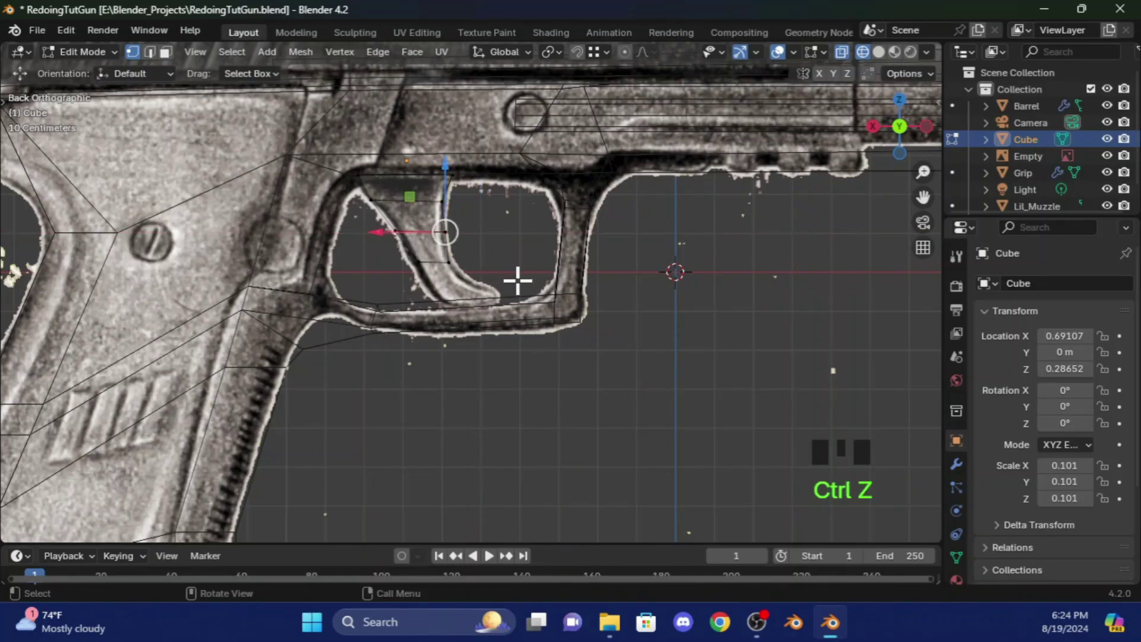
pyautogui.click(518, 280)
pyautogui.doubleClick(394, 232)
pyautogui.press('g')
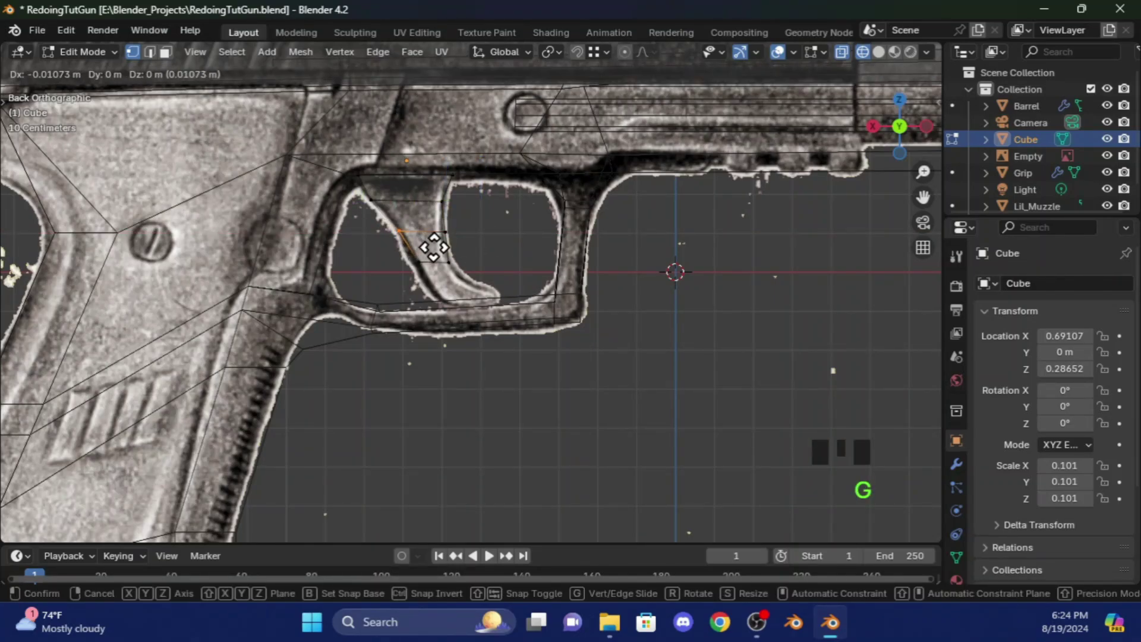
pyautogui.click(434, 247)
# - Extrude the bottom edge further down the trigger and collapse the selection by scaling
pyautogui.click(453, 262)
pyautogui.press('e')
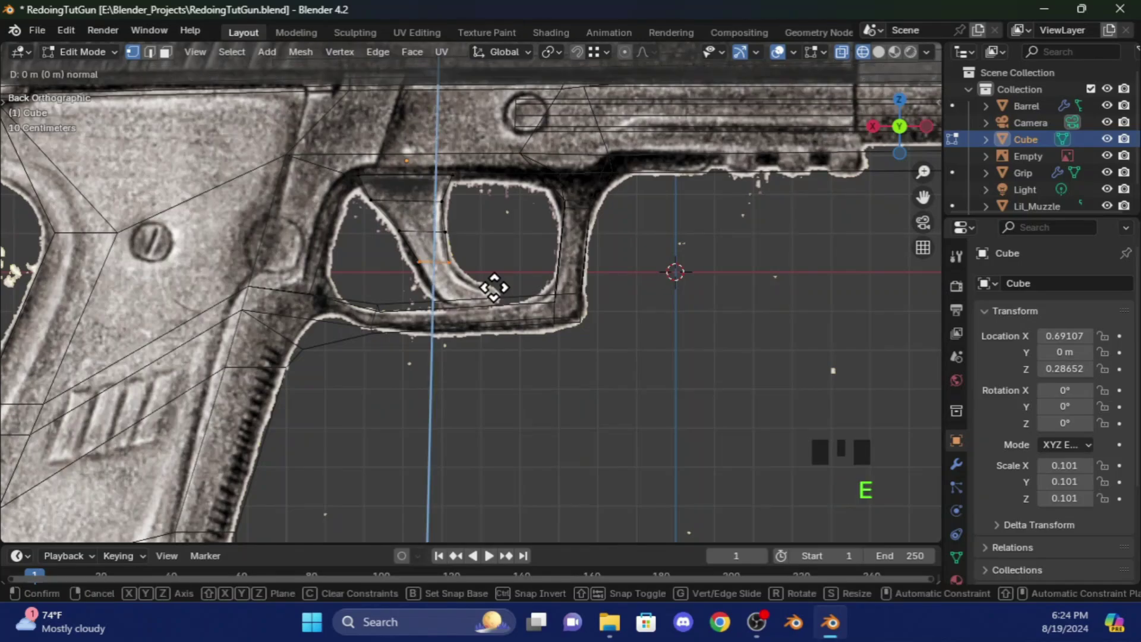
pyautogui.click(505, 319)
pyautogui.press('g')
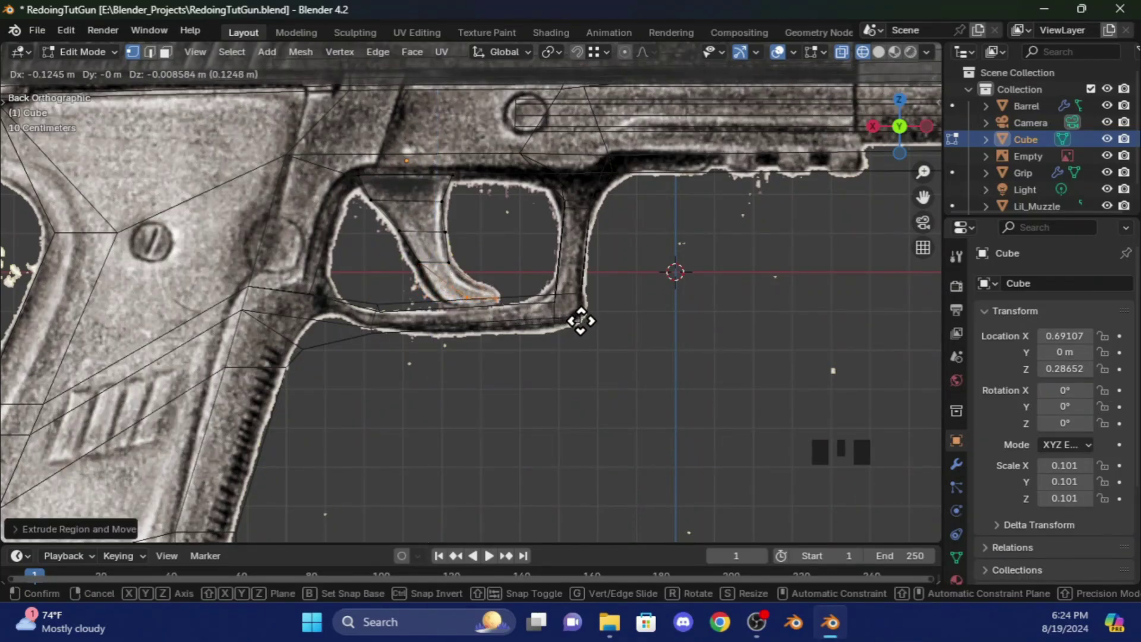
pyautogui.click(575, 310)
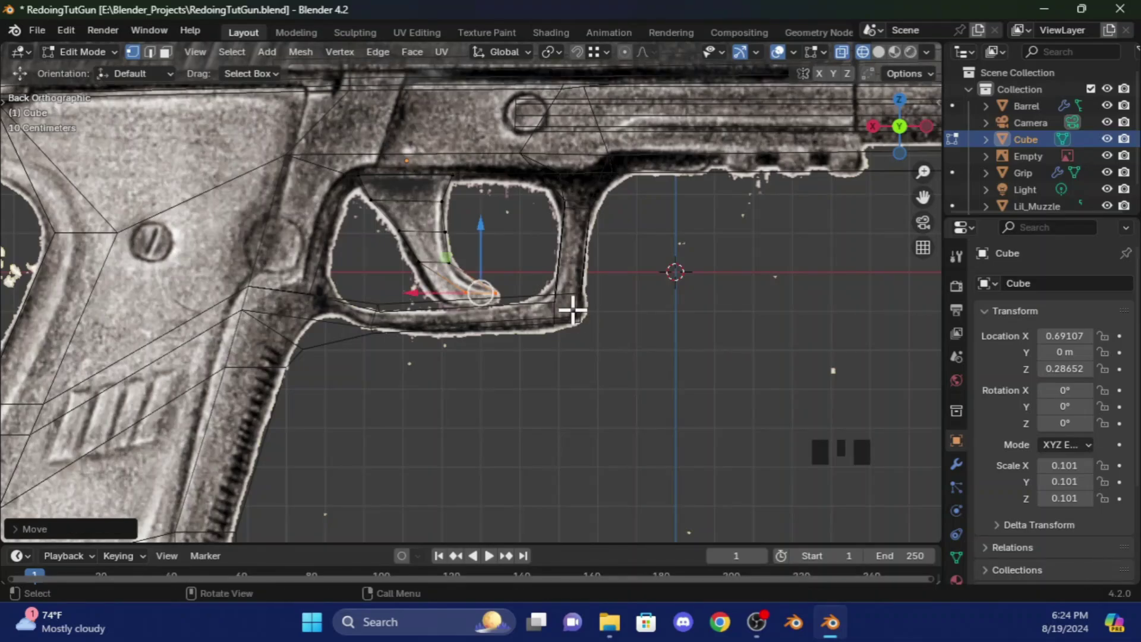
pyautogui.click(478, 301)
pyautogui.press('g')
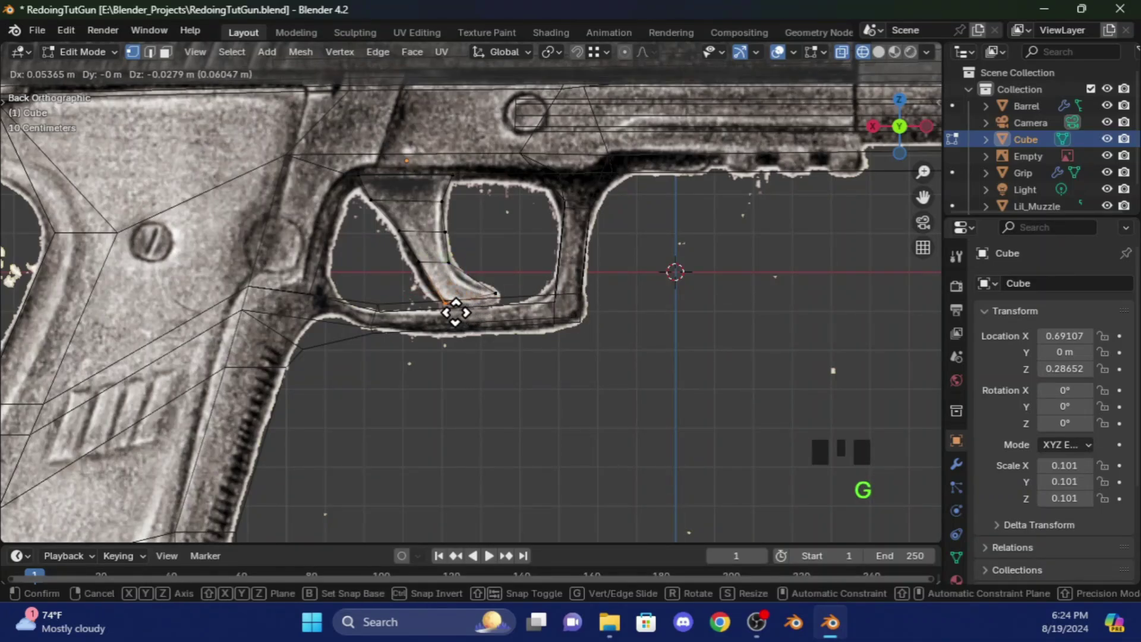
pyautogui.hotkey('ctrl', 'z')
pyautogui.press('s')
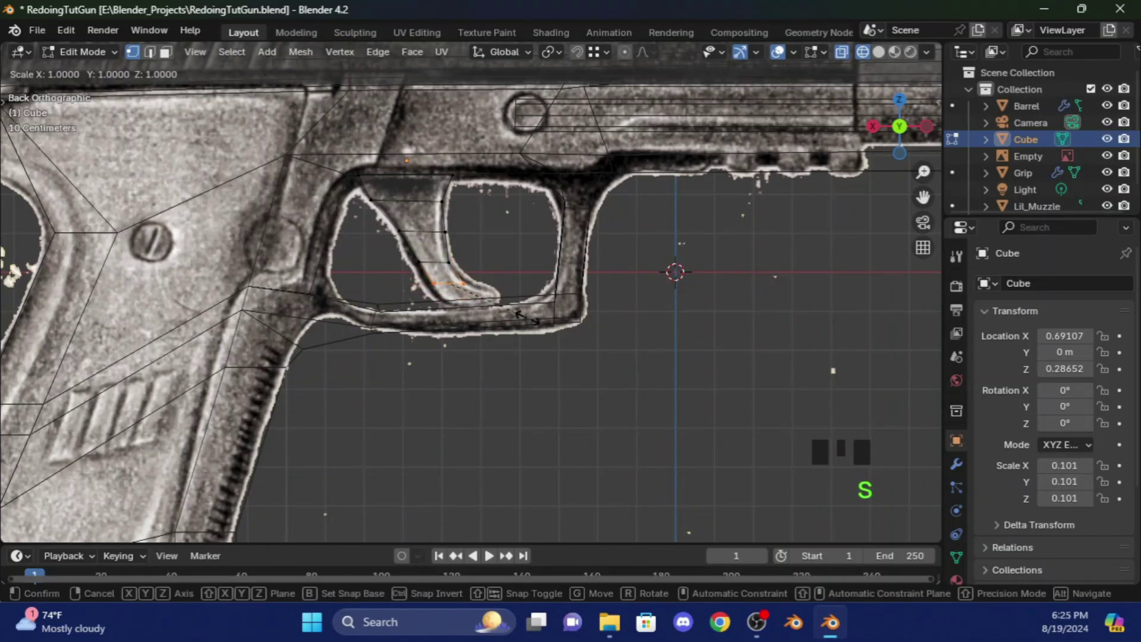
pyautogui.click(527, 318)
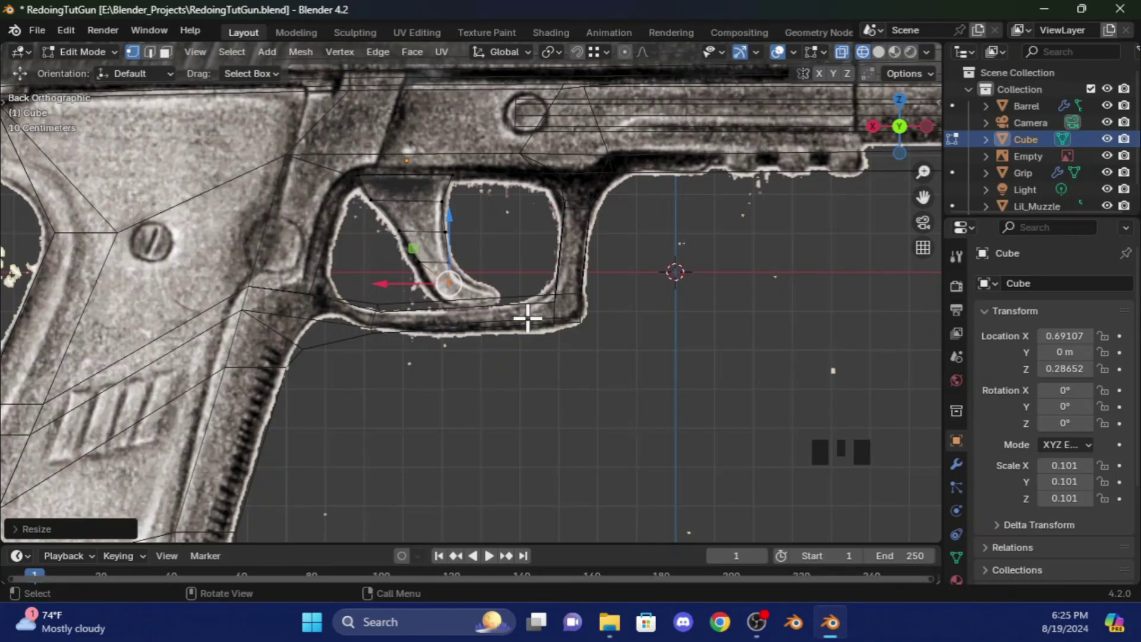
# - Extrude another section from the trigger's lower edge and scale it to a point
pyautogui.click(458, 254)
pyautogui.click(489, 320)
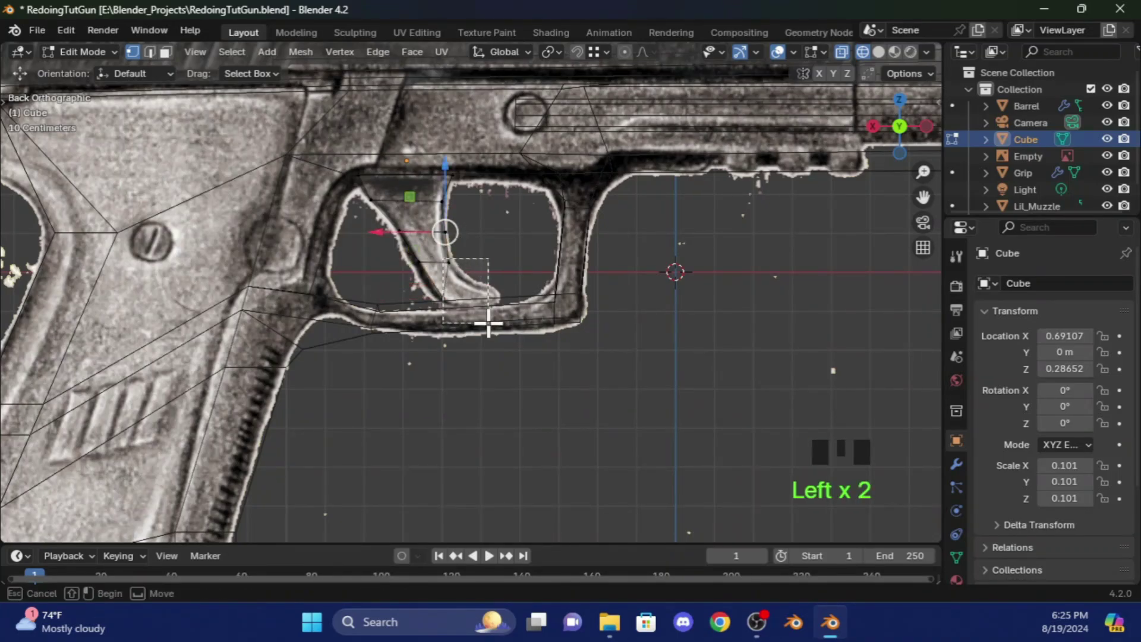
pyautogui.press('e')
pyautogui.rightClick(537, 338)
pyautogui.press('s')
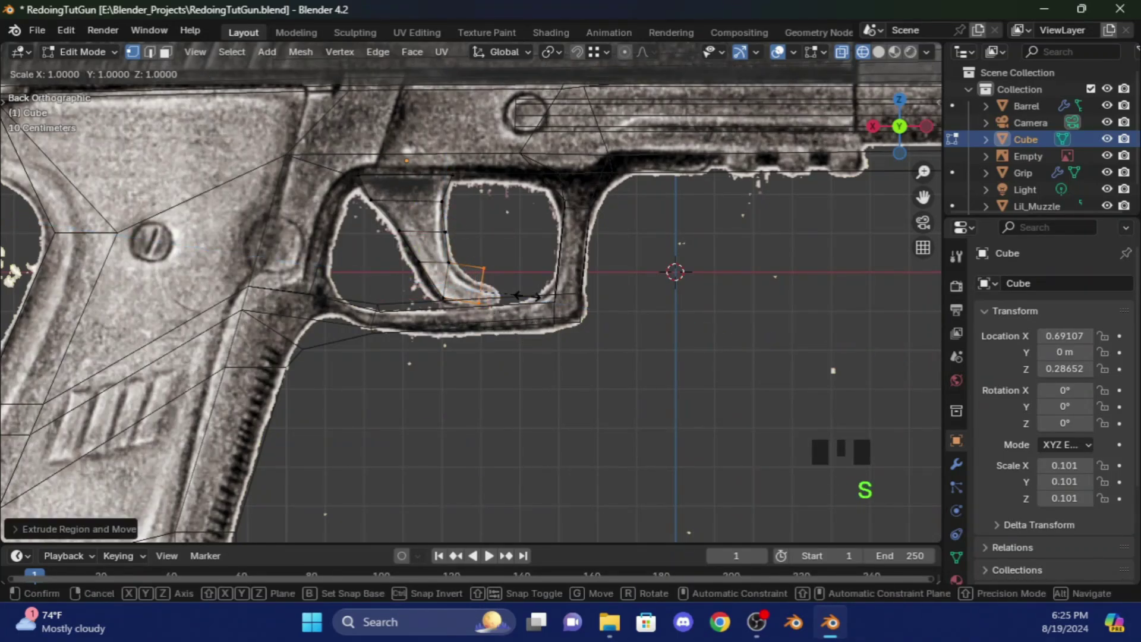
pyautogui.click(523, 302)
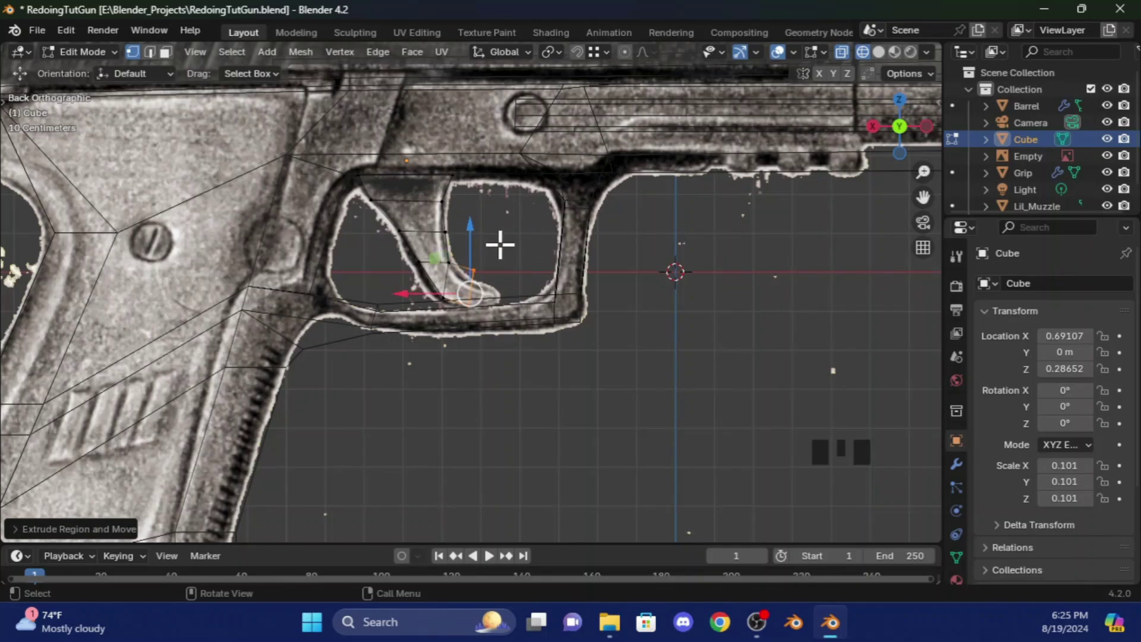
# - Pull the trigger's tip vertices down toward the reference tip
pyautogui.click(471, 264)
pyautogui.click(455, 257)
pyautogui.moveTo(464, 251); pyautogui.dragTo(484, 273)
pyautogui.hotkey('ctrl', 'z')
pyautogui.hotkey('ctrl', 'z')
pyautogui.click(493, 292)
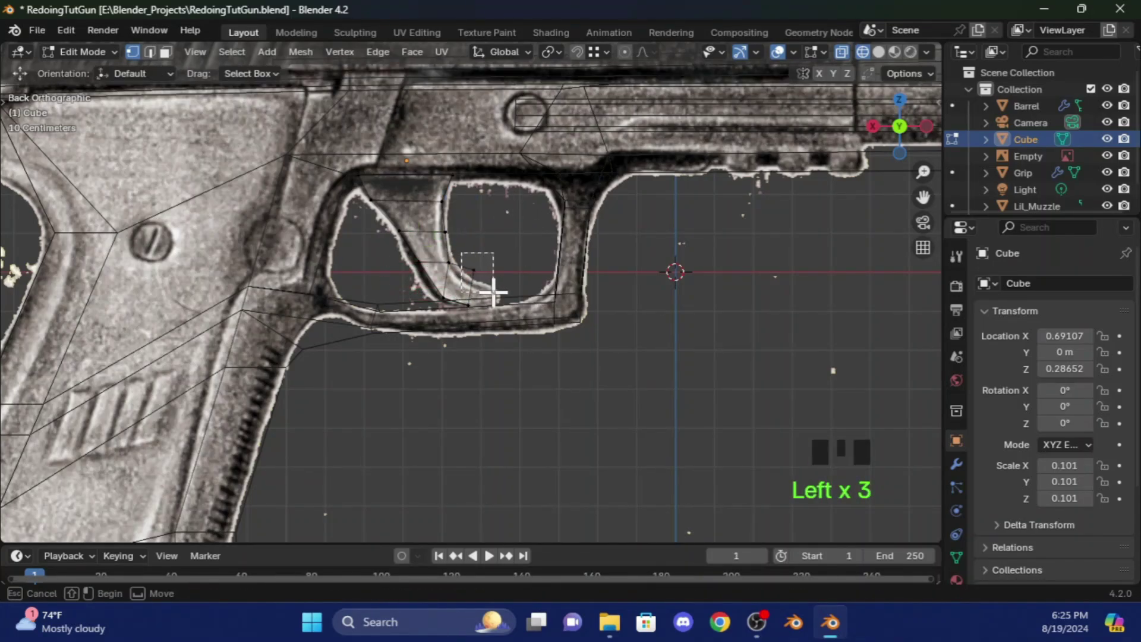
pyautogui.press('g')
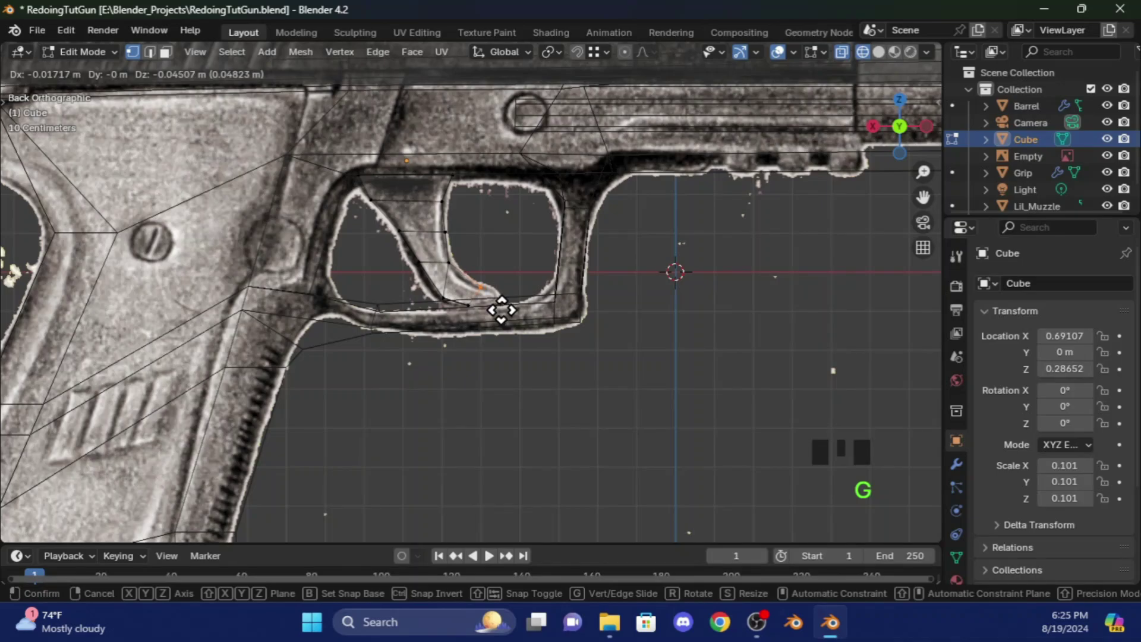
pyautogui.click(501, 310)
# - Add an edge loop through the trigger tip and adjust its upper vertex
pyautogui.hotkey('ctrl', 'r')
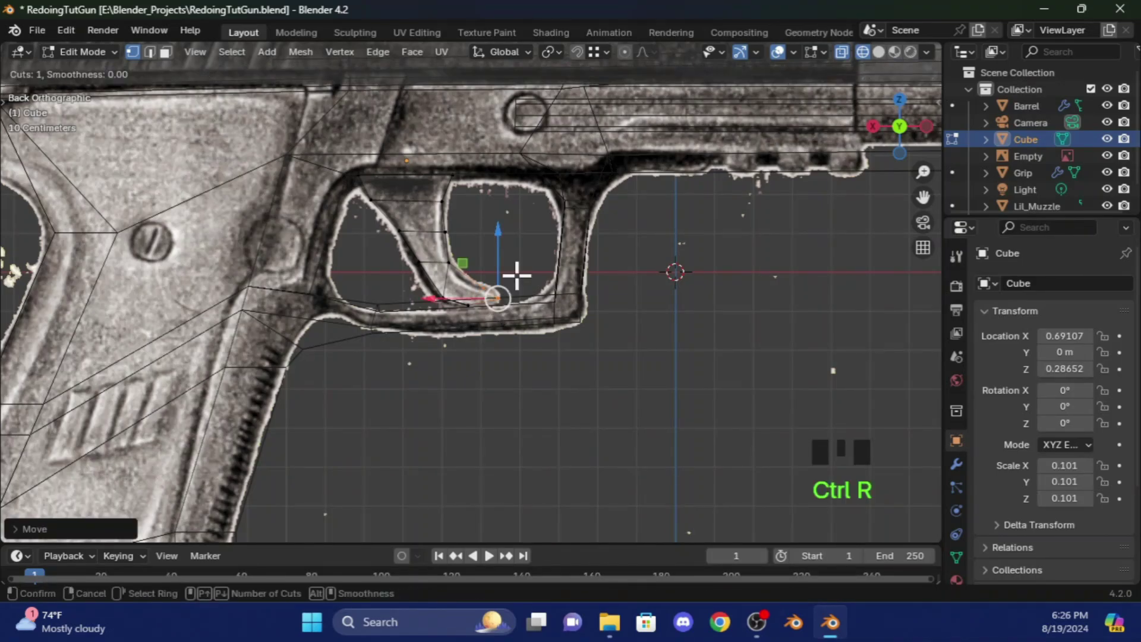
pyautogui.click(487, 284)
pyautogui.click(486, 283)
pyautogui.click(481, 281)
pyautogui.press('g')
pyautogui.click(494, 285)
pyautogui.hotkey('ctrl', 'z')
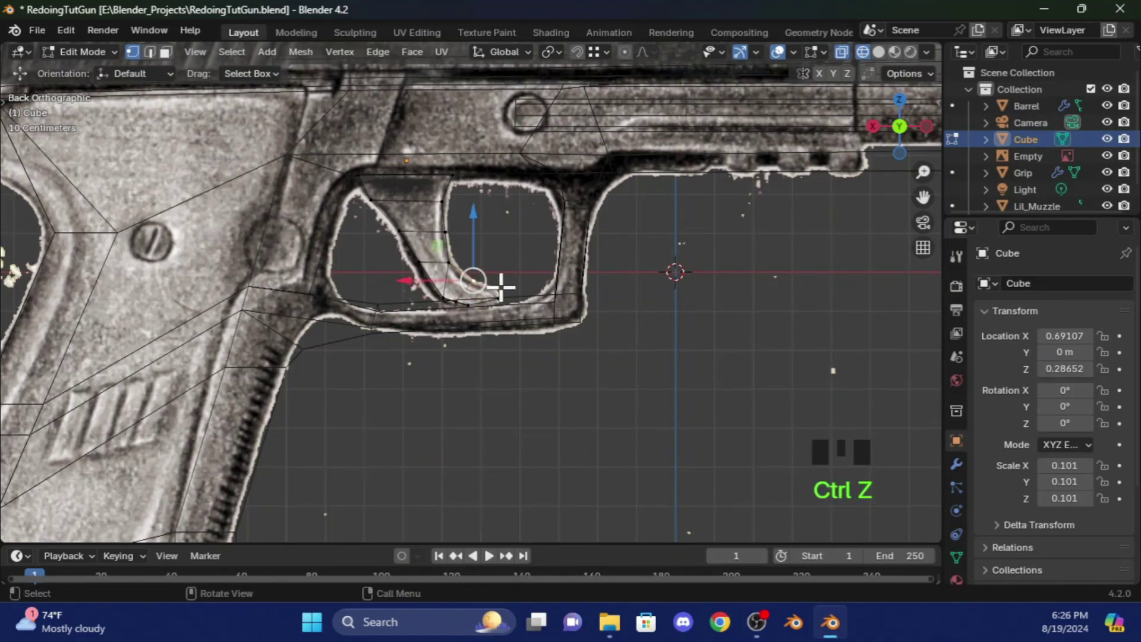
# - Move two tip vertices together to finish the trigger's curved tip
pyautogui.click(505, 280)
pyautogui.moveTo(471, 267); pyautogui.dragTo(486, 304)
pyautogui.hotkey('ctrl', 'z')
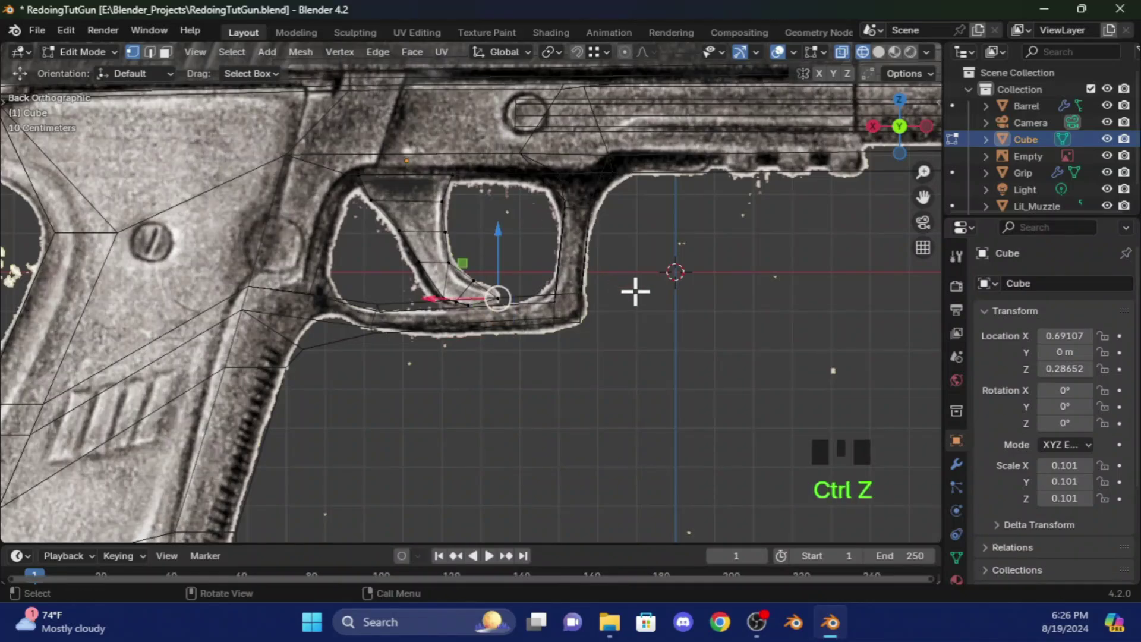
pyautogui.click(453, 275)
pyautogui.click(471, 280)
pyautogui.press('g')
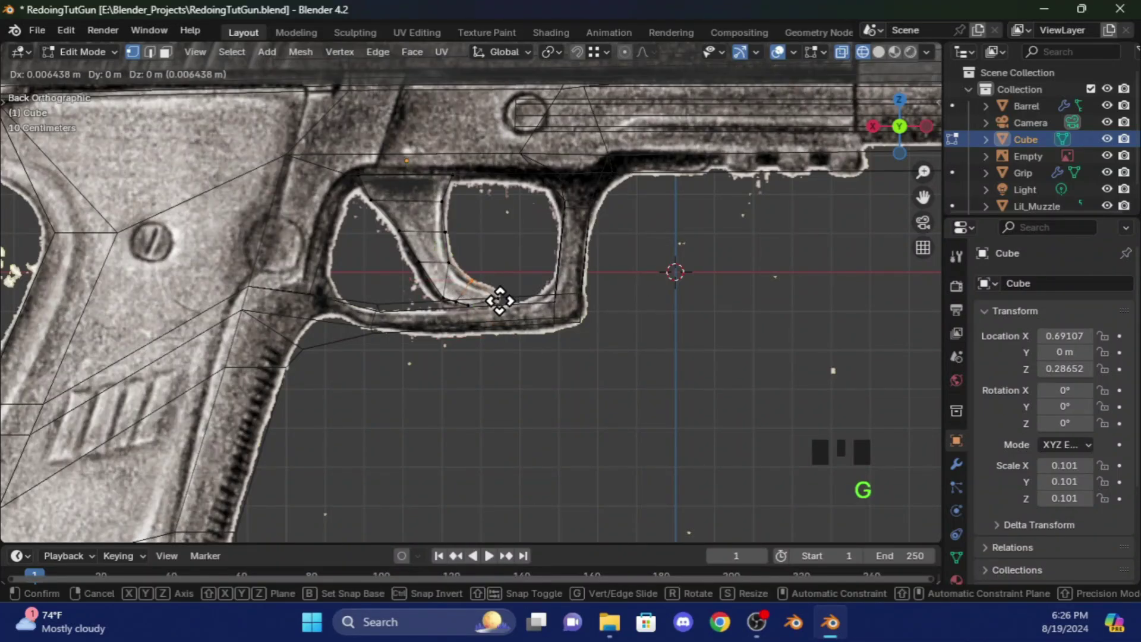
pyautogui.click(493, 301)
# - Merge the two trigger tip vertices into one point by scaling to 0
pyautogui.moveTo(583, 287); pyautogui.dragTo(793, 217, button='middle')
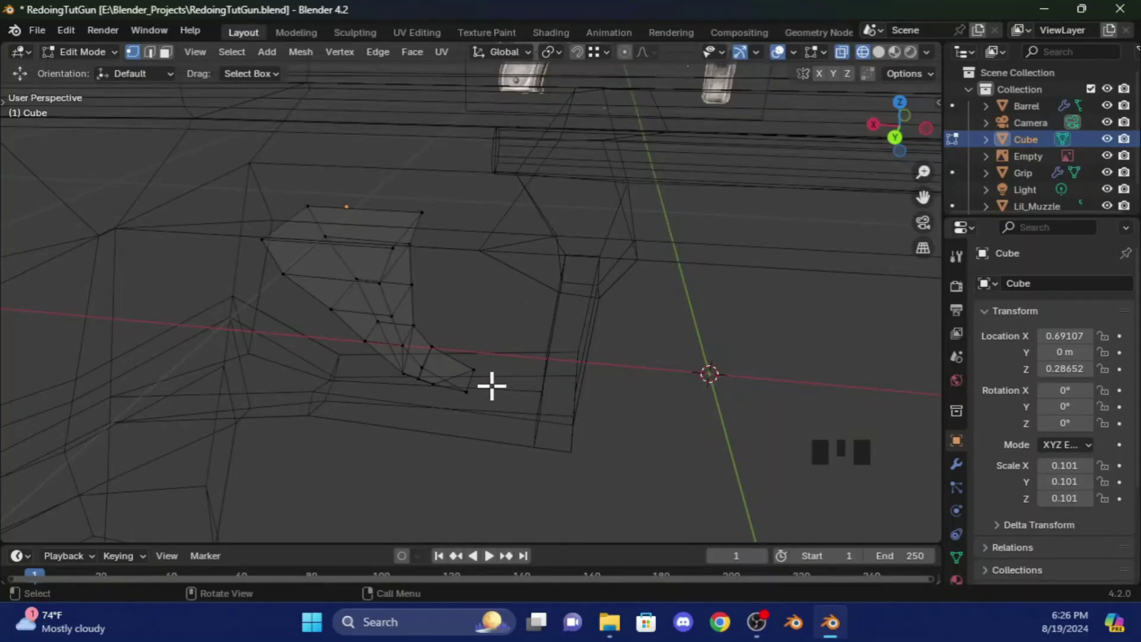
pyautogui.click(476, 370)
pyautogui.keyDown('shift'); pyautogui.click(467, 394); pyautogui.keyUp('shift')
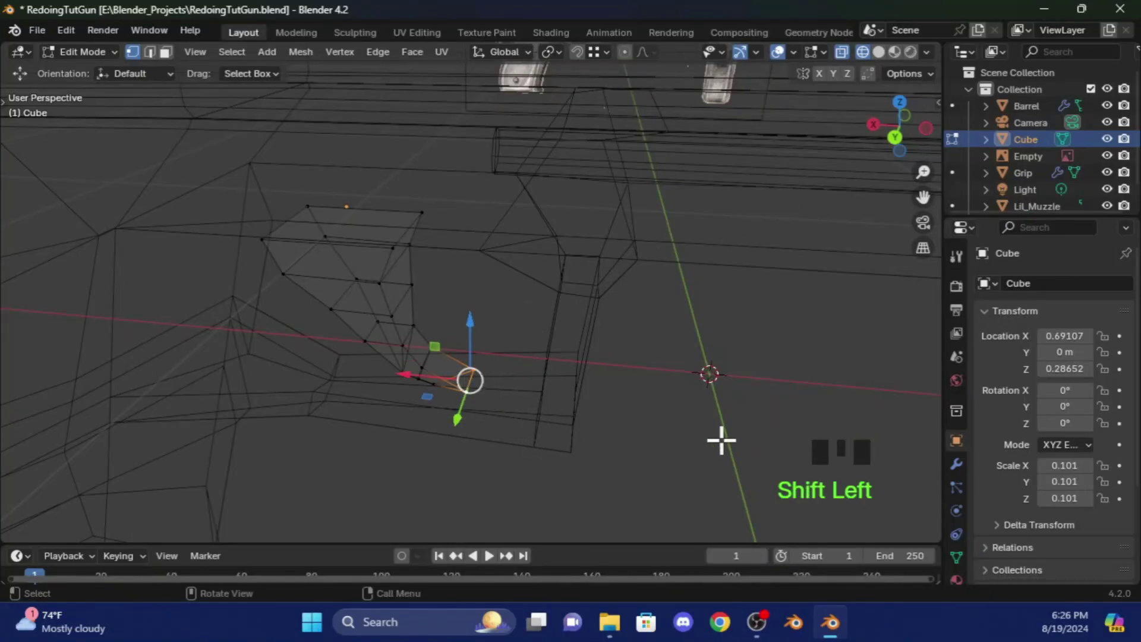
pyautogui.write('s0')
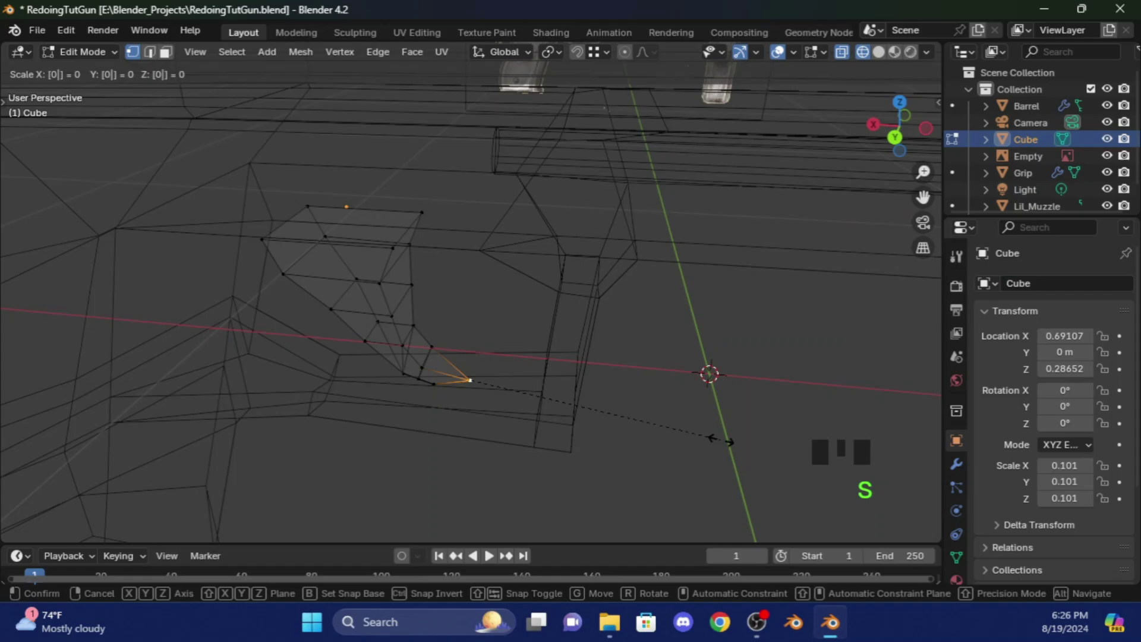
pyautogui.click(721, 438)
# - Raise the trigger in Object Mode to about Z 0.325 and begin extruding its top face
pyautogui.click(83, 51)
pyautogui.click(89, 68)
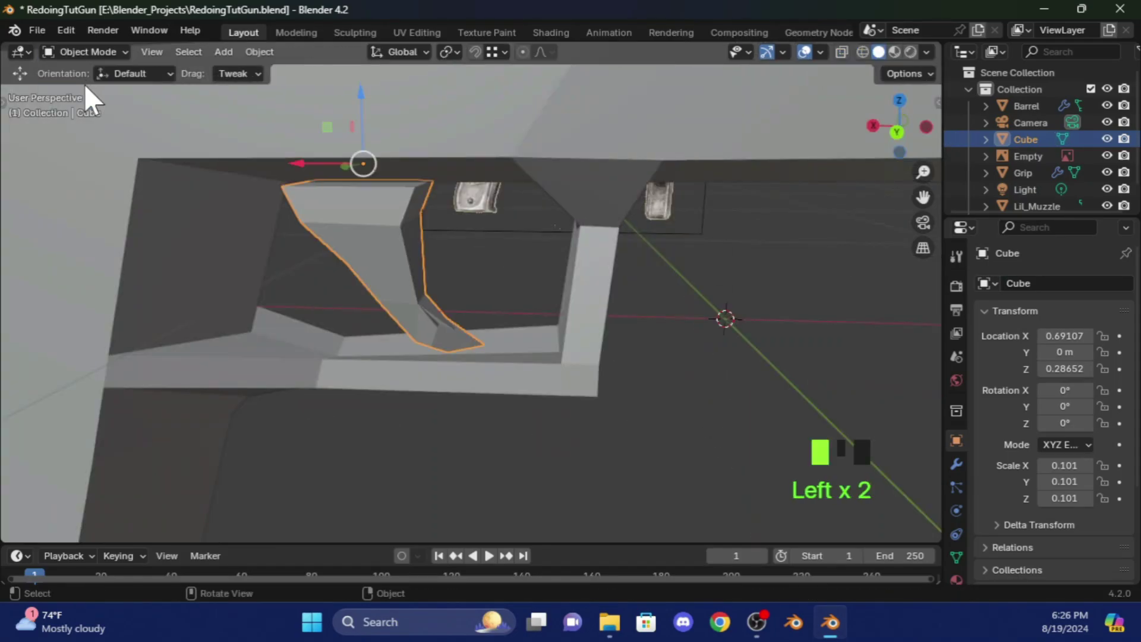
pyautogui.moveTo(358, 122)
pyautogui.mouseDown()
pyautogui.moveTo(362, 97)
pyautogui.moveTo(364, 115)
pyautogui.mouseUp()
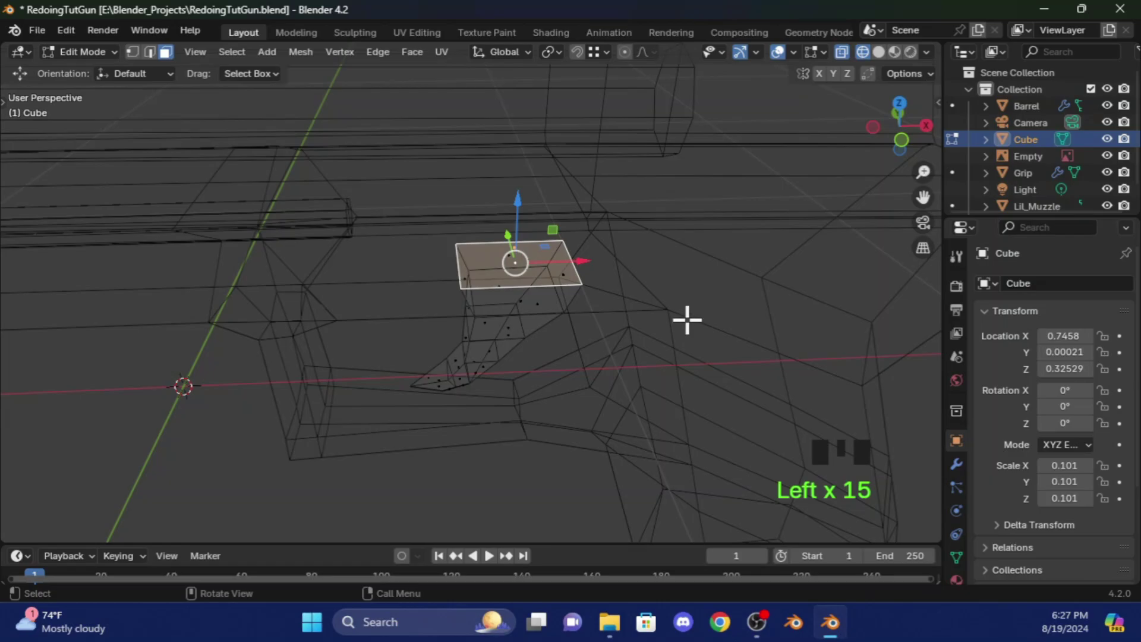
pyautogui.press('e')
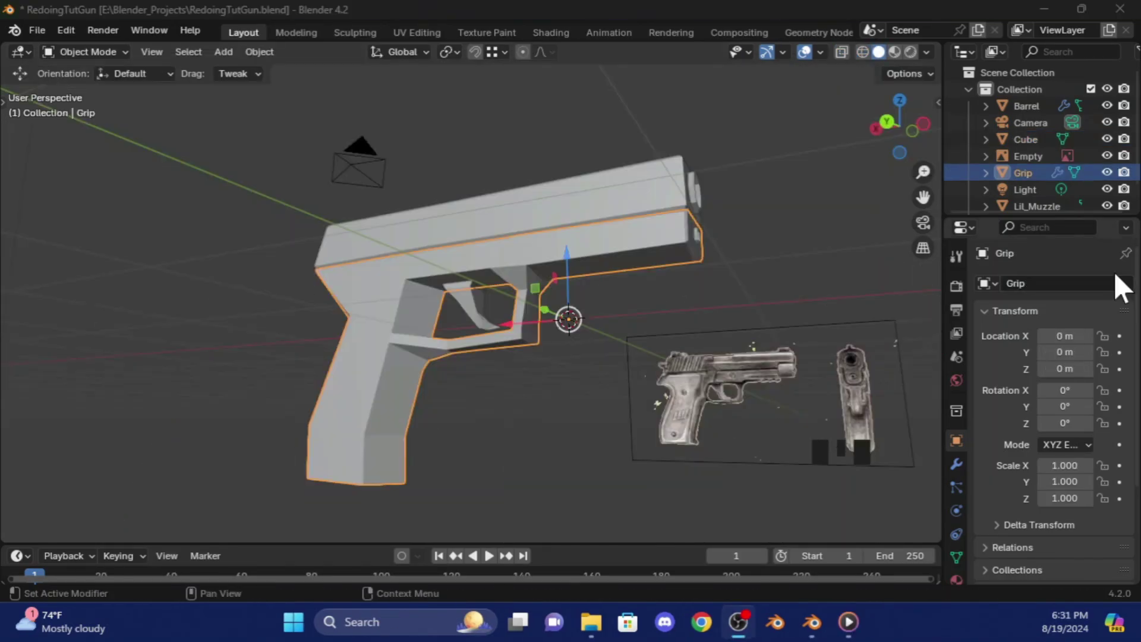
# - Enter Edit Mode on the grip and select its bottom face
pyautogui.moveTo(882, 136); pyautogui.dragTo(921, 135)
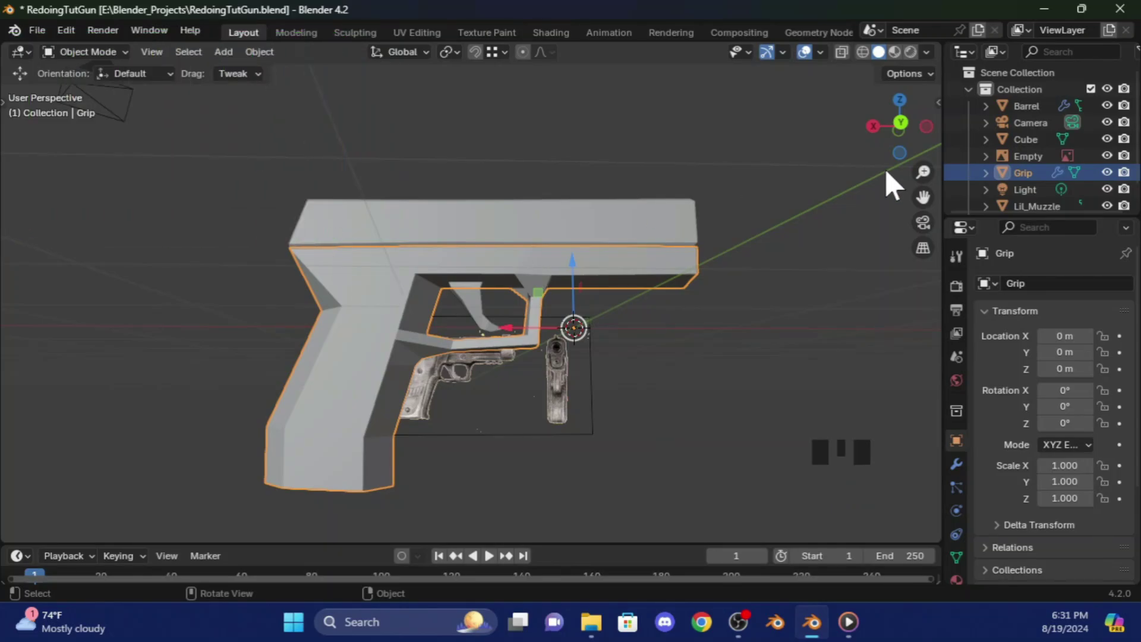
pyautogui.click(77, 53)
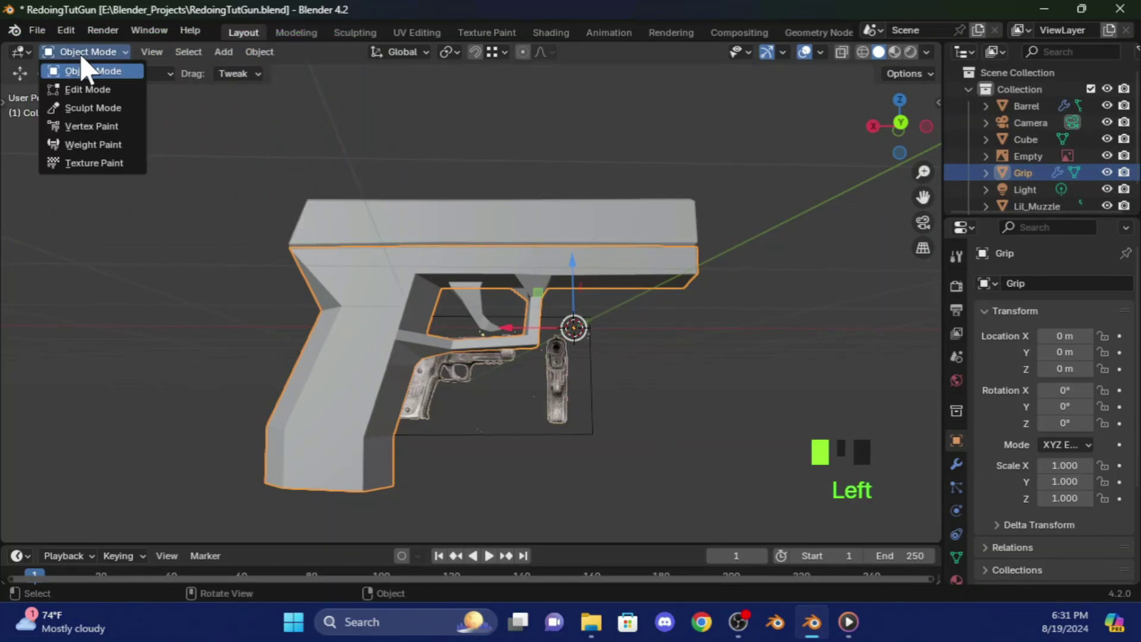
pyautogui.click(87, 91)
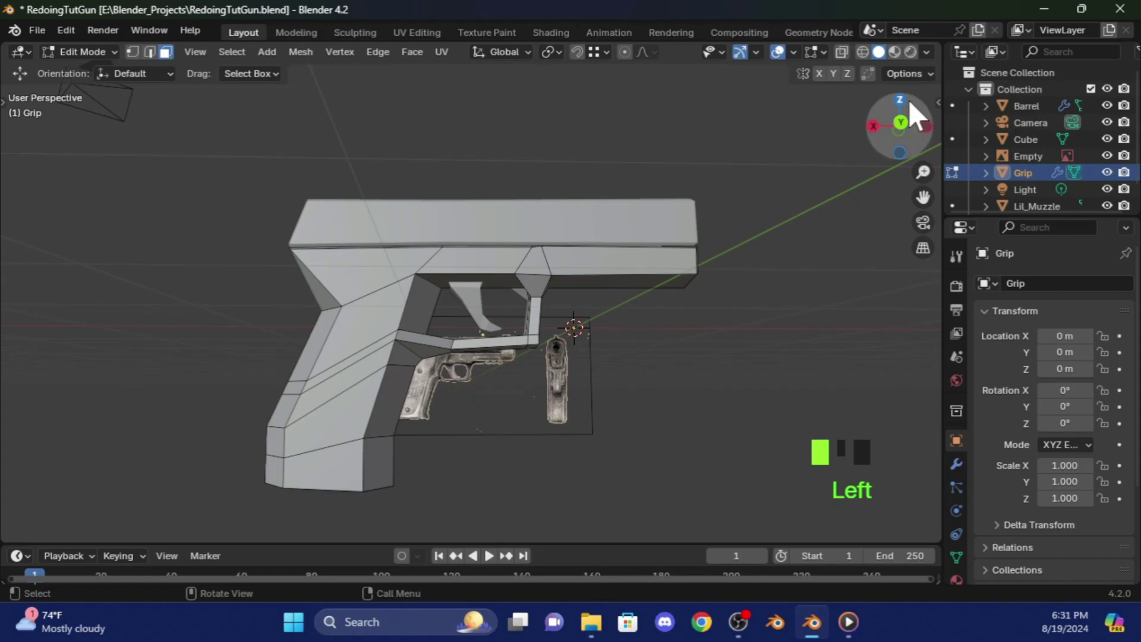
pyautogui.moveTo(908, 99); pyautogui.dragTo(612, 266)
pyautogui.click(416, 297)
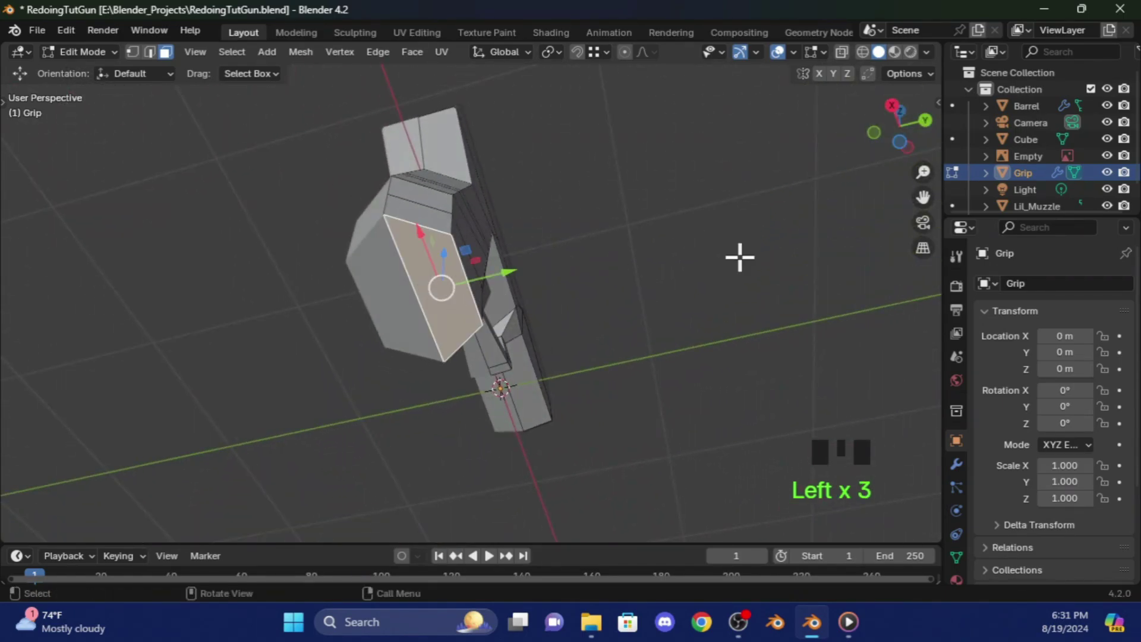
pyautogui.moveTo(896, 114); pyautogui.dragTo(651, 285)
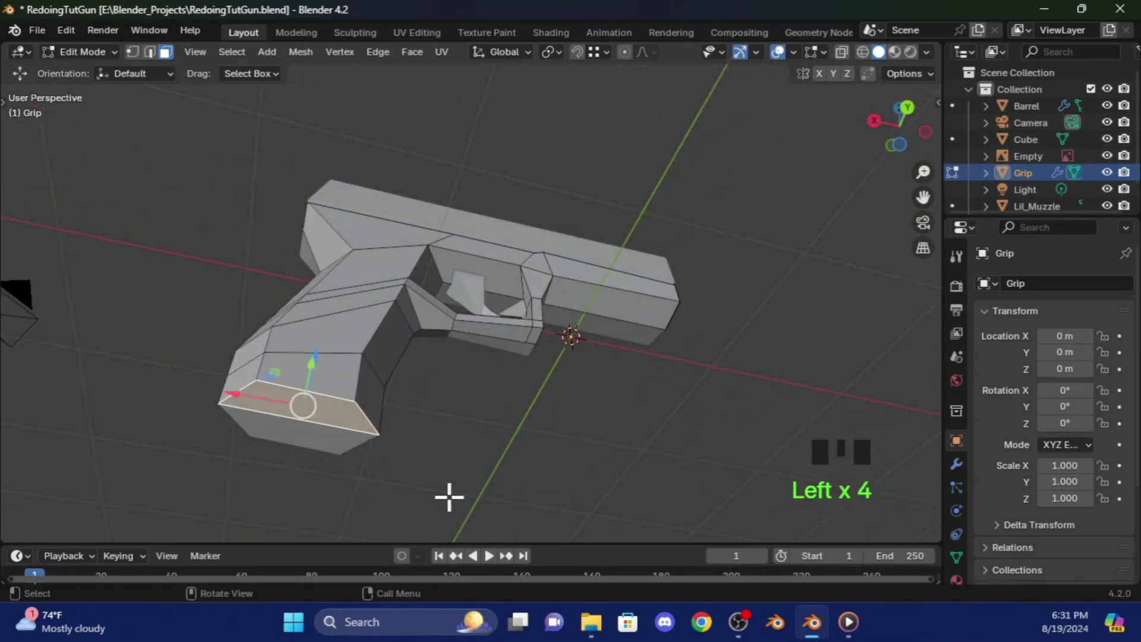
# - Inset the grip's bottom face by extruding and scaling it smaller
pyautogui.press('e')
pyautogui.hotkey('ctrl', 'z')
pyautogui.press('s')
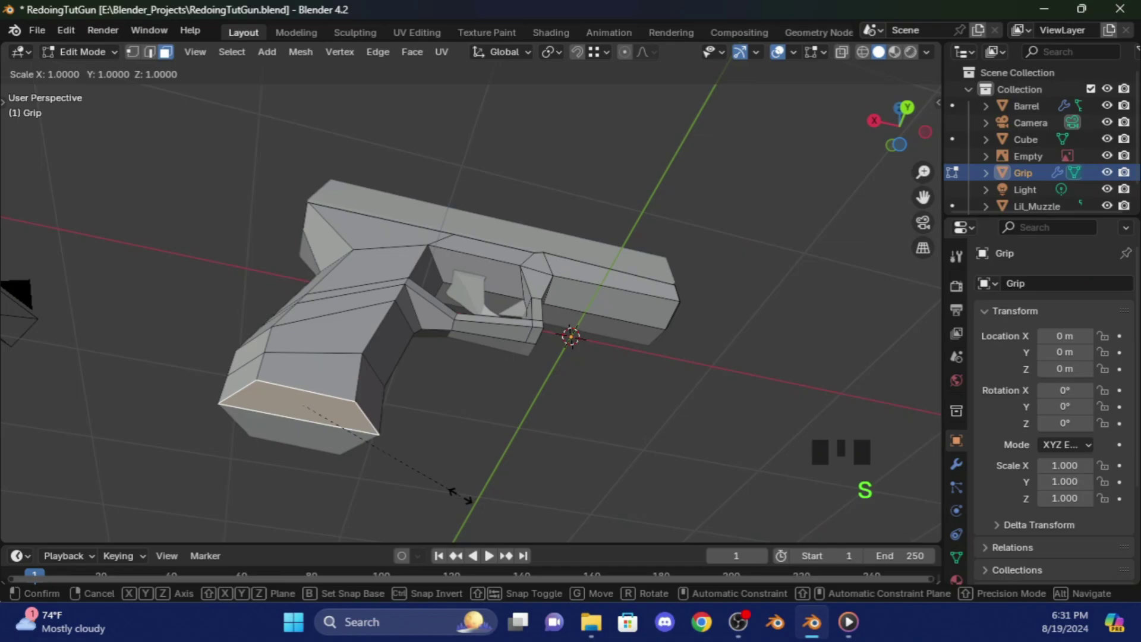
pyautogui.click(461, 494)
pyautogui.press('e')
pyautogui.press('s')
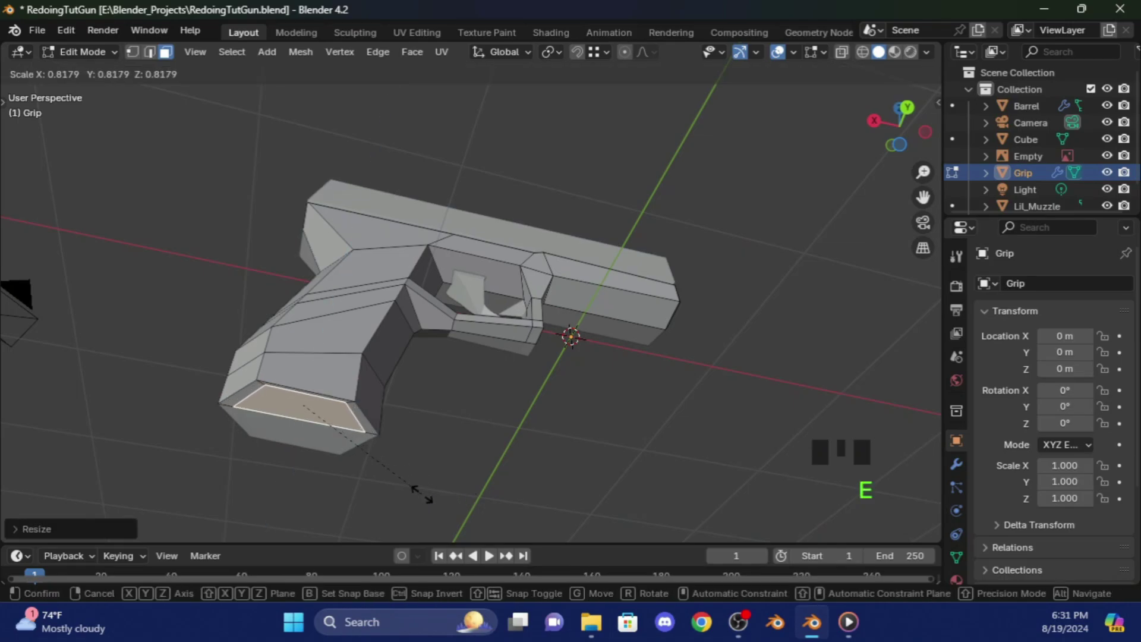
pyautogui.click(429, 475)
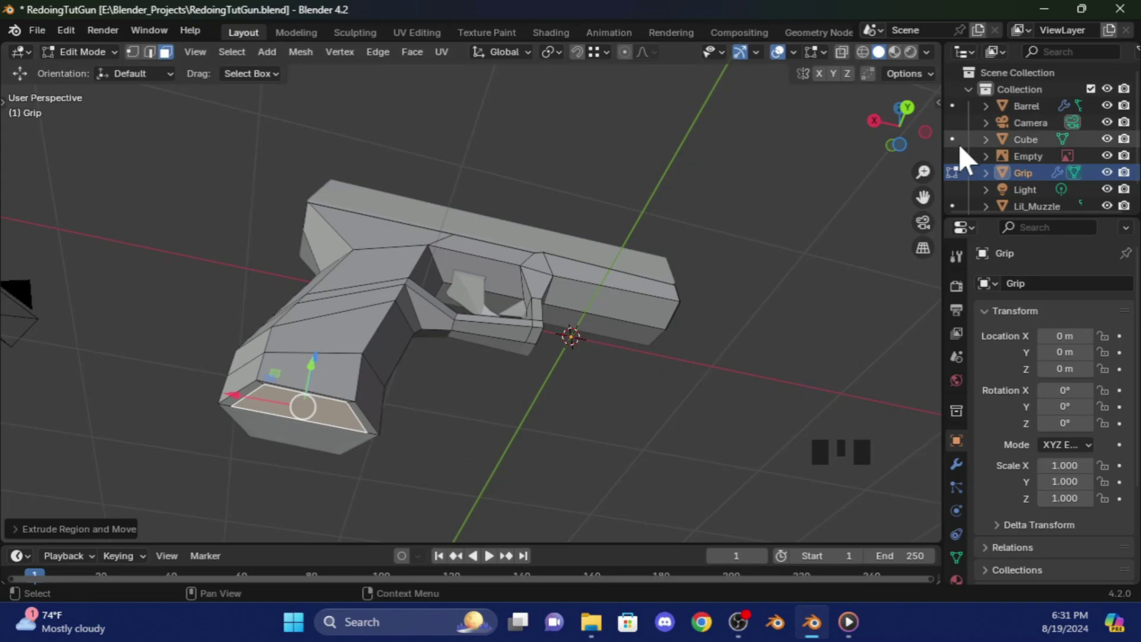
# - Switch to wireframe in a flat side view and extrude the inset face up into the grip
pyautogui.moveTo(887, 129); pyautogui.dragTo(878, 159)
pyautogui.press('e')
pyautogui.click(460, 476)
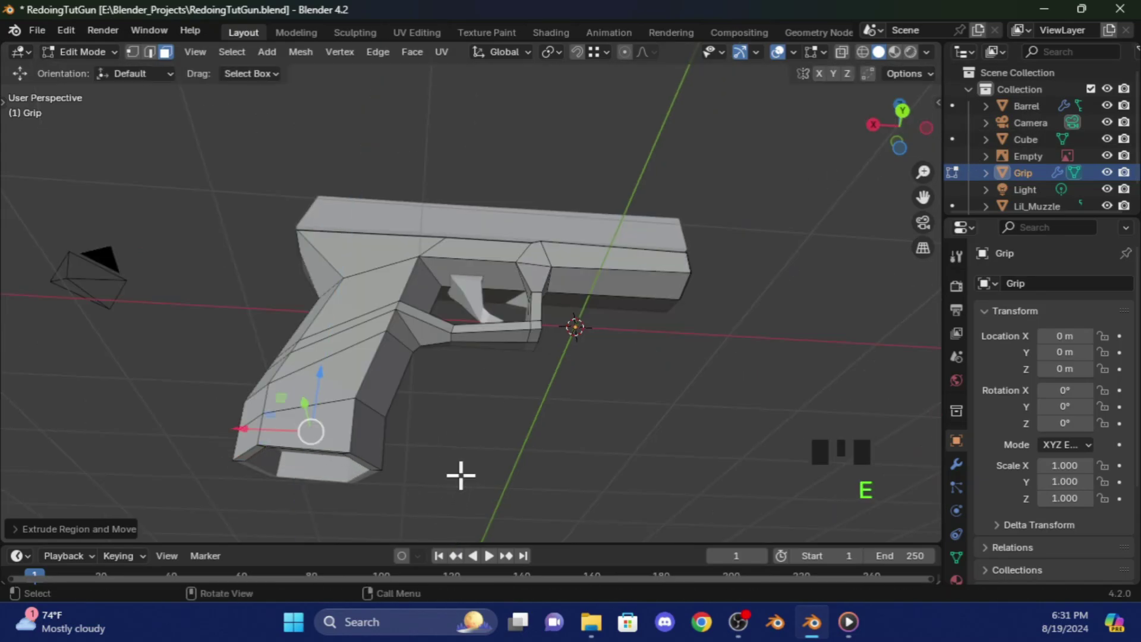
pyautogui.hotkey('ctrl', 'z')
pyautogui.click(862, 51)
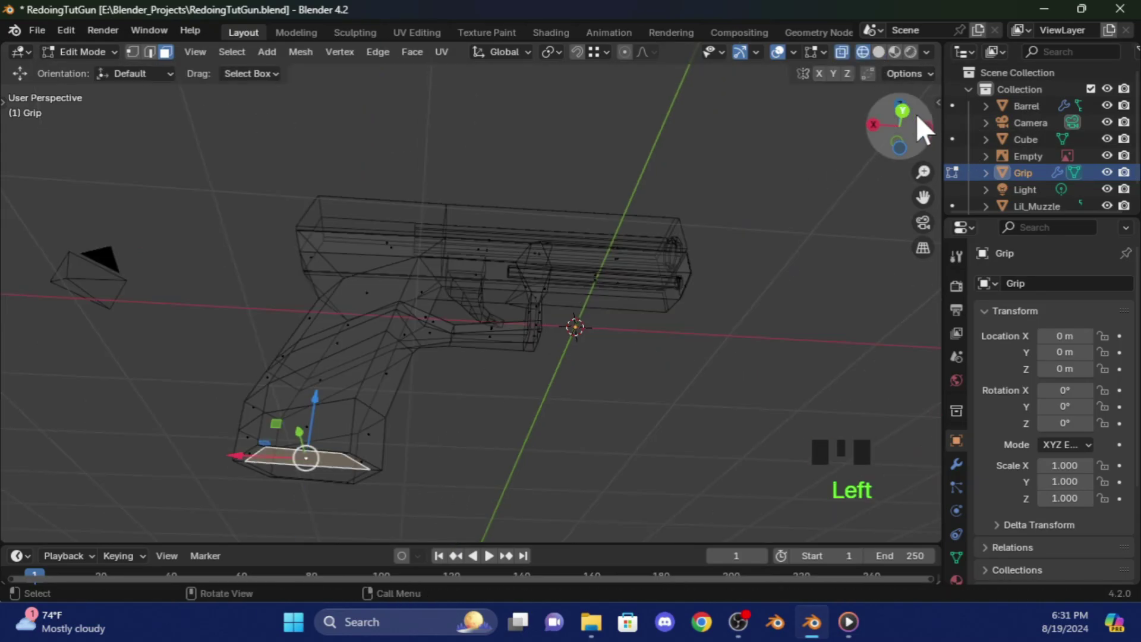
pyautogui.click(902, 107)
pyautogui.press('e')
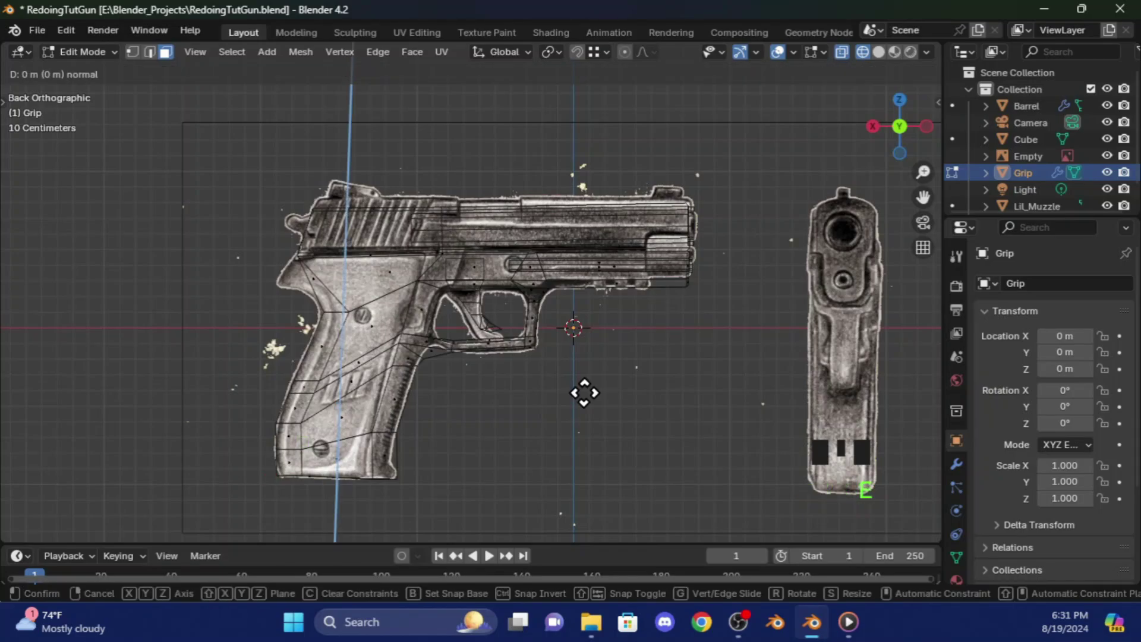
pyautogui.click(598, 344)
pyautogui.moveTo(899, 126); pyautogui.dragTo(903, 156)
pyautogui.hotkey('ctrl', 'z')
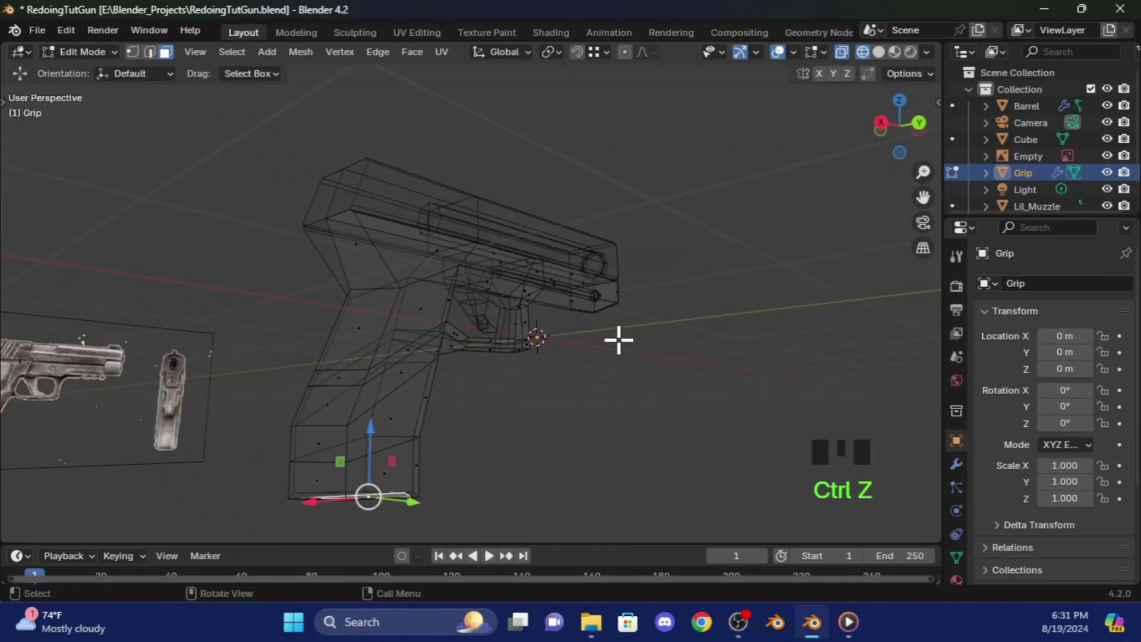
pyautogui.click(919, 122)
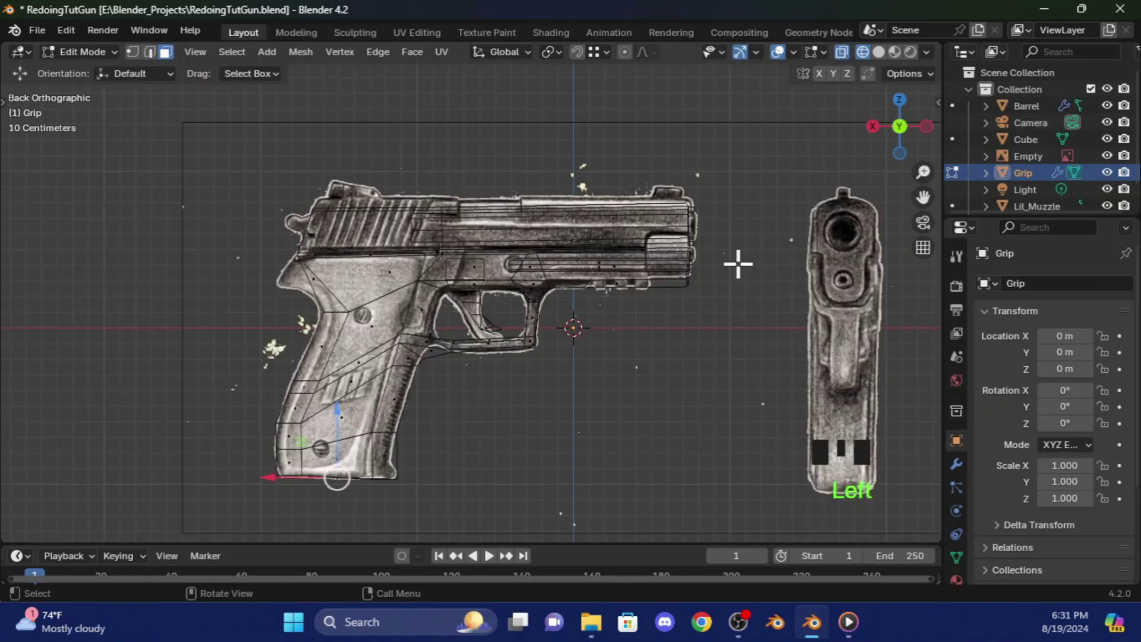
# - Extrude the inset face further up inside the grip, check it, and duplicate it
pyautogui.press('e')
pyautogui.click(685, 293)
pyautogui.moveTo(891, 95); pyautogui.dragTo(893, 106)
pyautogui.click(901, 137)
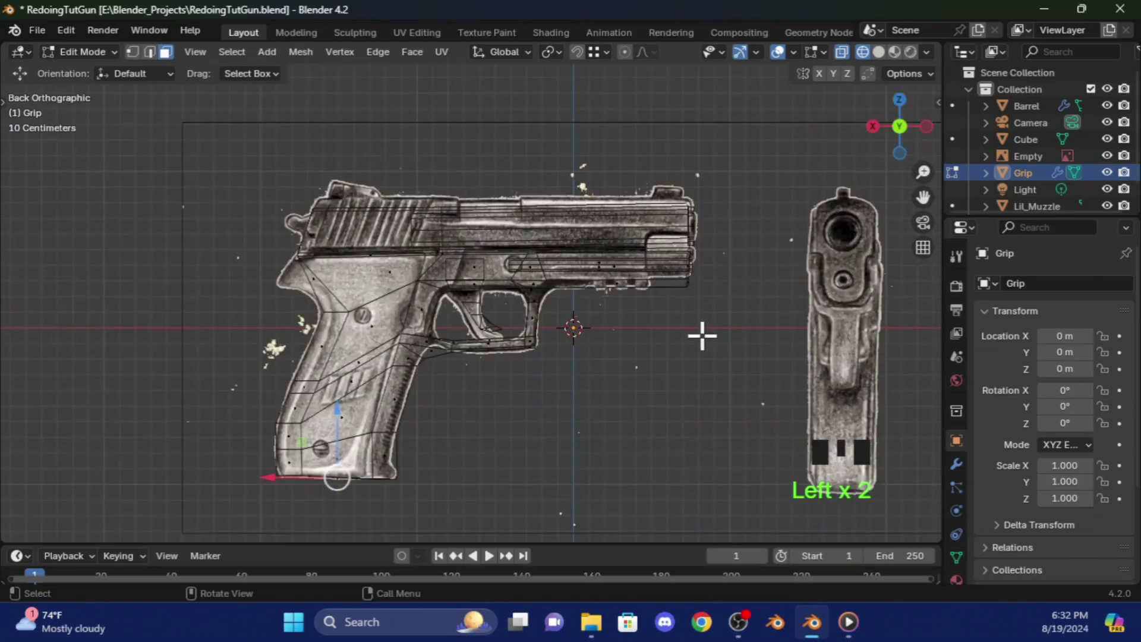
pyautogui.press('e')
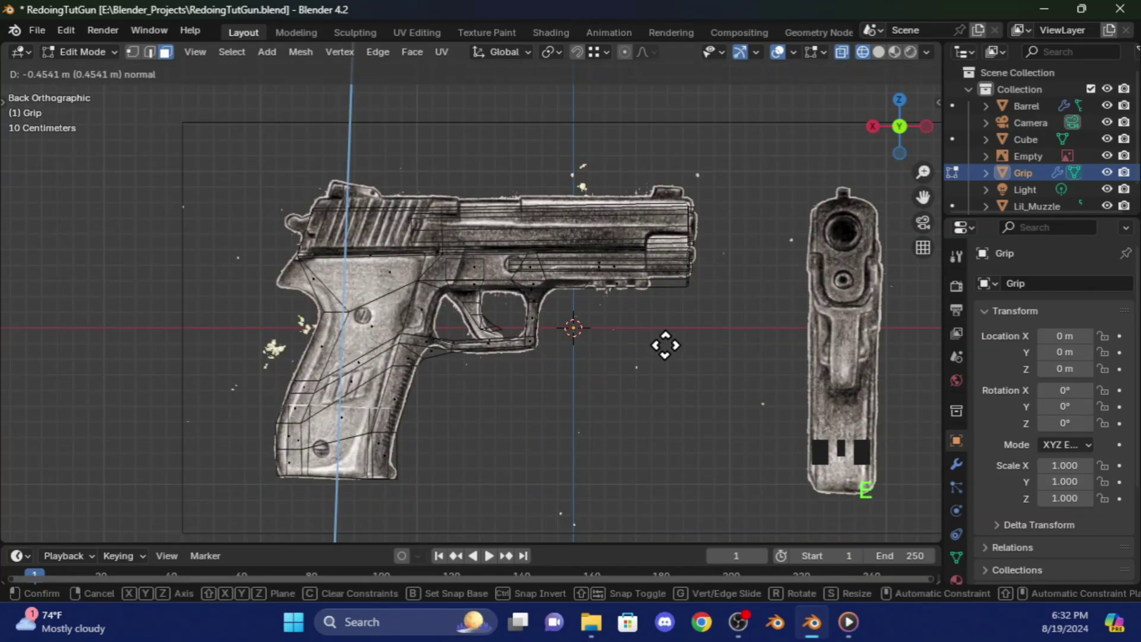
pyautogui.click(665, 345)
pyautogui.click(878, 52)
pyautogui.moveTo(893, 110)
pyautogui.mouseDown()
pyautogui.moveTo(910, 106)
pyautogui.moveTo(933, 35)
pyautogui.moveTo(897, 88)
pyautogui.mouseUp()
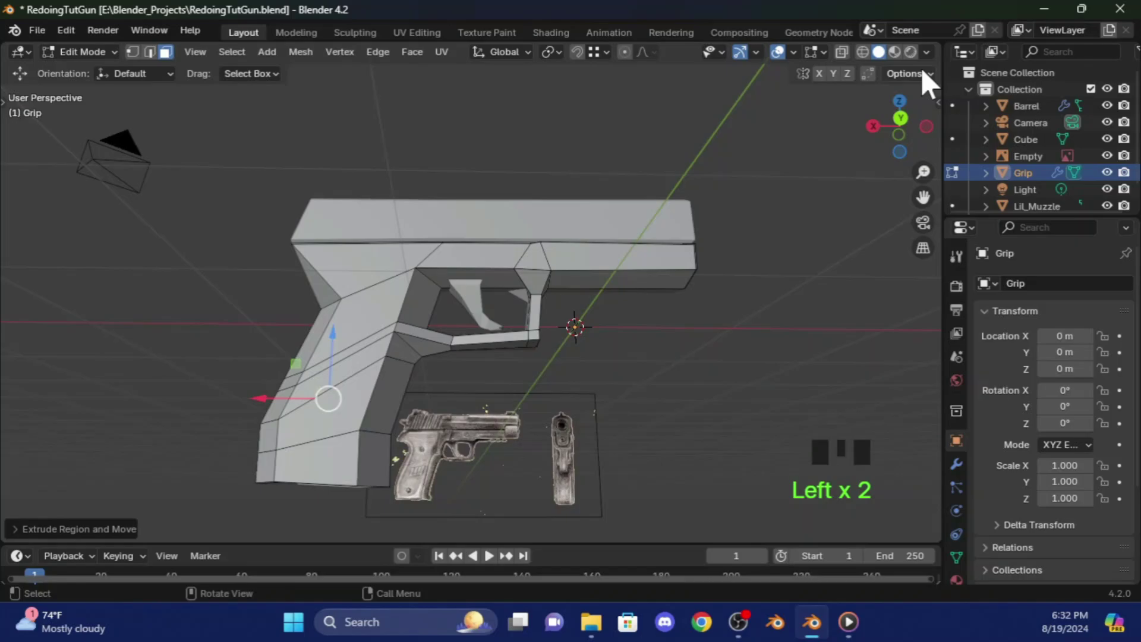
pyautogui.click(862, 52)
pyautogui.click(900, 120)
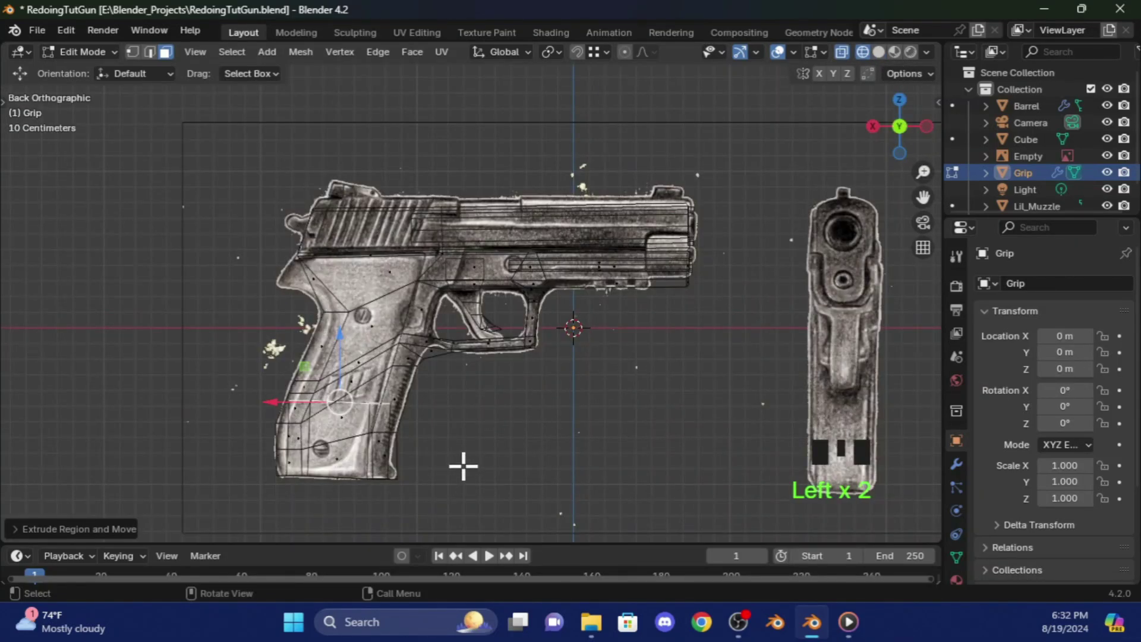
pyautogui.hotkey('shift', 'd')
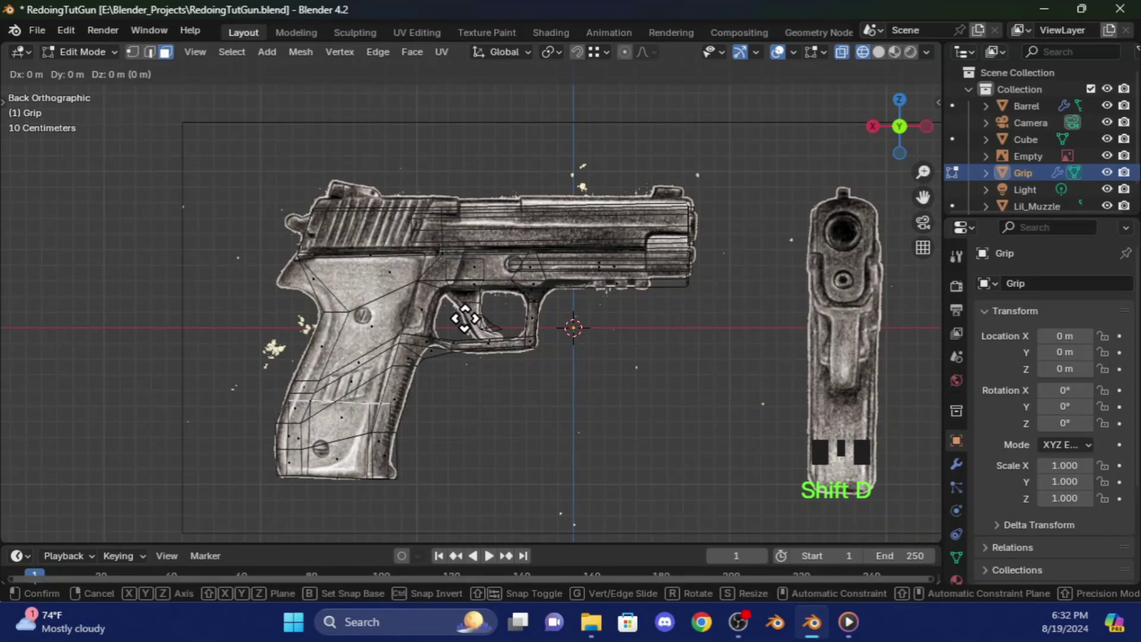
# - Separate the duplicated grip face into its own object and return to Object Mode
pyautogui.rightClick(464, 319)
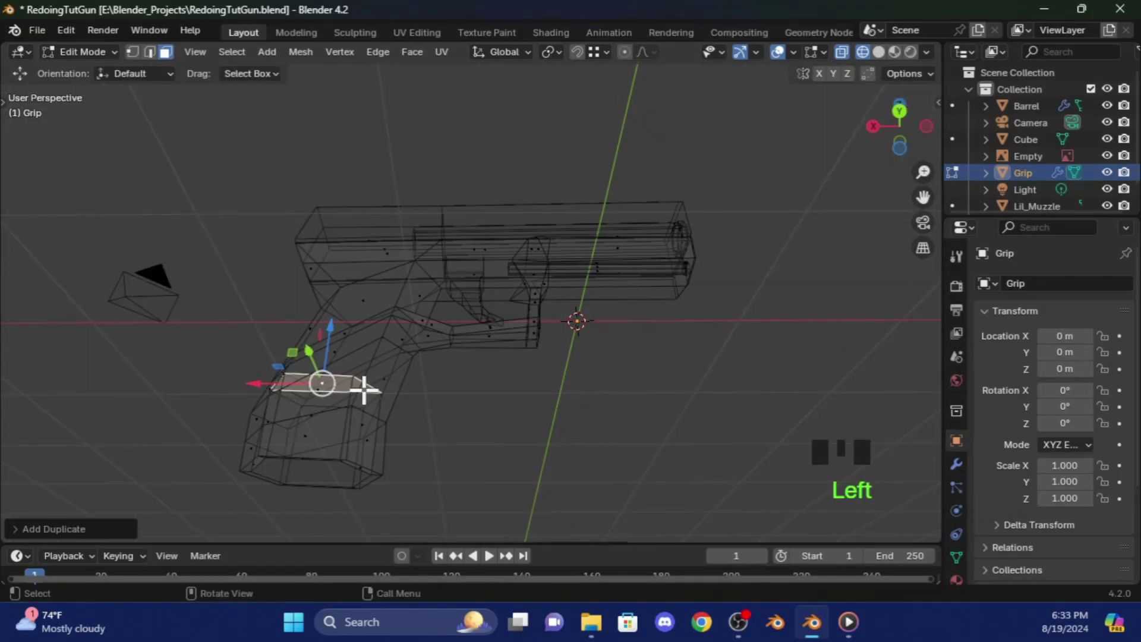
pyautogui.rightClick(359, 387)
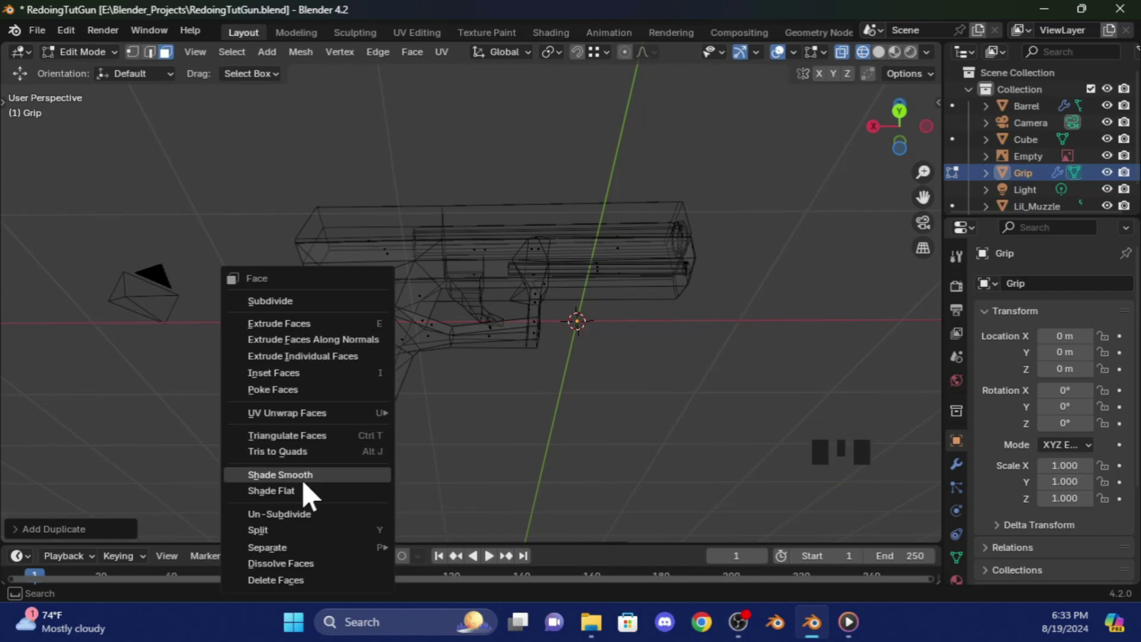
pyautogui.moveTo(310, 545)
pyautogui.click(486, 512)
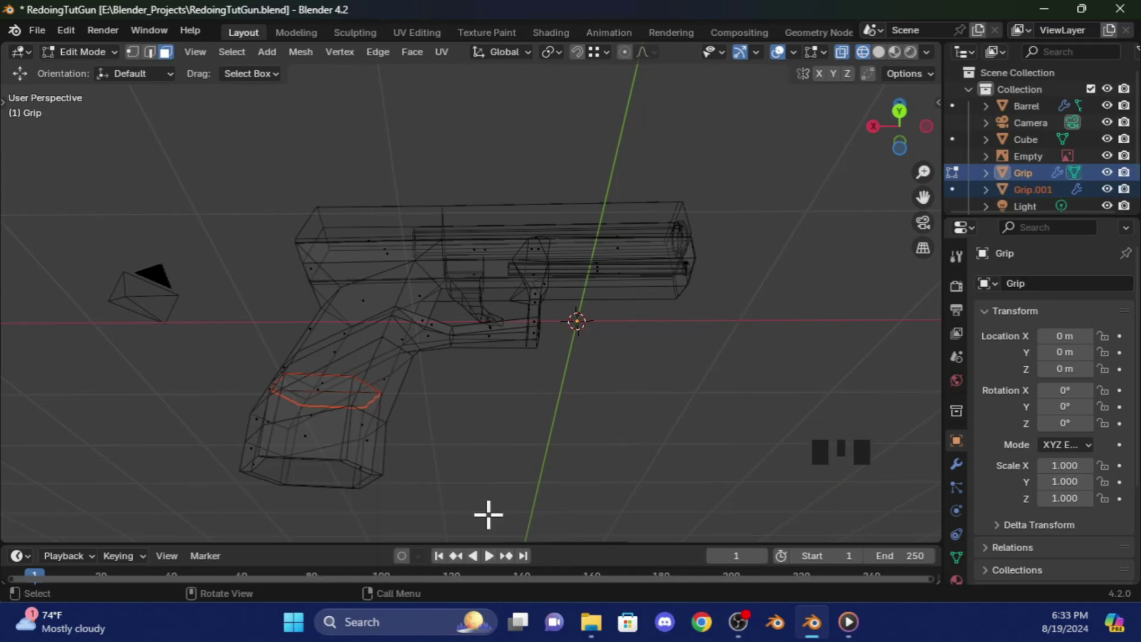
pyautogui.moveTo(890, 120); pyautogui.dragTo(861, 126)
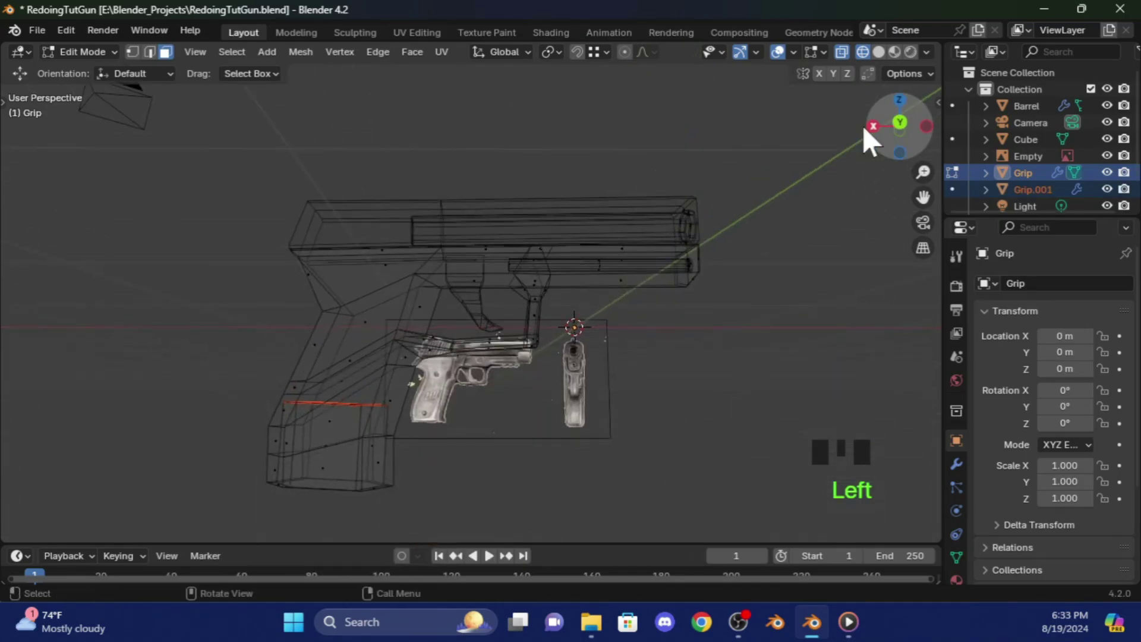
pyautogui.click(86, 52)
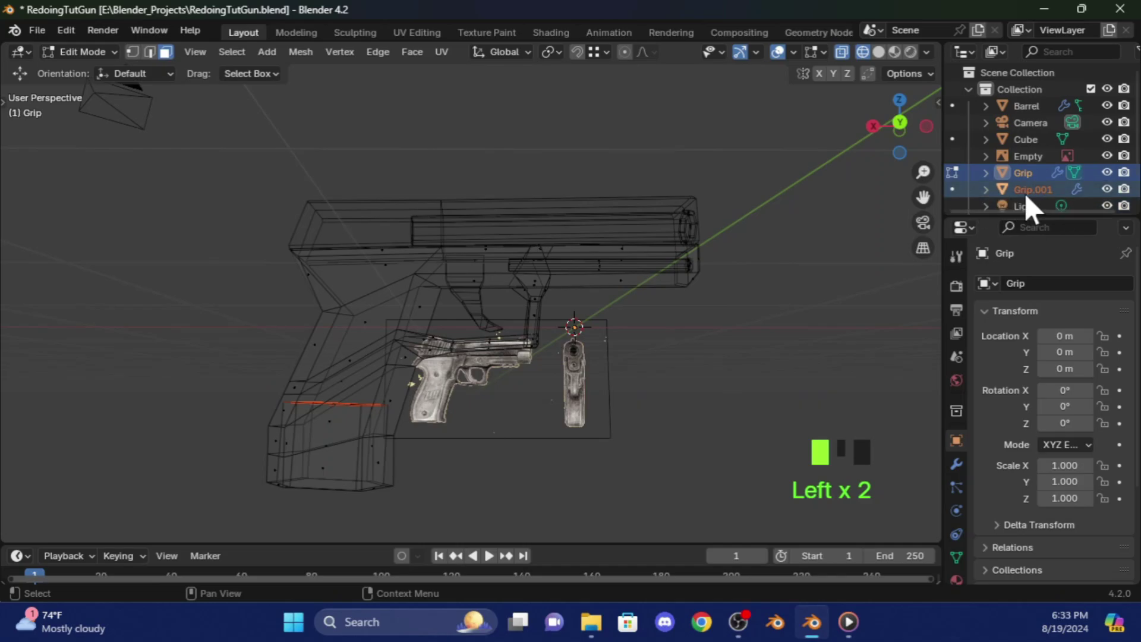
pyautogui.click(72, 54)
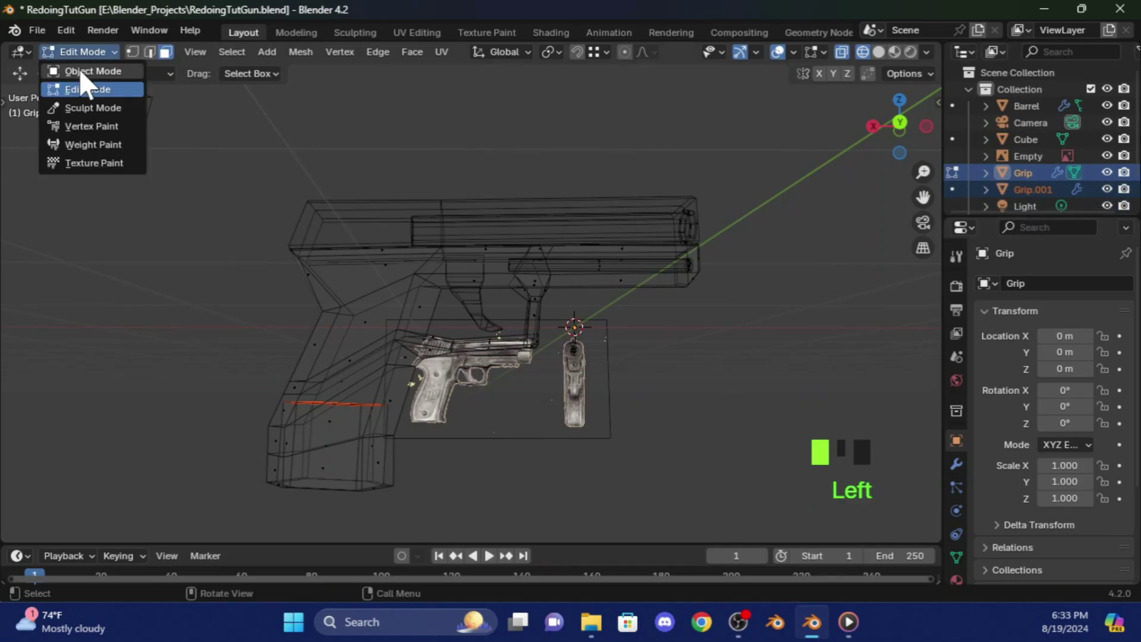
pyautogui.click(93, 72)
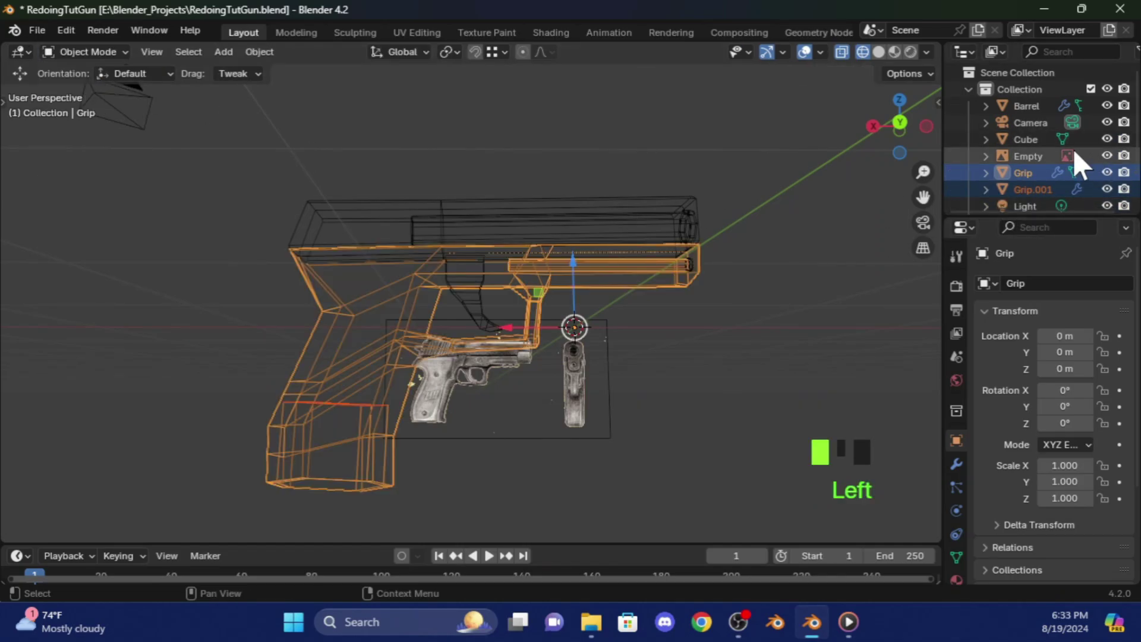
# - Rename the Grip.001 object to 'Magazine' in the Outliner
pyautogui.scroll(-2, 1028, 193)
pyautogui.click(1042, 158)
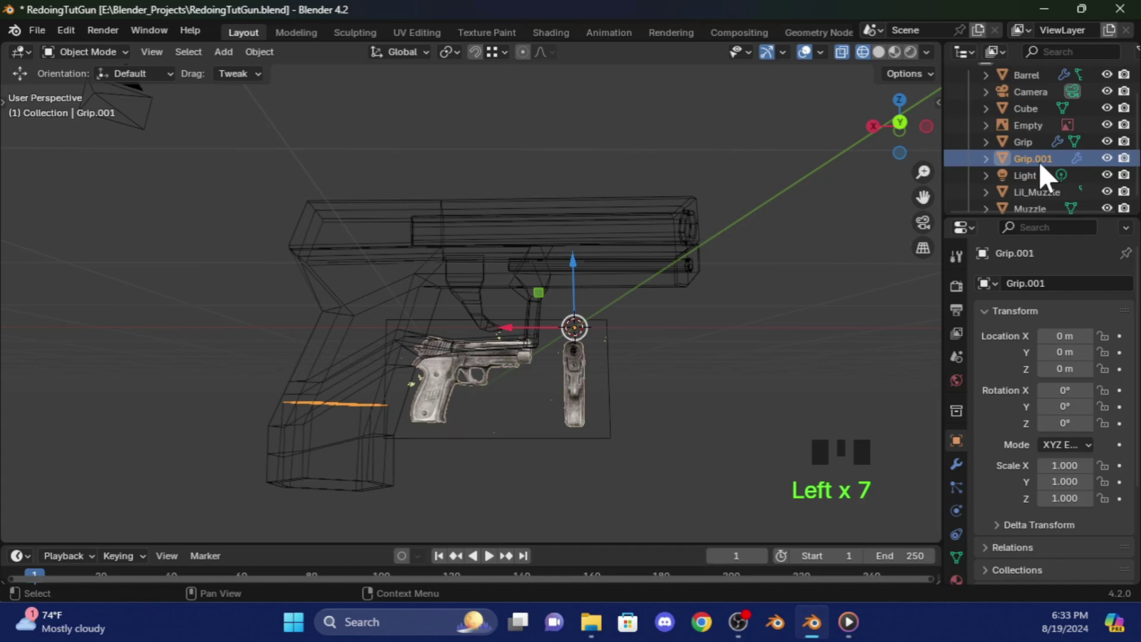
pyautogui.doubleClick(1041, 159)
pyautogui.press('BackSpace')
pyautogui.write('Mag')
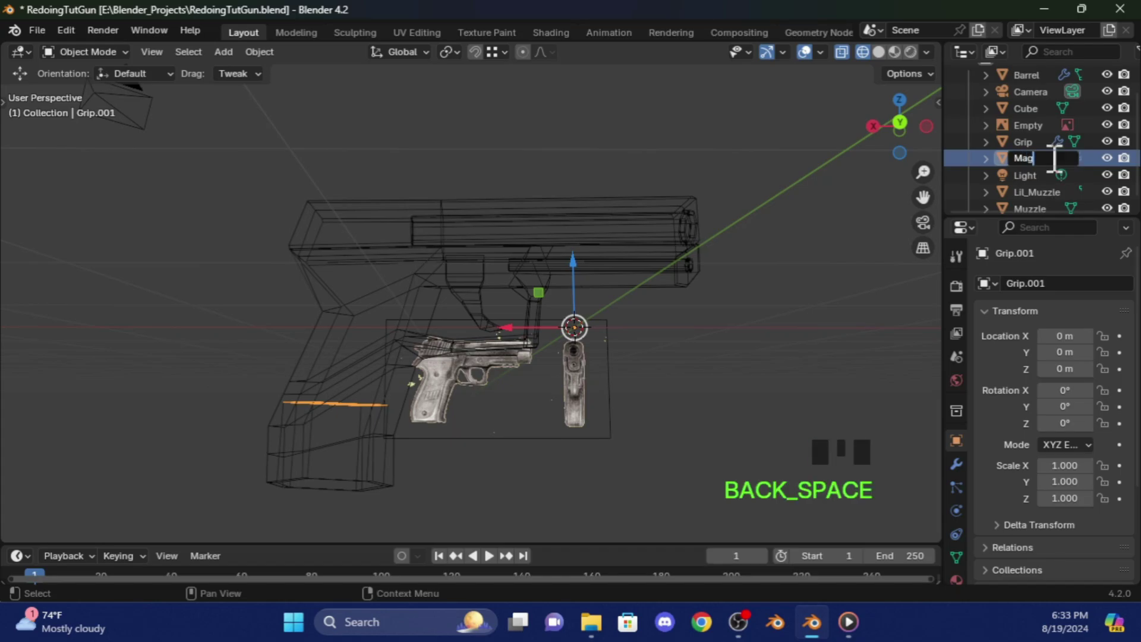
pyautogui.write('azine')
pyautogui.press('Return')
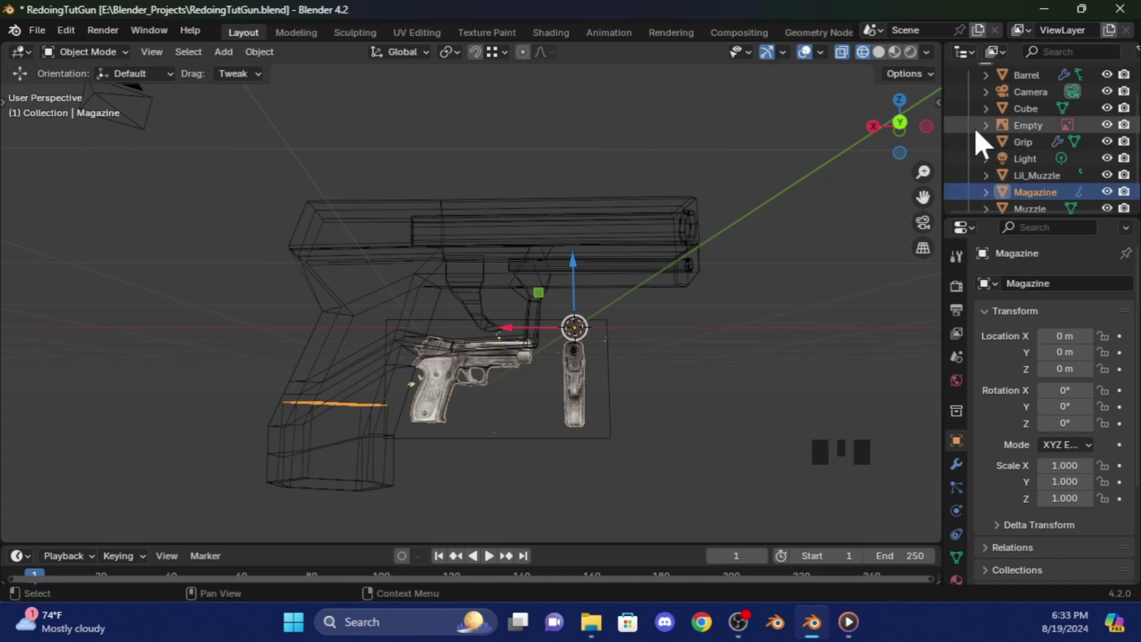
# - In the Magazine's Edit Mode, extrude its bottom face downward below the grip
pyautogui.click(900, 122)
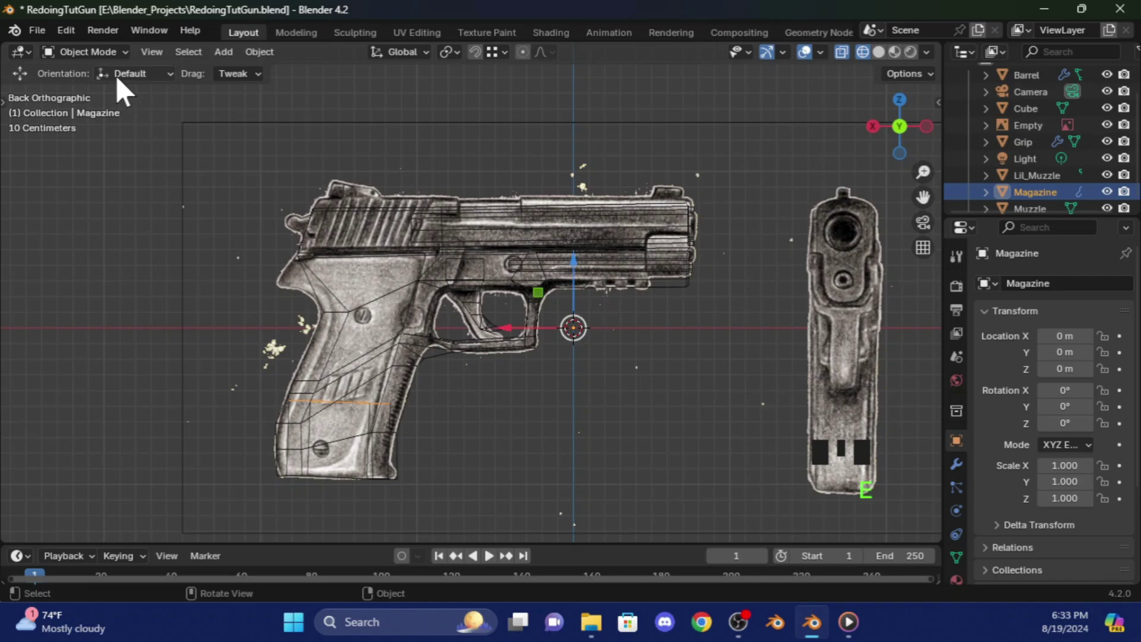
pyautogui.click(58, 53)
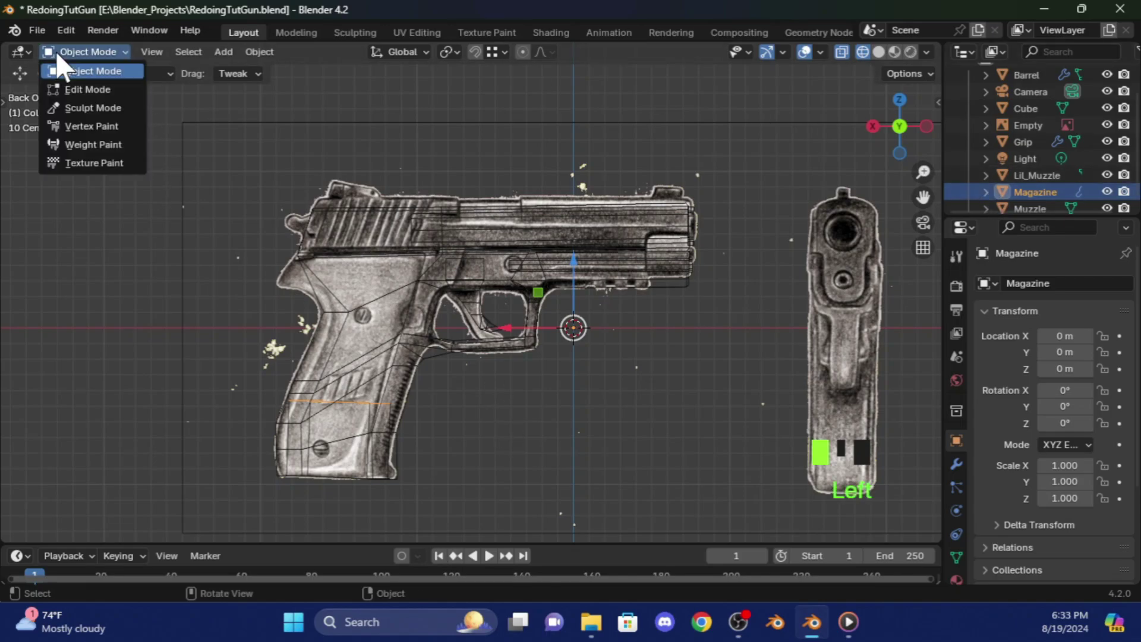
pyautogui.click(87, 90)
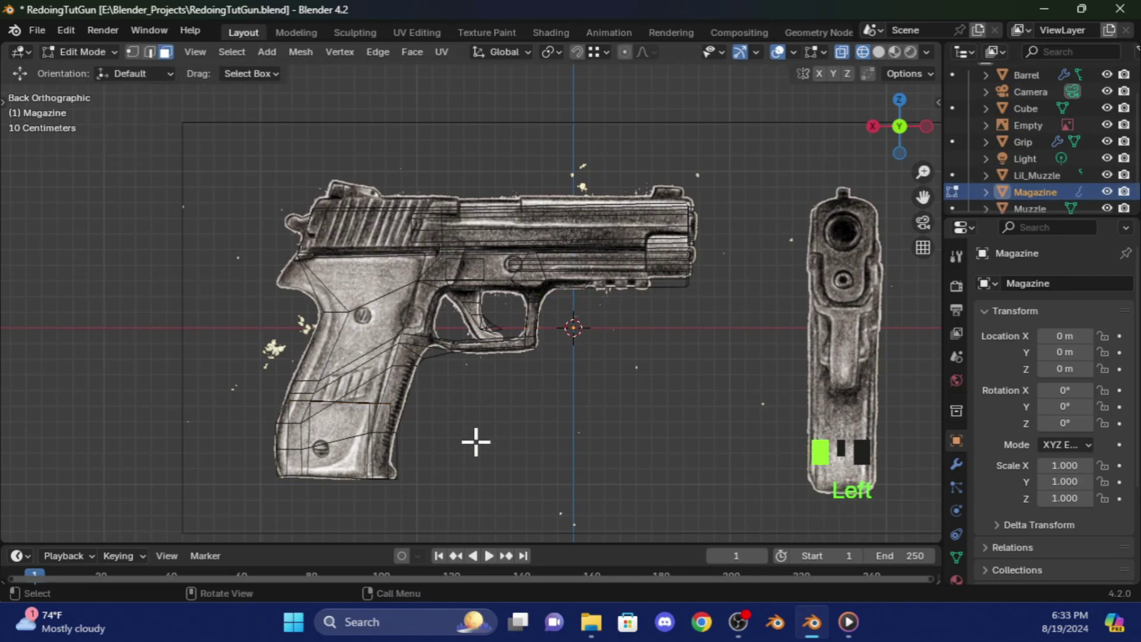
pyautogui.moveTo(475, 442); pyautogui.dragTo(331, 361, button='middle')
pyautogui.click(324, 368)
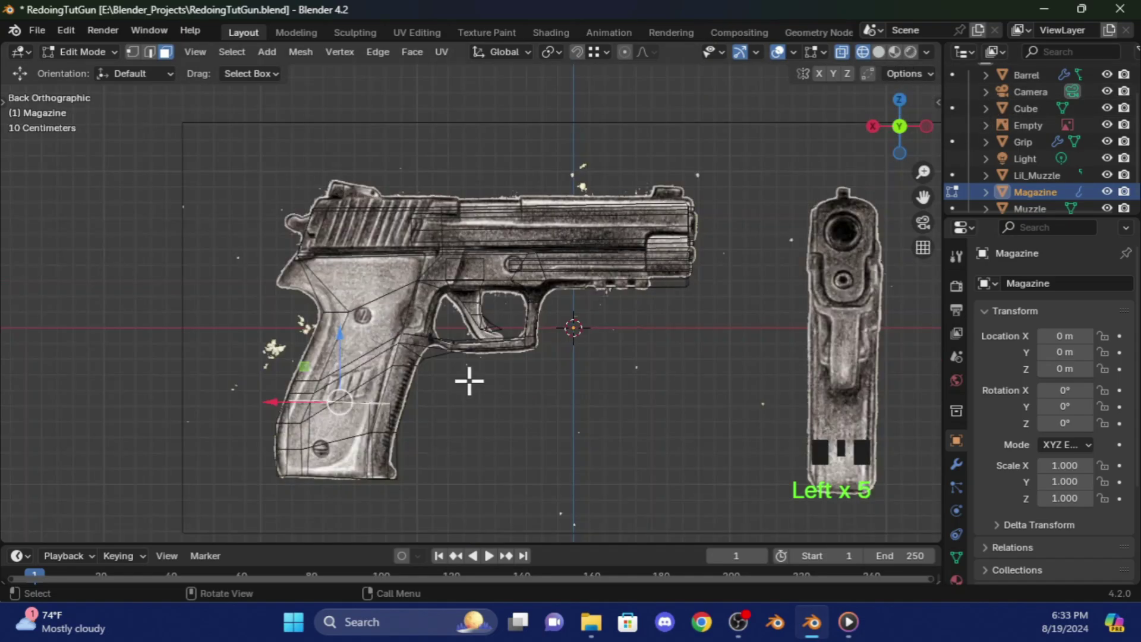
pyautogui.press('e')
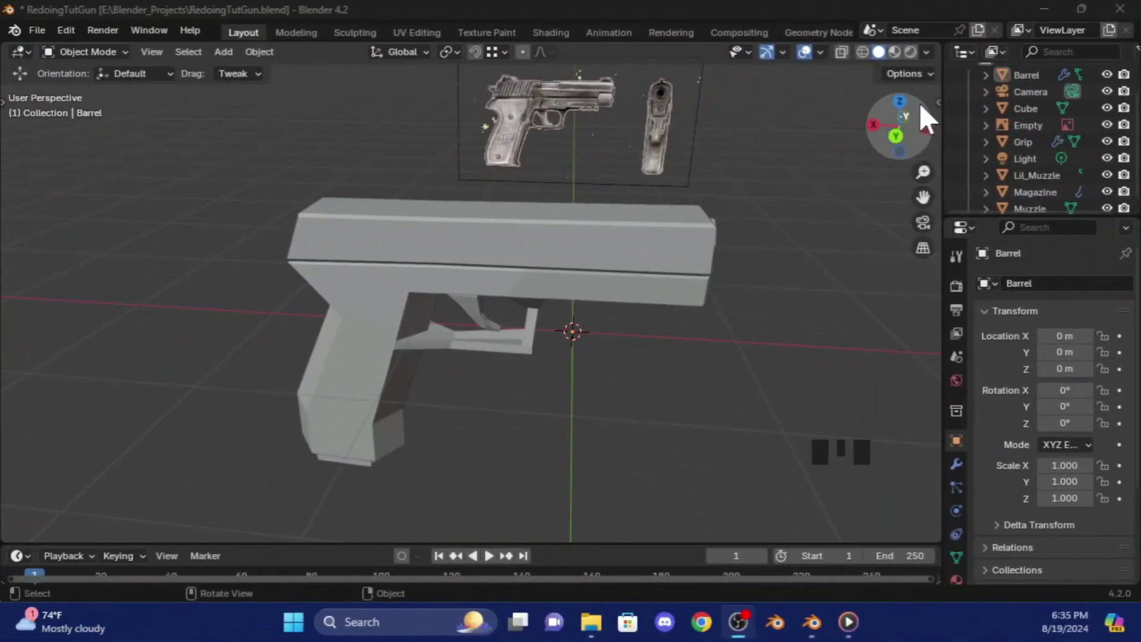
# - Add a cube scaled to 0.054 and place it on the slide's front near the muzzle
pyautogui.moveTo(918, 106); pyautogui.dragTo(911, 110)
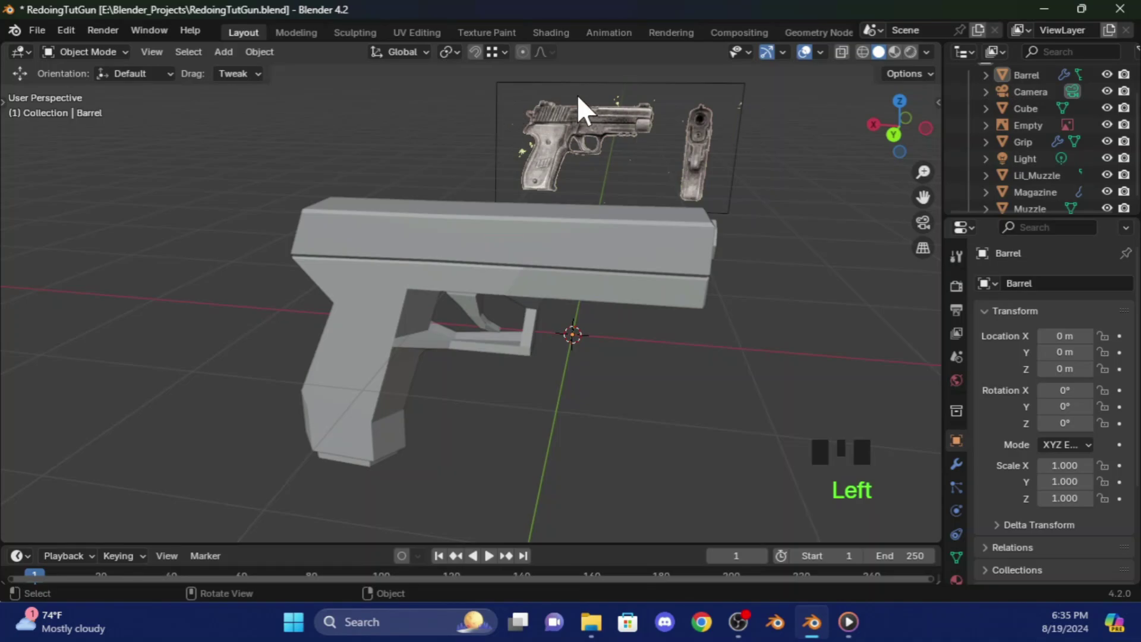
pyautogui.click(219, 54)
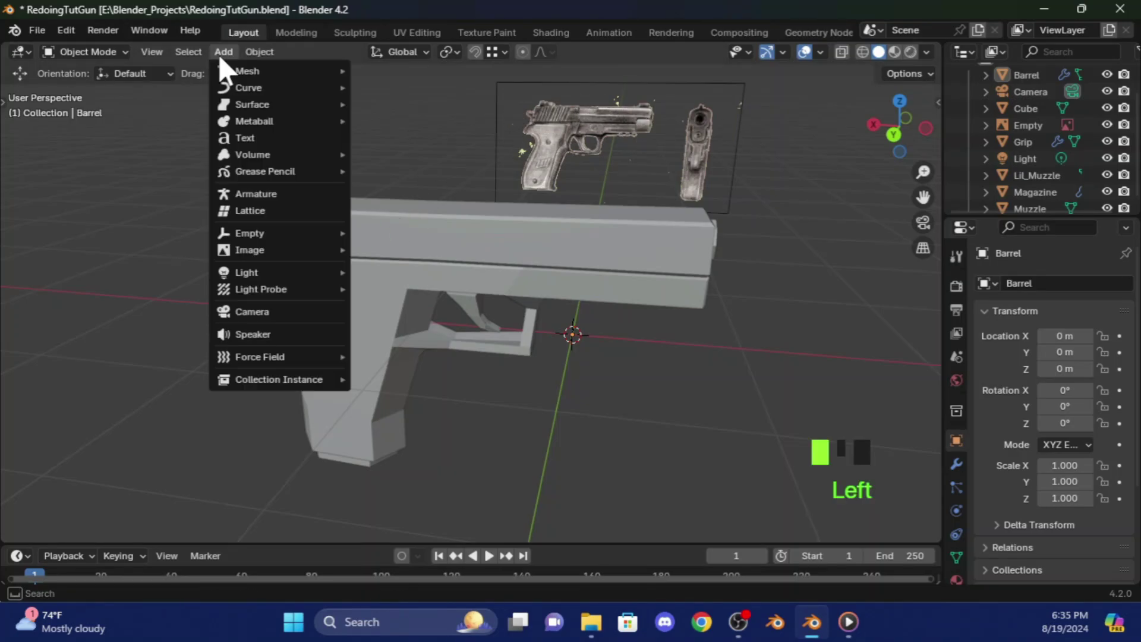
pyautogui.moveTo(241, 76)
pyautogui.click(415, 91)
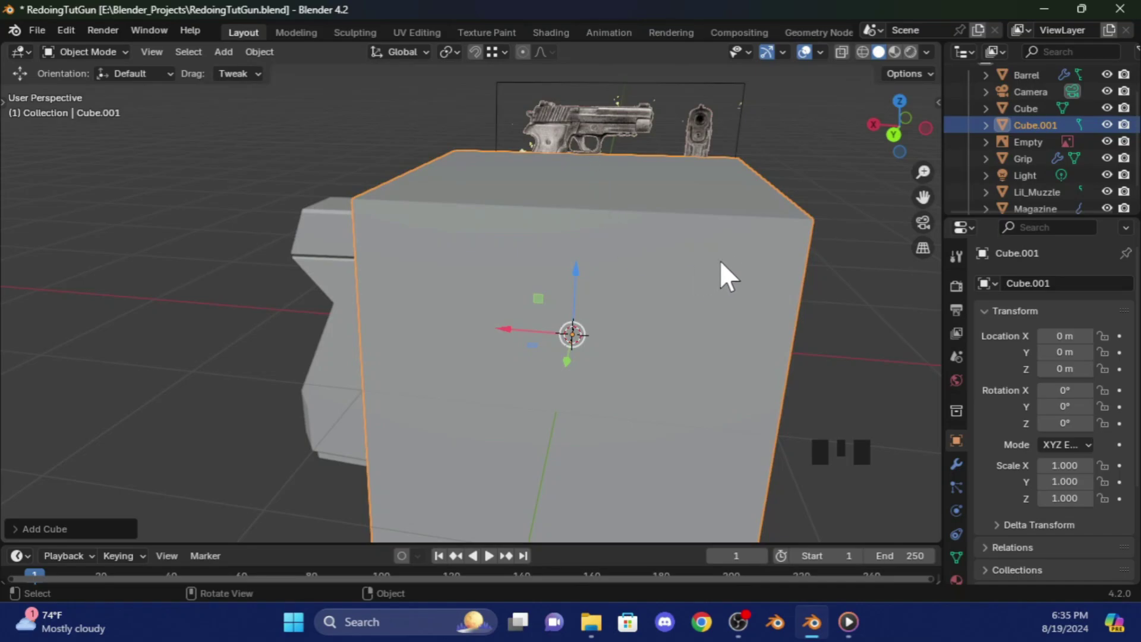
pyautogui.press('s')
pyautogui.click(581, 329)
pyautogui.click(893, 135)
pyautogui.press('g')
pyautogui.click(799, 181)
# - In wireframe Edit Mode, move the sight cube's left vertices to fit the reference outline
pyautogui.click(862, 52)
pyautogui.scroll(3, 902, 137)
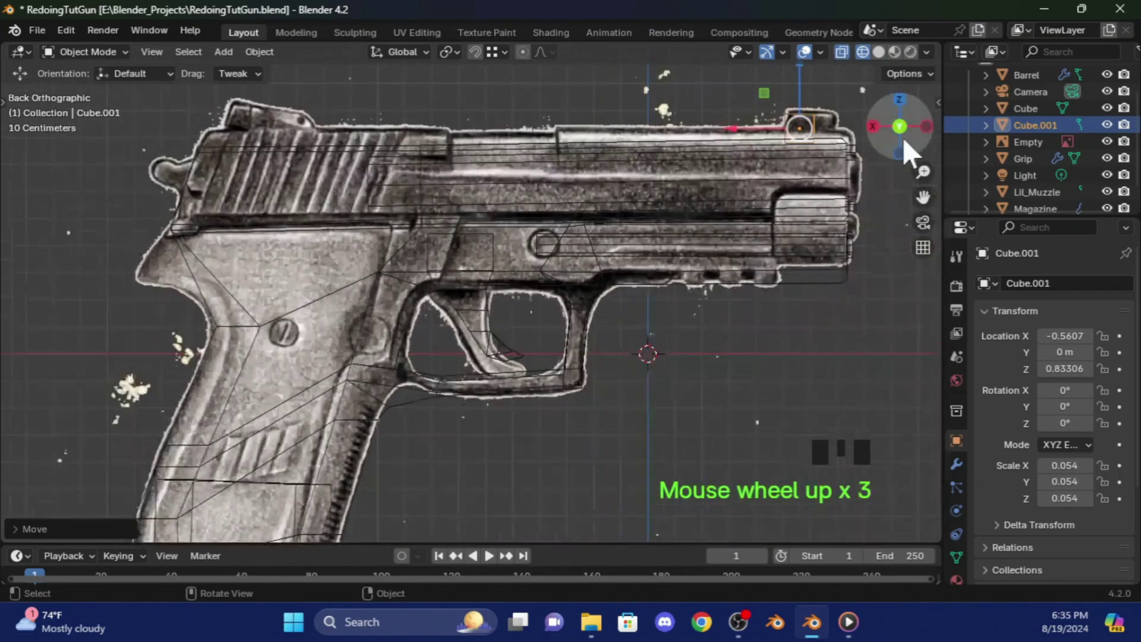
pyautogui.scroll(3, 902, 137)
pyautogui.click(87, 52)
pyautogui.click(83, 84)
pyautogui.click(133, 53)
pyautogui.press('g')
pyautogui.click(525, 209)
pyautogui.press('g')
pyautogui.click(513, 241)
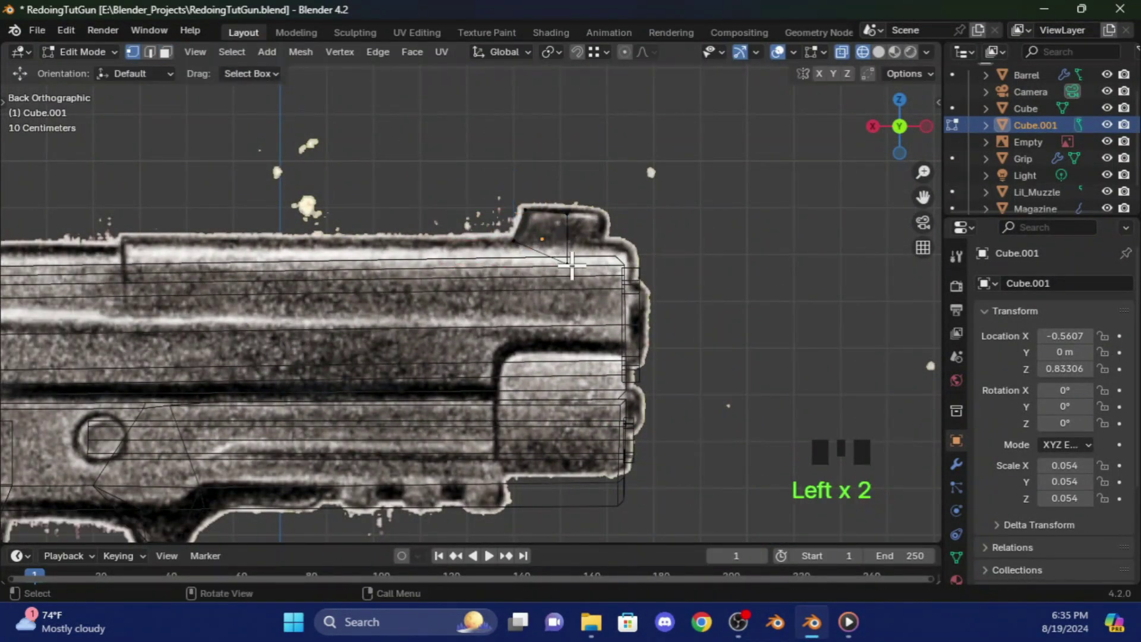
# - Move the sight's right-side vertices into place, then return to Object Mode
pyautogui.press('g')
pyautogui.click(598, 234)
pyautogui.moveTo(571, 265)
pyautogui.mouseDown()
pyautogui.moveTo(555, 201)
pyautogui.moveTo(634, 229)
pyautogui.mouseUp()
pyautogui.press('g')
pyautogui.click(660, 224)
pyautogui.press('g')
pyautogui.click(662, 215)
pyautogui.press('g')
pyautogui.click(634, 226)
pyautogui.click(724, 272)
# - Switch to solid shading and lower the front sight along Z onto the slide
pyautogui.click(84, 52)
pyautogui.click(83, 68)
pyautogui.moveTo(898, 128); pyautogui.dragTo(773, 175)
pyautogui.click(878, 52)
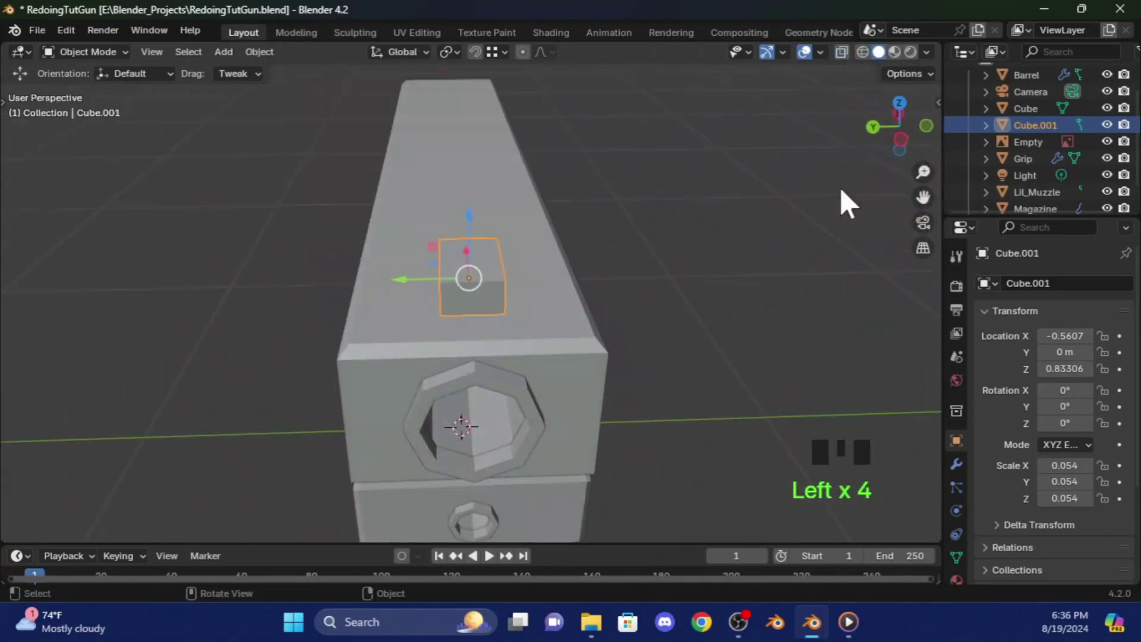
pyautogui.press('g')
pyautogui.rightClick(558, 287)
pyautogui.click(872, 127)
pyautogui.press('g')
pyautogui.press('z')
pyautogui.click(627, 260)
# - Slide the front sight along the gun's length into final position, then start adding another cube
pyautogui.moveTo(898, 127); pyautogui.dragTo(826, 140)
pyautogui.click(237, 131)
pyautogui.scroll(-2, 728, 268)
pyautogui.click(515, 278)
pyautogui.moveTo(480, 275); pyautogui.dragTo(466, 270)
pyautogui.moveTo(894, 118); pyautogui.dragTo(974, 89)
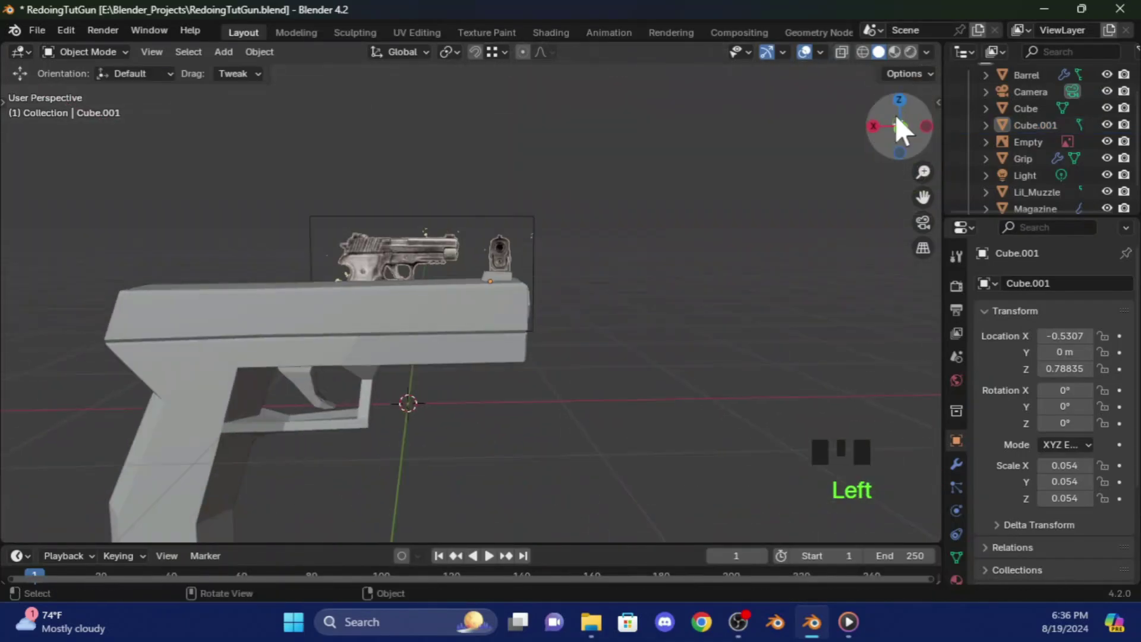
pyautogui.click(896, 119)
pyautogui.scroll(5, 672, 251)
pyautogui.click(224, 53)
# - Add Cube.002, scale it to 0.05 and move it to the slide's rear
pyautogui.moveTo(285, 71)
pyautogui.click(386, 87)
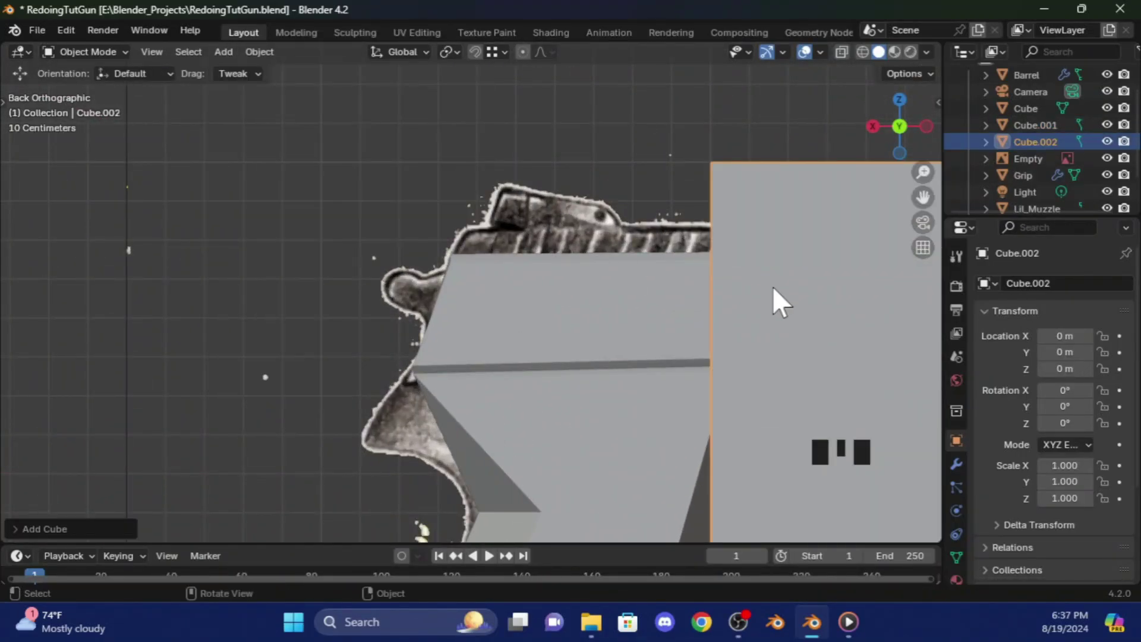
pyautogui.scroll(-3, 773, 289)
pyautogui.press('s')
pyautogui.click(587, 429)
pyautogui.press('g')
pyautogui.click(407, 268)
pyautogui.moveTo(922, 197); pyautogui.dragTo(1129, 217)
pyautogui.scroll(7, 603, 286)
# - In see-through Edit Mode, move the cube's vertices into a slanted rear sight shape
pyautogui.click(89, 53)
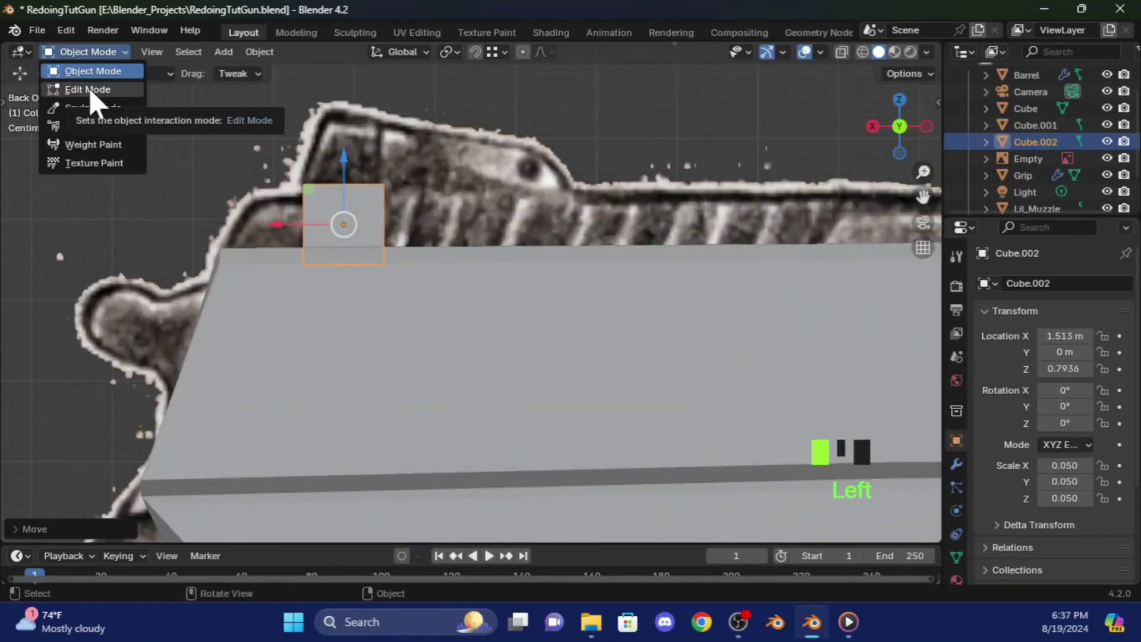
pyautogui.click(87, 89)
pyautogui.hotkey('alt', 'z')
pyautogui.press('g')
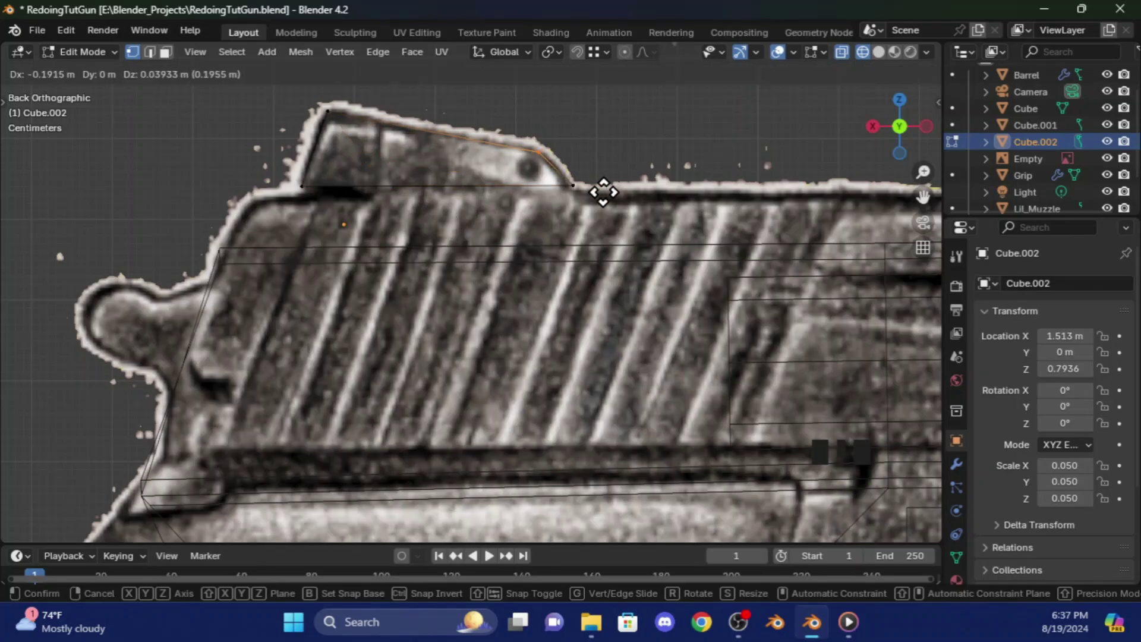
pyautogui.click(603, 192)
pyautogui.press('g')
pyautogui.click(314, 191)
pyautogui.moveTo(546, 166); pyautogui.dragTo(606, 210)
pyautogui.press('g')
pyautogui.click(608, 211)
# - Back in Object Mode with solid shading, lower the rear sight along Z onto the slide
pyautogui.click(89, 52)
pyautogui.moveTo(899, 126)
pyautogui.mouseDown()
pyautogui.moveTo(903, 199)
pyautogui.moveTo(926, 80)
pyautogui.moveTo(885, 71)
pyautogui.moveTo(1004, 154)
pyautogui.moveTo(903, 134)
pyautogui.moveTo(930, 124)
pyautogui.moveTo(901, 142)
pyautogui.moveTo(947, 96)
pyautogui.moveTo(897, 149)
pyautogui.mouseUp()
pyautogui.click(93, 71)
pyautogui.click(878, 52)
pyautogui.press('g')
pyautogui.press('z')
pyautogui.click(725, 257)
pyautogui.click(561, 308)
pyautogui.scroll(-5, 561, 309)
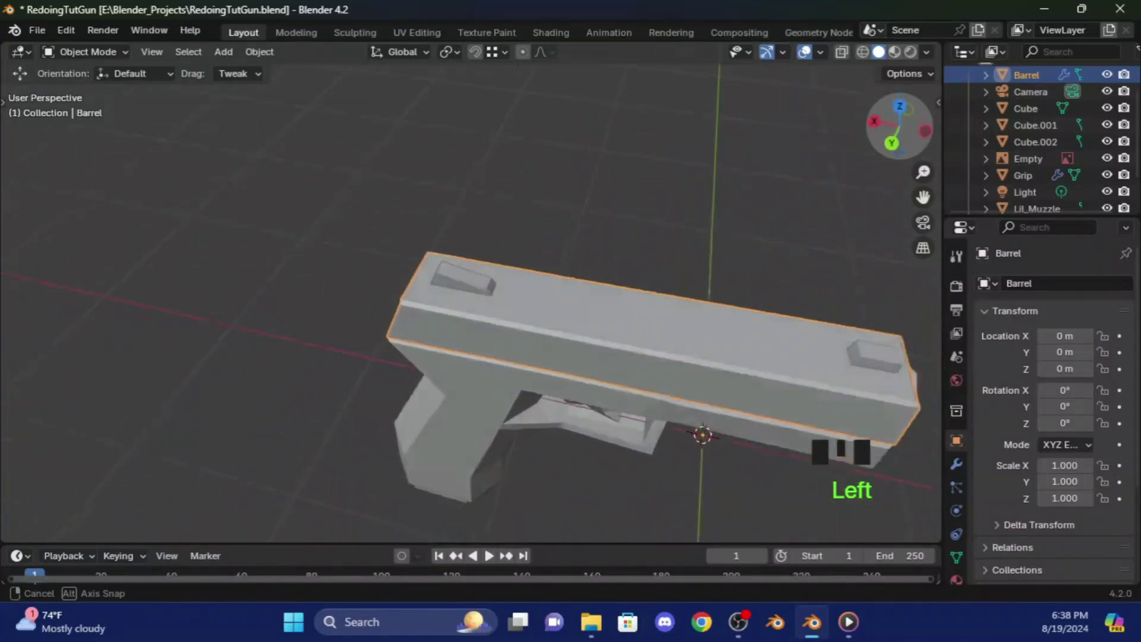
pyautogui.moveTo(624, 357); pyautogui.dragTo(651, 235, button='middle')
pyautogui.scroll(4, 651, 235)
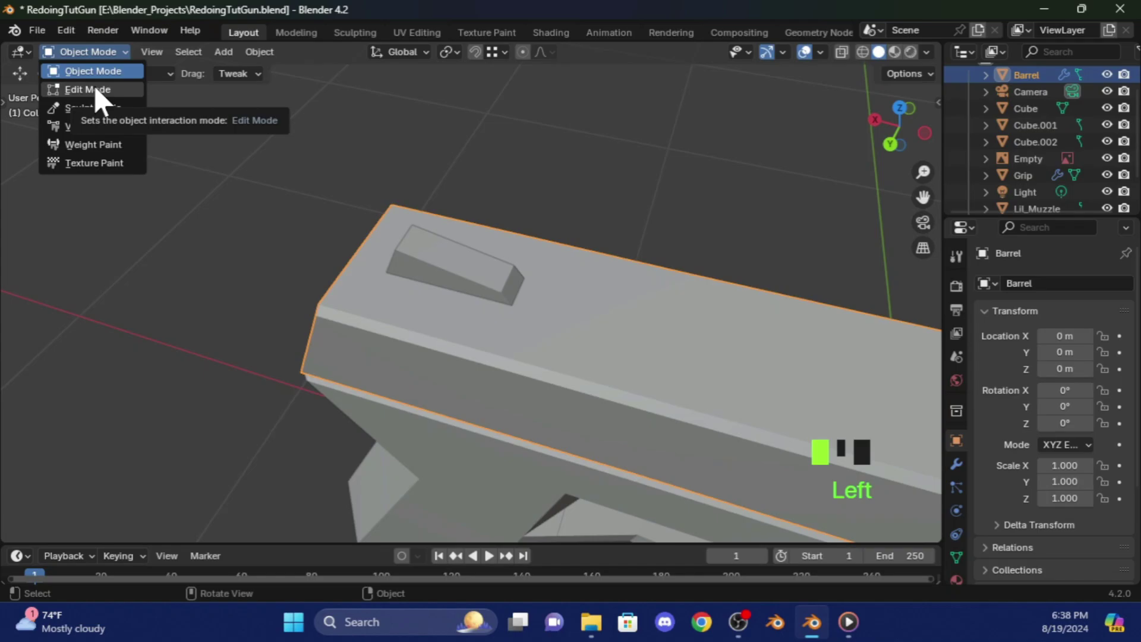
# - Select the rear sight's top edge loop and bevel it with Ctrl+B
pyautogui.click(449, 225)
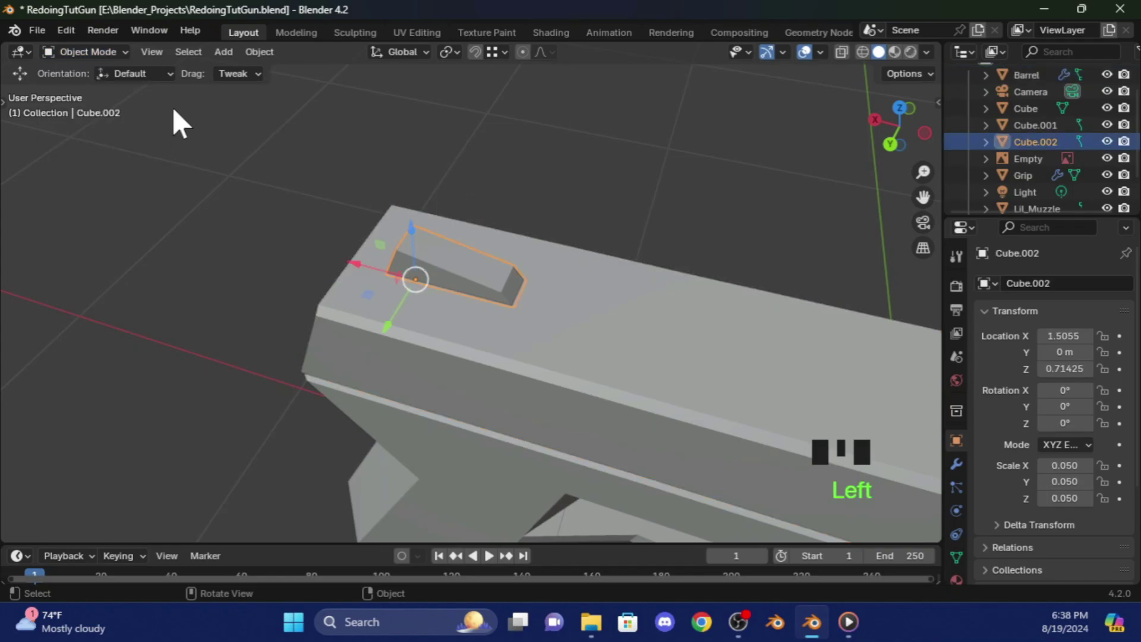
pyautogui.click(94, 51)
pyautogui.click(86, 87)
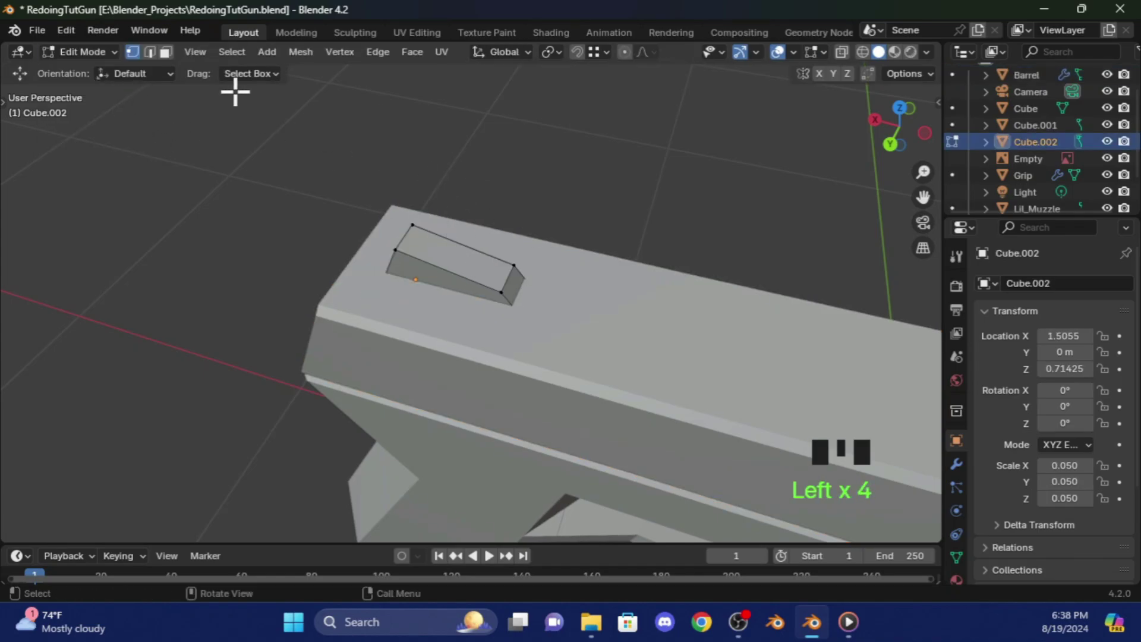
pyautogui.click(149, 51)
pyautogui.click(471, 279)
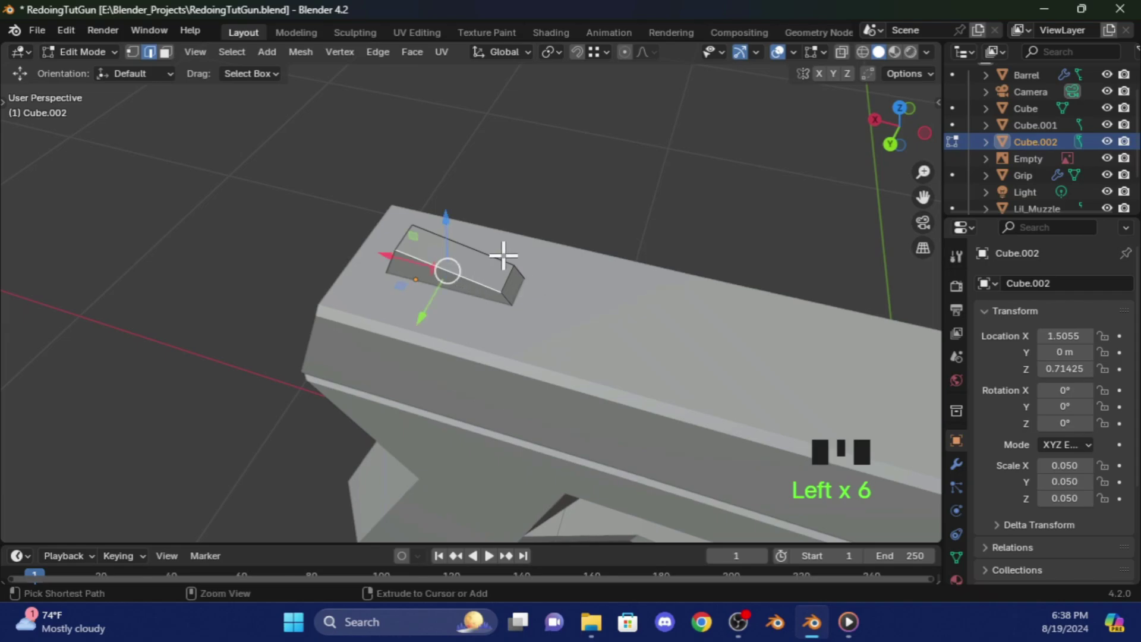
pyautogui.keyDown('ctrl'); pyautogui.click(501, 255); pyautogui.keyUp('ctrl')
pyautogui.hotkey('ctrl', 'b')
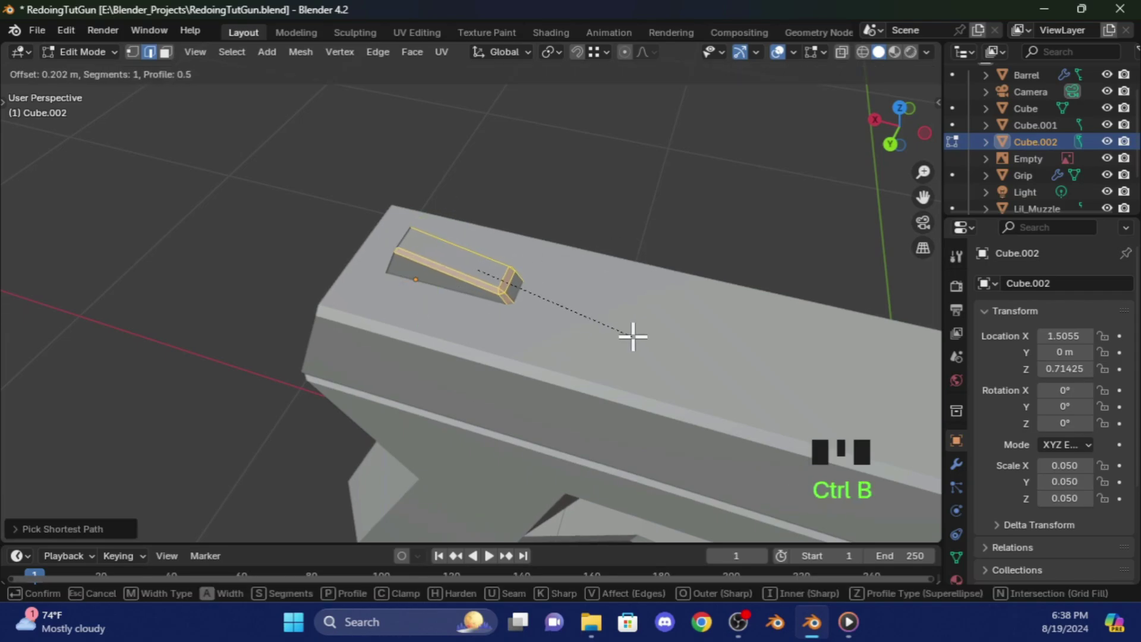
pyautogui.click(633, 336)
pyautogui.click(95, 51)
pyautogui.click(89, 68)
pyautogui.moveTo(888, 126); pyautogui.dragTo(900, 146)
pyautogui.scroll(-5, 807, 201)
pyautogui.click(824, 300)
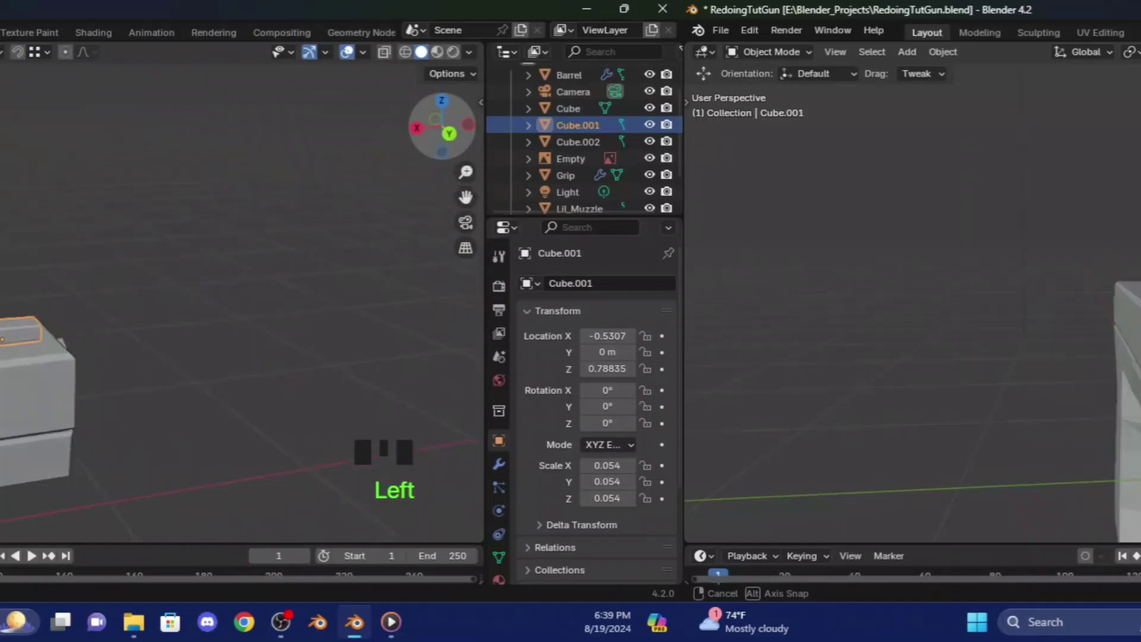
pyautogui.moveTo(442, 142); pyautogui.dragTo(419, 137)
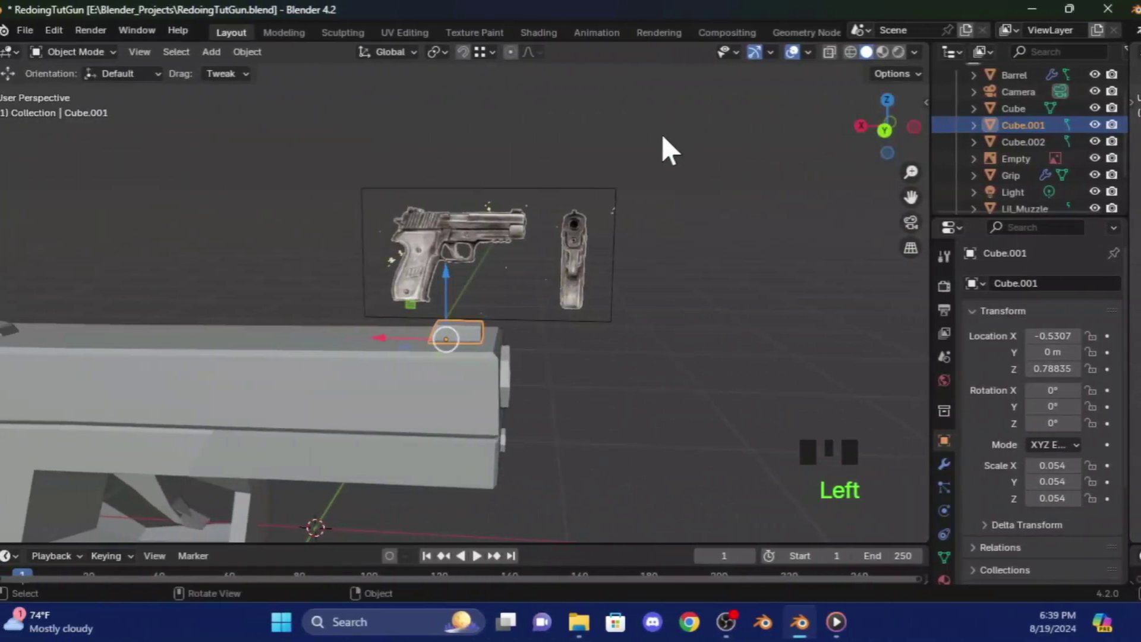
pyautogui.scroll(-5, 229, 166)
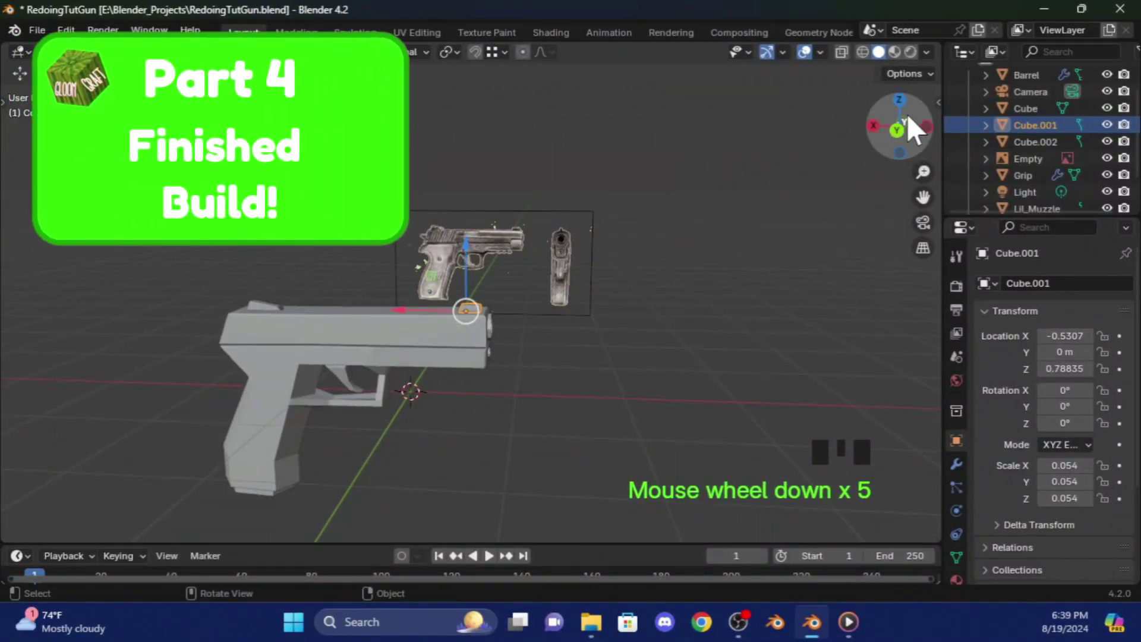
pyautogui.moveTo(907, 116)
pyautogui.mouseDown()
pyautogui.moveTo(894, 121)
pyautogui.moveTo(906, 122)
pyautogui.mouseUp()
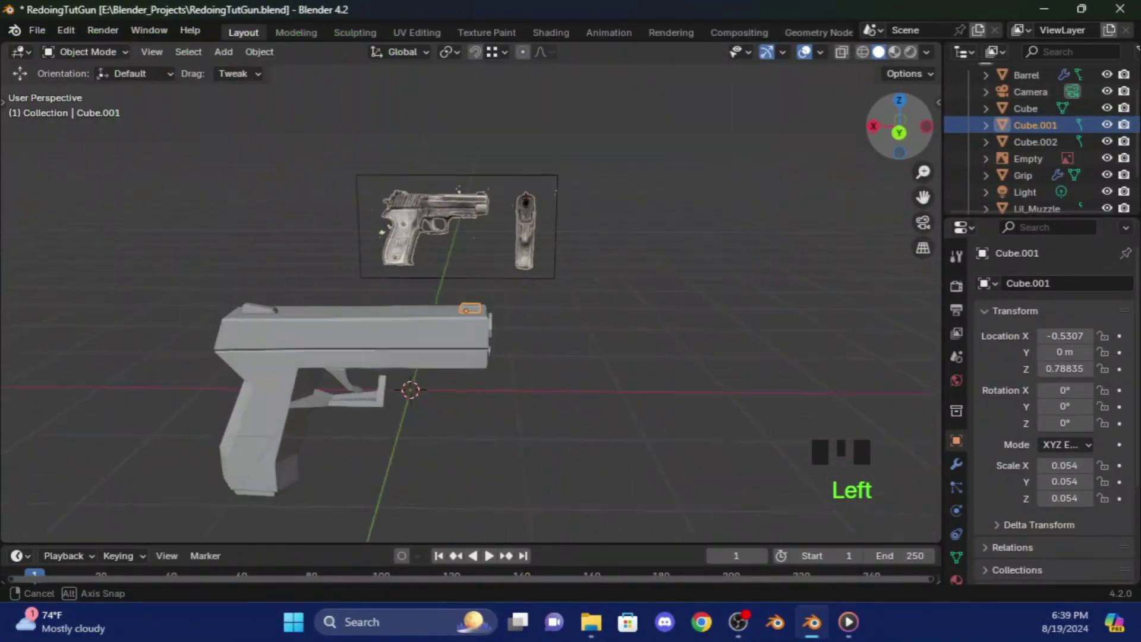